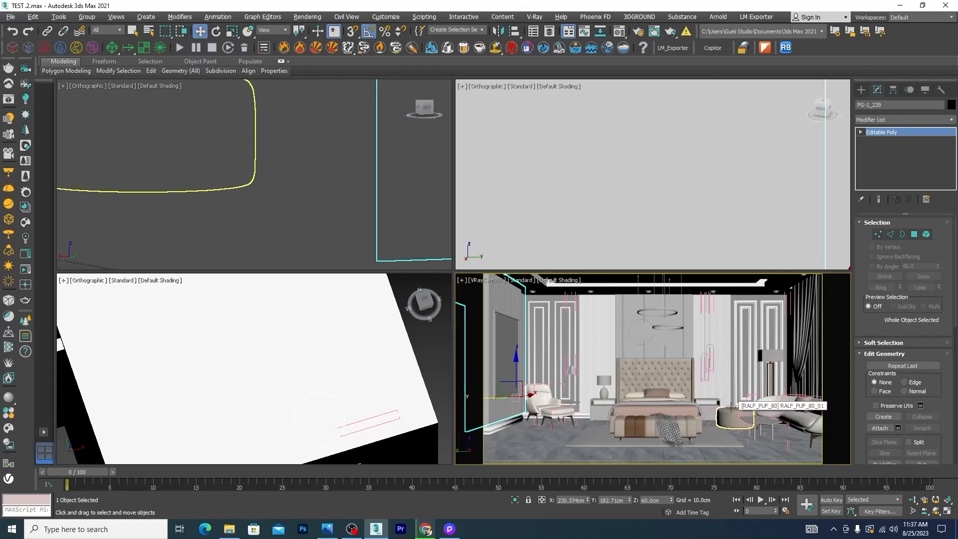
# Isolate the coffee table beside the sofa and the round side table by the armchair, and frame the coffee table in an enlarged view.
pyautogui.click(759, 423)
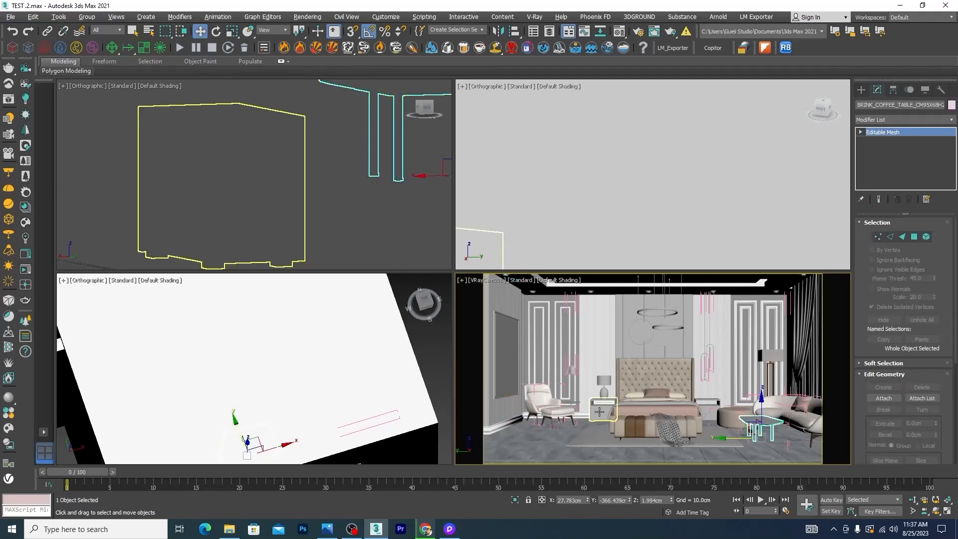
pyautogui.keyDown('ctrl'); pyautogui.click(572, 402); pyautogui.keyUp('ctrl')
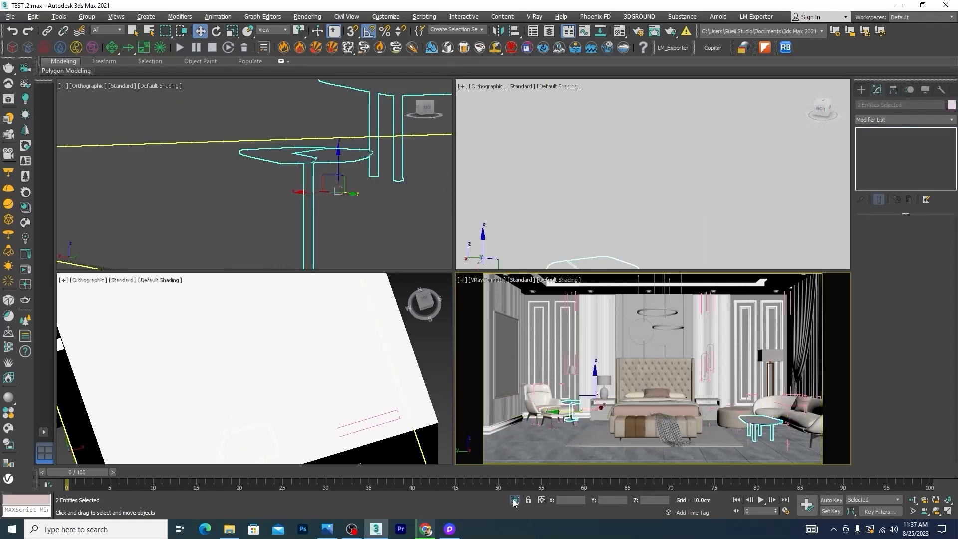
pyautogui.hotkey('alt', 'q')
pyautogui.hotkey('alt', 'w')
pyautogui.keyDown('alt'); pyautogui.moveTo(545, 269); pyautogui.dragTo(473, 279, button='middle'); pyautogui.keyUp('alt')
pyautogui.click(467, 331)
pyautogui.scroll(5, 360, 308)
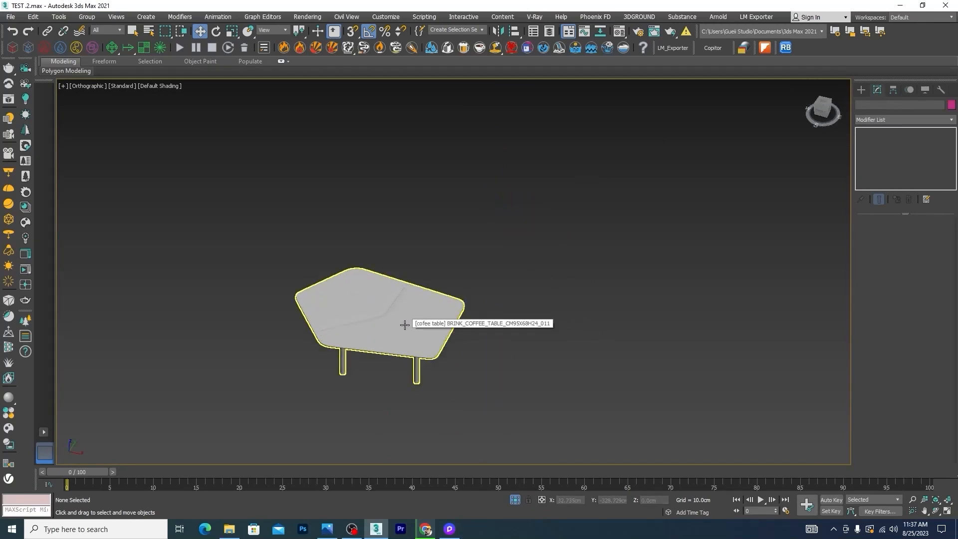
# Rename the plain grey VRayMtl beside the checkered fabric sample in the Material Editor as "coffe table texturs".
pyautogui.press('m')
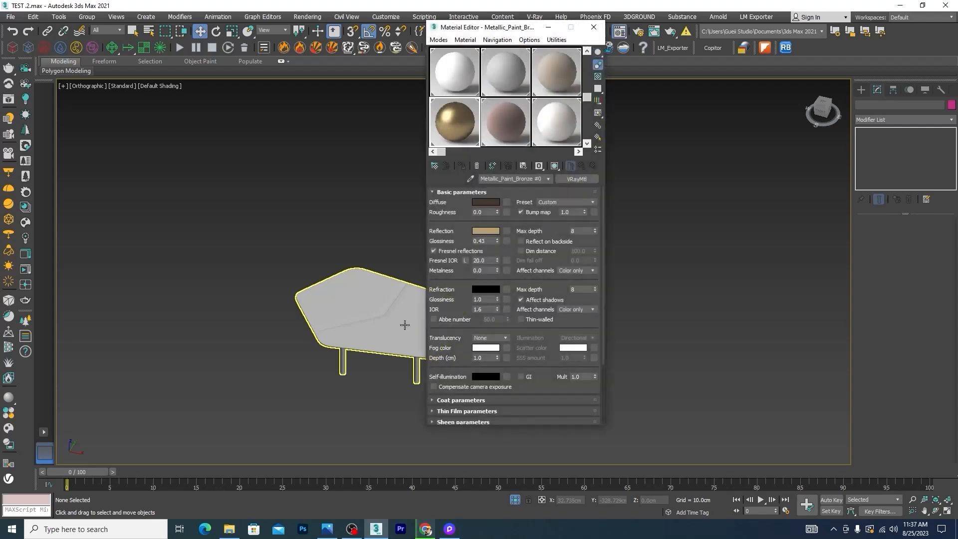
pyautogui.moveTo(587, 101); pyautogui.dragTo(587, 138)
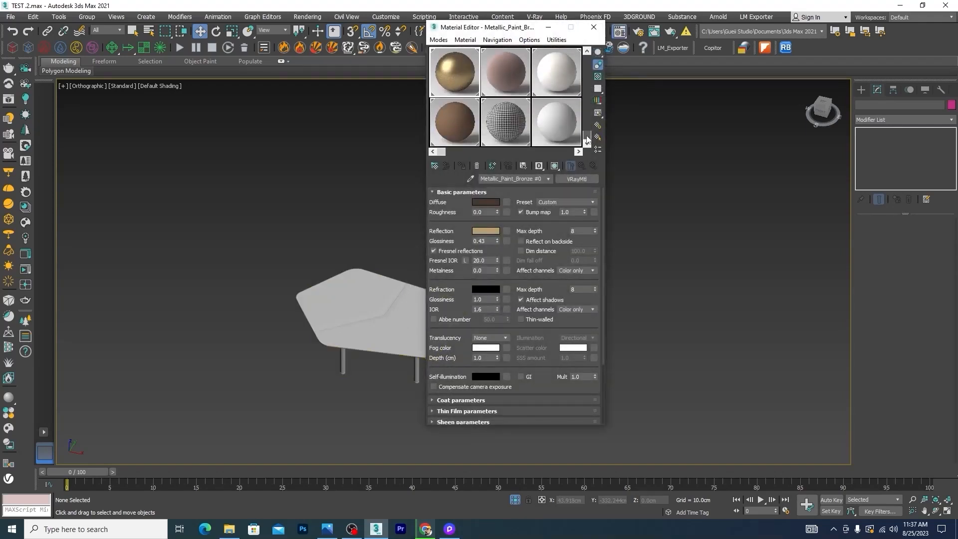
pyautogui.click(506, 122)
pyautogui.click(514, 179)
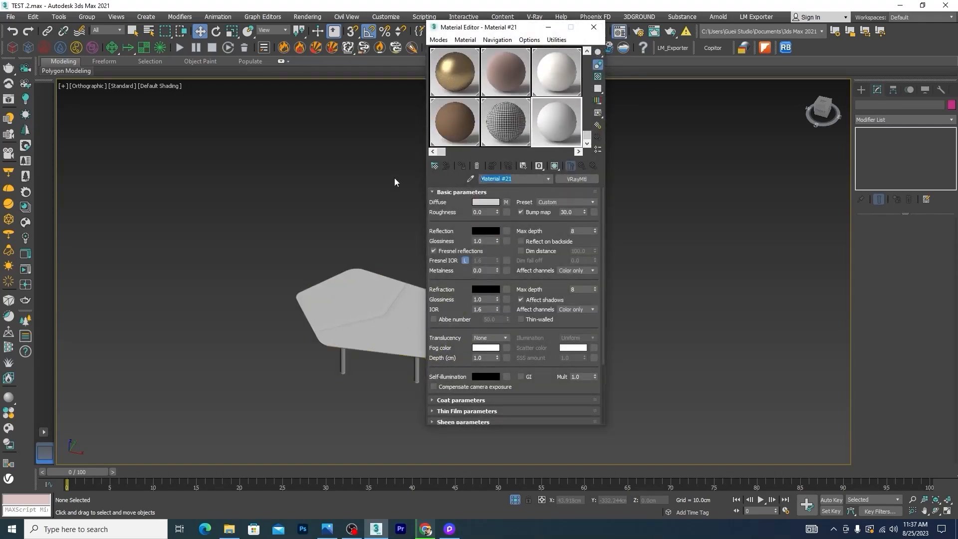
pyautogui.press('BackSpace')
pyautogui.write('coffe table texturs')
# Reset the coffe table texturs material to its default settings.
pyautogui.rightClick(507, 206)
pyautogui.click(504, 163)
pyautogui.click(478, 165)
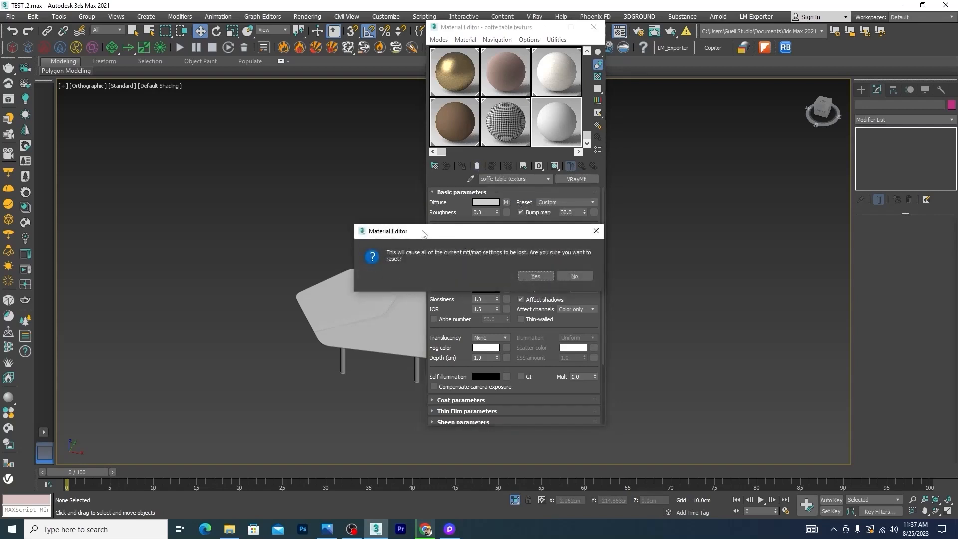
pyautogui.click(534, 276)
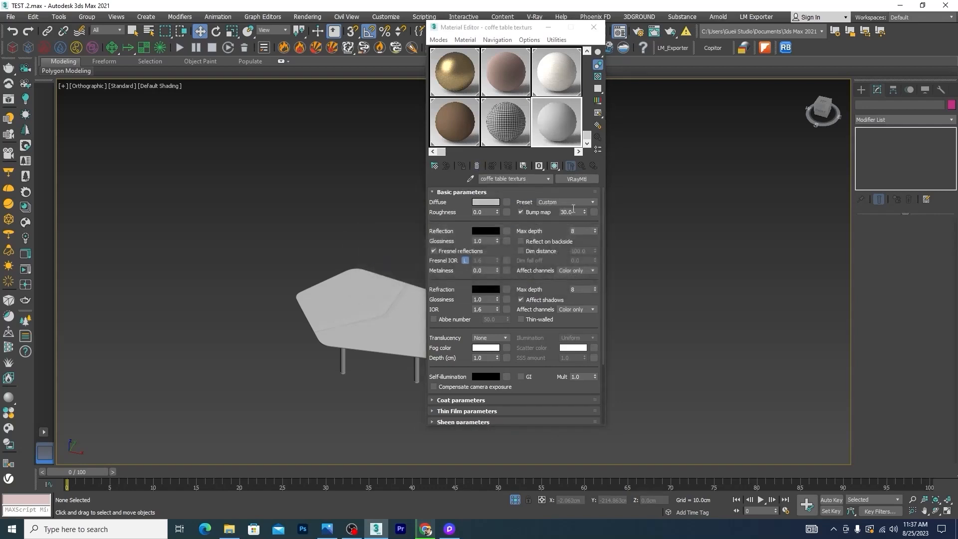
# Assign a VRayBitmap to the material's diffuse slot and load the marble image from the Marble folder.
pyautogui.click(508, 203)
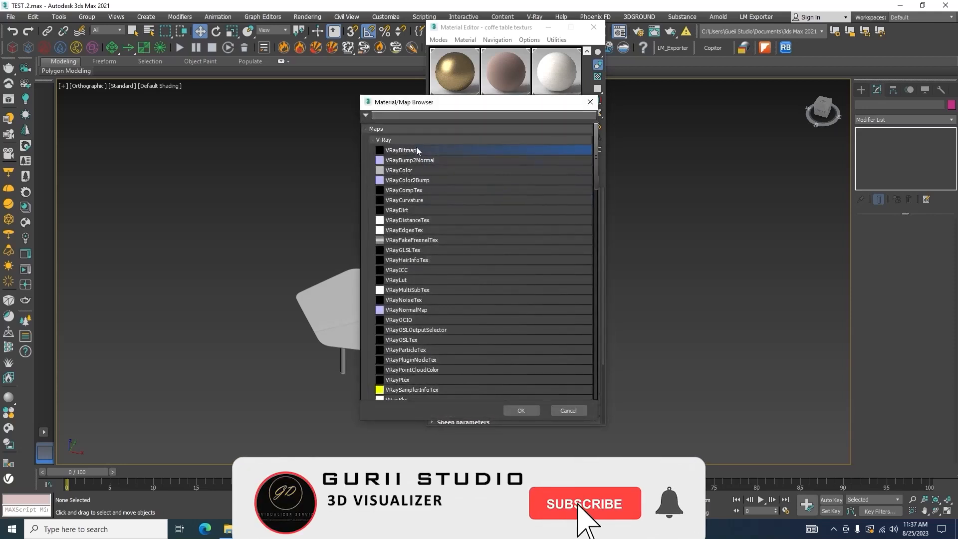
pyautogui.click(521, 410)
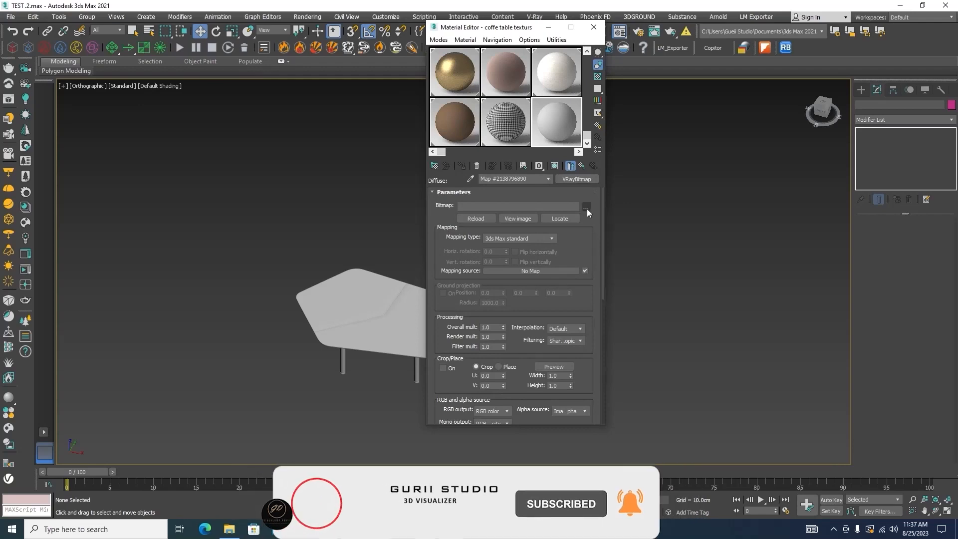
pyautogui.click(586, 207)
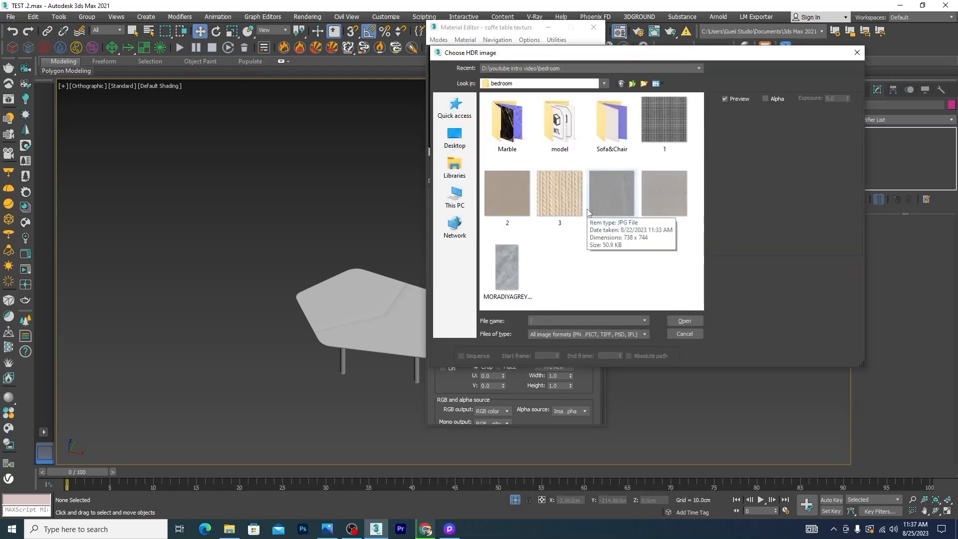
pyautogui.doubleClick(516, 124)
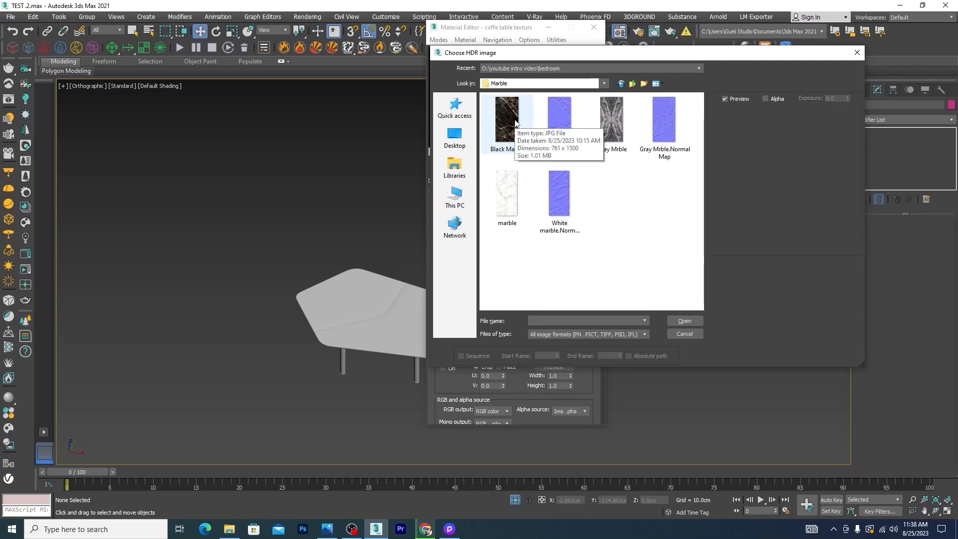
pyautogui.click(528, 195)
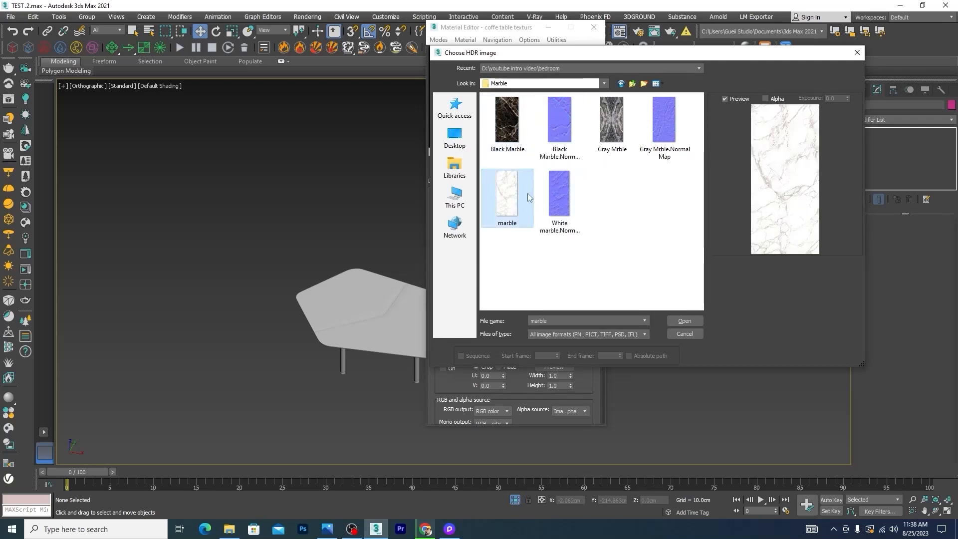
pyautogui.click(686, 319)
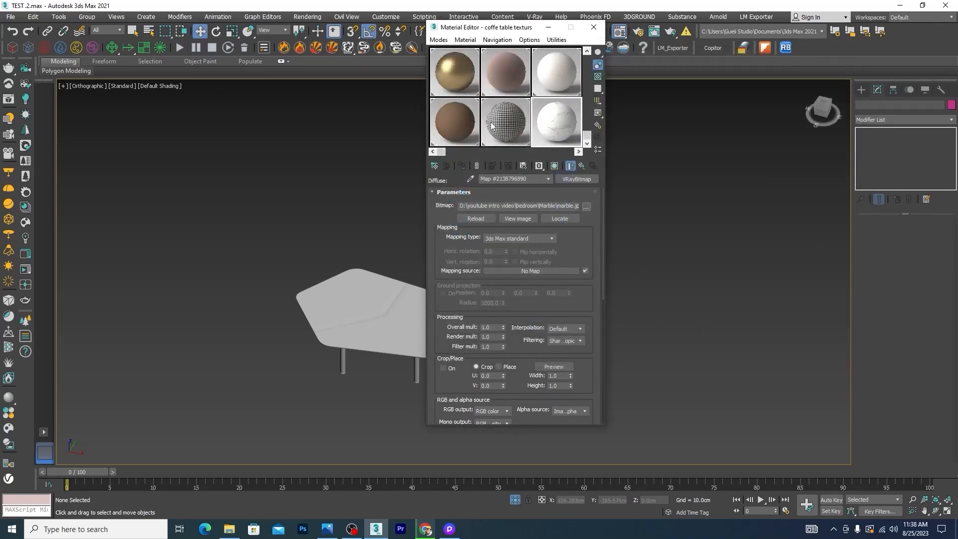
pyautogui.click(582, 166)
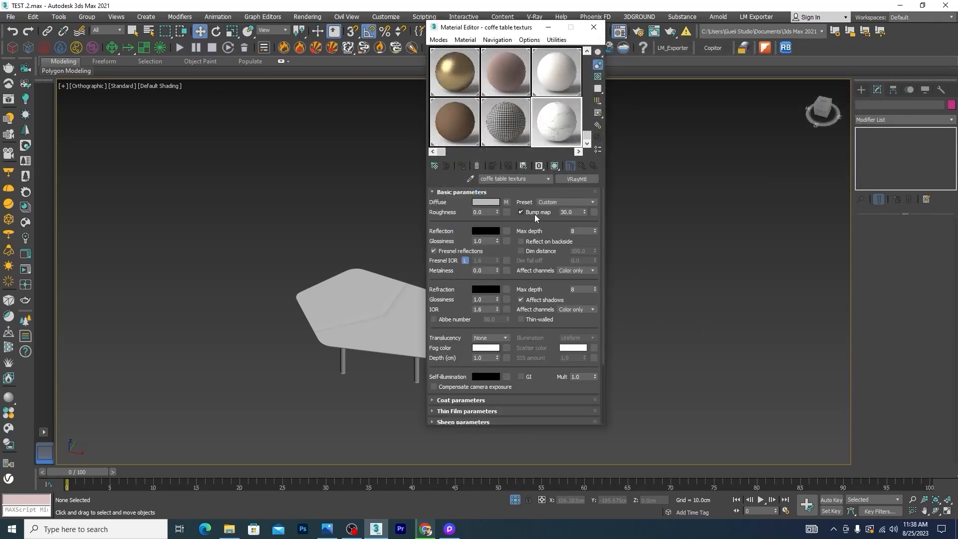
# Assign a ColorCorrection map to the material's reflection slot.
pyautogui.click(506, 231)
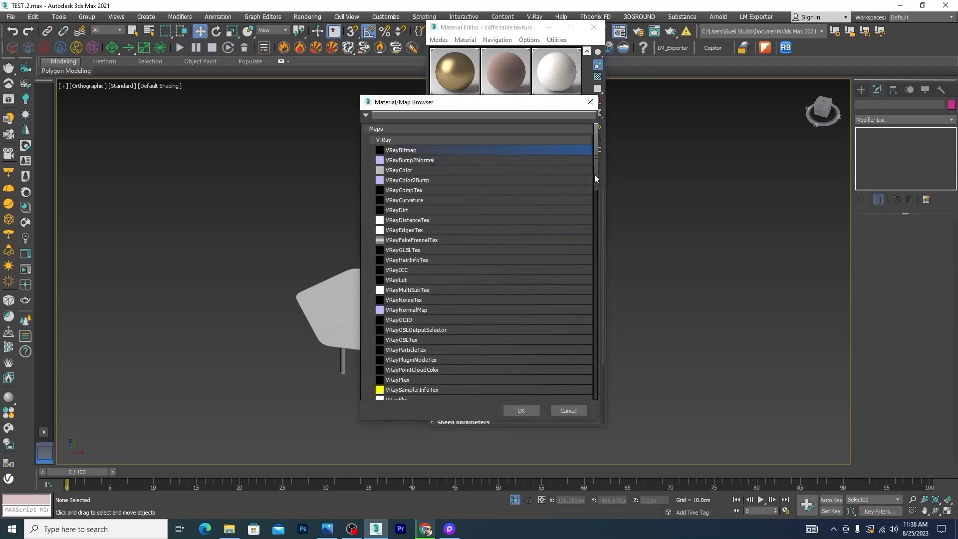
pyautogui.moveTo(595, 175); pyautogui.dragTo(592, 241)
pyautogui.scroll(-5, 591, 350)
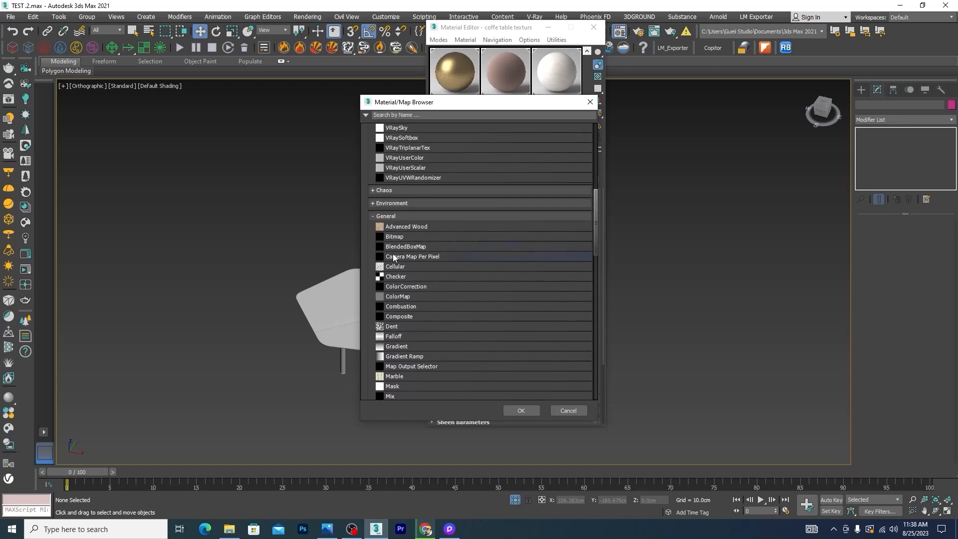
pyautogui.click(408, 287)
pyautogui.click(534, 411)
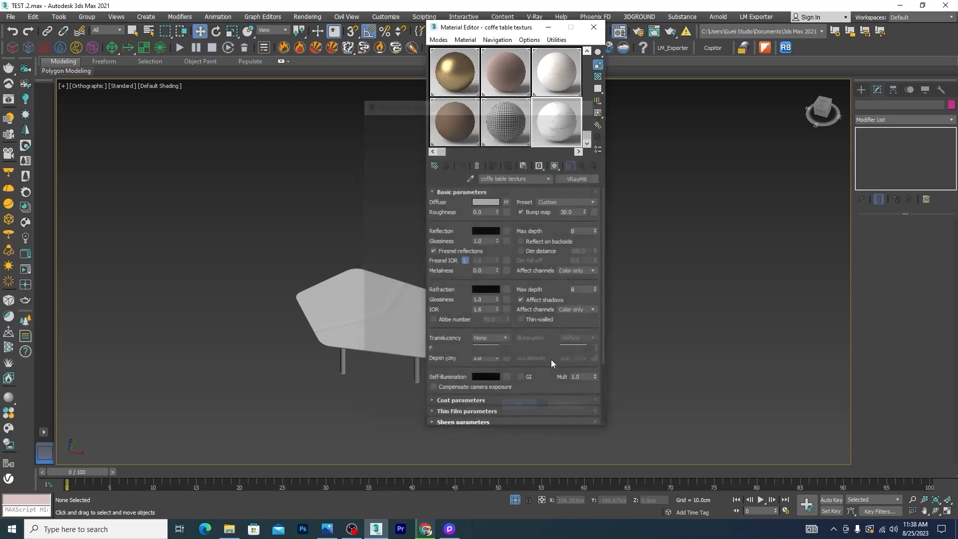
# Load the marble image into the Color Correction map through a VRayBitmap and set its channels to Monochrome.
pyautogui.click(550, 204)
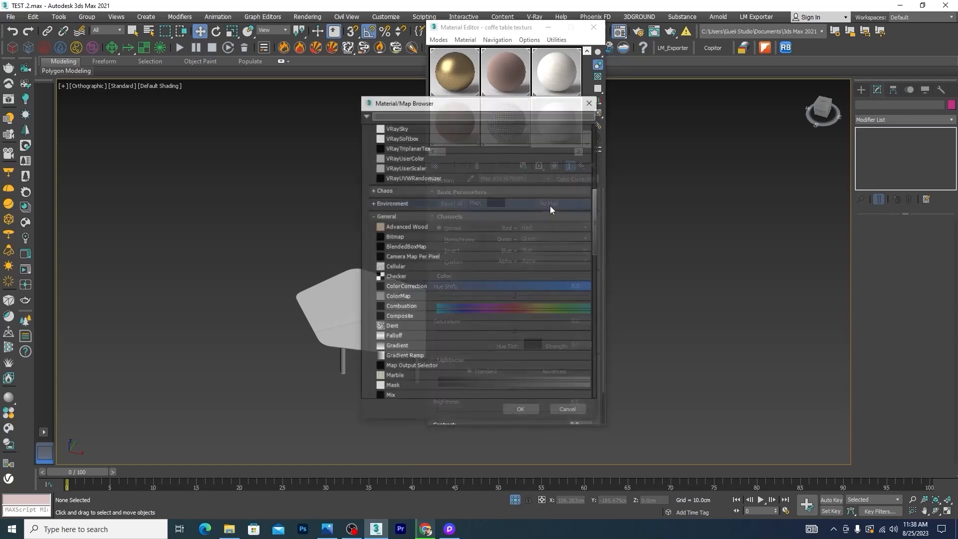
pyautogui.moveTo(597, 214); pyautogui.dragTo(597, 149)
pyautogui.click(399, 150)
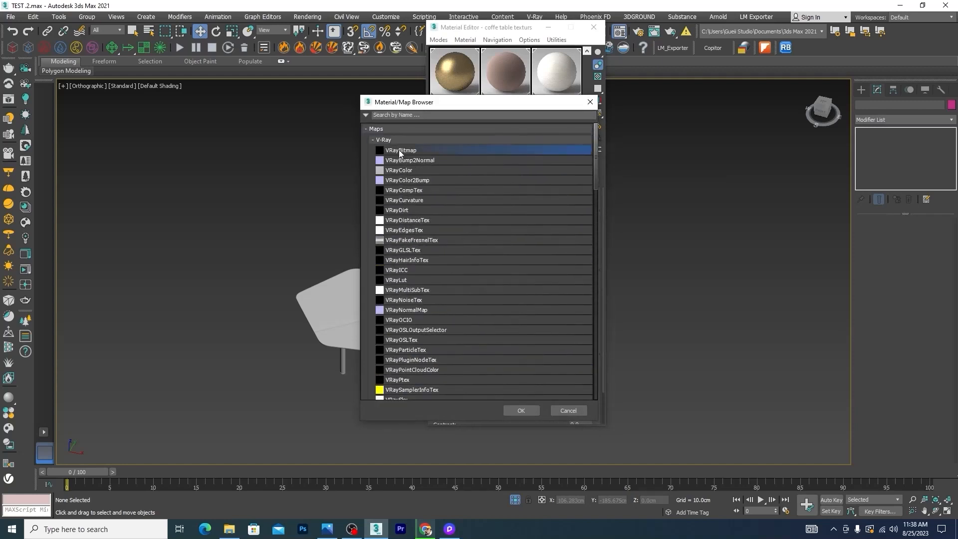
pyautogui.click(519, 410)
pyautogui.click(587, 207)
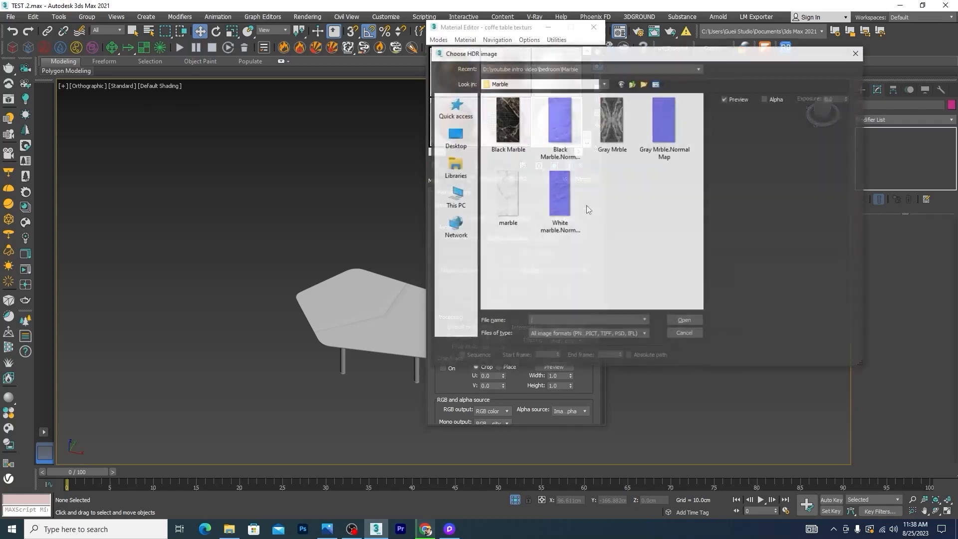
pyautogui.click(513, 198)
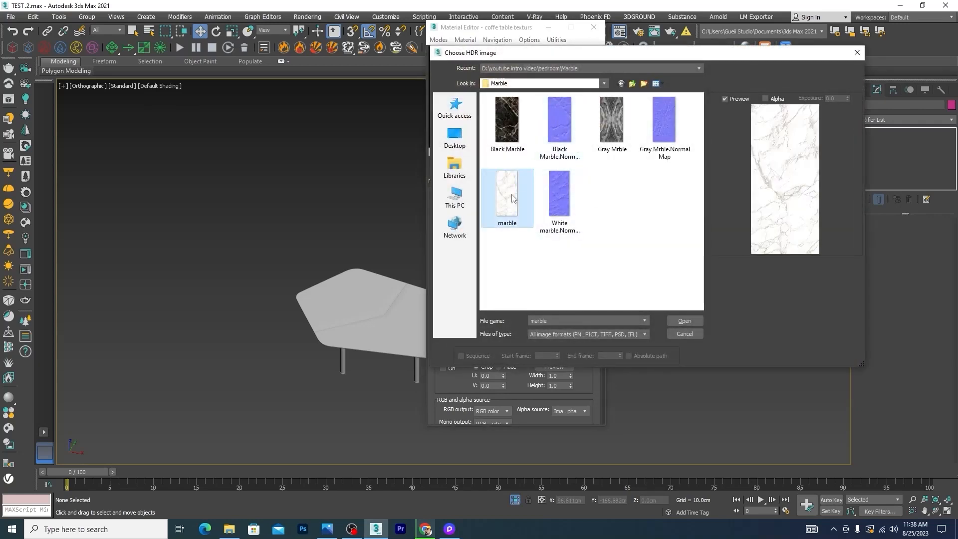
pyautogui.click(684, 321)
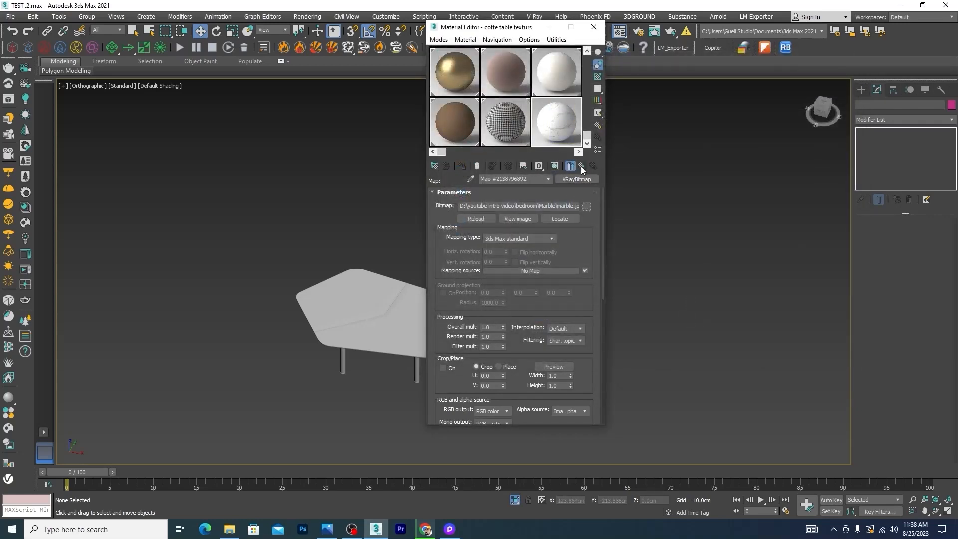
pyautogui.click(581, 167)
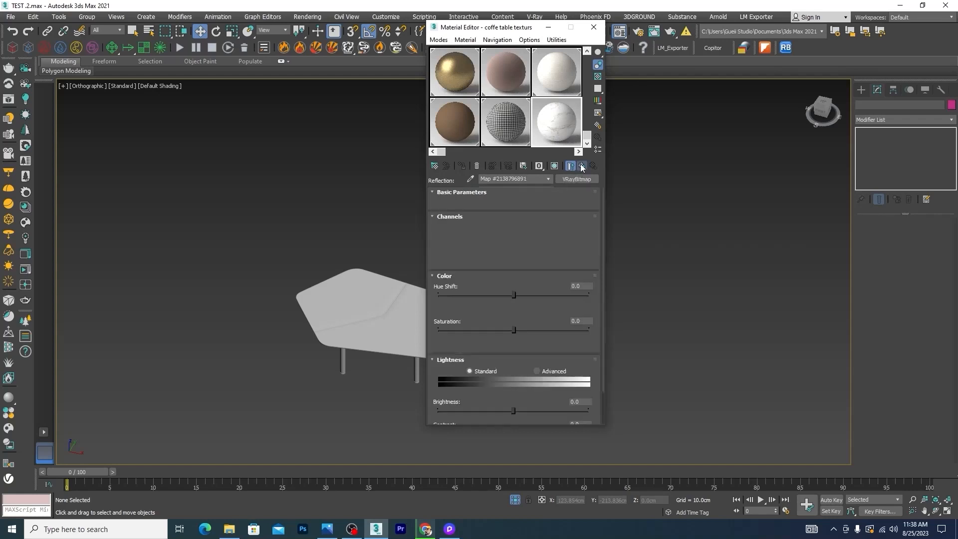
pyautogui.click(440, 241)
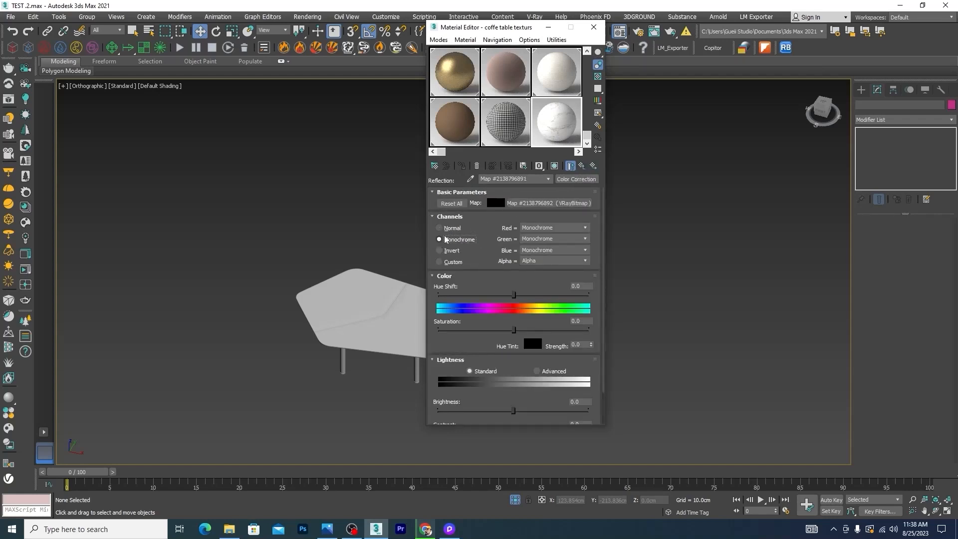
pyautogui.click(582, 167)
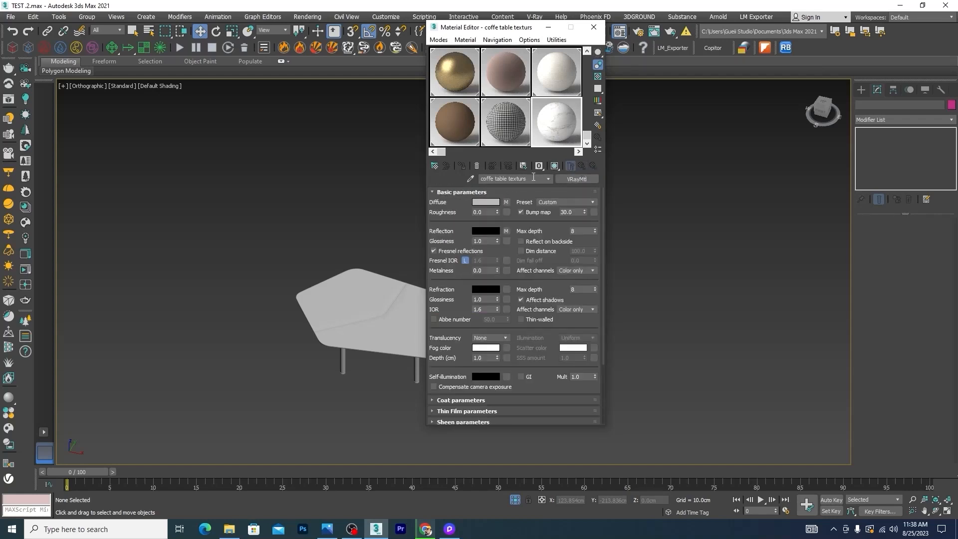
# Set the material's reflection colour to near white and its reflection glossiness to 0.9.
pyautogui.click(483, 231)
pyautogui.moveTo(449, 71); pyautogui.dragTo(475, 151)
pyautogui.click(518, 158)
pyautogui.doubleClick(485, 242)
pyautogui.write('.9')
pyautogui.press('Return')
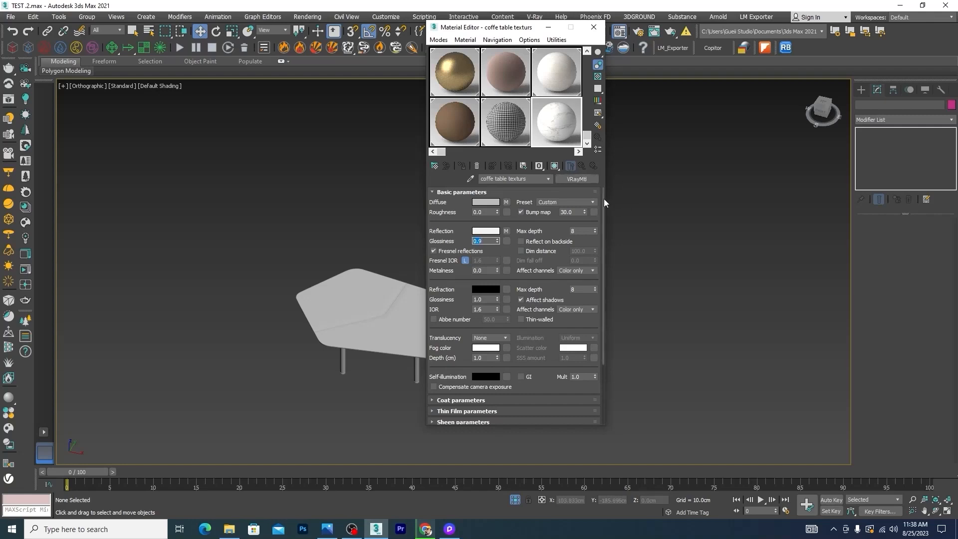
# Assign a VRayNormalMap to the material's Bump map slot.
pyautogui.moveTo(604, 198); pyautogui.dragTo(604, 273)
pyautogui.click(430, 418)
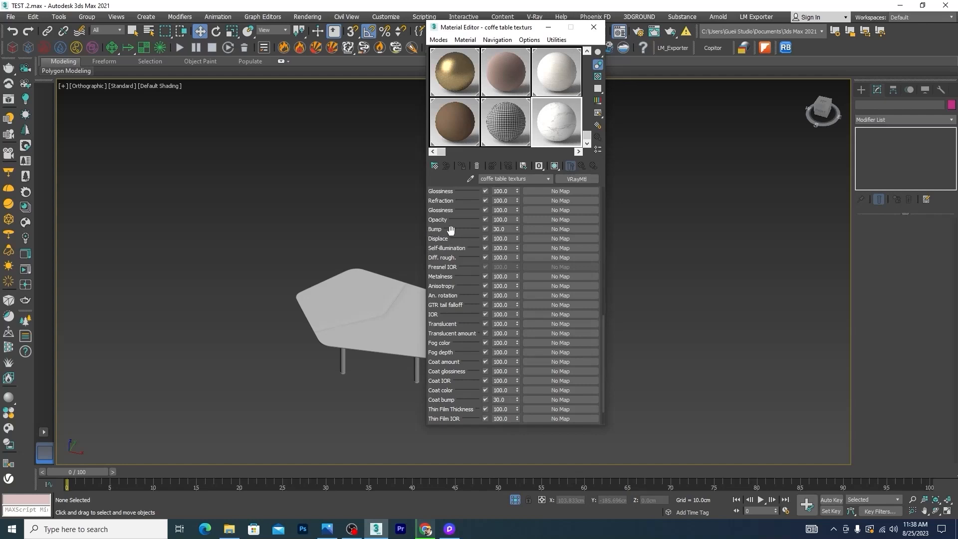
pyautogui.click(550, 229)
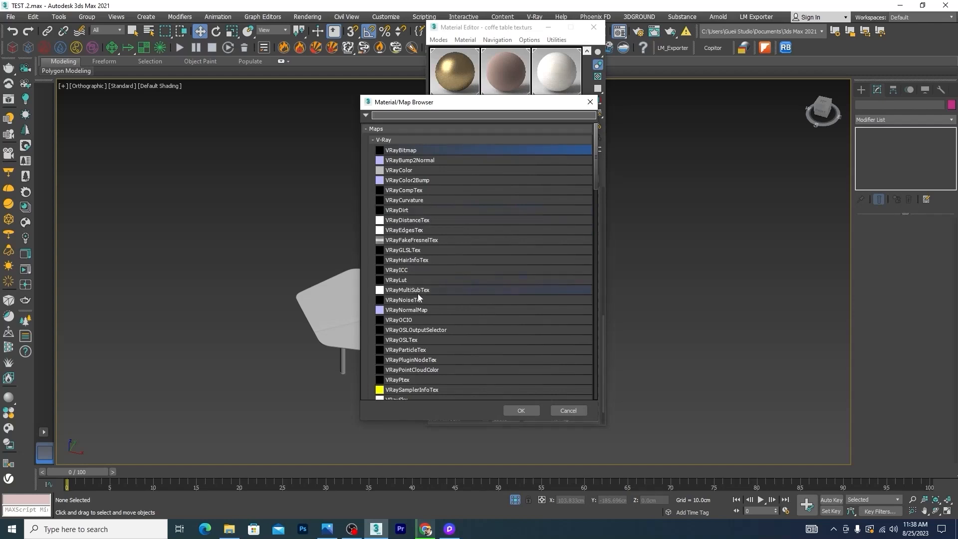
pyautogui.click(408, 310)
pyautogui.click(526, 409)
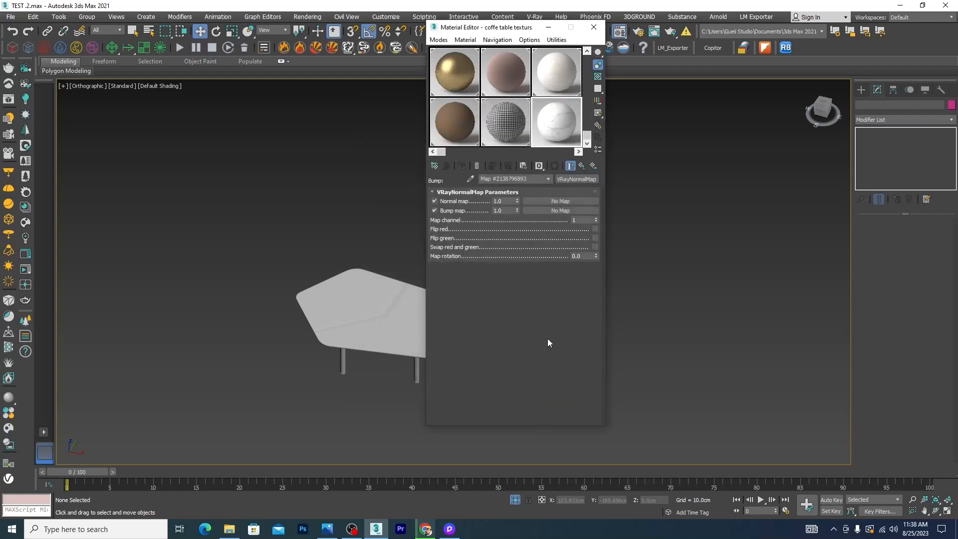
# Load the White marble.Normal map image through a VRayBitmap into the VRayNormalMap's Normal map slot.
pyautogui.click(561, 201)
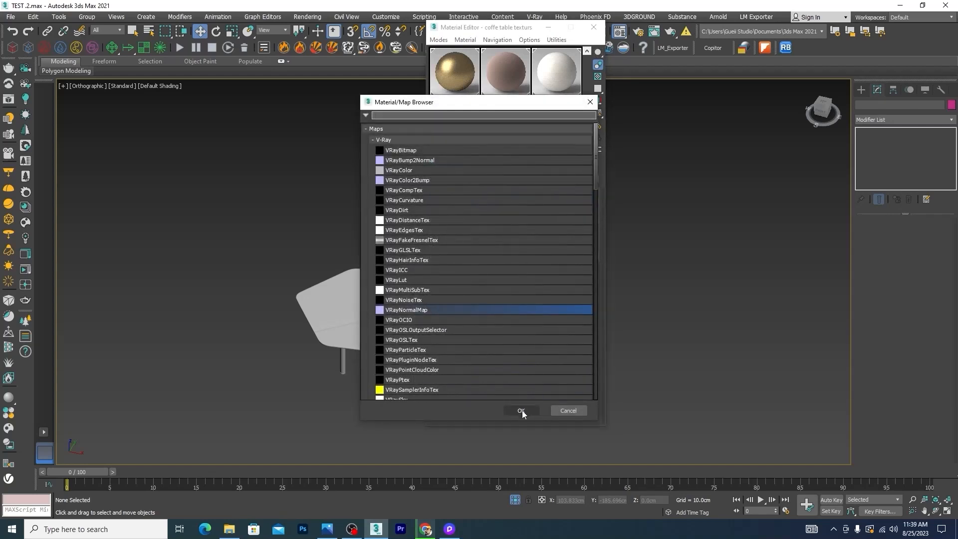
pyautogui.click(402, 150)
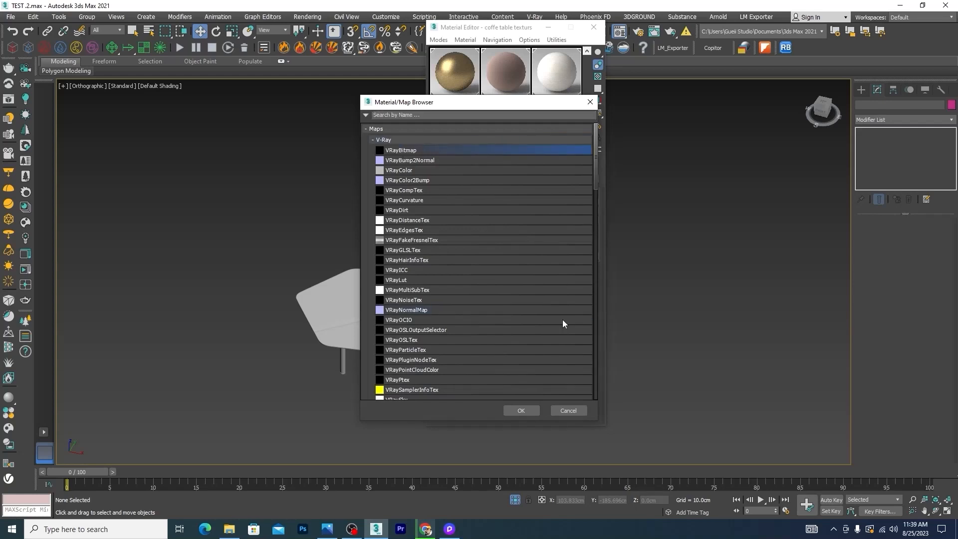
pyautogui.click(521, 411)
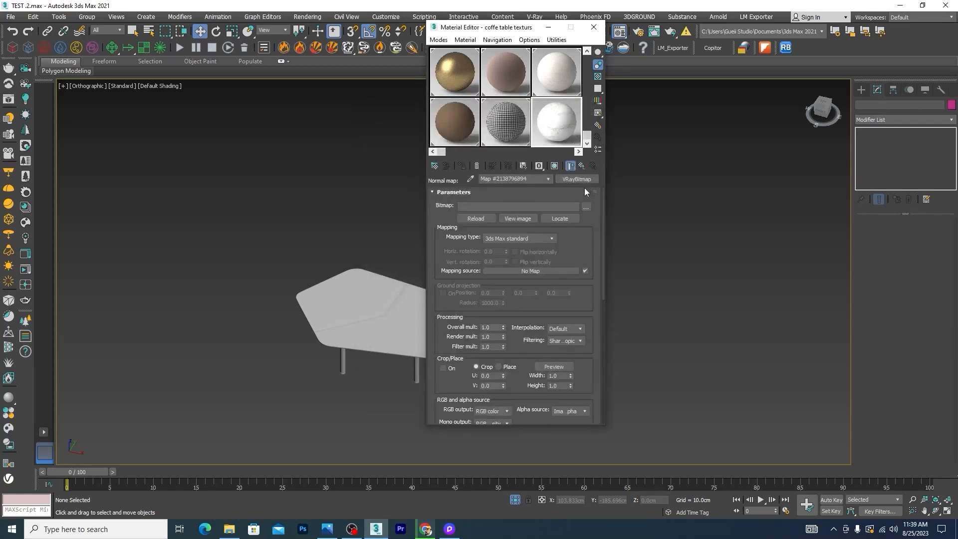
pyautogui.click(587, 208)
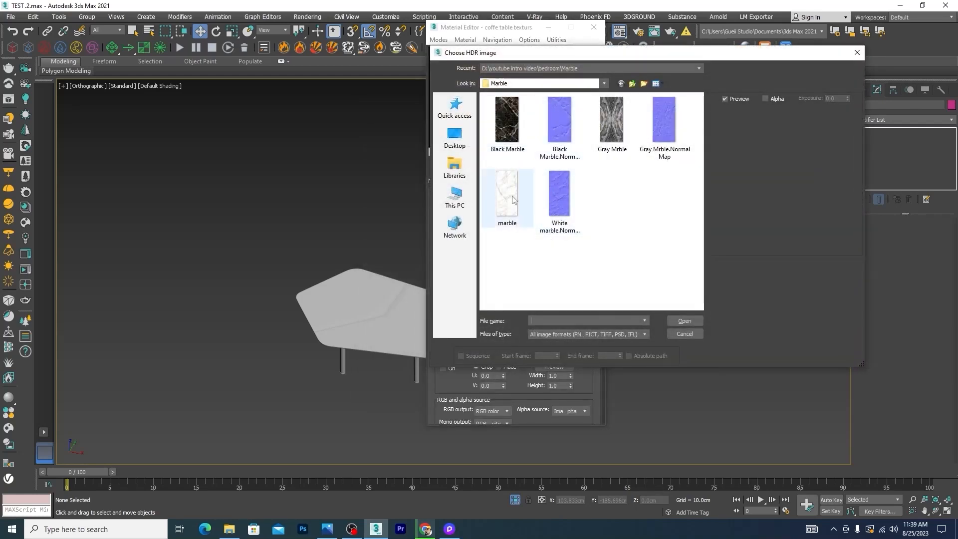
pyautogui.click(559, 202)
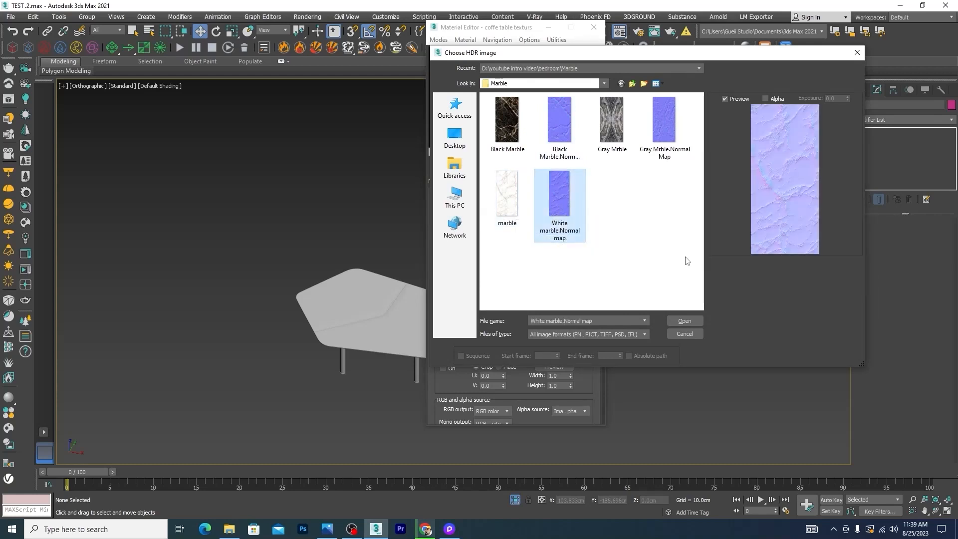
pyautogui.click(685, 322)
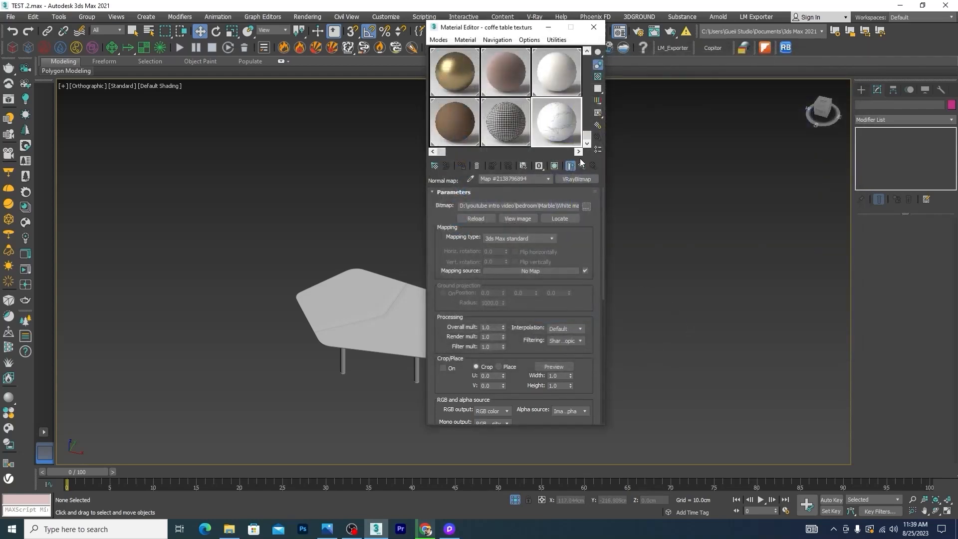
# Open a magnified preview of the marble material's sample and place it beside the Material Editor.
pyautogui.rightClick(554, 117)
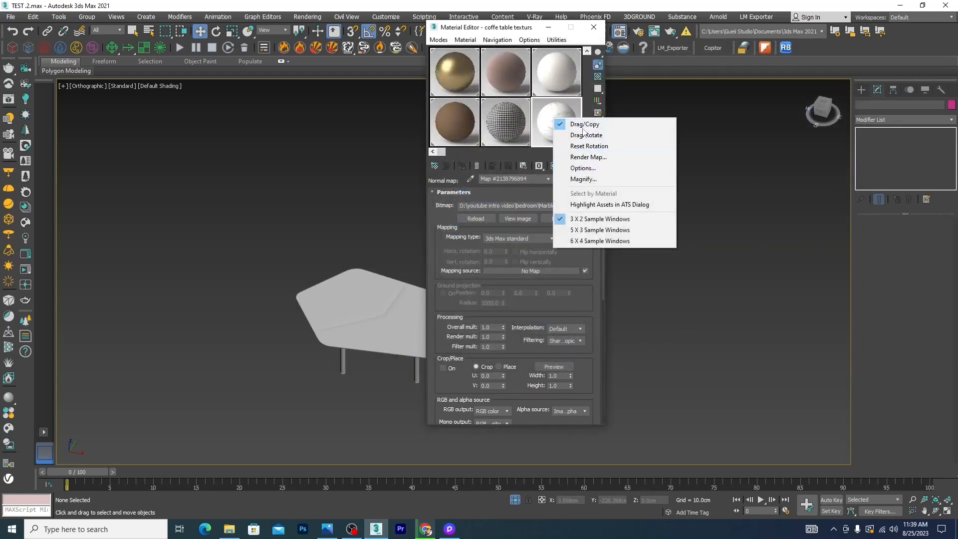
pyautogui.doubleClick(544, 122)
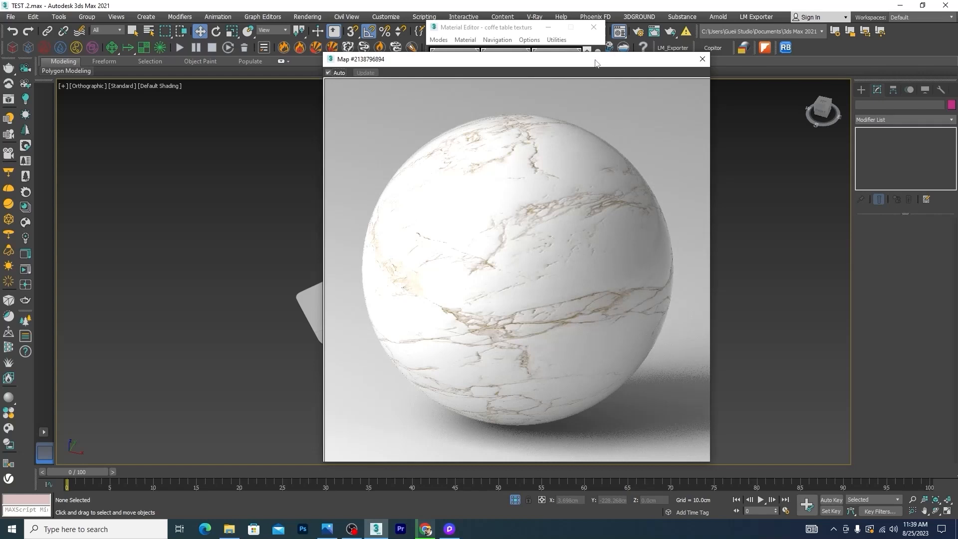
pyautogui.moveTo(555, 62); pyautogui.dragTo(903, 54)
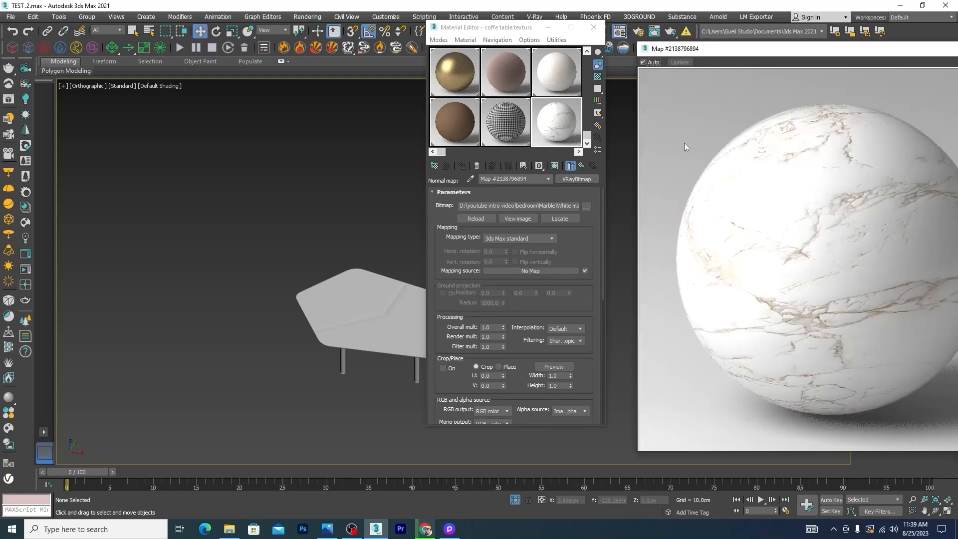
# Return to the marble material's map list and toggle its Bump map to compare the effect in the preview.
pyautogui.scroll(-5, 465, 218)
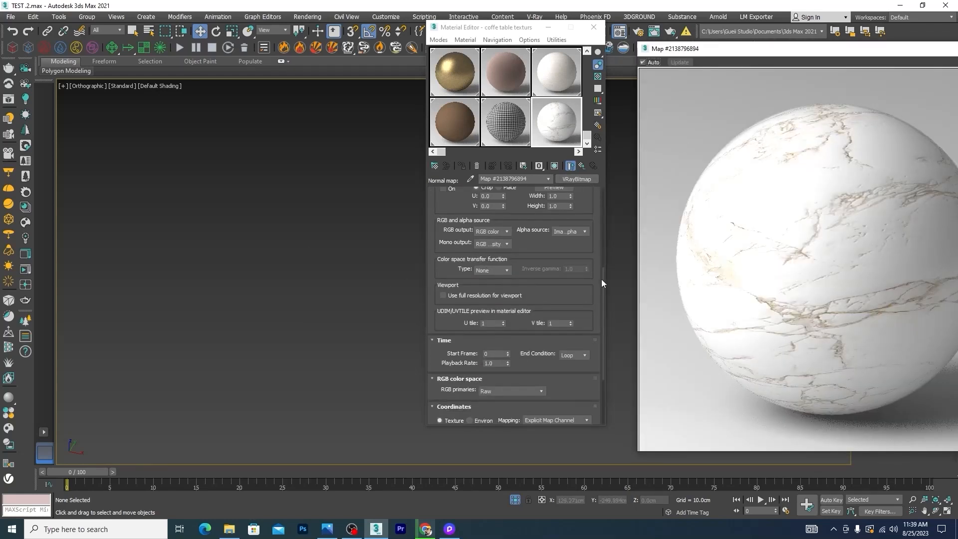
pyautogui.click(593, 166)
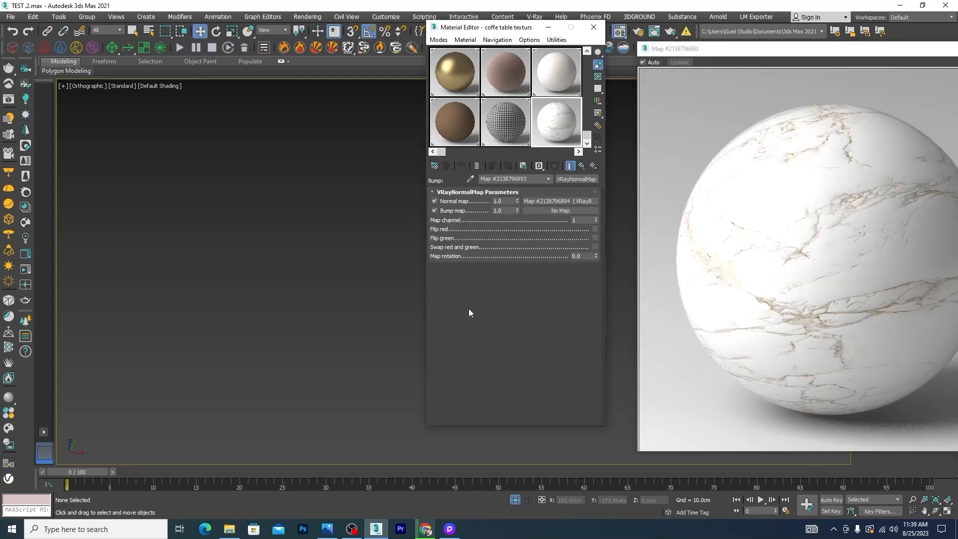
pyautogui.click(582, 166)
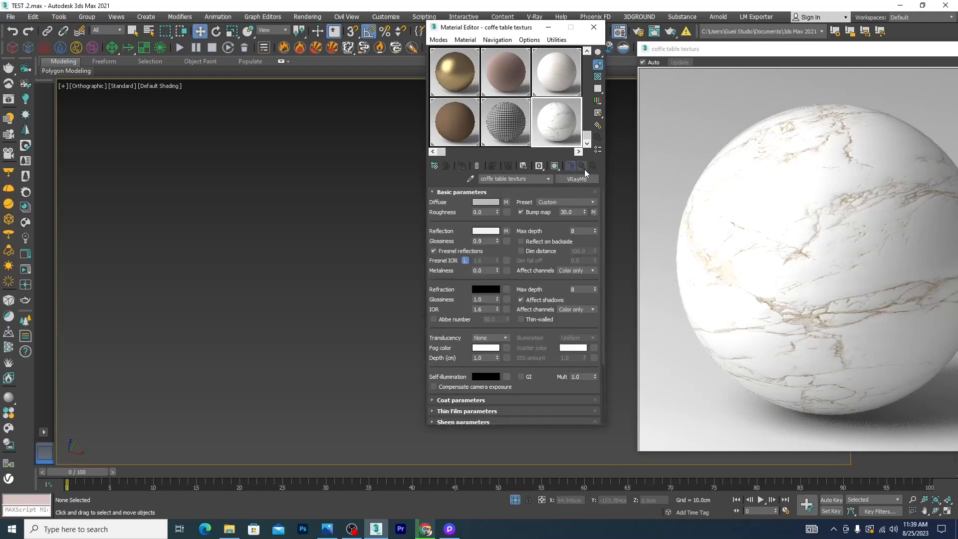
pyautogui.moveTo(603, 243); pyautogui.dragTo(532, 381)
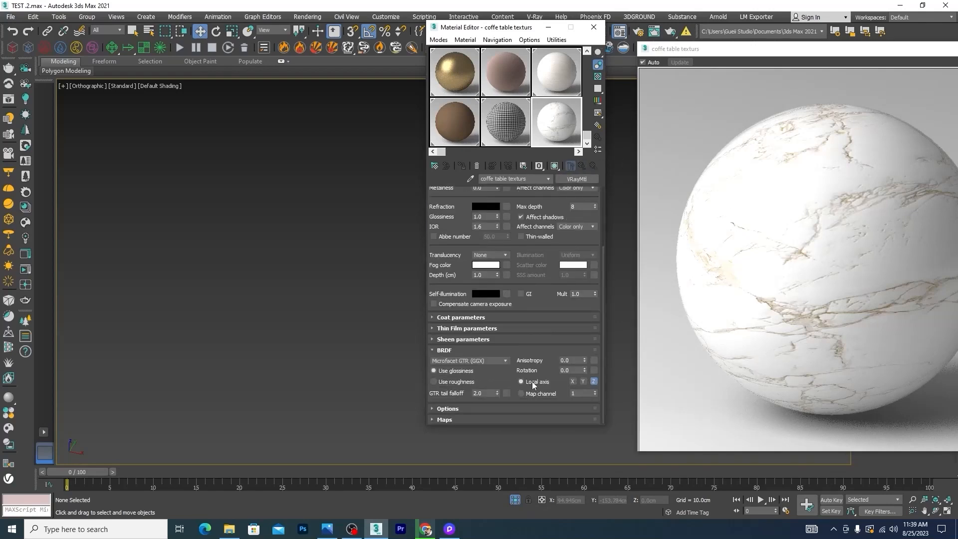
pyautogui.click(432, 419)
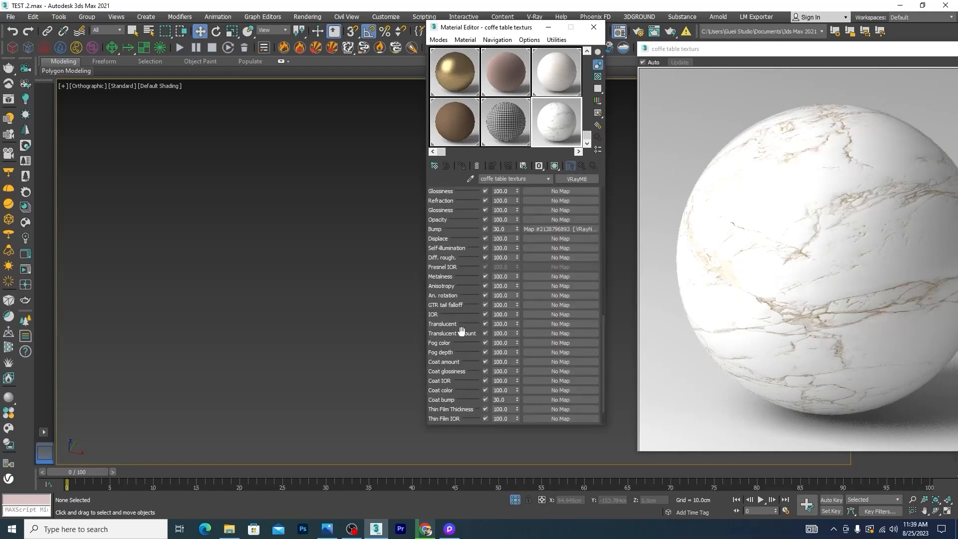
pyautogui.click(486, 228)
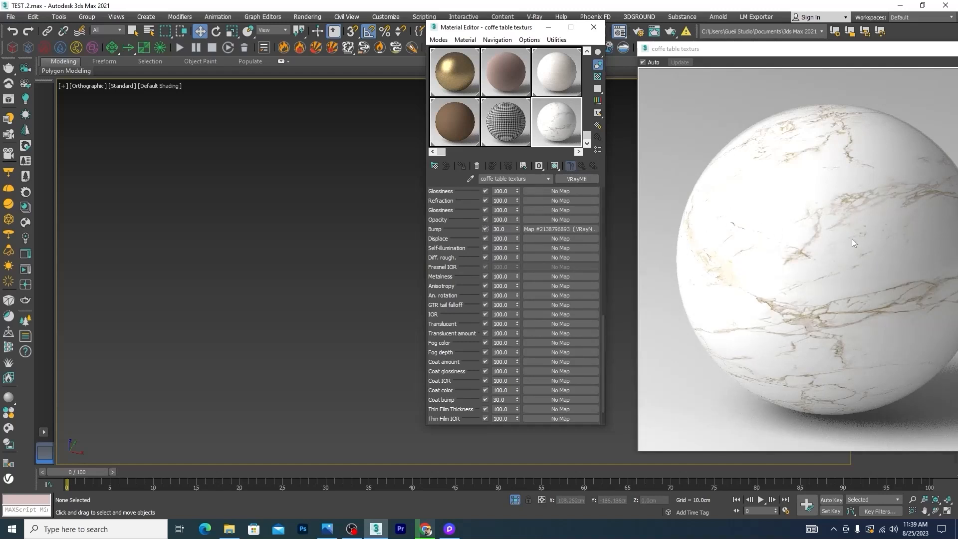
# Swap the normal bitmap from the VRayNormalMap's Normal map slot into its Bump map slot.
pyautogui.click(566, 229)
pyautogui.moveTo(555, 201)
pyautogui.mouseDown()
pyautogui.moveTo(558, 222)
pyautogui.moveTo(560, 211)
pyautogui.mouseUp()
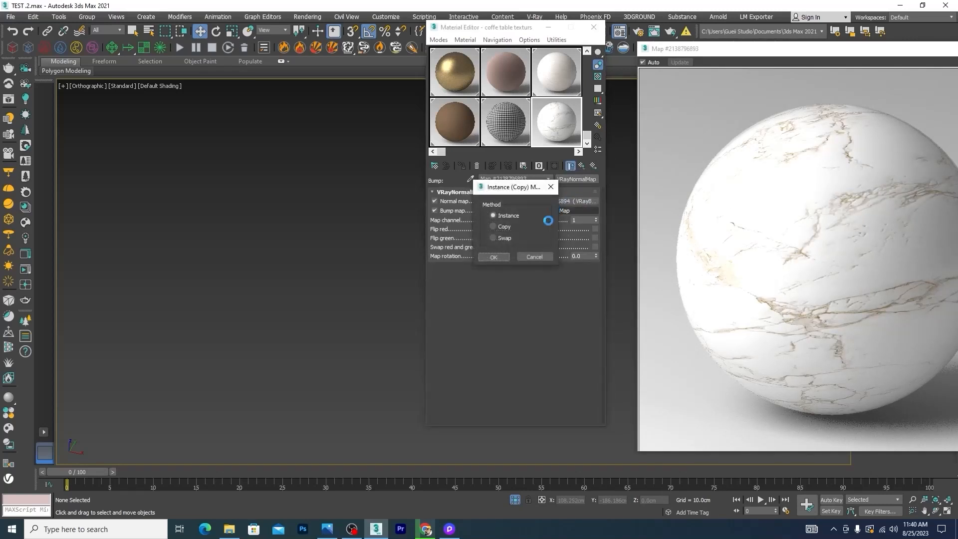
pyautogui.click(492, 237)
pyautogui.click(494, 257)
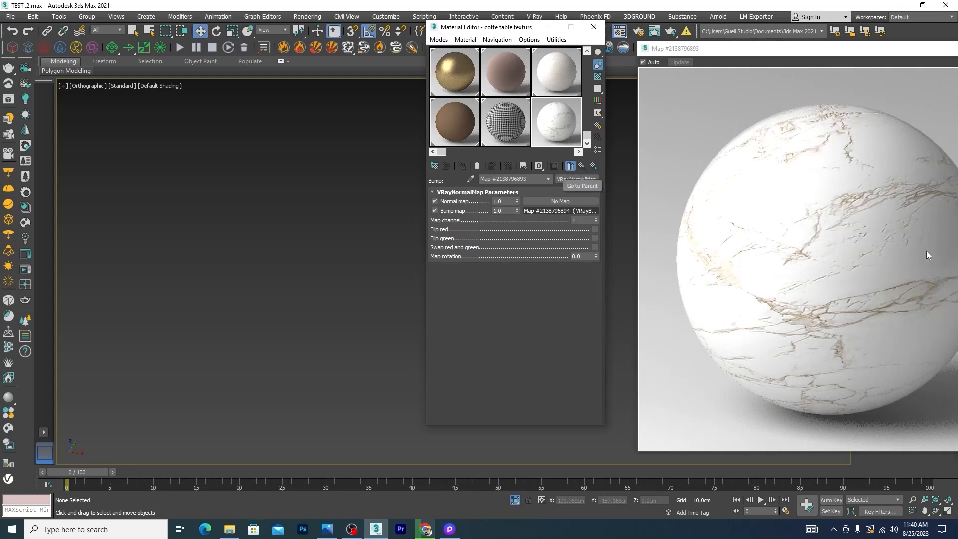
# Compare the marble with bump off and on, set the Bump amount to 10, and close the magnified preview.
pyautogui.click(583, 166)
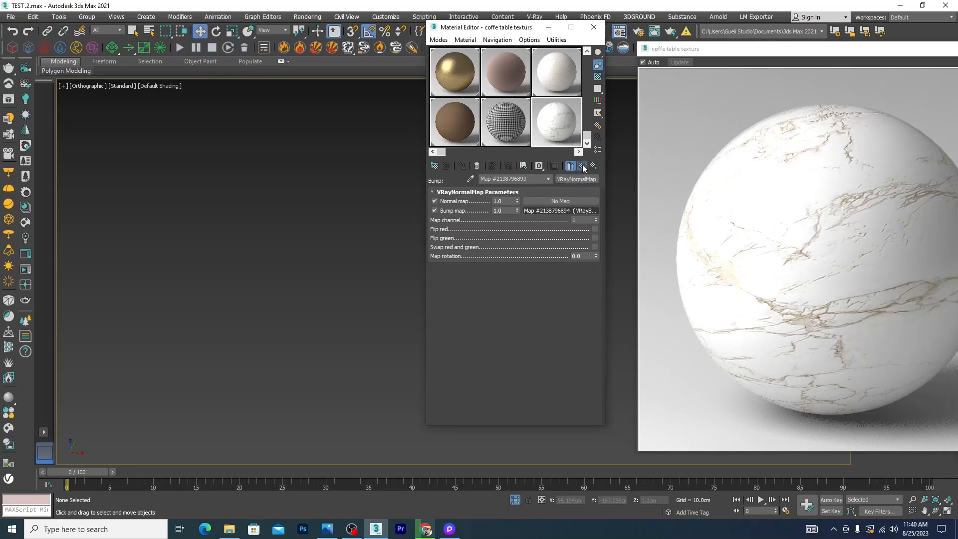
pyautogui.scroll(-3, 484, 375)
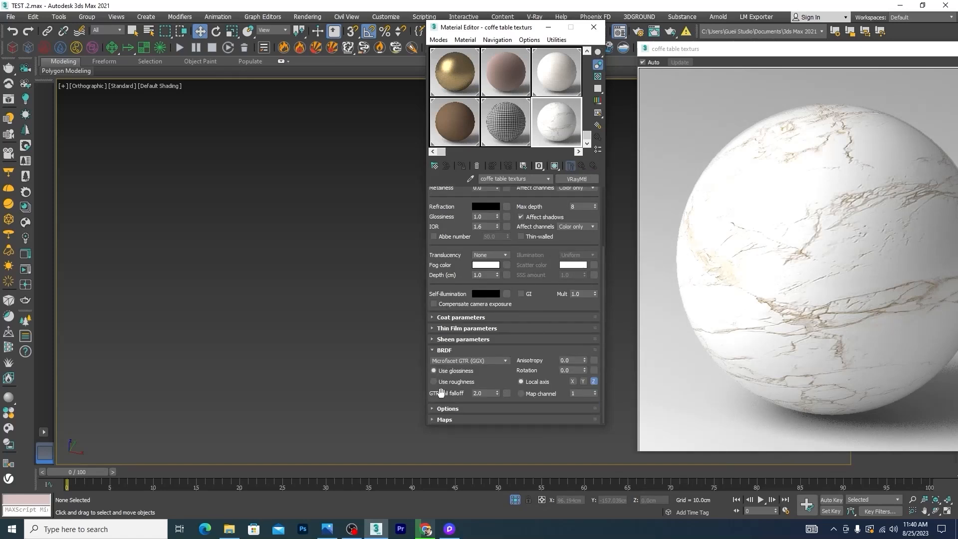
pyautogui.scroll(-10, 435, 418)
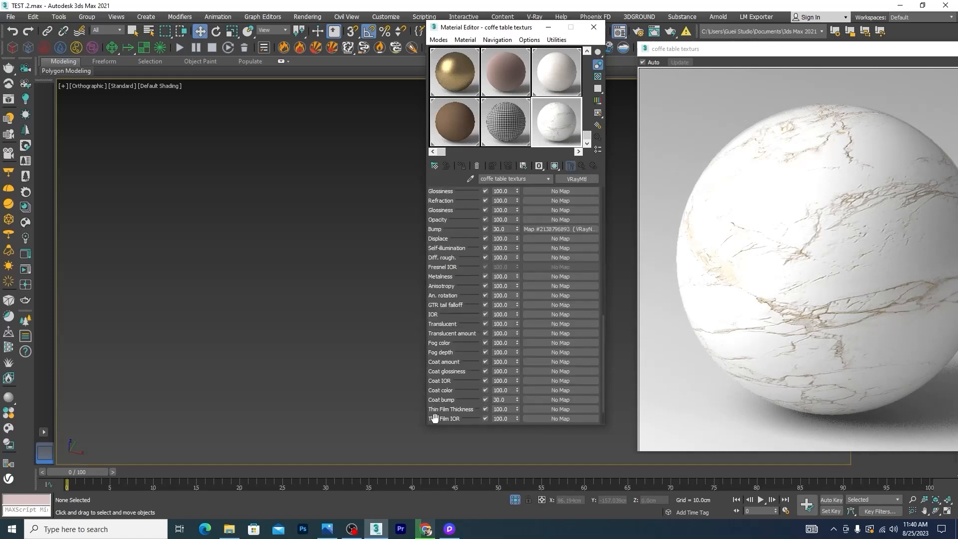
pyautogui.click(485, 229)
pyautogui.click(485, 229)
pyautogui.click(508, 229)
pyautogui.moveTo(777, 49); pyautogui.dragTo(559, 76)
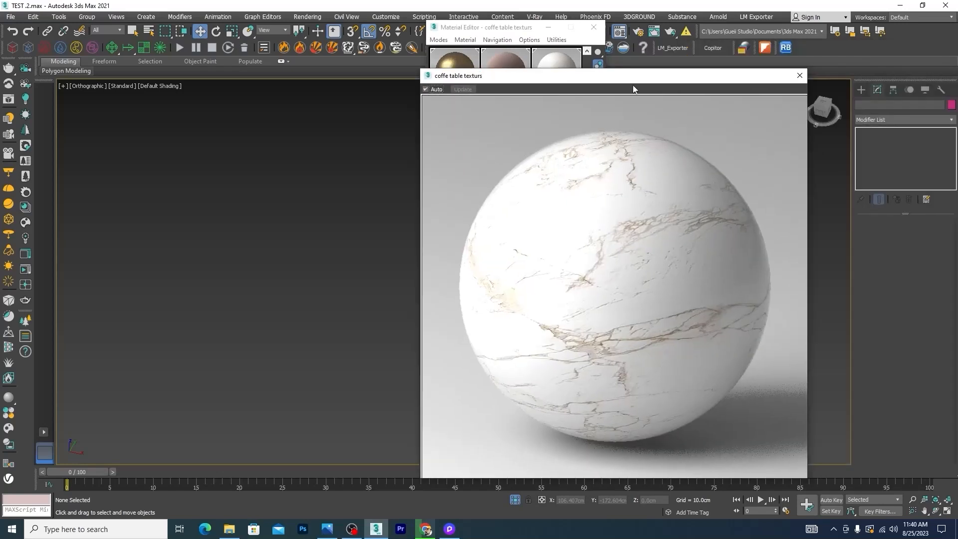
pyautogui.click(800, 75)
# Switch to the reference render 1.png in the image viewer and examine the marble finishes of the coffee table tops.
pyautogui.moveTo(499, 27); pyautogui.dragTo(225, 50)
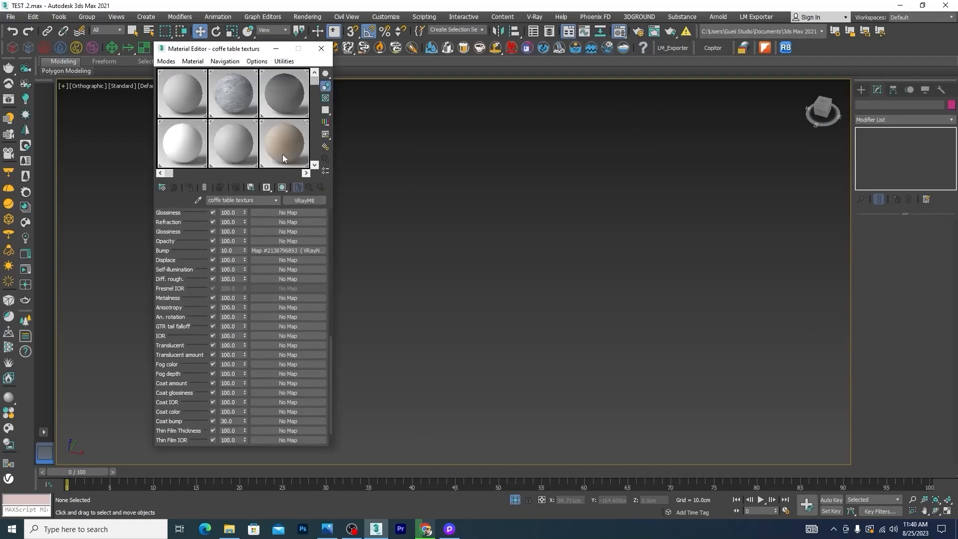
pyautogui.scroll(-3, 509, 269)
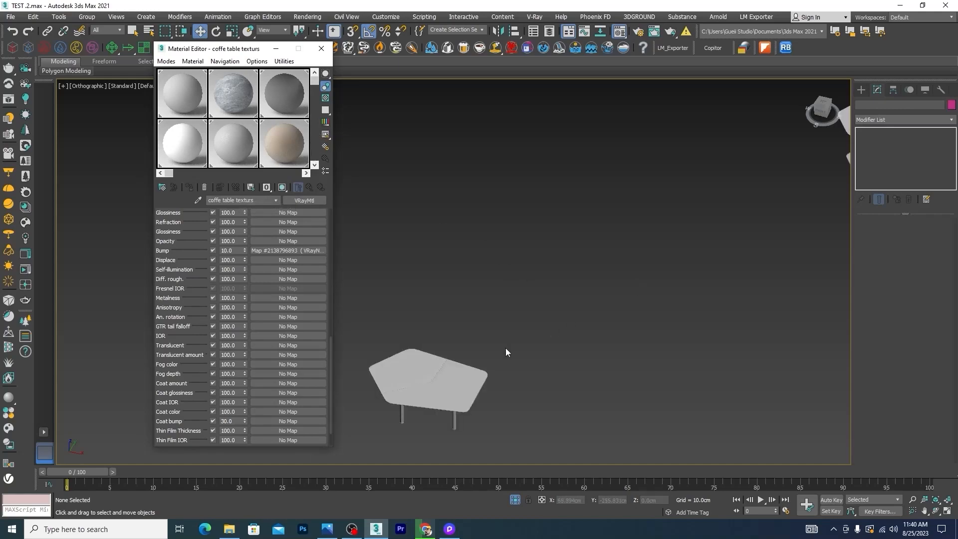
pyautogui.scroll(3, 505, 349)
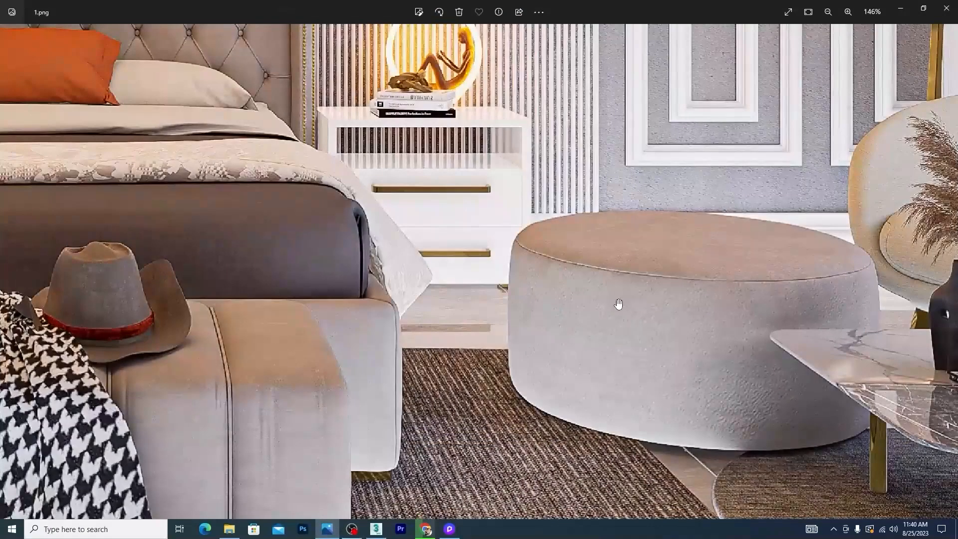
pyautogui.scroll(-2, 619, 304)
pyautogui.scroll(5, 649, 289)
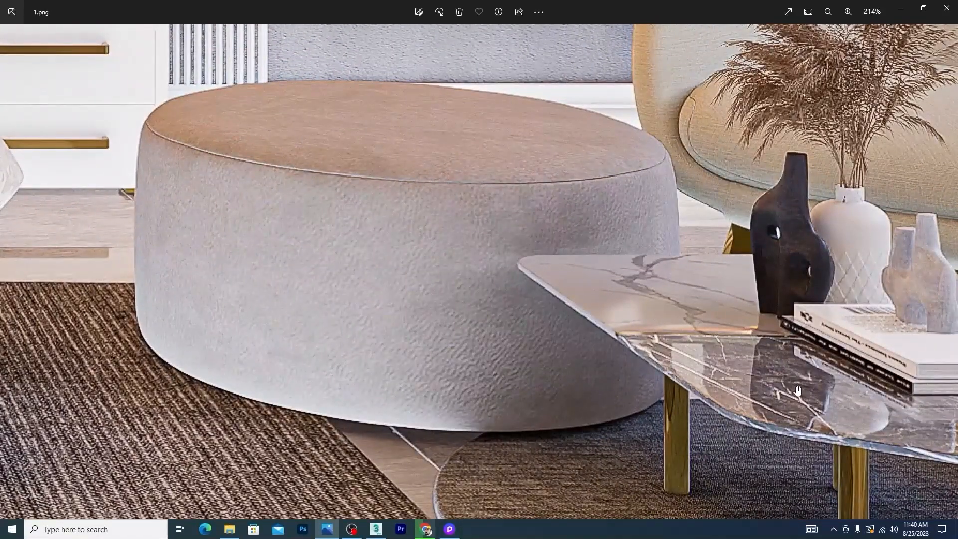
pyautogui.click(901, 10)
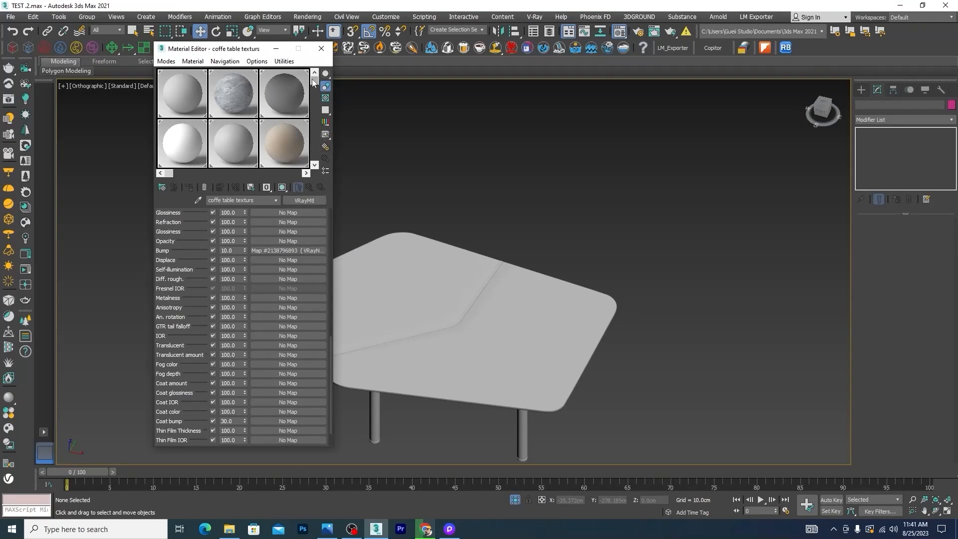
# Copy the diffuse map of the white marble material "coffe table texturs".
pyautogui.moveTo(314, 80); pyautogui.dragTo(314, 156)
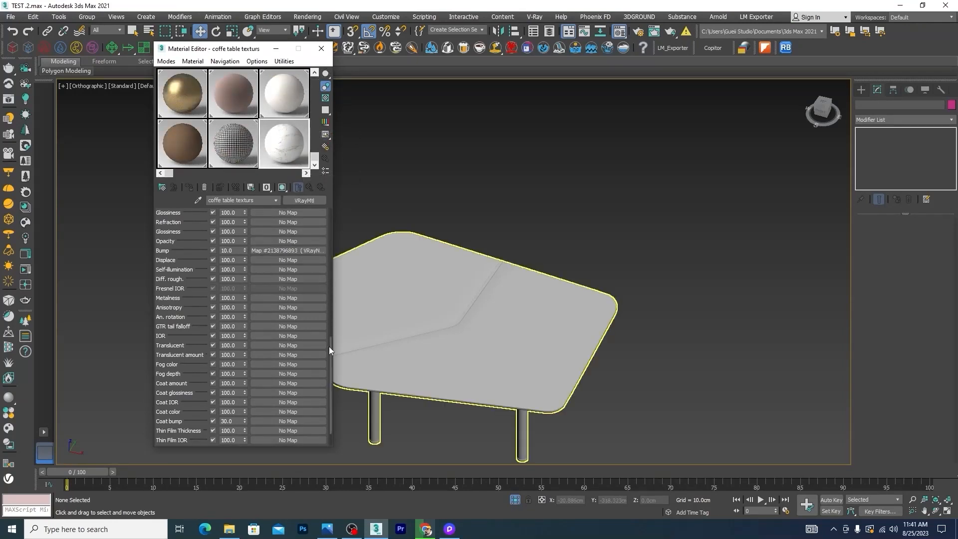
pyautogui.moveTo(329, 349); pyautogui.dragTo(331, 218)
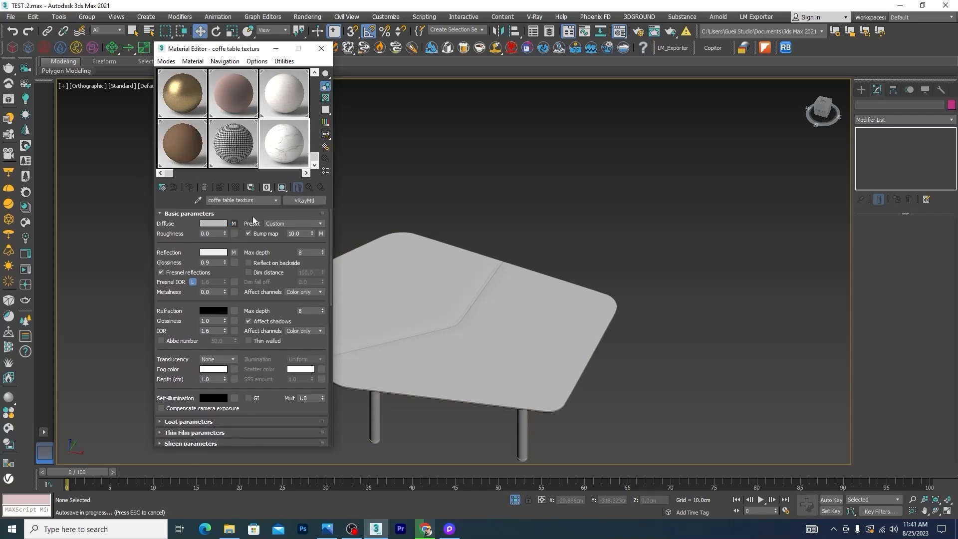
pyautogui.press('Escape')
pyautogui.rightClick(234, 226)
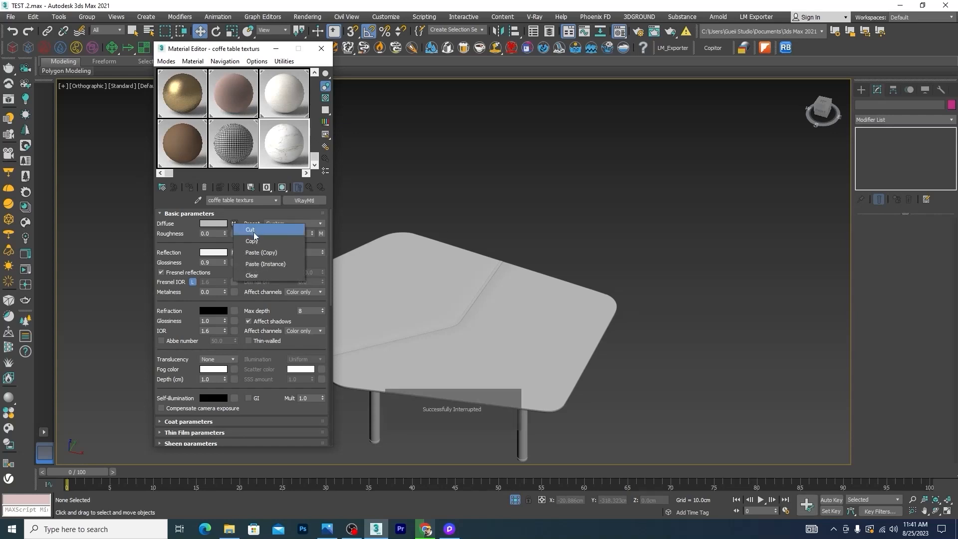
pyautogui.click(253, 242)
# Select the plain grey material MNT_METAL_OTTONE and rename it "gray marble textur cofee table".
pyautogui.moveTo(315, 159); pyautogui.dragTo(315, 83)
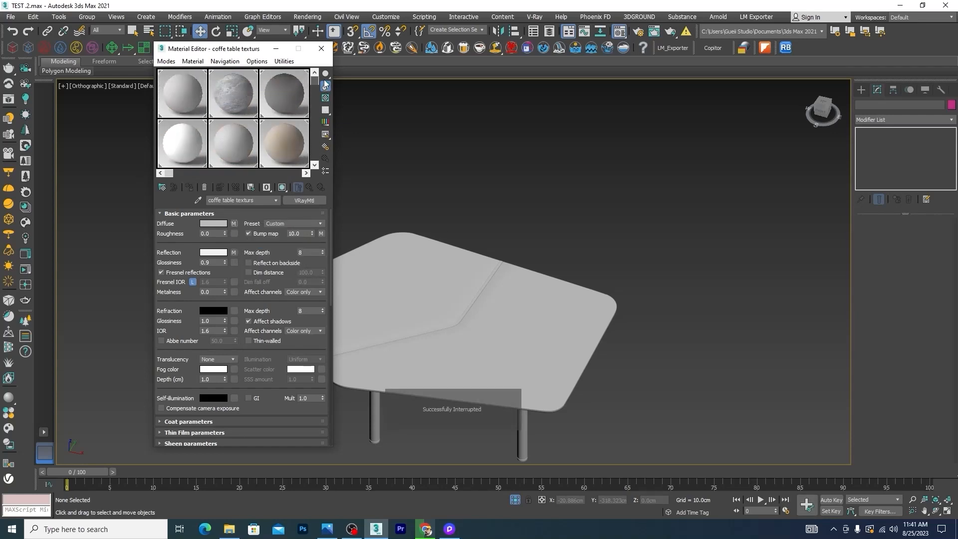
pyautogui.moveTo(176, 175); pyautogui.dragTo(256, 176)
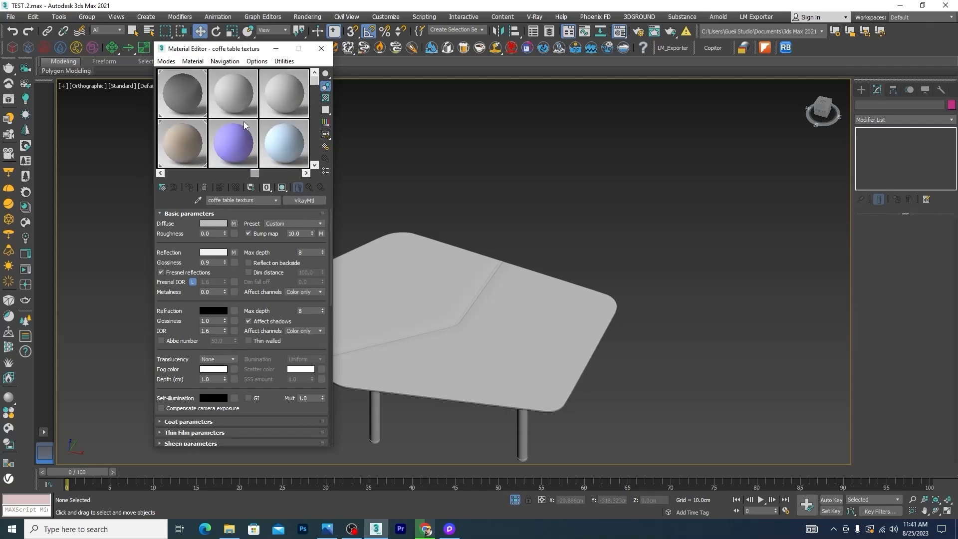
pyautogui.click(240, 100)
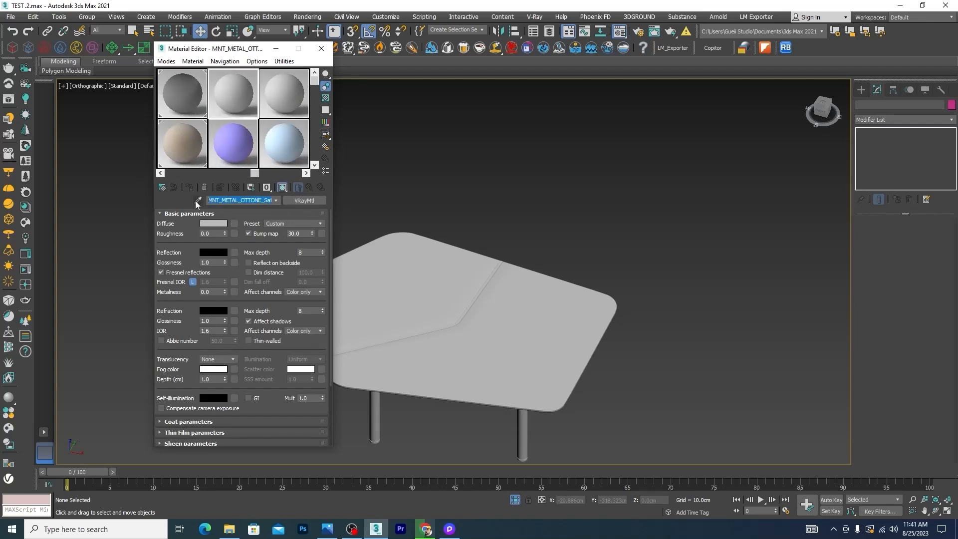
pyautogui.press('Delete')
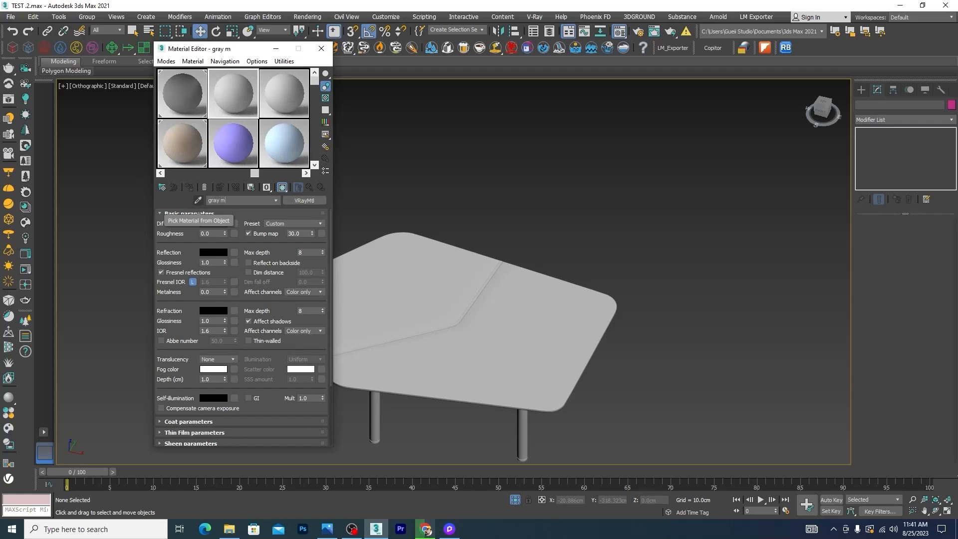
pyautogui.write('gray marble textur cofee')
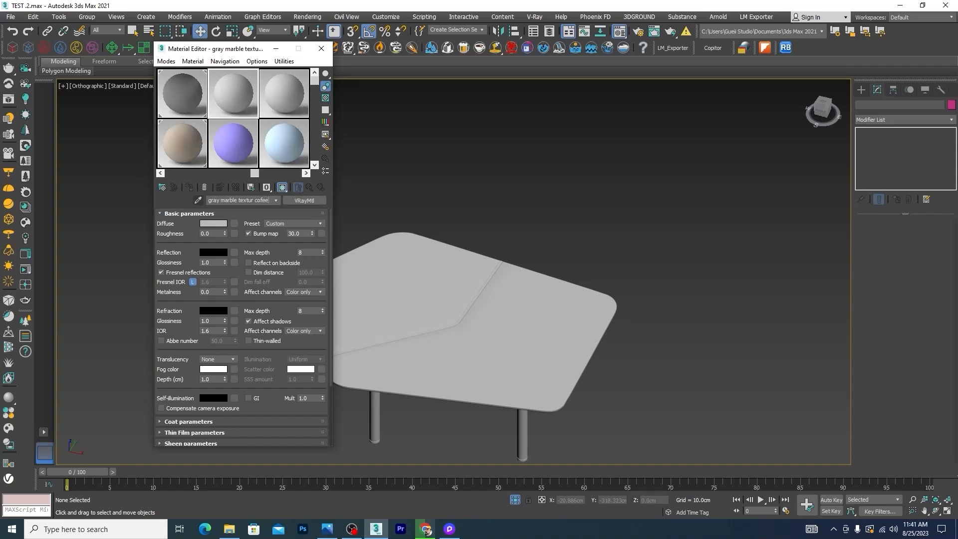
pyautogui.write(' y')
pyautogui.press('BackSpace')
pyautogui.write('table')
# Paste the copied marble map into the diffuse slot of the gray marble material.
pyautogui.rightClick(234, 223)
pyautogui.click(268, 229)
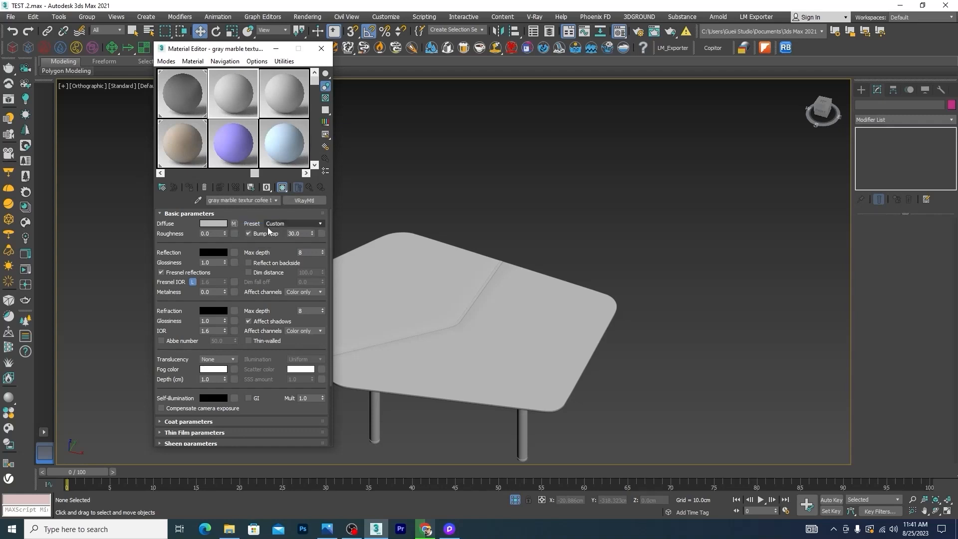
# Replace the diffuse bitmap of the gray marble material with the Gray Mrble image from the Marble folder.
pyautogui.click(233, 223)
pyautogui.click(313, 228)
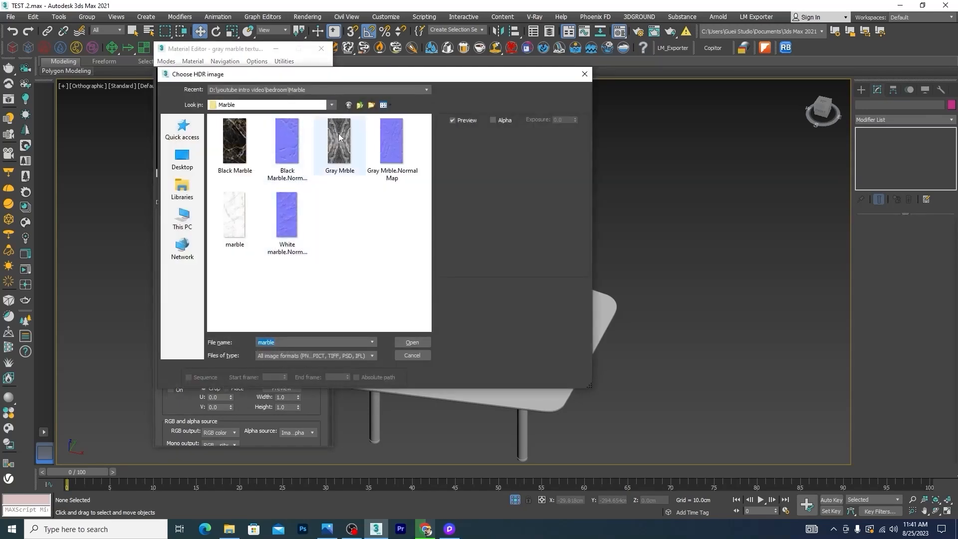
pyautogui.click(345, 140)
pyautogui.click(408, 342)
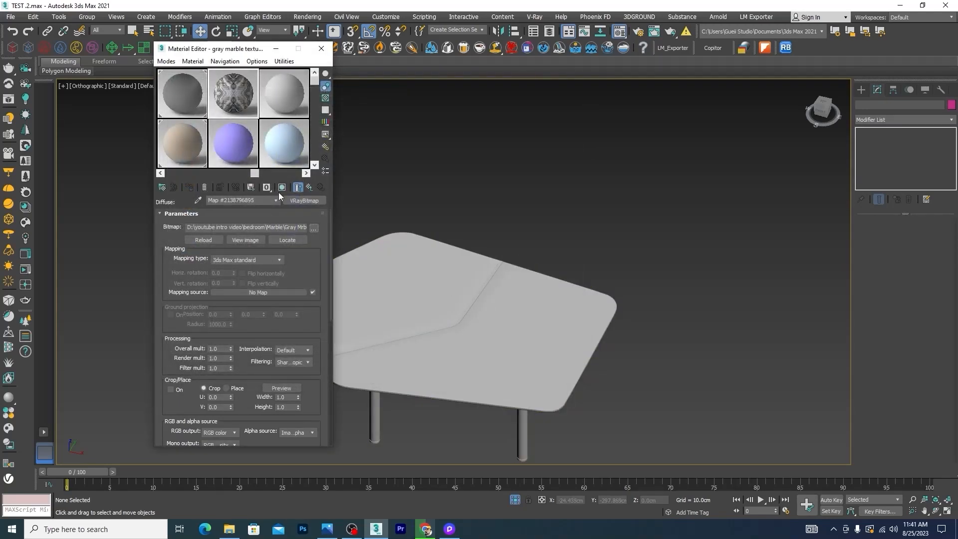
pyautogui.click(309, 187)
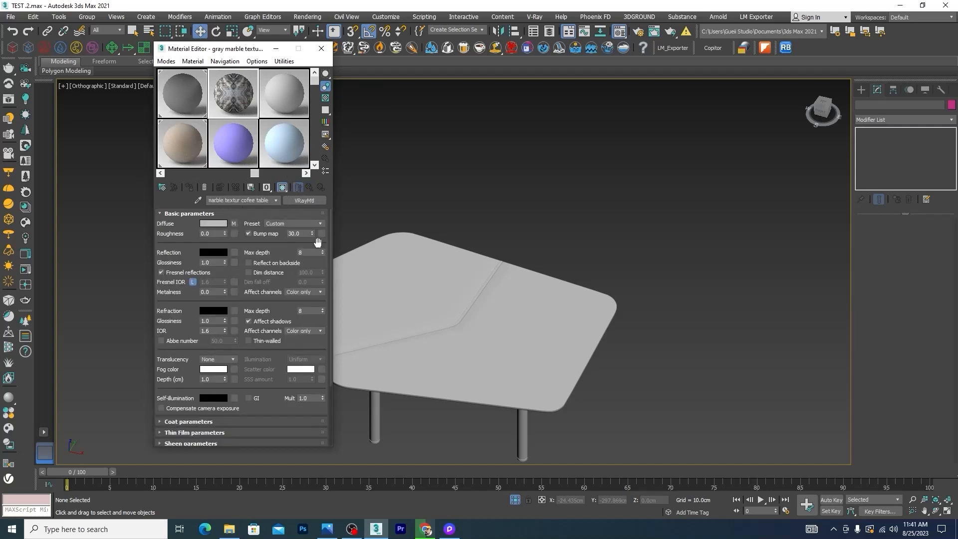
# Copy the reflection map of "coffe table texturs" and paste it as a copy into the gray marble material's reflection slot.
pyautogui.scroll(-1, 314, 116)
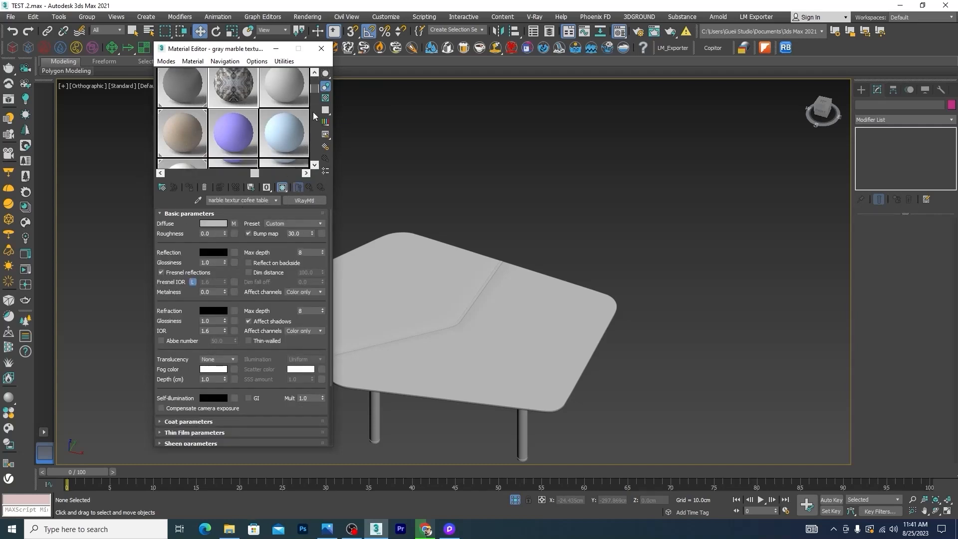
pyautogui.scroll(-2, 314, 115)
pyautogui.click(182, 143)
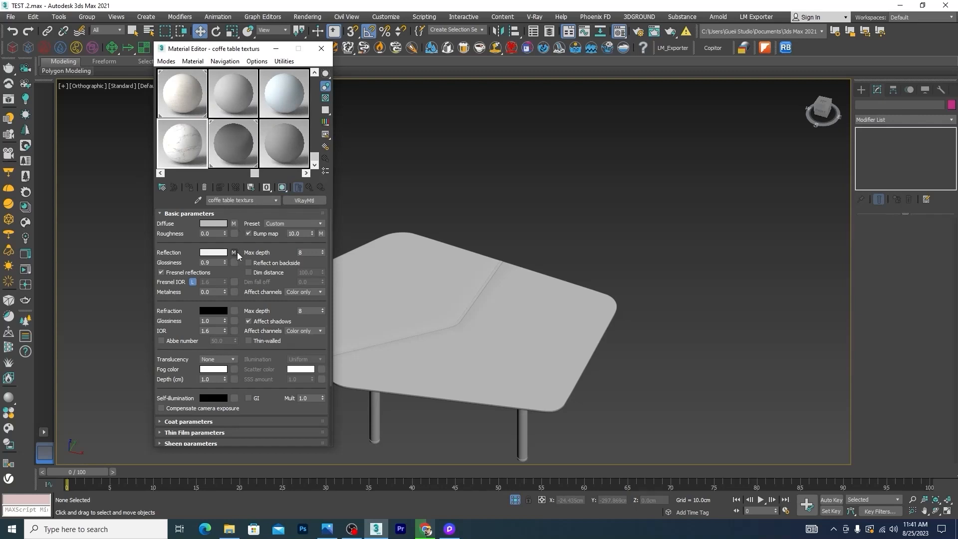
pyautogui.rightClick(235, 253)
pyautogui.click(255, 265)
pyautogui.scroll(3, 318, 161)
pyautogui.click(233, 93)
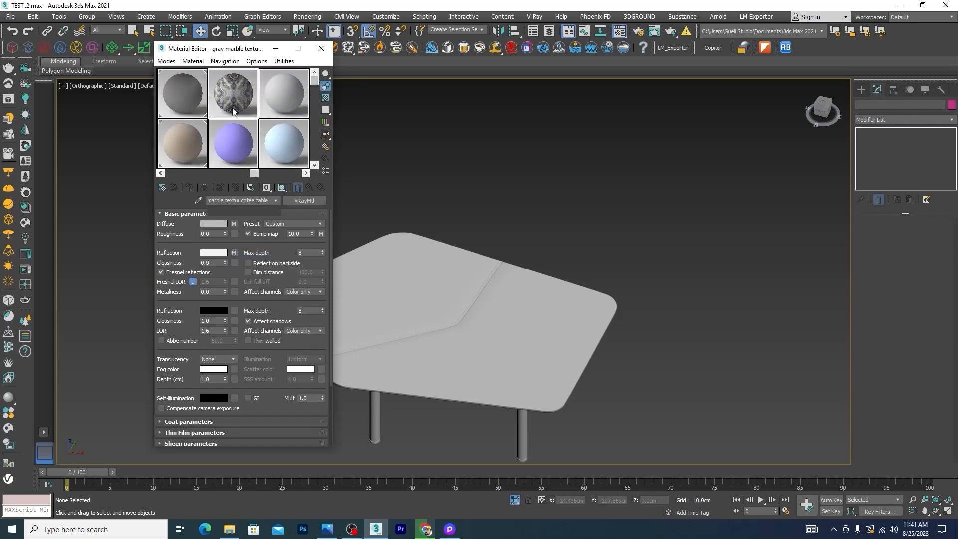
pyautogui.rightClick(234, 253)
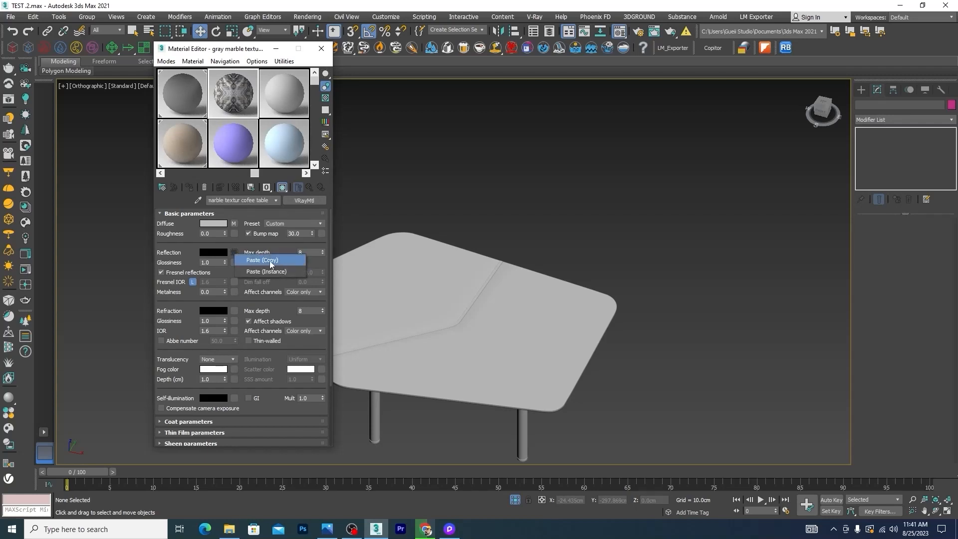
pyautogui.click(272, 261)
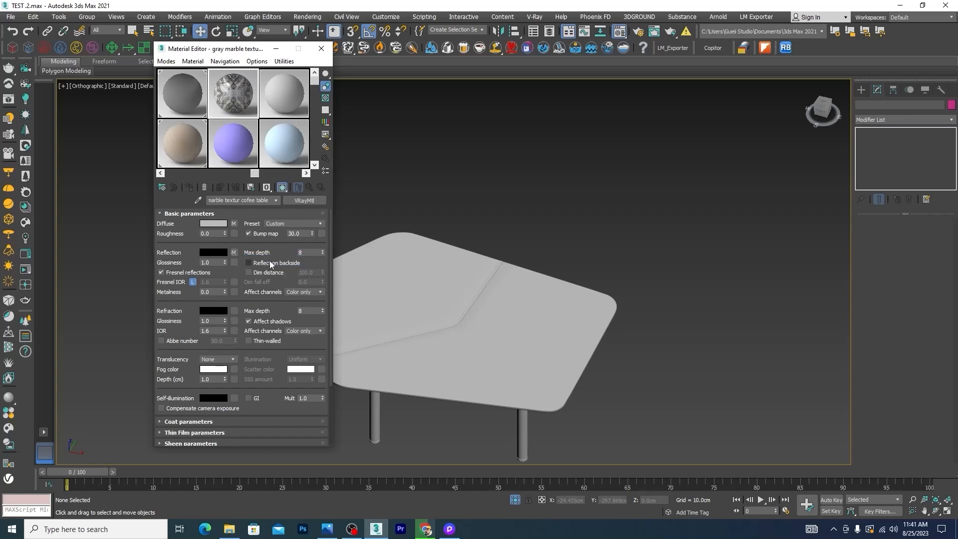
# Set the gray marble material's reflection color to light gray, value 223, and its reflection glossiness to 0.9.
pyautogui.click(214, 252)
pyautogui.moveTo(441, 79); pyautogui.dragTo(442, 141)
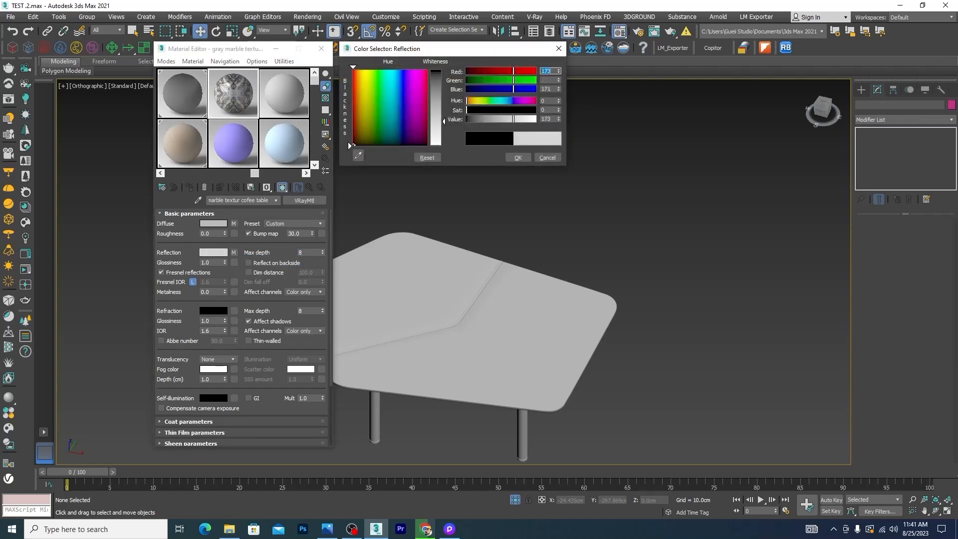
pyautogui.click(517, 158)
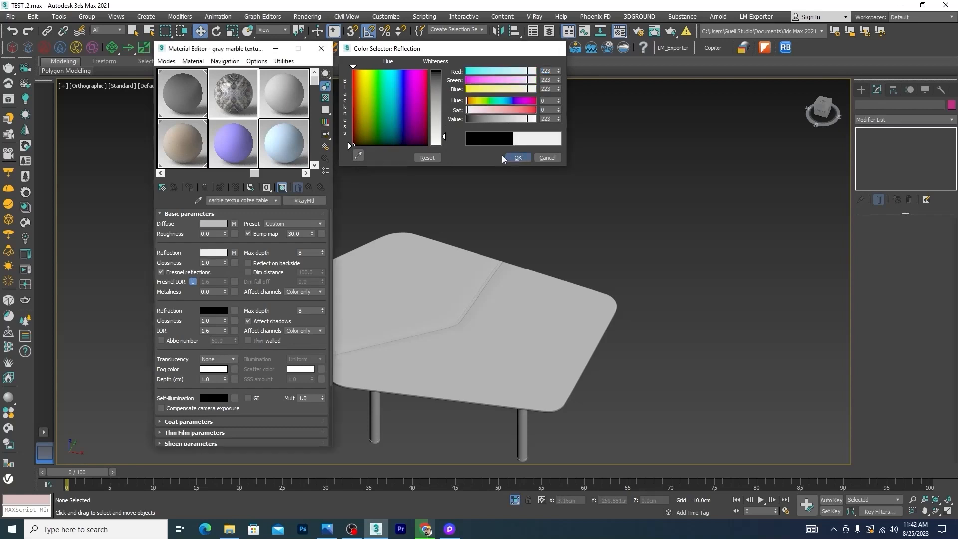
pyautogui.click(207, 261)
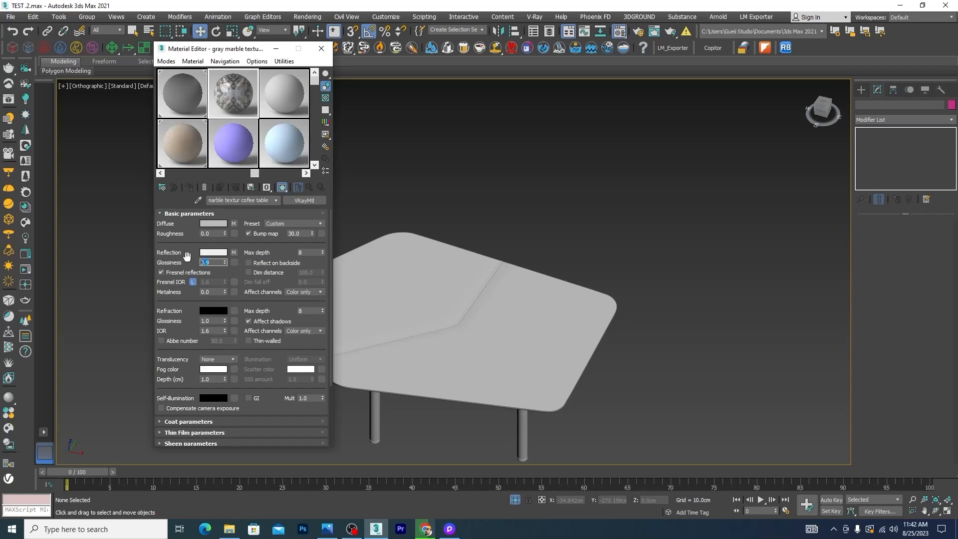
pyautogui.press('Return')
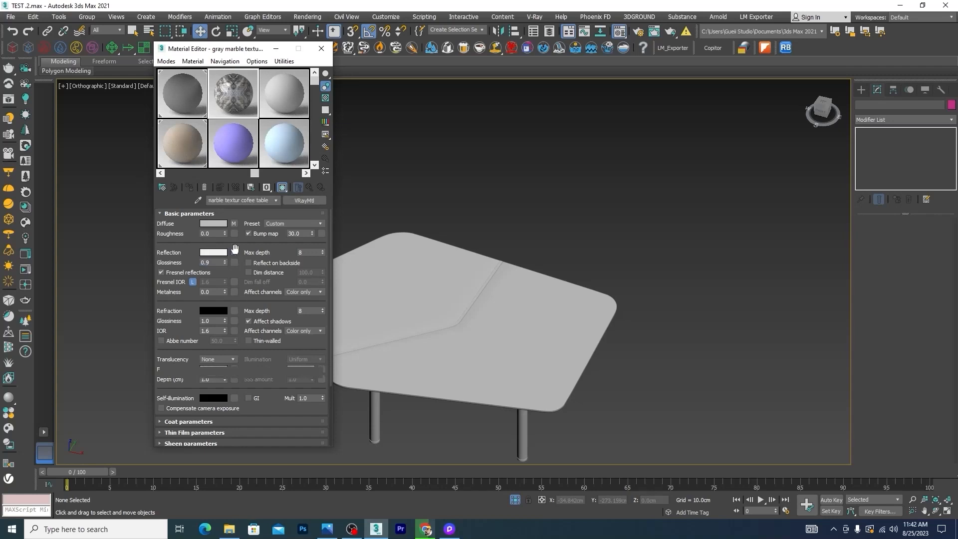
# Replace the bitmap inside the gray marble reflection's Color Correction map with the Gray Mrble image.
pyautogui.click(234, 252)
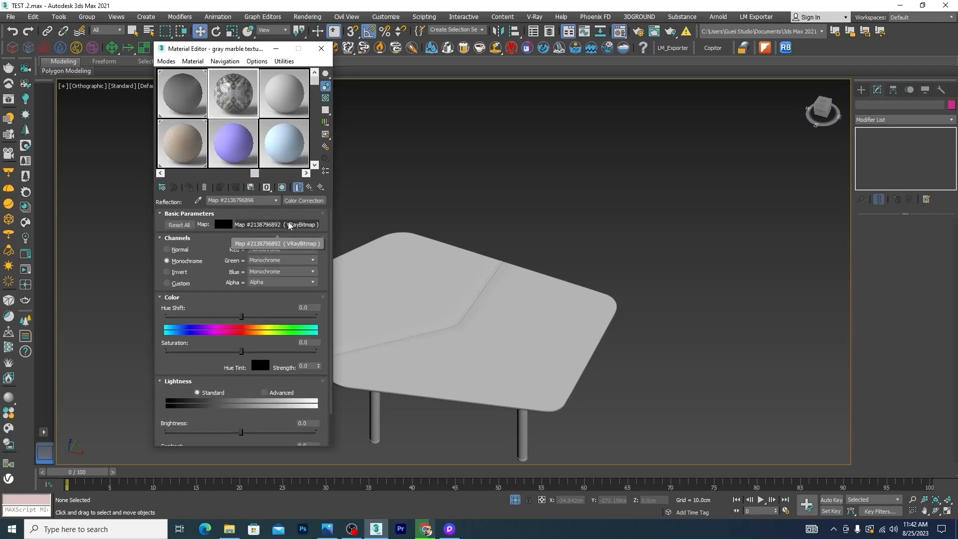
pyautogui.click(313, 228)
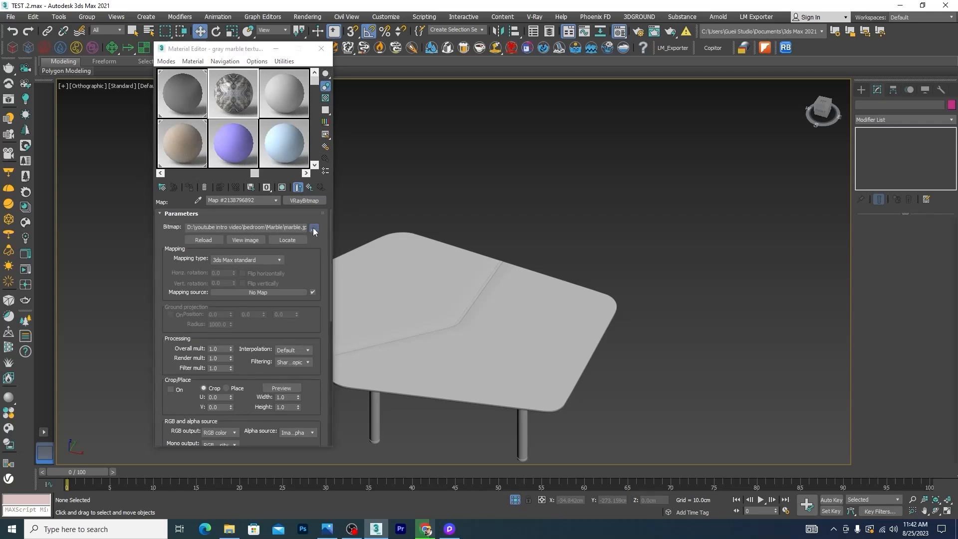
pyautogui.click(338, 145)
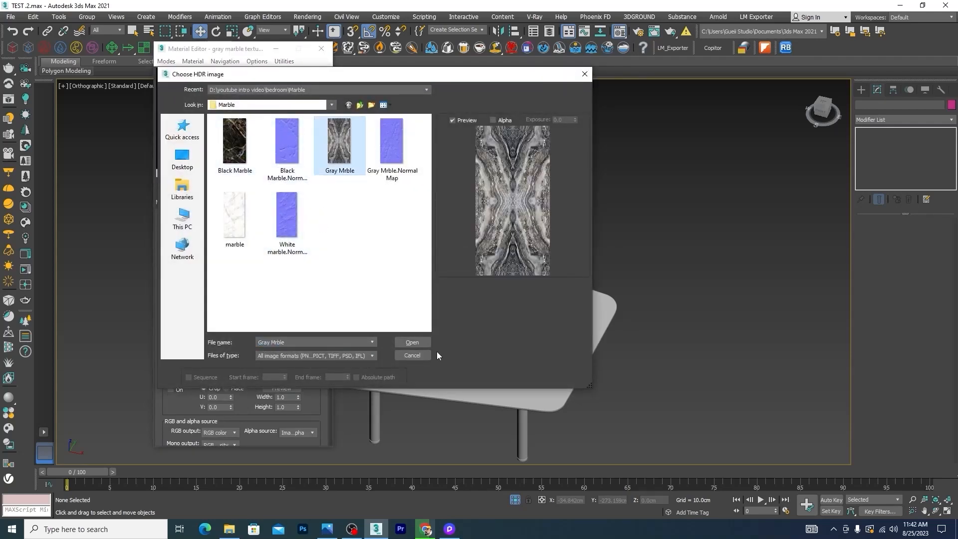
pyautogui.click(412, 342)
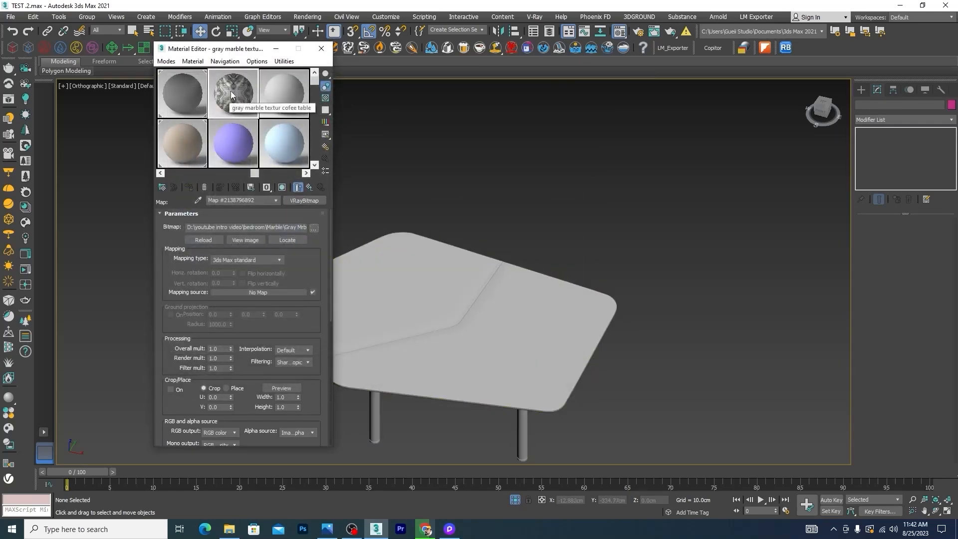
# Copy the bump map of the white marble material "coffe table texturs".
pyautogui.scroll(-10, 325, 316)
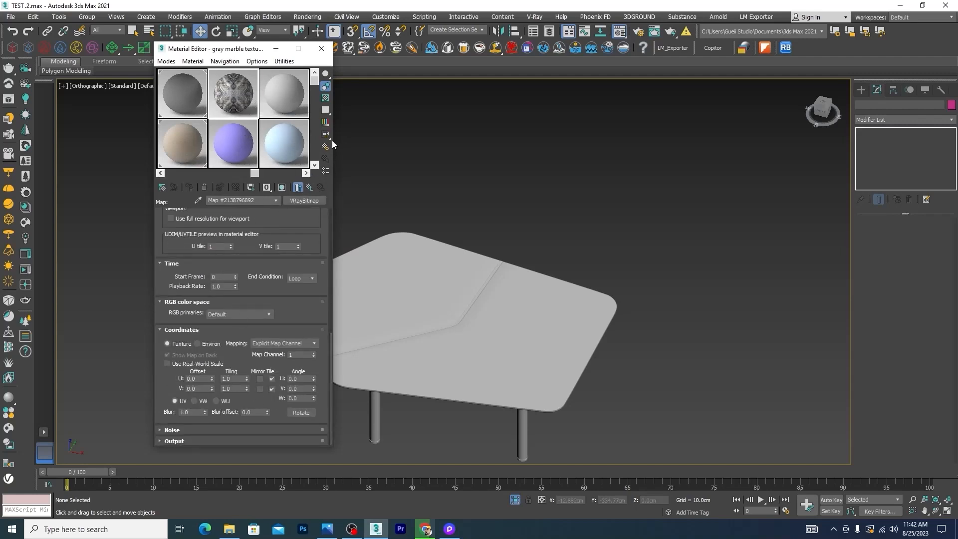
pyautogui.moveTo(315, 79); pyautogui.dragTo(314, 161)
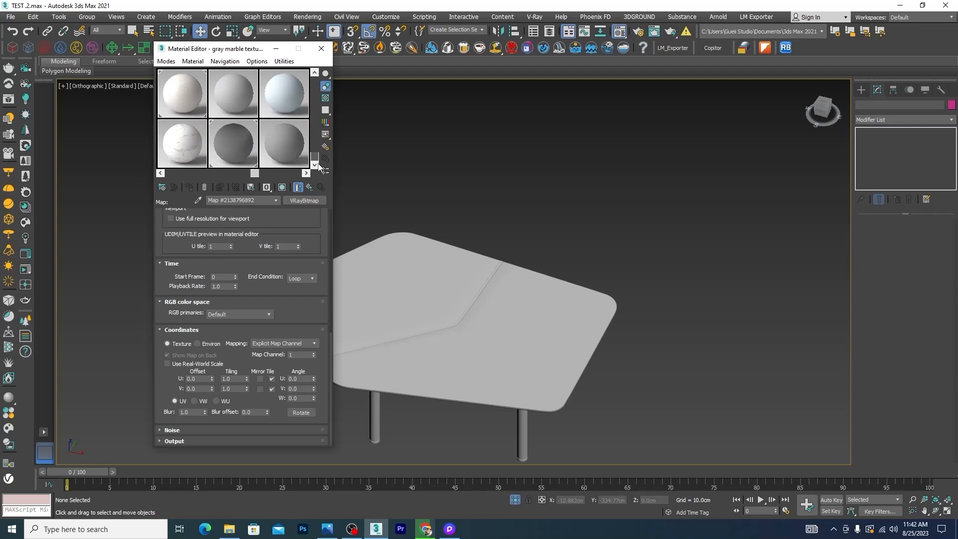
pyautogui.click(177, 146)
pyautogui.click(160, 440)
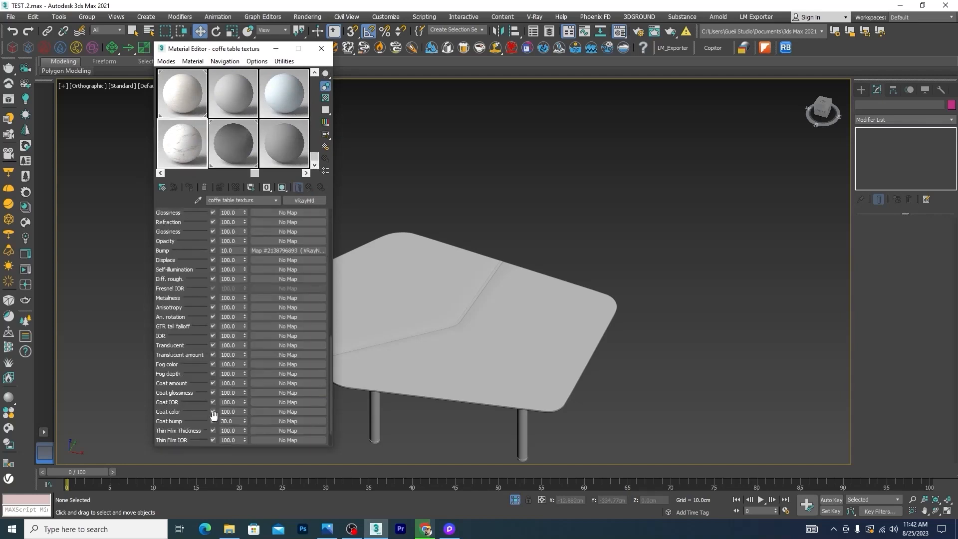
pyautogui.rightClick(292, 253)
pyautogui.click(318, 269)
# Paste the copied normal map as a copy into the bump slot of the gray marble material.
pyautogui.moveTo(330, 359); pyautogui.dragTo(332, 220)
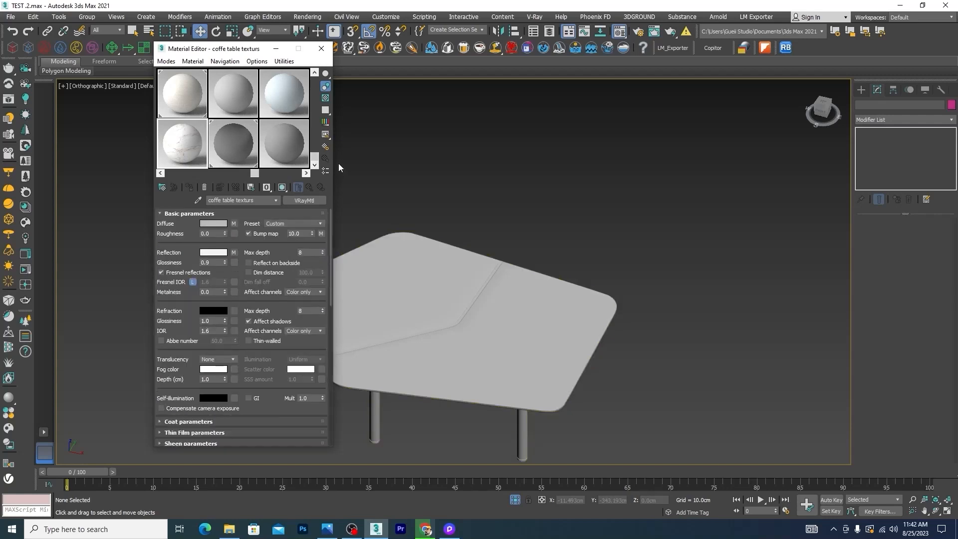
pyautogui.click(242, 90)
pyautogui.moveTo(315, 145); pyautogui.dragTo(314, 79)
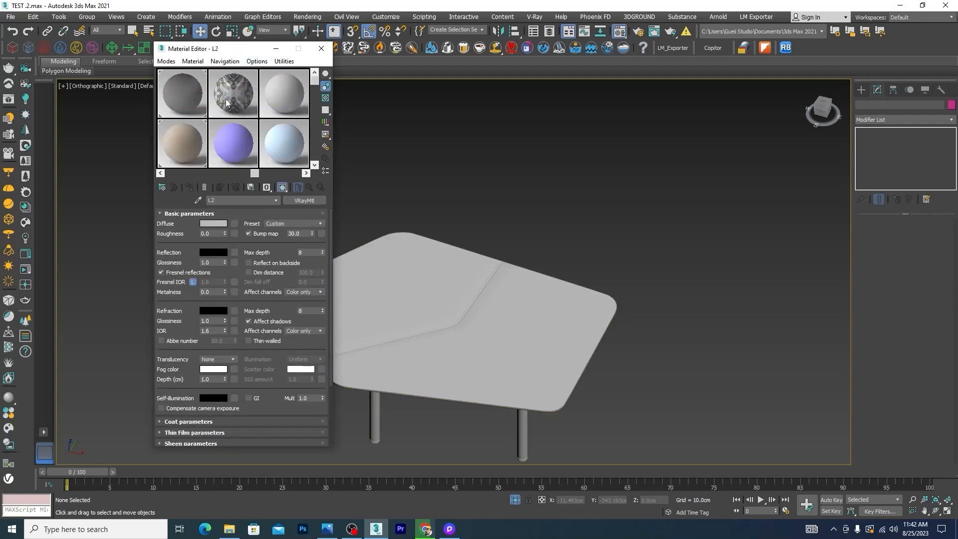
pyautogui.click(233, 94)
pyautogui.click(234, 223)
pyautogui.scroll(-5, 167, 398)
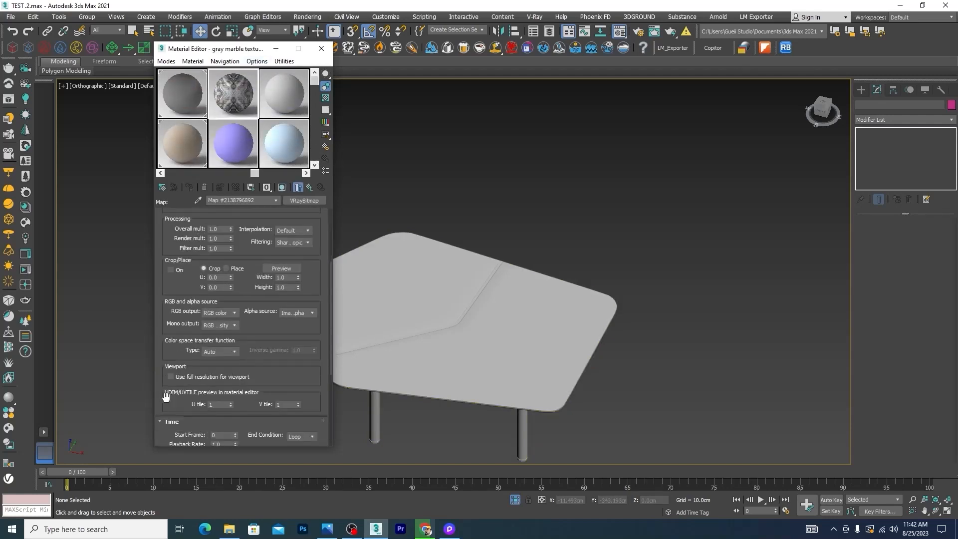
pyautogui.scroll(-5, 179, 409)
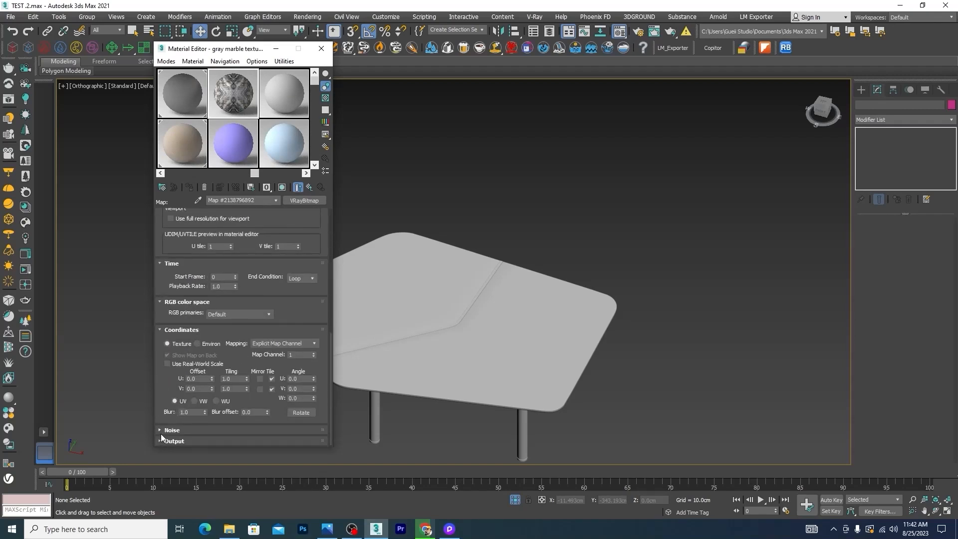
pyautogui.moveTo(328, 358); pyautogui.dragTo(320, 200)
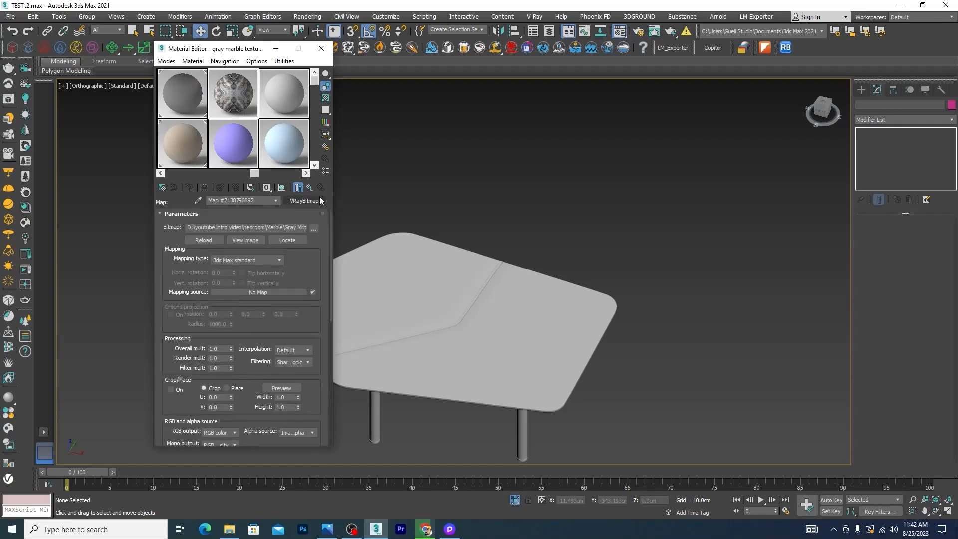
pyautogui.click(310, 187)
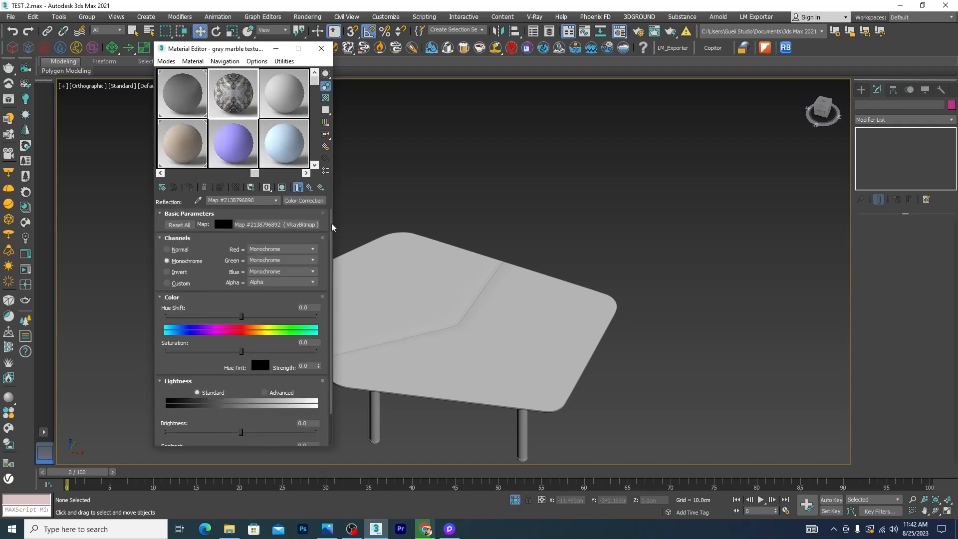
pyautogui.click(310, 188)
pyautogui.moveTo(331, 217); pyautogui.dragTo(330, 343)
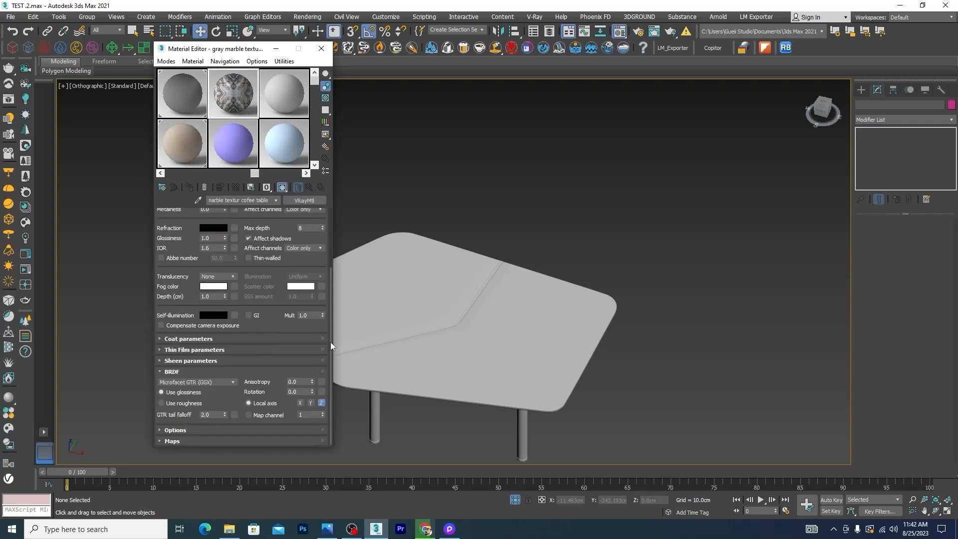
pyautogui.click(157, 441)
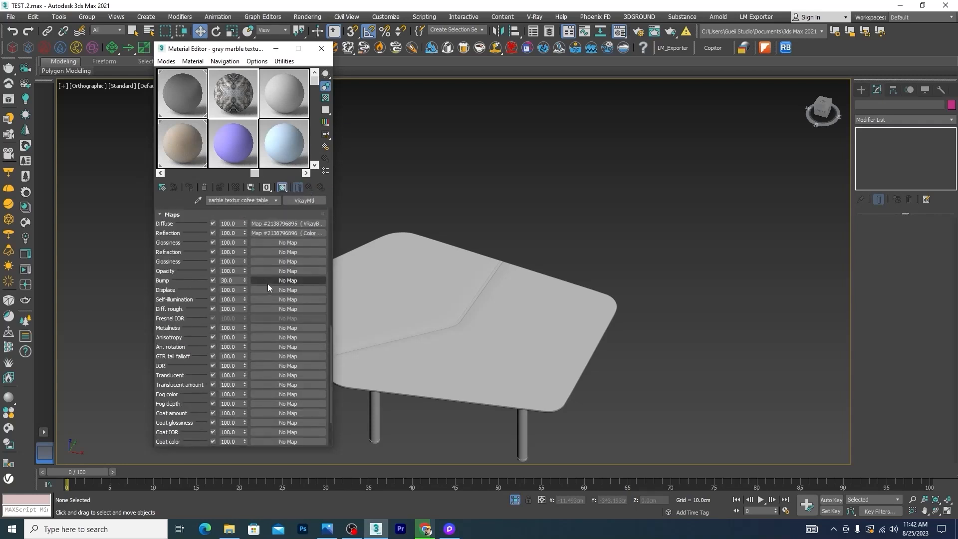
pyautogui.scroll(3, 268, 285)
pyautogui.rightClick(295, 356)
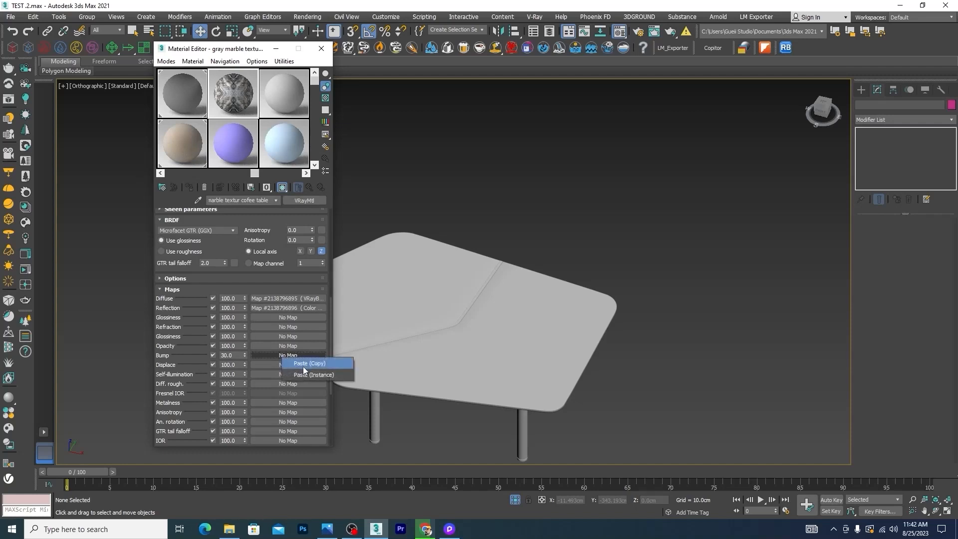
pyautogui.click(307, 363)
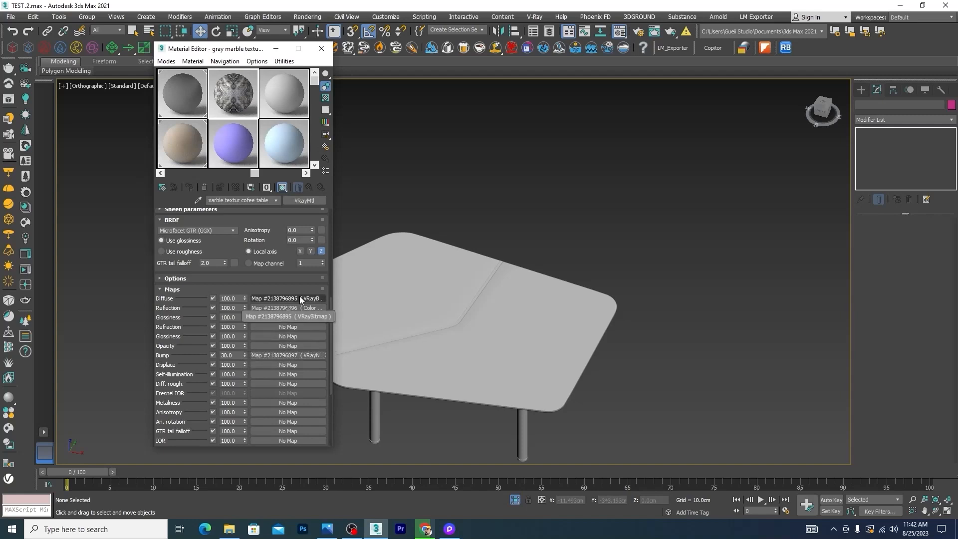
# Replace the bitmap inside the gray marble material's VRayNormalMap bump slot with the Gray Mrble.Normal Map image.
pyautogui.click(299, 353)
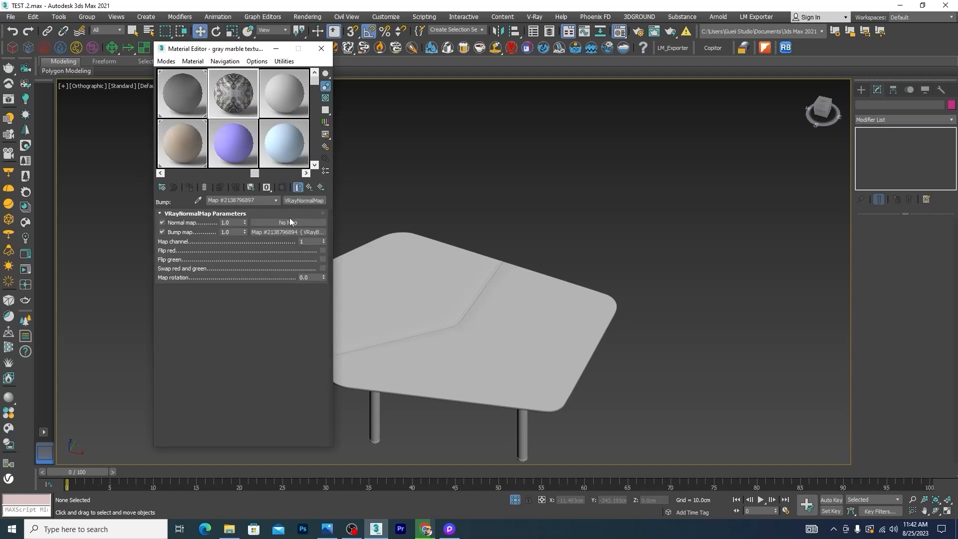
pyautogui.click(291, 232)
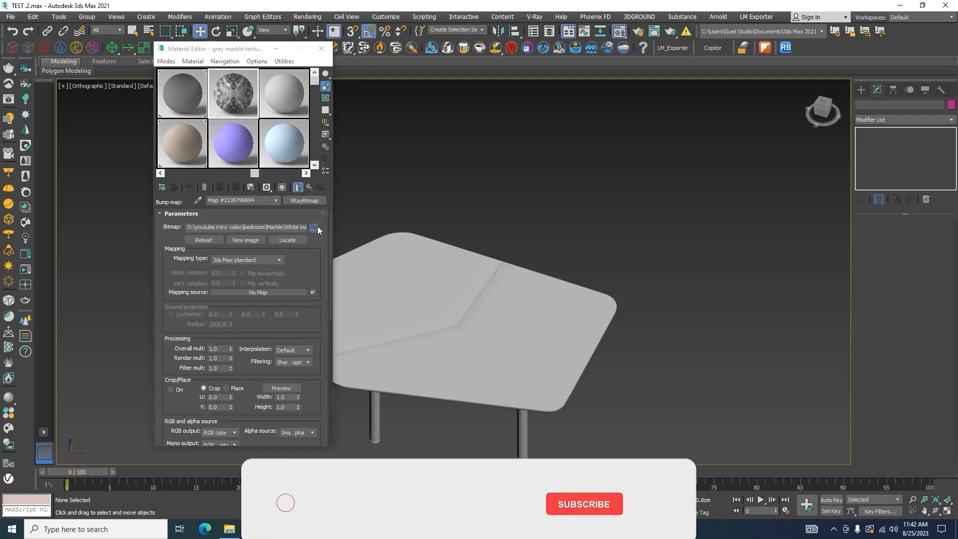
pyautogui.click(318, 228)
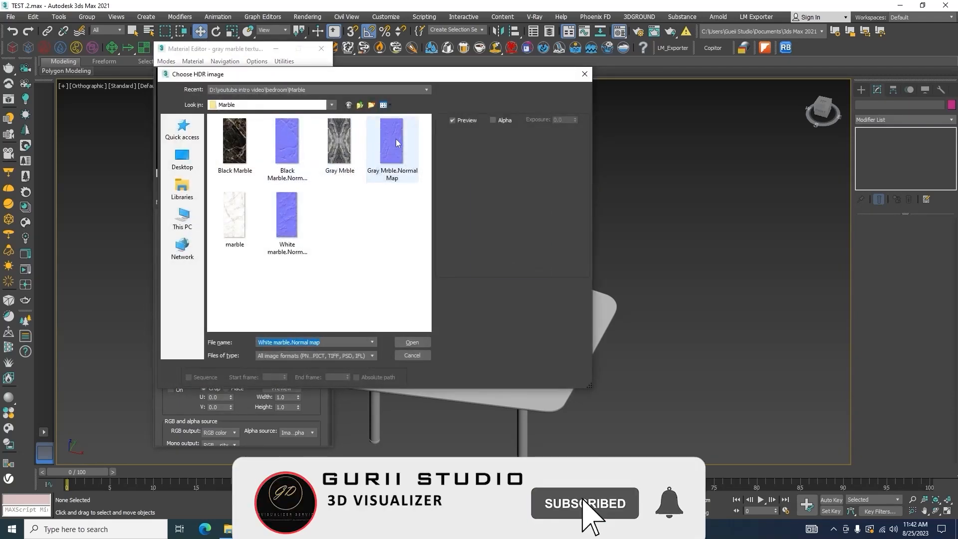
pyautogui.click(397, 139)
pyautogui.click(413, 342)
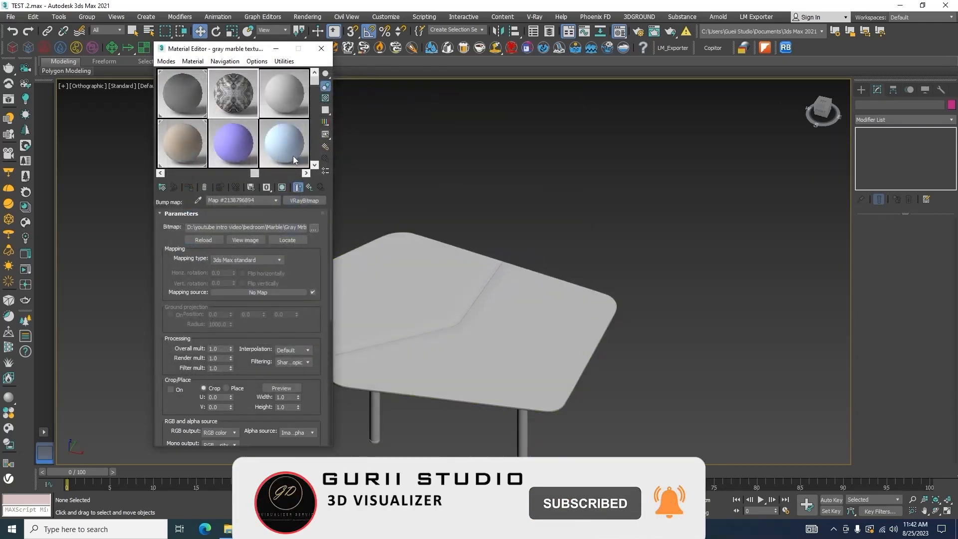
# Select the coffee table mesh and, at element level, its front angled tabletop piece.
pyautogui.click(530, 356)
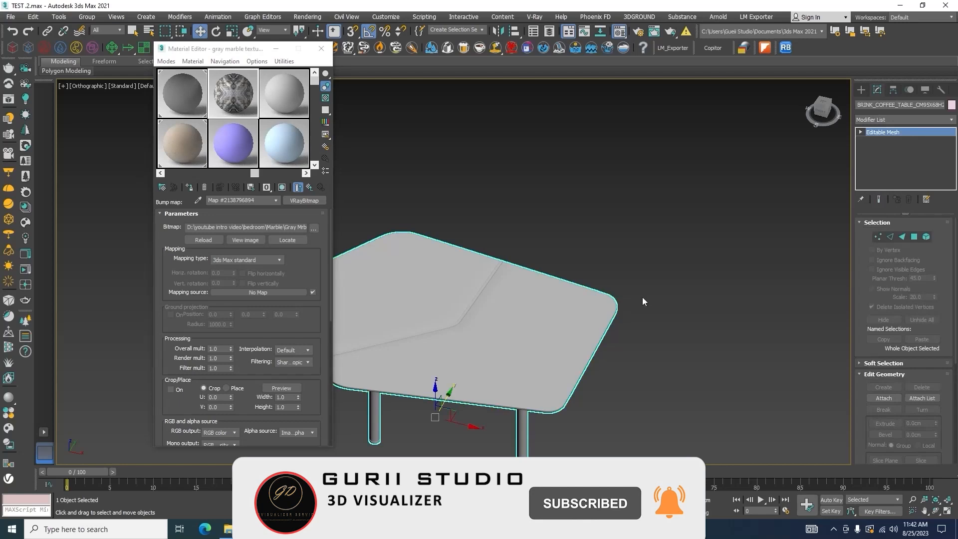
pyautogui.click(922, 238)
pyautogui.click(537, 367)
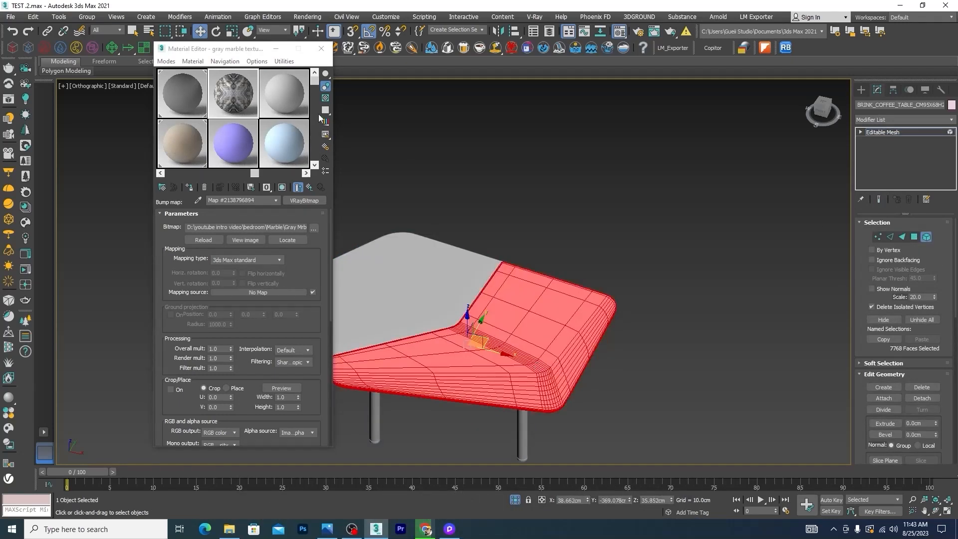
# Assign the white marble material "coffe table texturs" to the selected front tabletop element and show its texture in the viewport.
pyautogui.moveTo(315, 79); pyautogui.dragTo(314, 159)
pyautogui.click(186, 159)
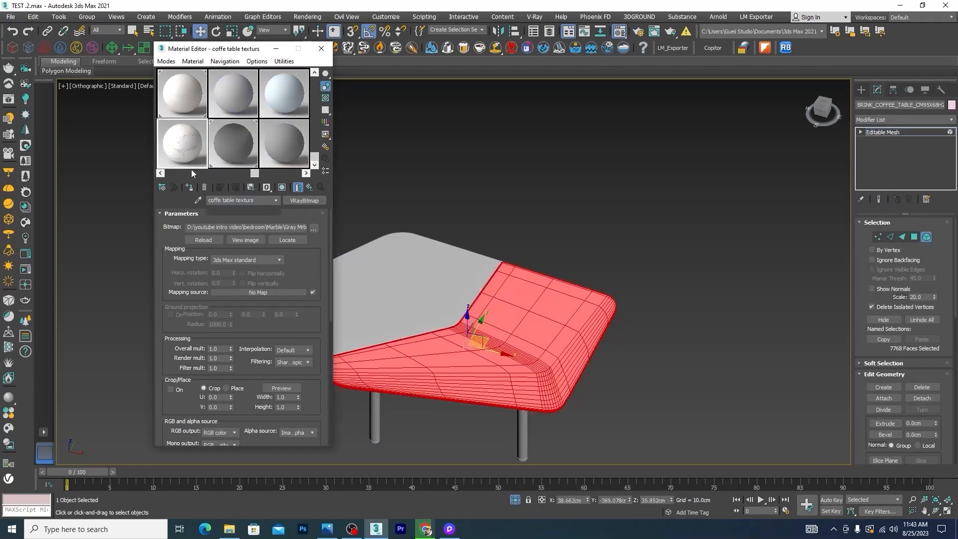
pyautogui.click(189, 187)
pyautogui.click(579, 261)
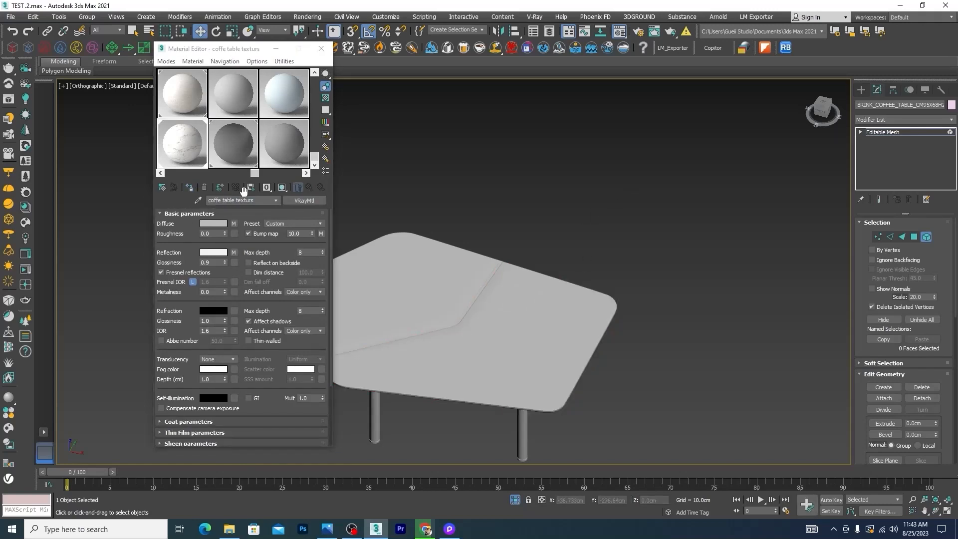
pyautogui.click(282, 188)
pyautogui.scroll(5, 533, 319)
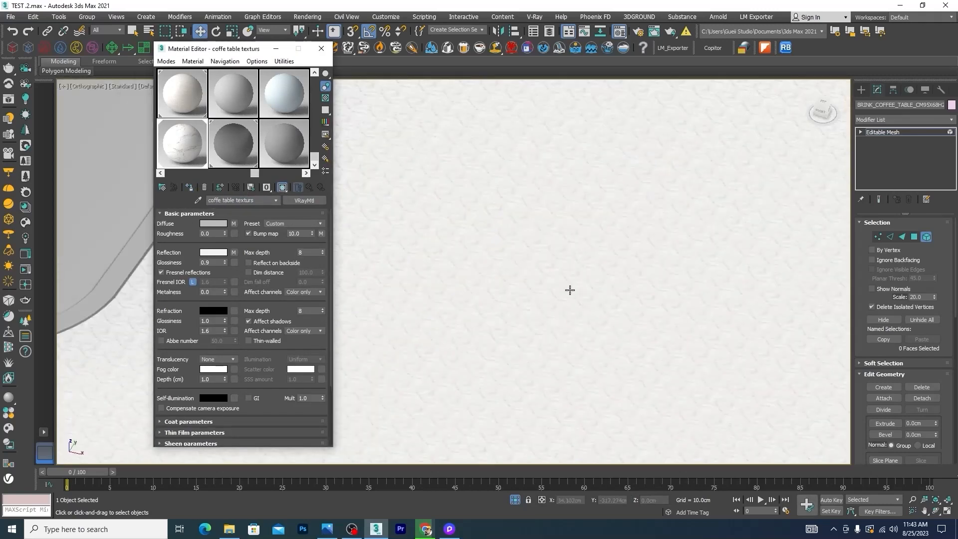
pyautogui.scroll(-2, 507, 243)
# Select the rear tabletop element, assign the gray marble material to it and leave element level.
pyautogui.click(459, 203)
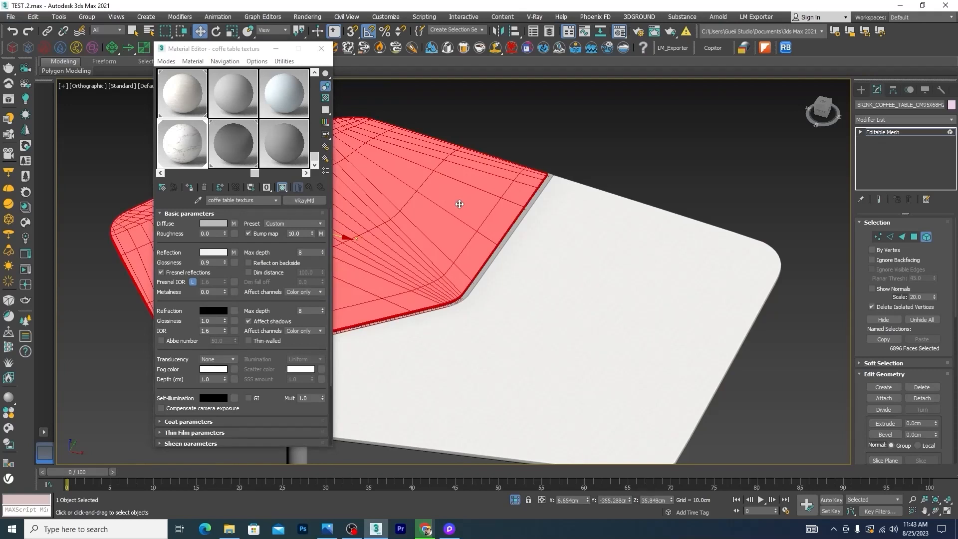
pyautogui.moveTo(314, 159); pyautogui.dragTo(314, 77)
pyautogui.click(234, 93)
pyautogui.click(189, 187)
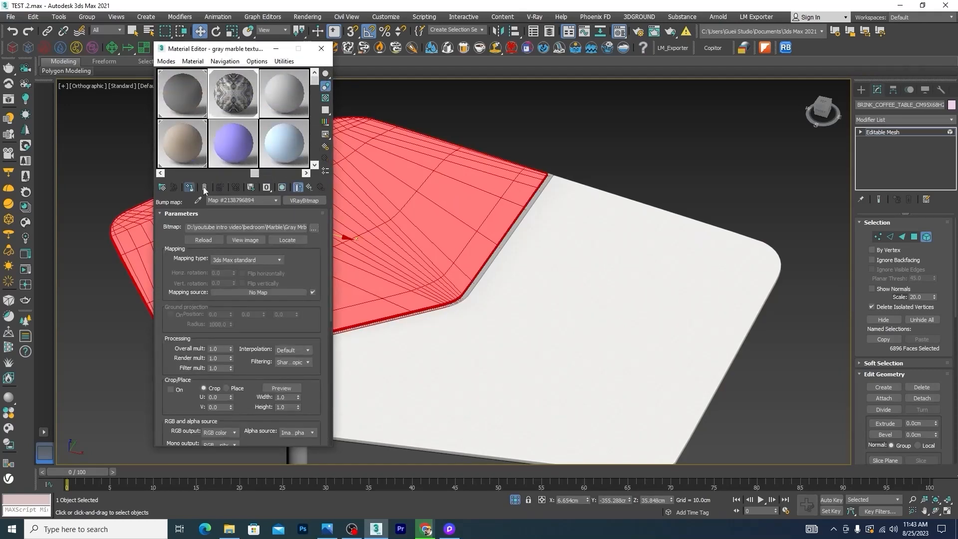
pyautogui.click(631, 124)
pyautogui.click(926, 240)
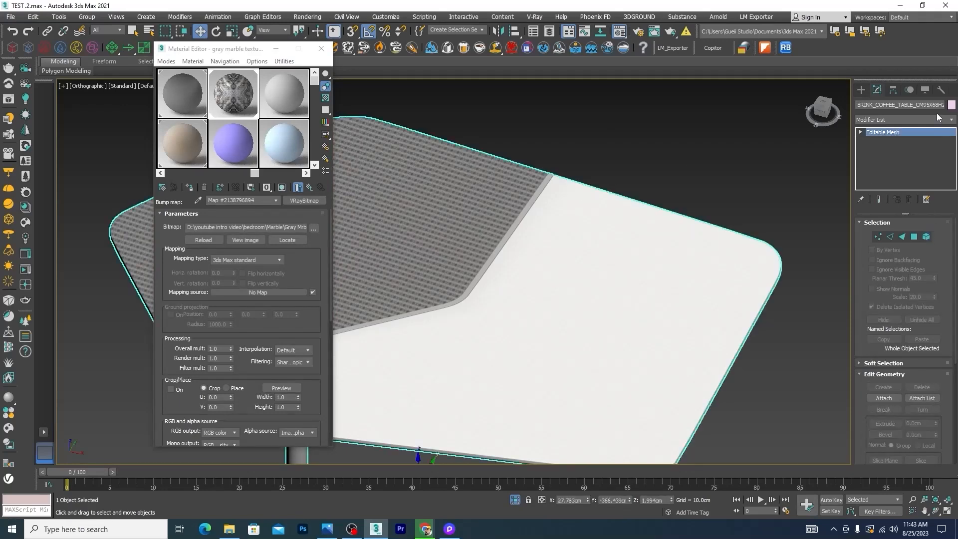
# Add a UVW Map modifier with Box mapping to the whole coffee table mesh.
pyautogui.click(951, 120)
pyautogui.press('u')
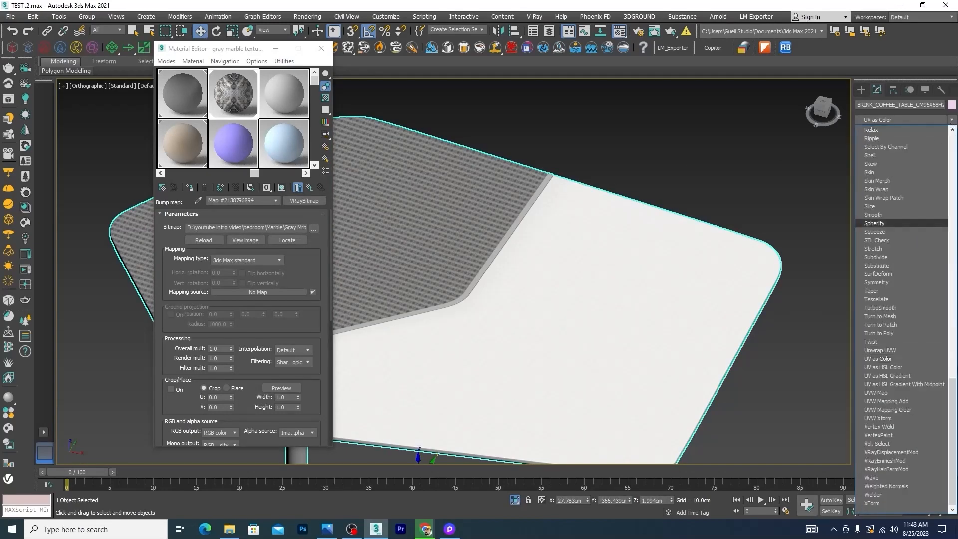
pyautogui.click(894, 393)
pyautogui.scroll(-5, 627, 169)
pyautogui.scroll(5, 530, 219)
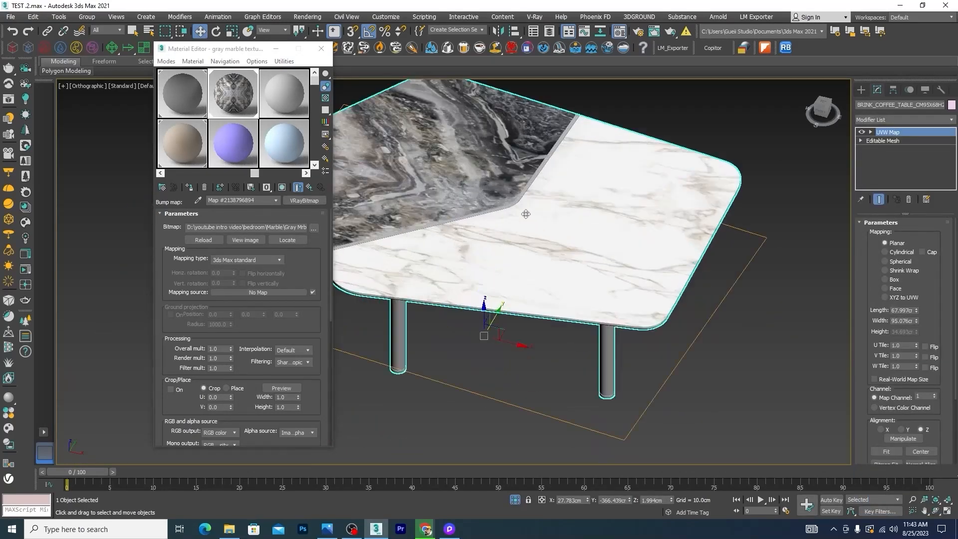
pyautogui.click(885, 280)
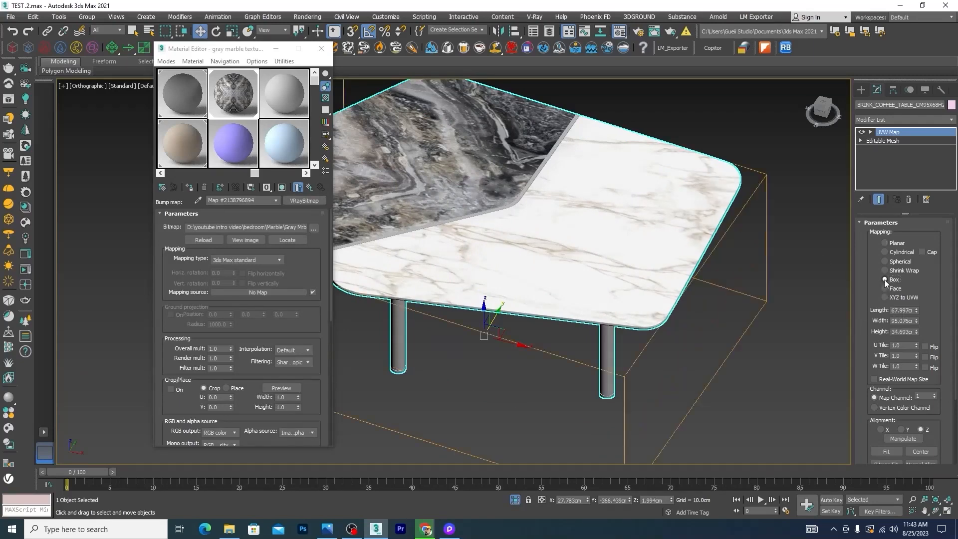
pyautogui.scroll(-5, 614, 205)
pyautogui.click(735, 311)
pyautogui.scroll(5, 625, 217)
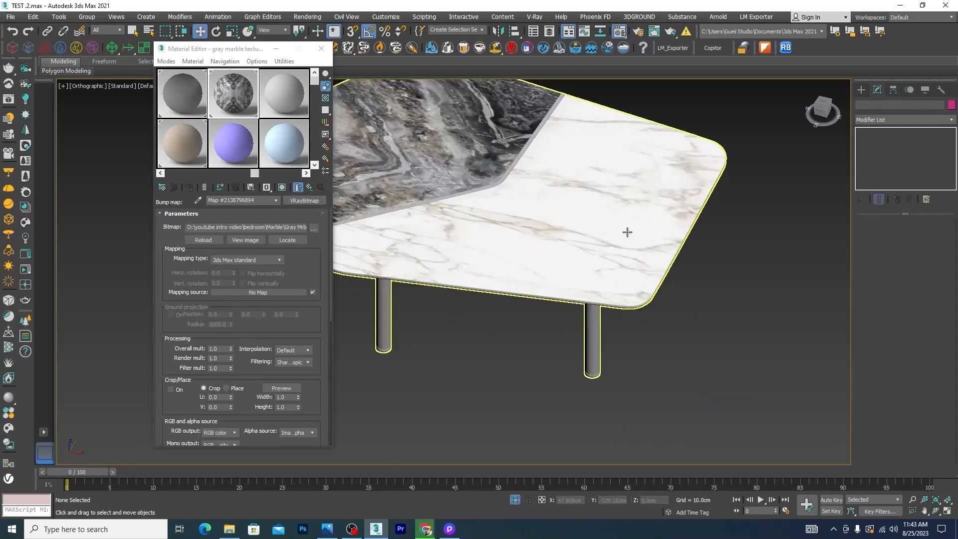
# Detach the front white marble tabletop element from the coffee table's Editable Mesh as a separate object.
pyautogui.click(628, 233)
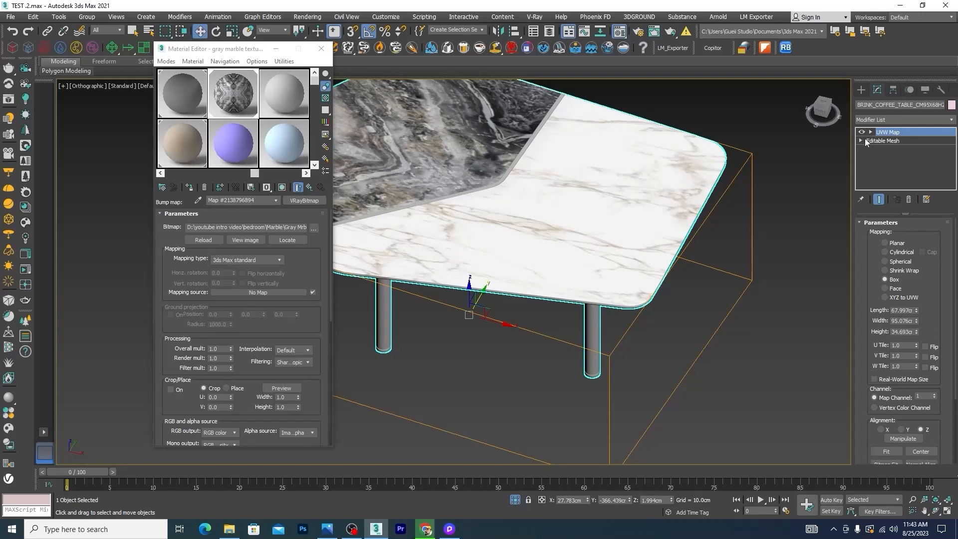
pyautogui.click(861, 140)
pyautogui.click(882, 183)
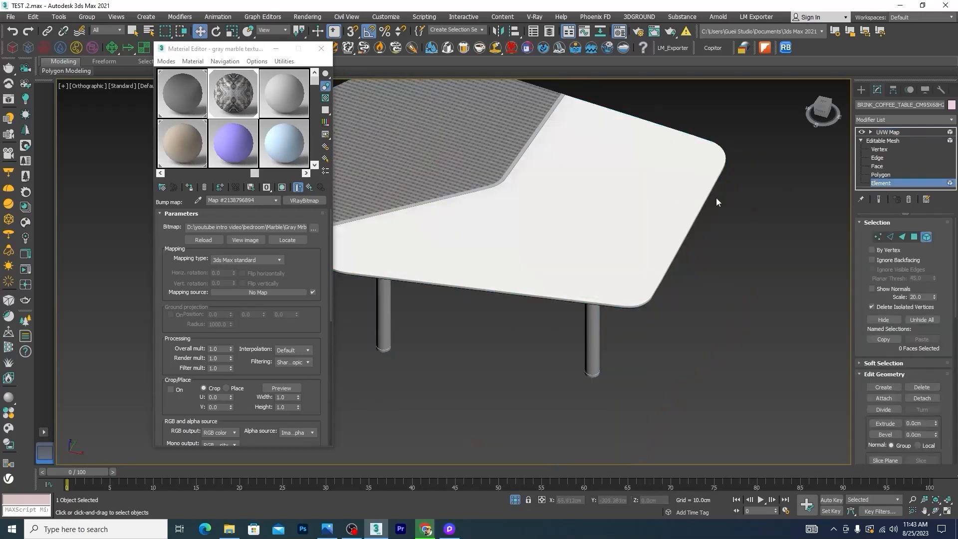
pyautogui.click(671, 202)
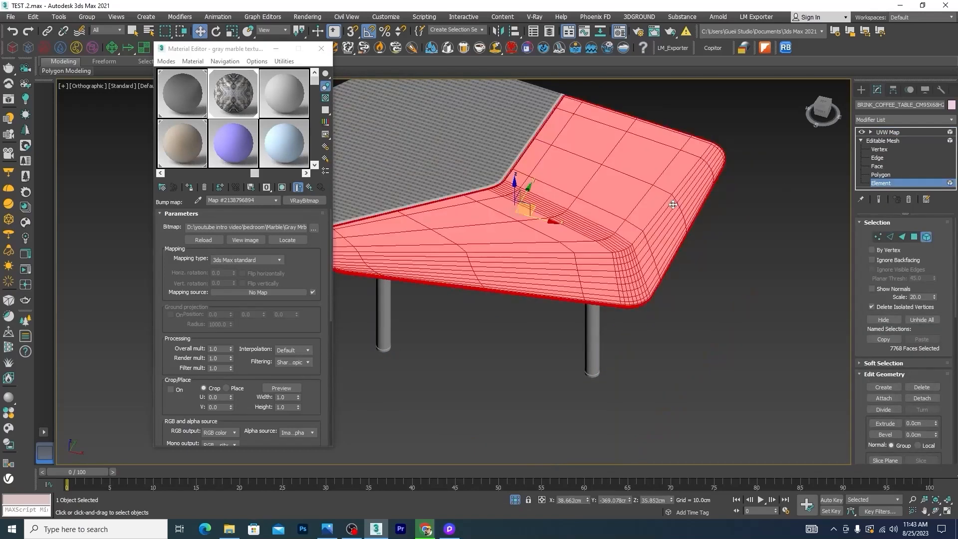
pyautogui.click(924, 397)
pyautogui.click(508, 270)
# Detach the rear gray marble tabletop element from the coffee table mesh as its own object.
pyautogui.click(566, 166)
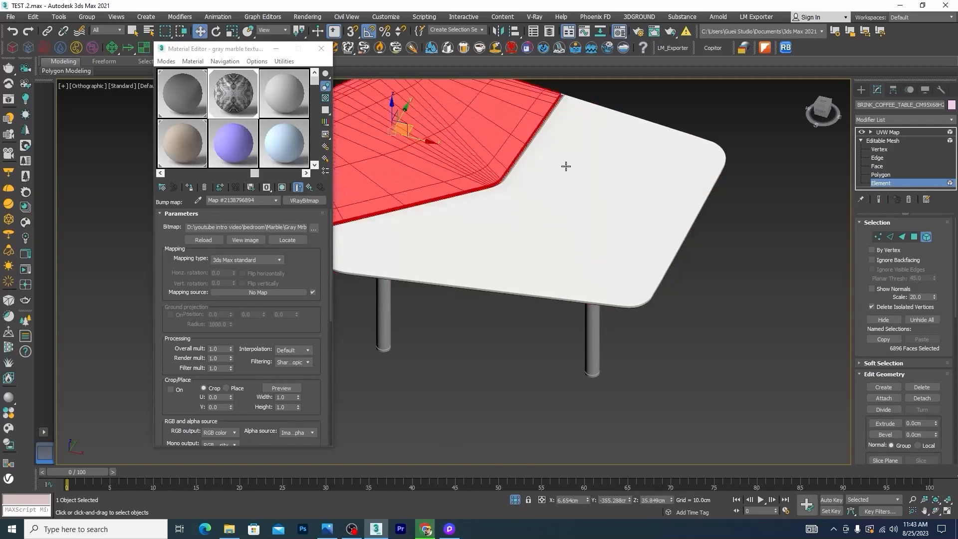
pyautogui.click(921, 398)
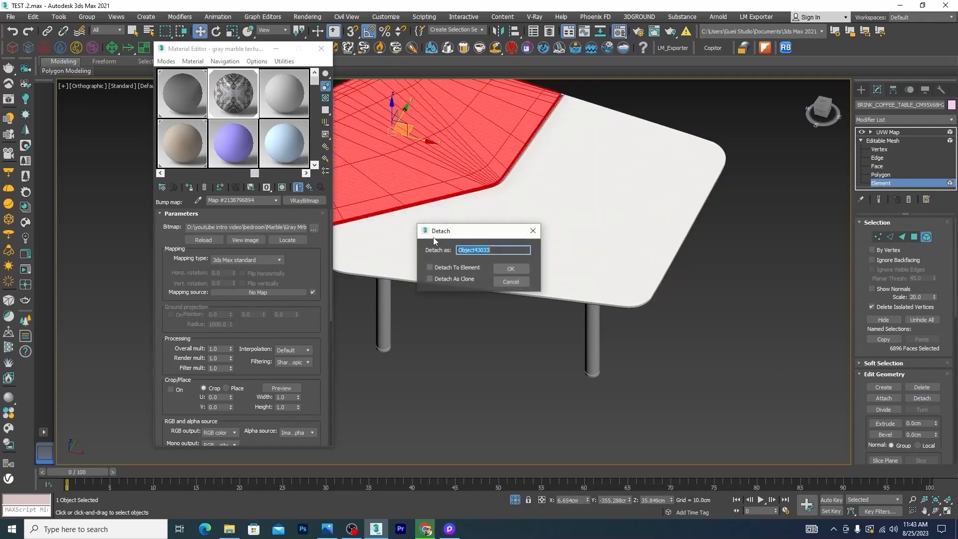
pyautogui.click(506, 268)
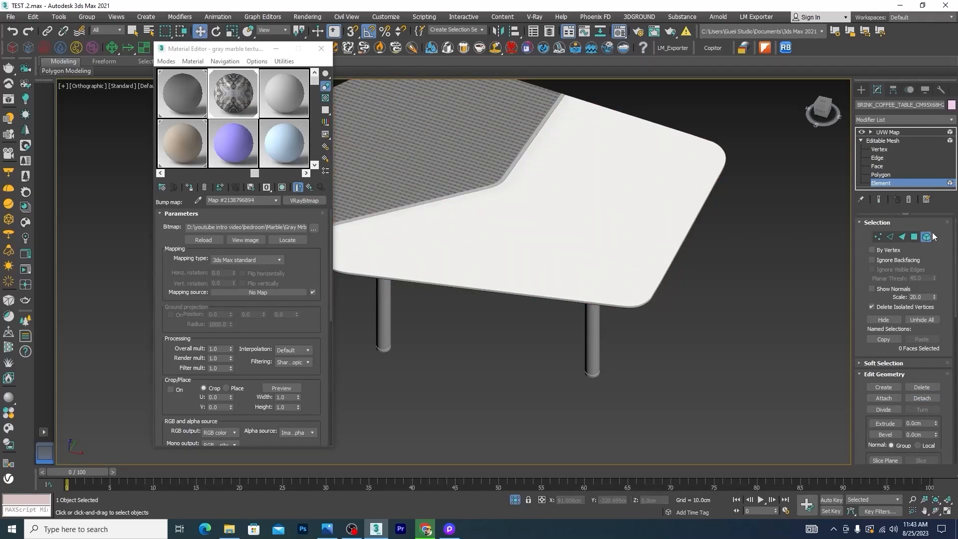
# Add a UVW Map modifier to the detached white marble piece with Box mapping and a height of about 13.5 cm.
pyautogui.click(812, 260)
pyautogui.click(654, 206)
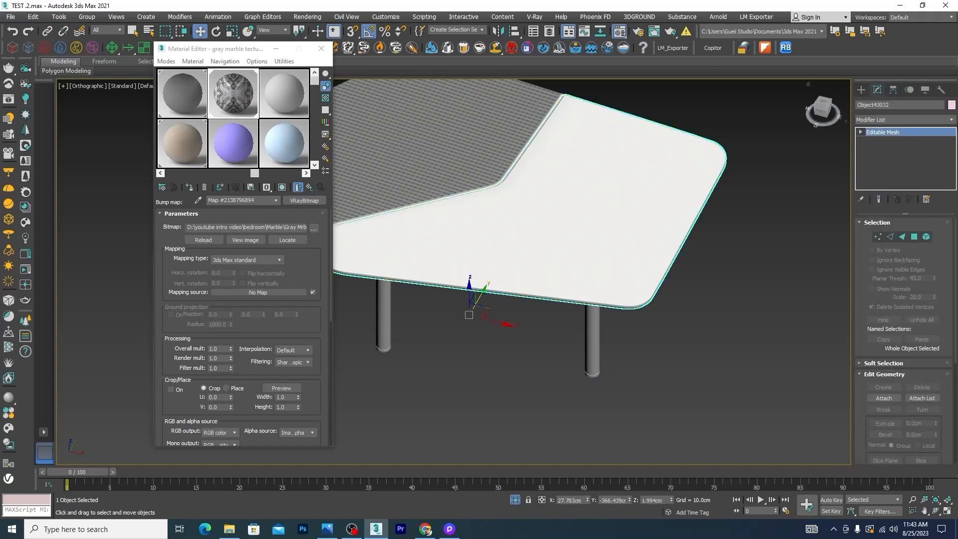
pyautogui.click(952, 120)
pyautogui.scroll(-15, 954, 122)
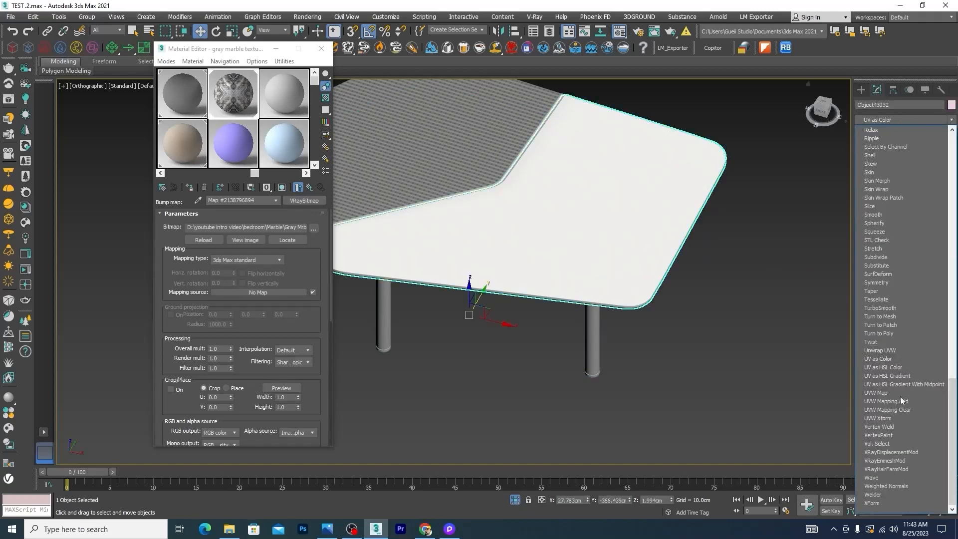
pyautogui.click(875, 391)
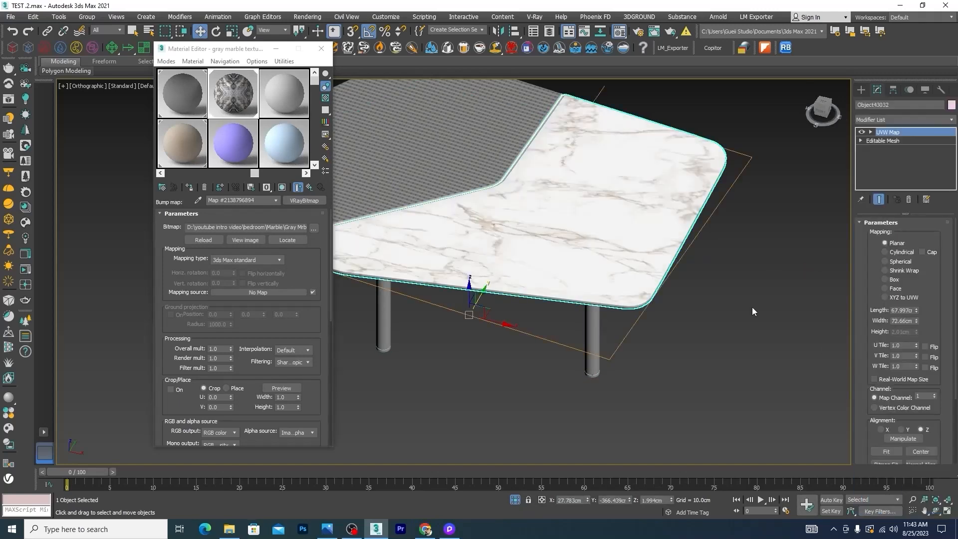
pyautogui.click(884, 279)
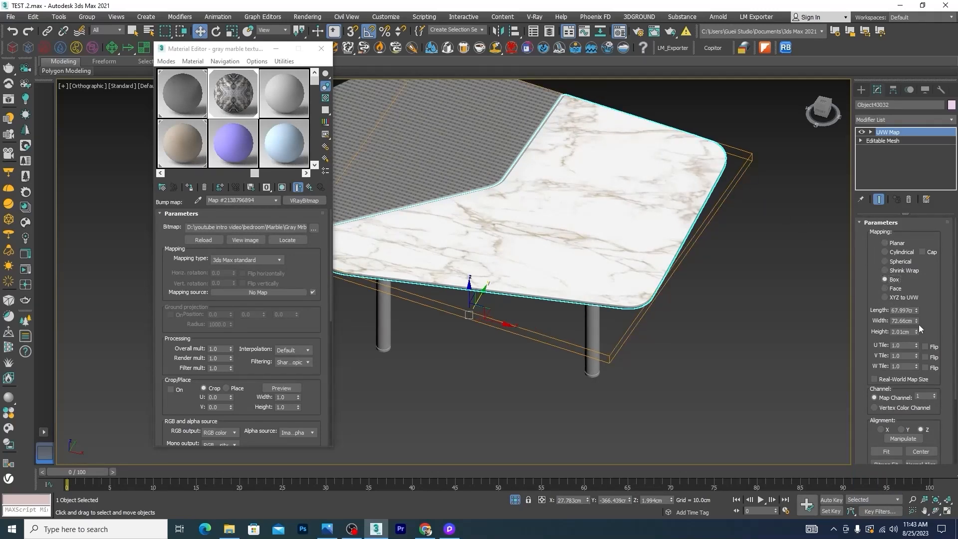
pyautogui.moveTo(917, 332); pyautogui.dragTo(867, 46)
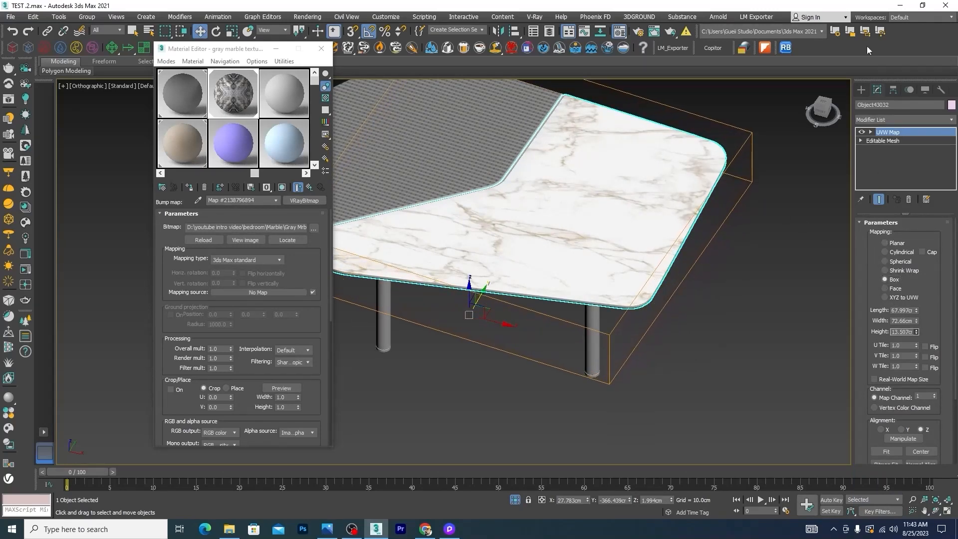
# Copy the white marble piece's UVW Map modifier and paste it onto the detached gray marble piece.
pyautogui.scroll(-8, 659, 220)
pyautogui.scroll(8, 639, 220)
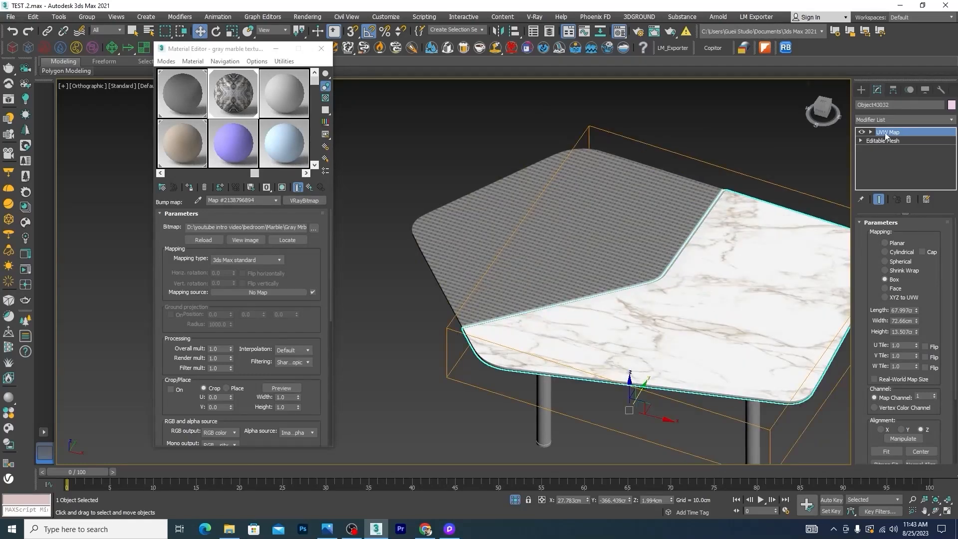
pyautogui.rightClick(886, 136)
pyautogui.click(846, 172)
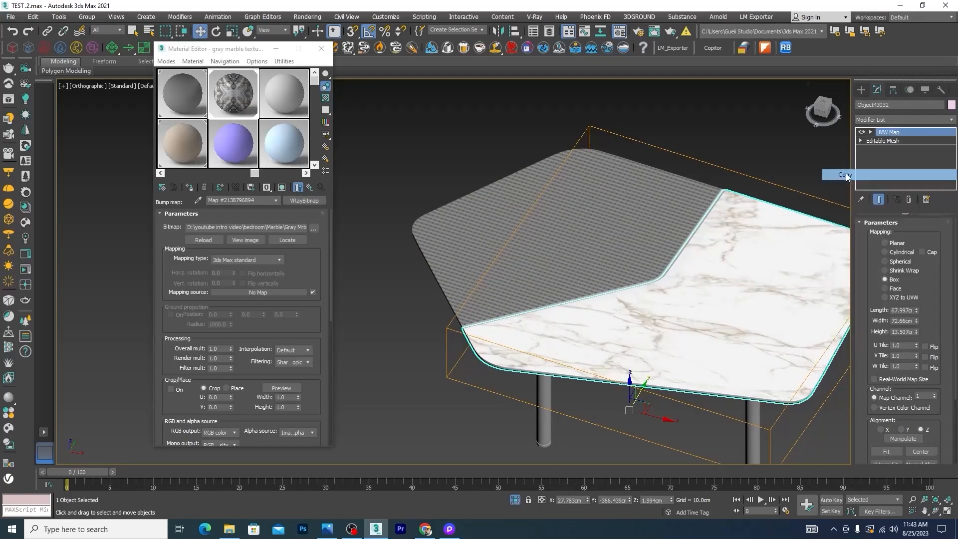
pyautogui.click(566, 222)
pyautogui.rightClick(885, 128)
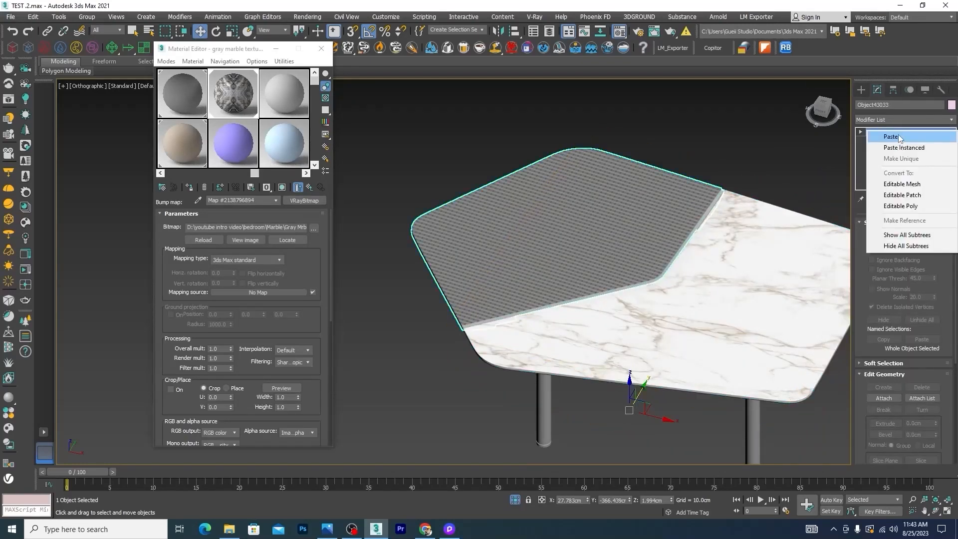
pyautogui.click(891, 136)
# Move the gray marble piece's UVW Map gizmo along the X axis so it sits over that piece.
pyautogui.scroll(-5, 499, 224)
pyautogui.keyDown('alt'); pyautogui.moveTo(499, 225); pyautogui.dragTo(424, 227, button='middle'); pyautogui.keyUp('alt')
pyautogui.scroll(5, 479, 234)
pyautogui.click(871, 132)
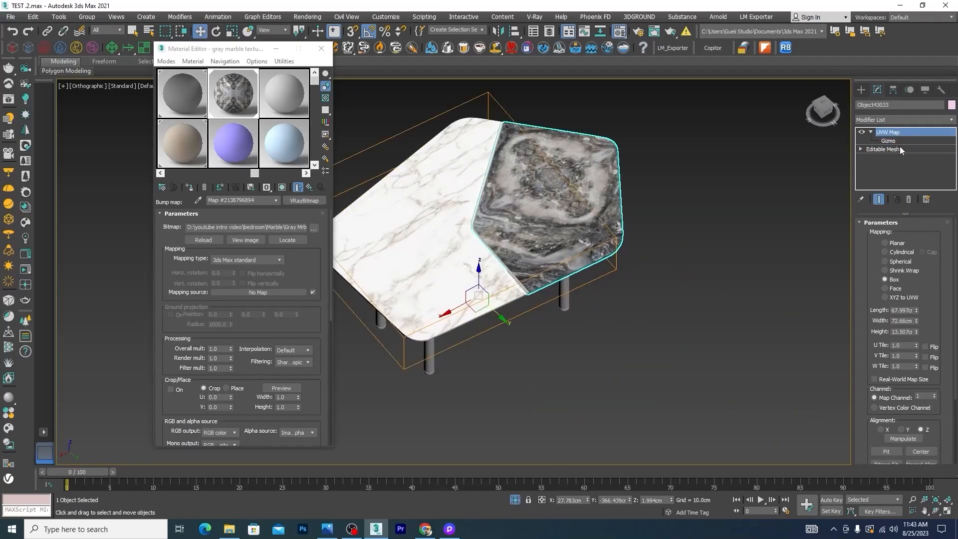
pyautogui.click(891, 141)
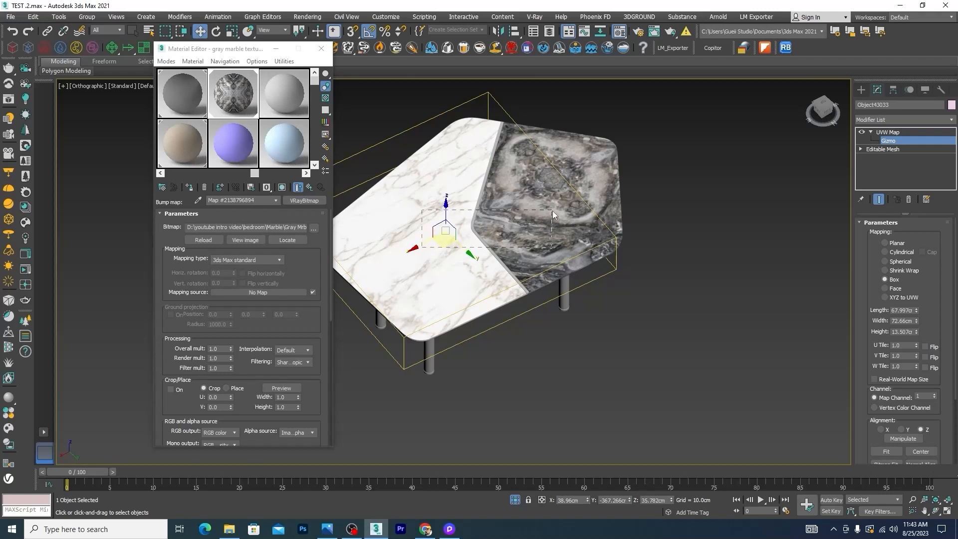
pyautogui.moveTo(413, 250); pyautogui.dragTo(507, 194)
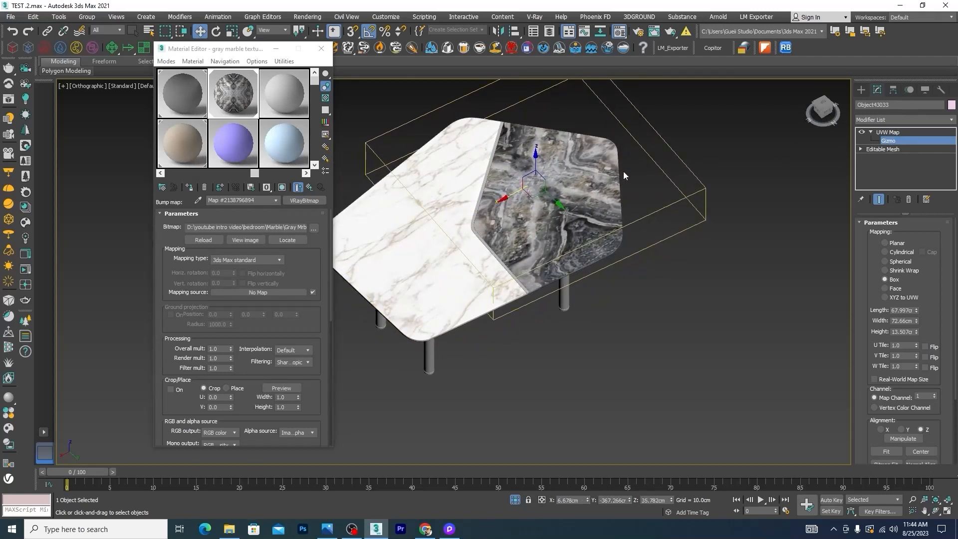
# Rotate the gray marble piece's mapping gizmo about the Z axis and set the mapping width to about 42.14 cm.
pyautogui.press('e')
pyautogui.moveTo(544, 222); pyautogui.dragTo(534, 206)
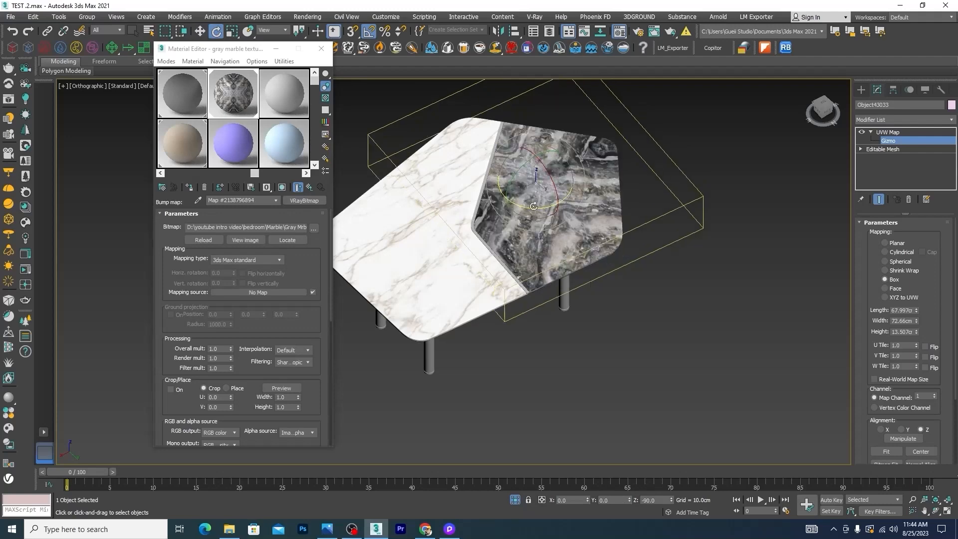
pyautogui.scroll(5, 553, 179)
pyautogui.scroll(-3, 553, 179)
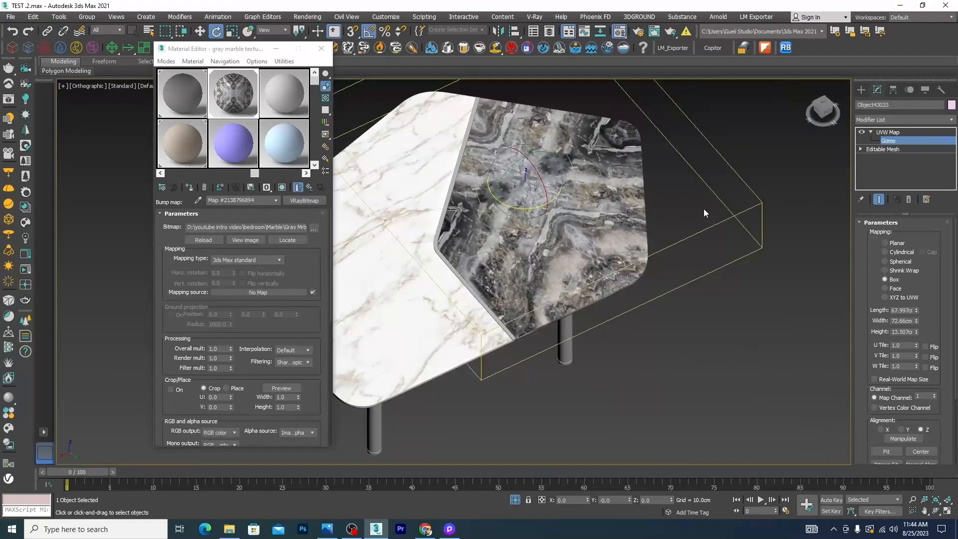
pyautogui.moveTo(918, 322); pyautogui.dragTo(918, 341)
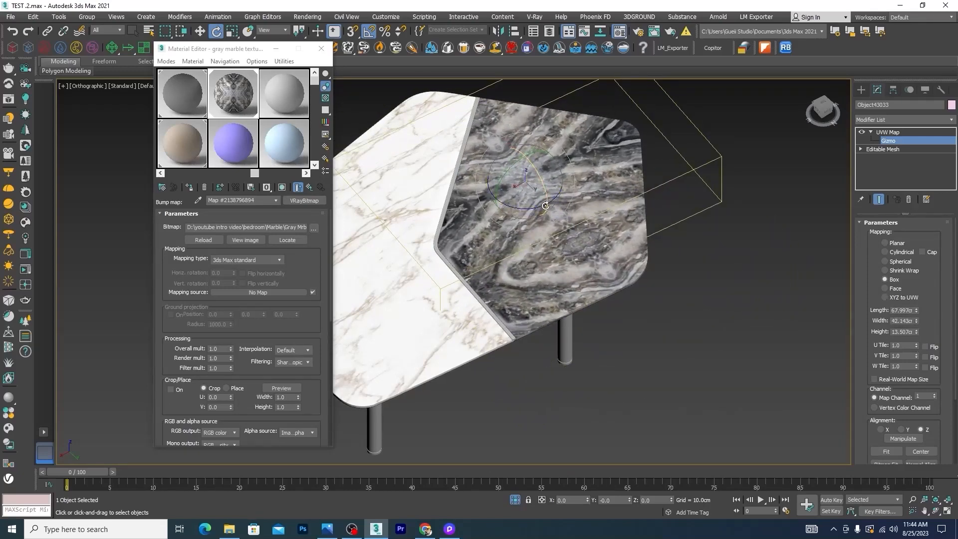
pyautogui.moveTo(533, 211); pyautogui.dragTo(526, 208)
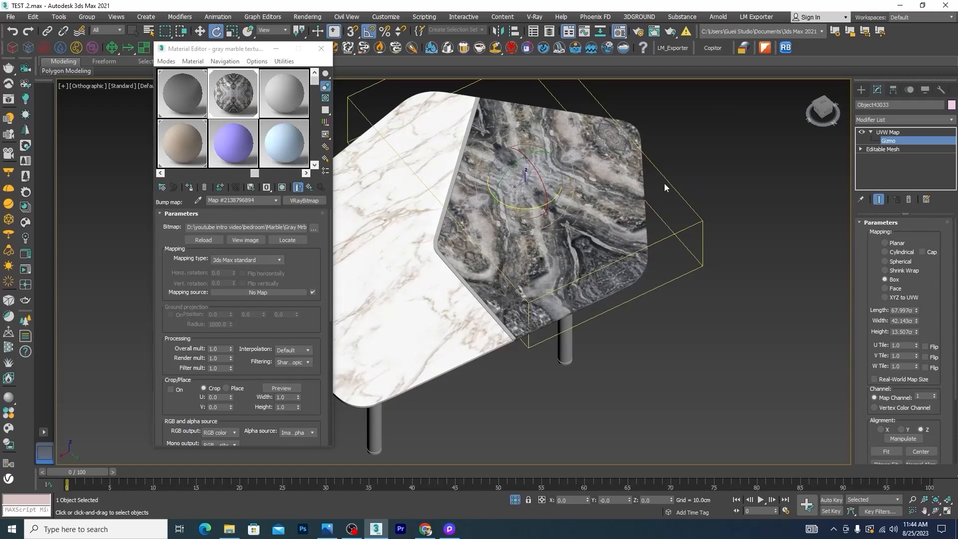
# Leave the gizmo and select the remaining coffee table frame with its legs and the divider strip between the marble pieces.
pyautogui.scroll(3, 516, 151)
pyautogui.scroll(-5, 514, 156)
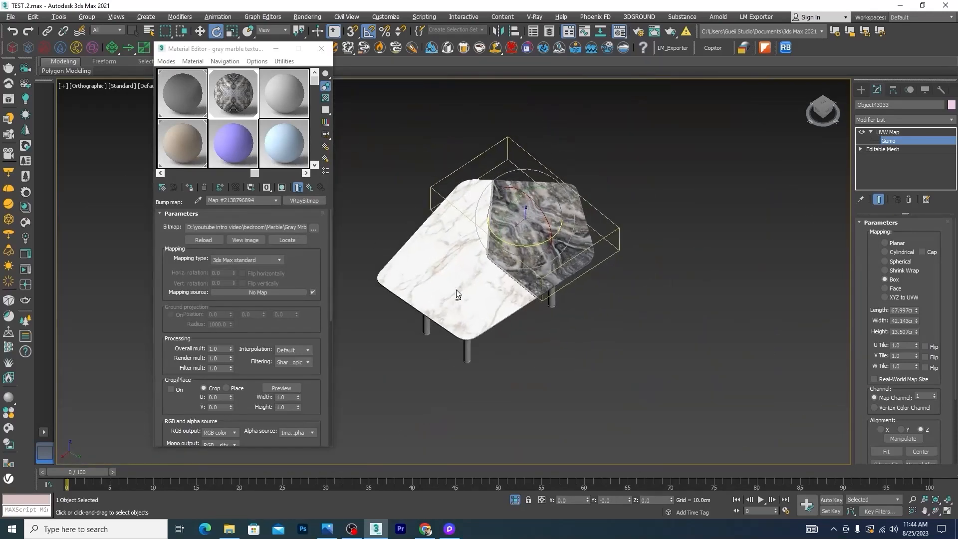
pyautogui.keyDown('alt'); pyautogui.moveTo(456, 294); pyautogui.dragTo(504, 292, button='middle'); pyautogui.keyUp('alt')
pyautogui.click(616, 319)
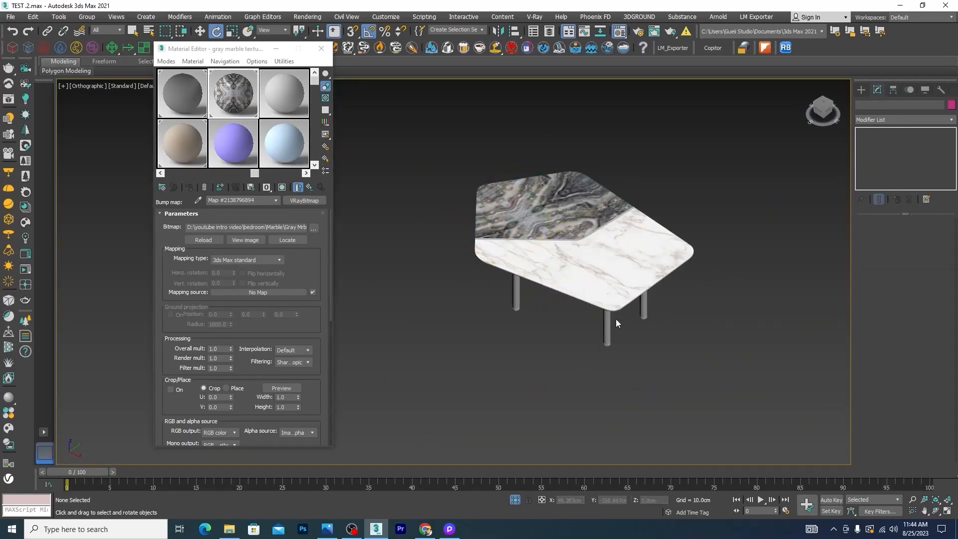
pyautogui.scroll(3, 616, 319)
pyautogui.click(579, 156)
pyautogui.scroll(3, 586, 138)
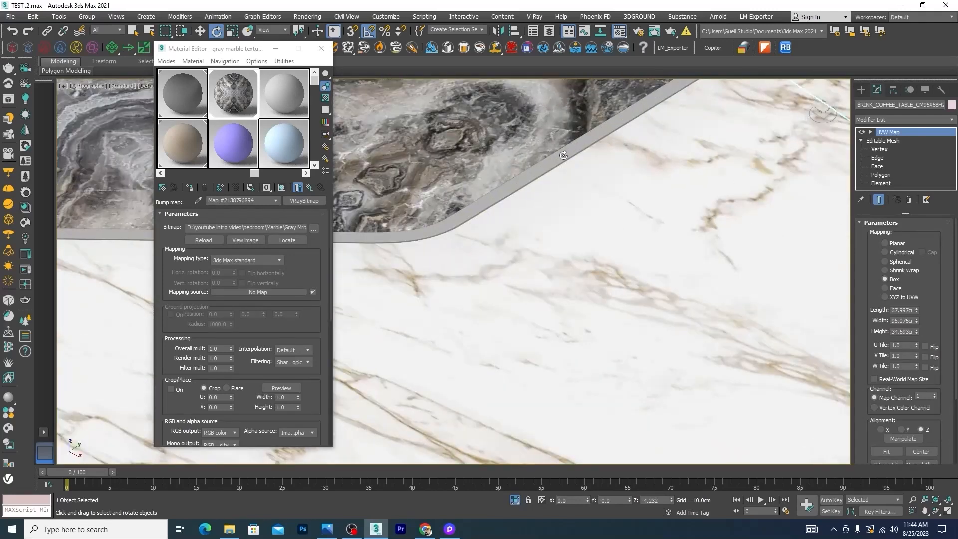
pyautogui.scroll(-5, 563, 155)
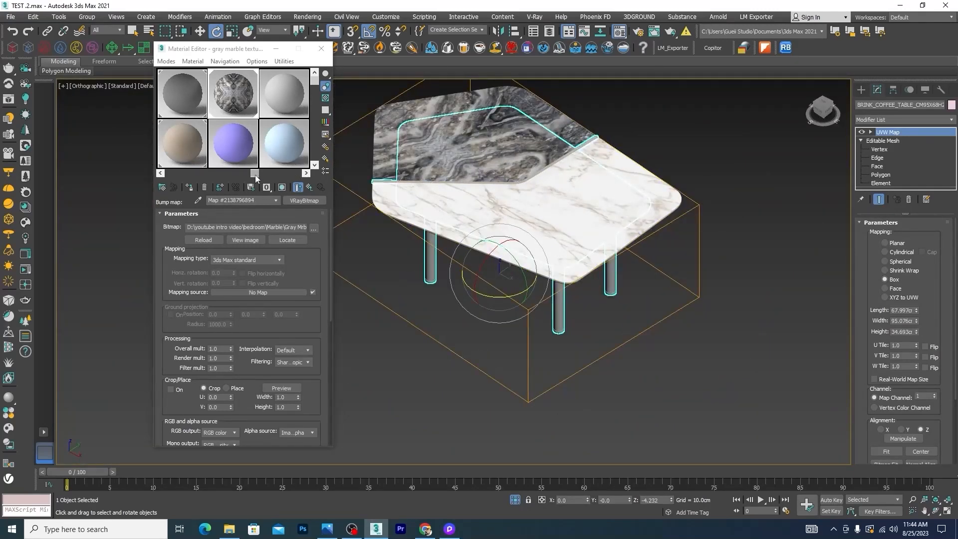
# Assign the Metallic_Paint_Bronze material to the coffee table's frame, legs and divider strip.
pyautogui.moveTo(255, 174); pyautogui.dragTo(162, 175)
pyautogui.scroll(-3, 239, 115)
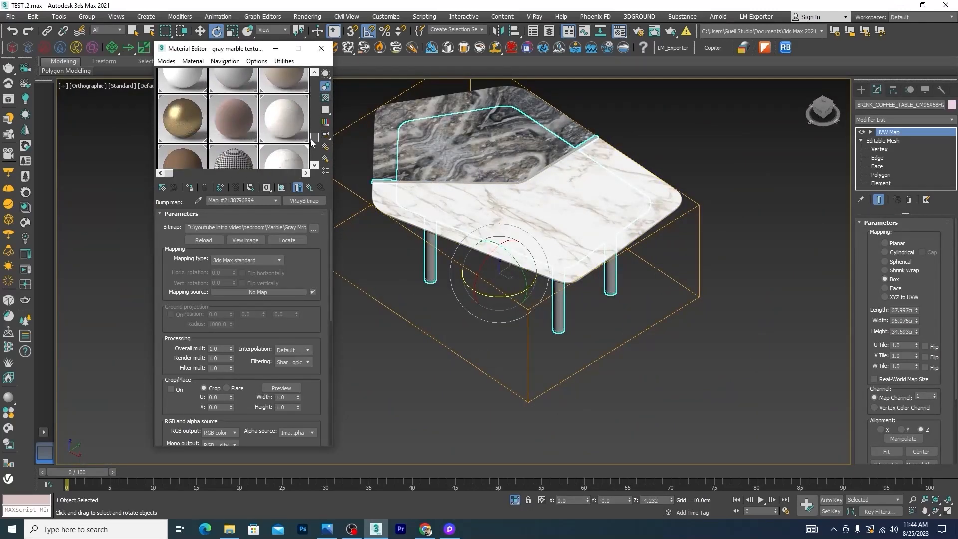
pyautogui.click(187, 113)
pyautogui.click(708, 131)
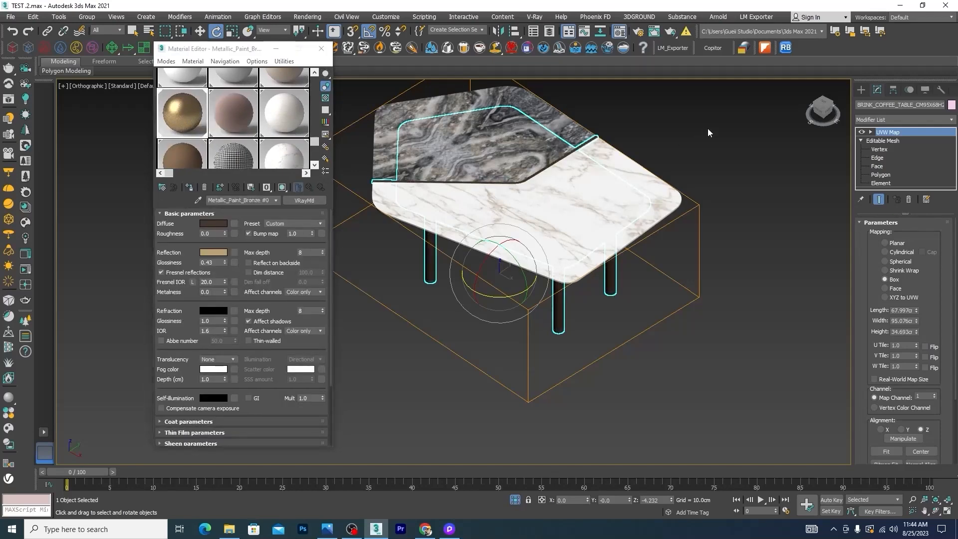
# Select the second coffee table with the single pedestal and open its group for editing.
pyautogui.scroll(5, 541, 141)
pyautogui.scroll(-10, 517, 131)
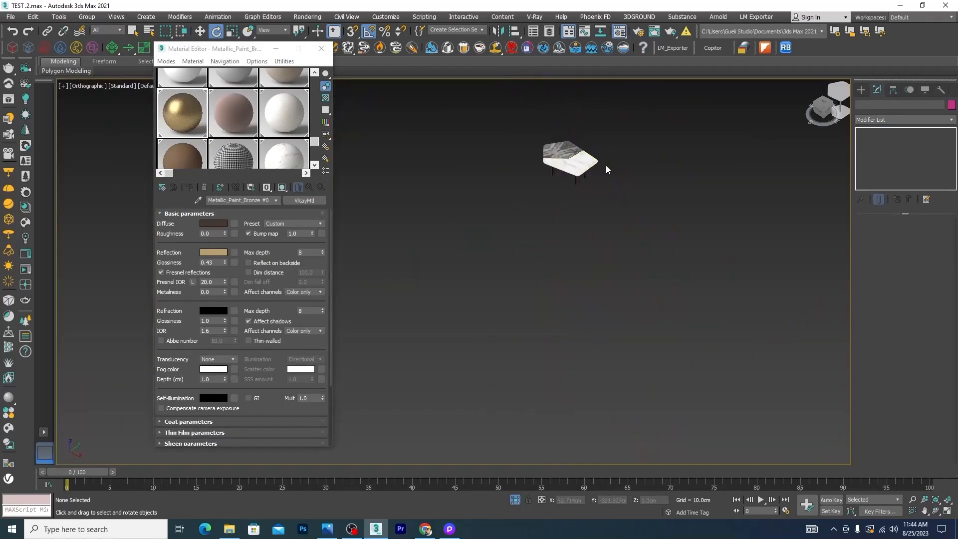
pyautogui.scroll(4, 593, 195)
pyautogui.scroll(3, 593, 195)
pyautogui.click(658, 188)
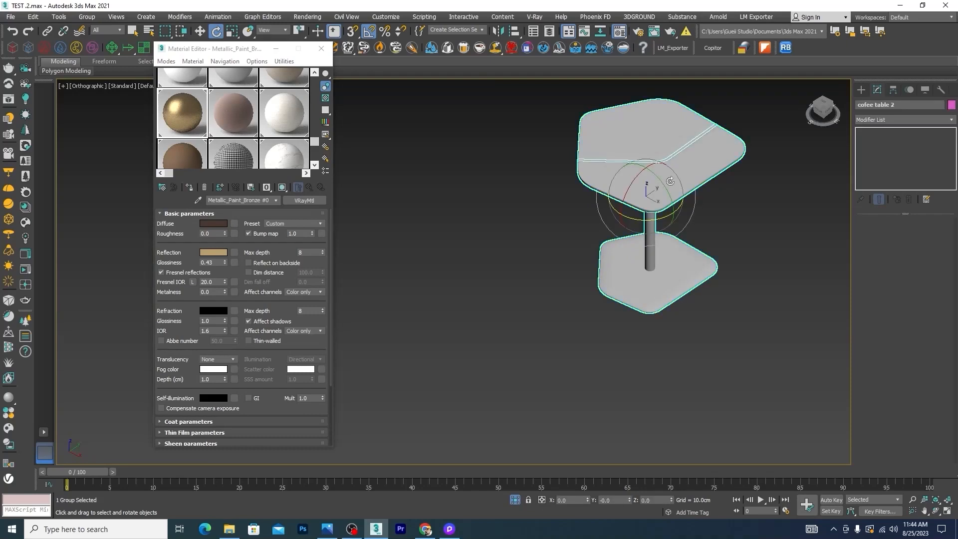
pyautogui.click(86, 17)
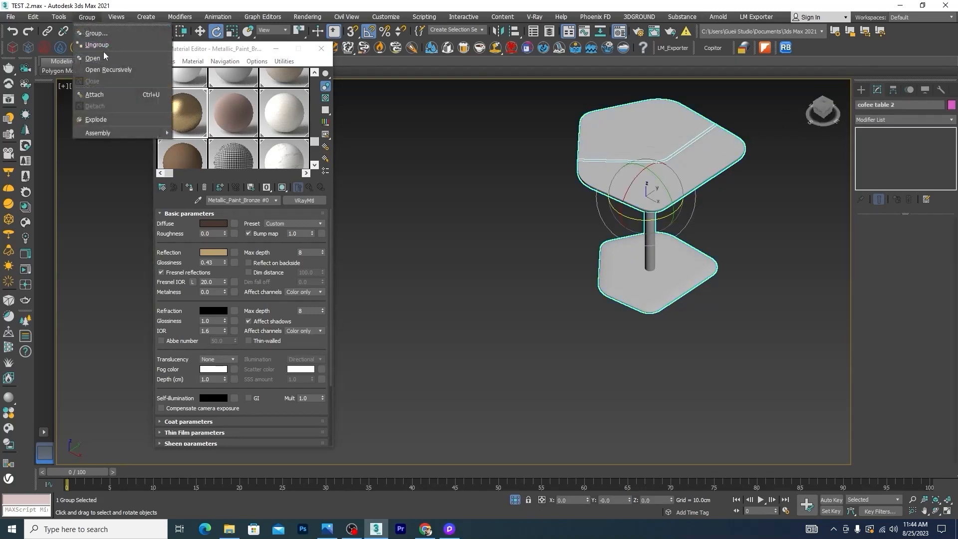
pyautogui.click(98, 57)
# Assign the Metallic_Paint_Bronze material to the second table's base, pedestal and divider strip.
pyautogui.scroll(2, 638, 239)
pyautogui.click(677, 295)
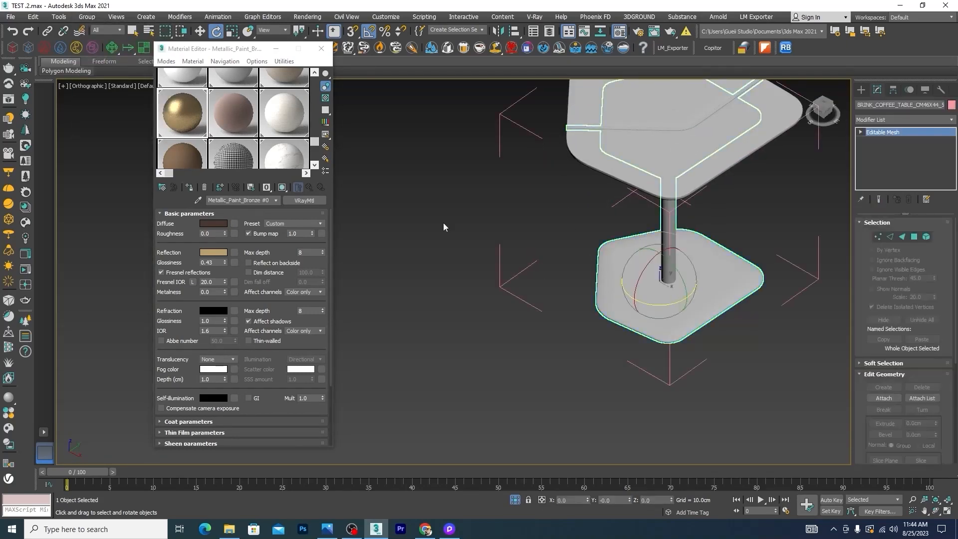
pyautogui.click(189, 187)
pyautogui.click(448, 182)
# Assign the white marble material "coffe table texturs" to the second table's front tabletop piece.
pyautogui.scroll(-5, 663, 199)
pyautogui.scroll(8, 589, 192)
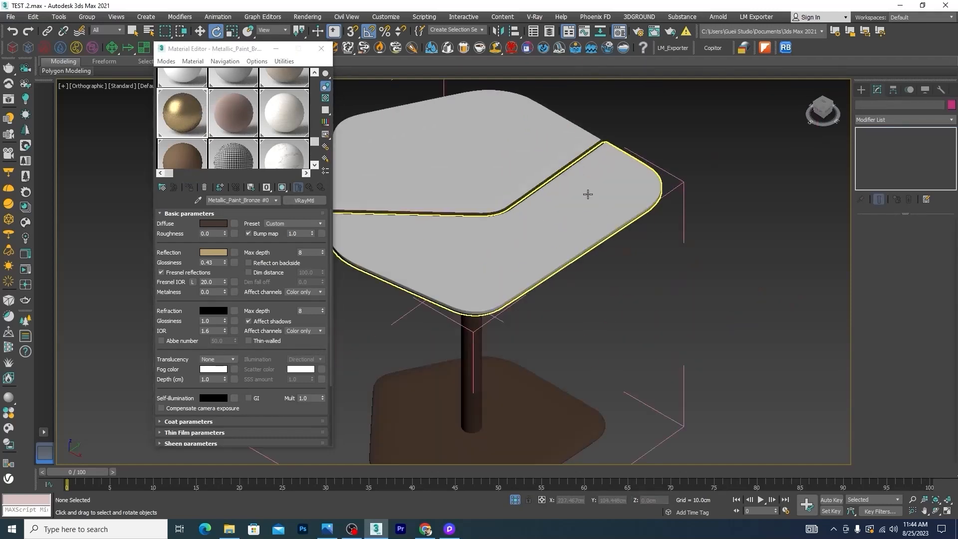
pyautogui.click(577, 218)
pyautogui.moveTo(314, 143)
pyautogui.mouseDown()
pyautogui.moveTo(317, 86)
pyautogui.moveTo(314, 149)
pyautogui.mouseUp()
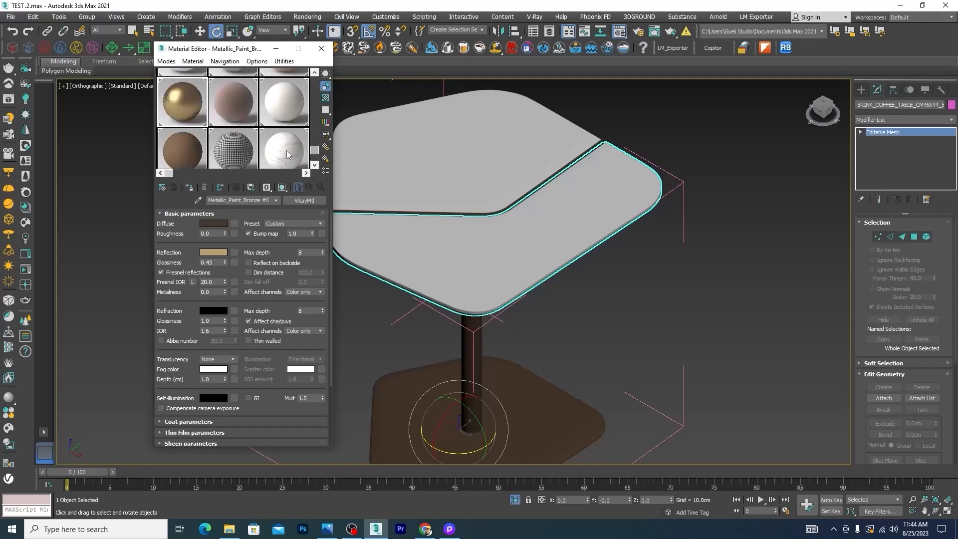
pyautogui.click(284, 147)
pyautogui.click(189, 188)
# Assign the gray marble material to the second table's rear tabletop piece.
pyautogui.scroll(6, 449, 150)
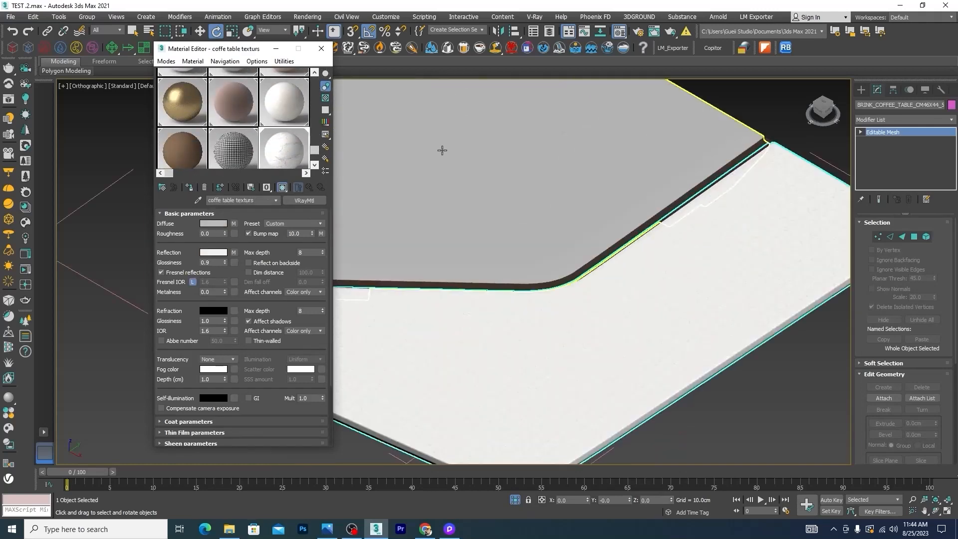
pyautogui.moveTo(316, 155); pyautogui.dragTo(317, 75)
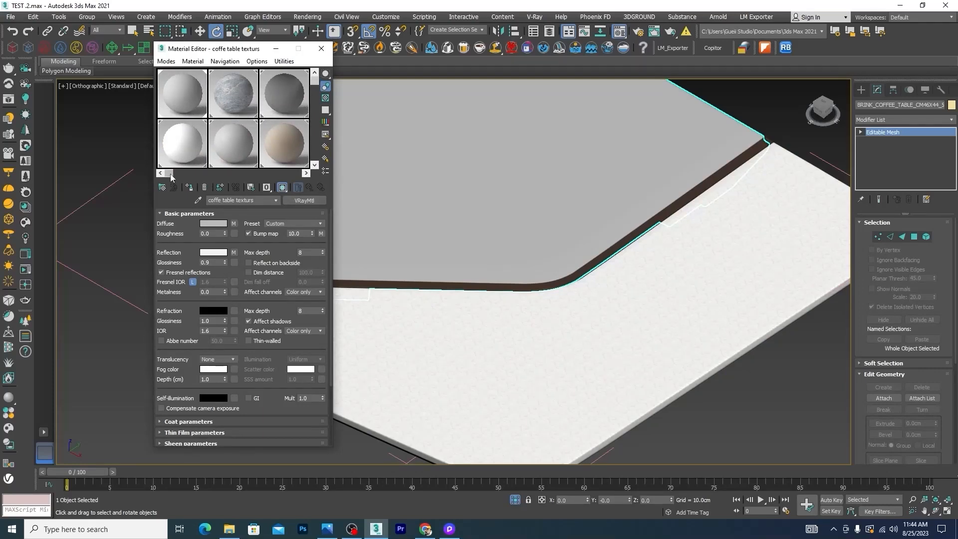
pyautogui.moveTo(168, 173); pyautogui.dragTo(251, 174)
pyautogui.click(240, 97)
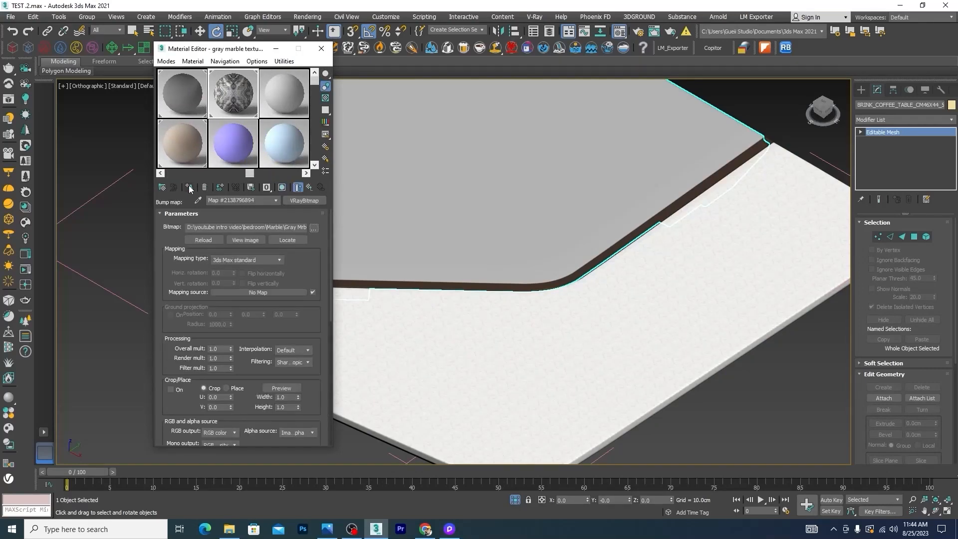
pyautogui.click(188, 187)
pyautogui.scroll(-5, 539, 179)
pyautogui.scroll(5, 610, 219)
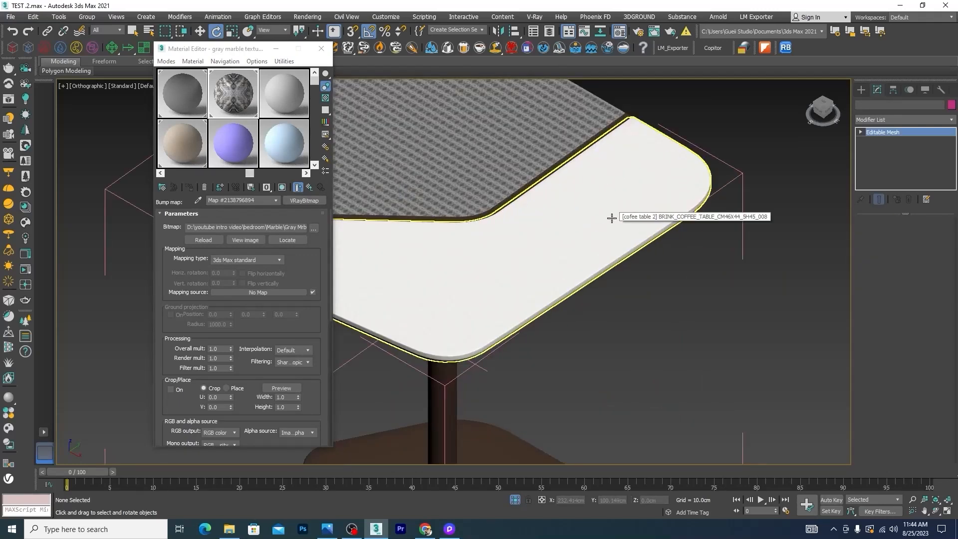
pyautogui.click(952, 123)
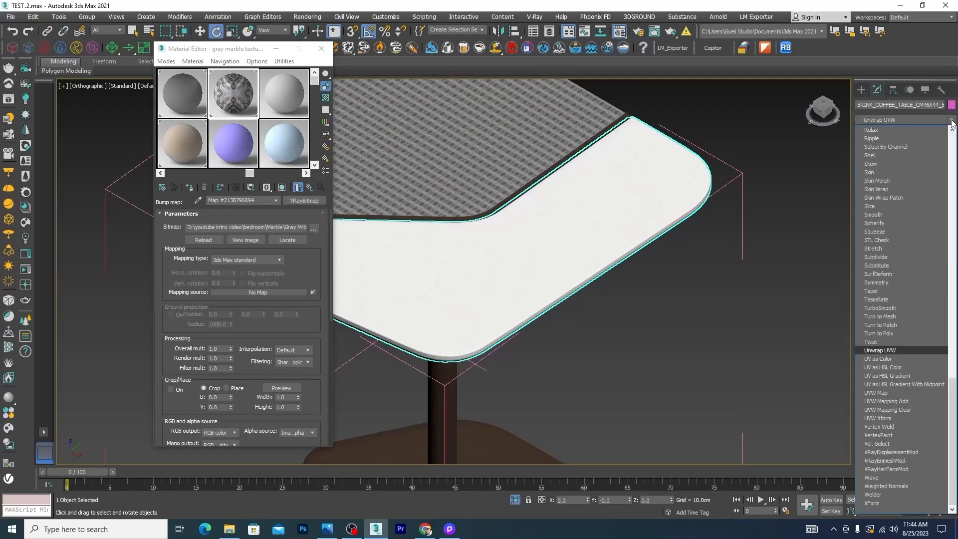
pyautogui.press('Escape')
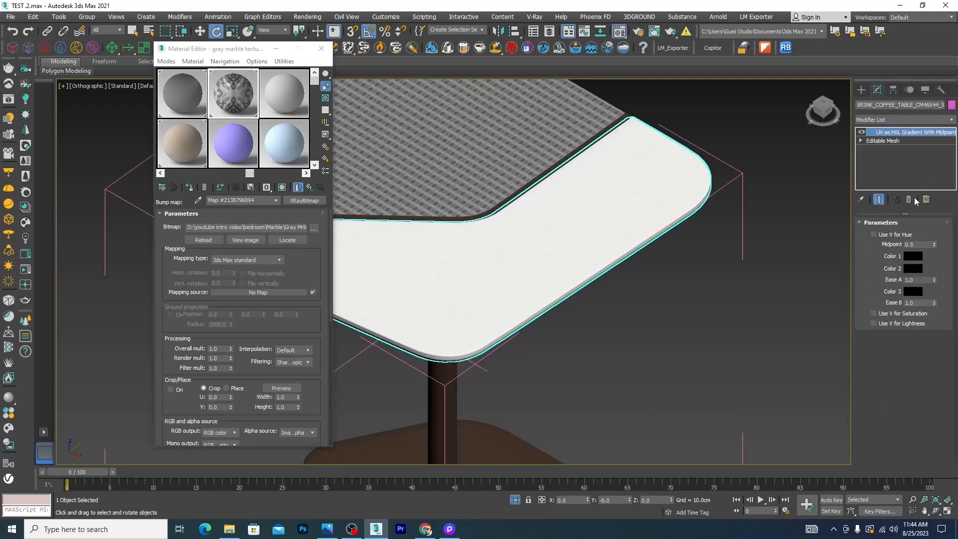
pyautogui.click(910, 200)
# Add a UVW Map modifier to the white marble piece with Box mapping and a height of about 6.73 cm.
pyautogui.click(950, 121)
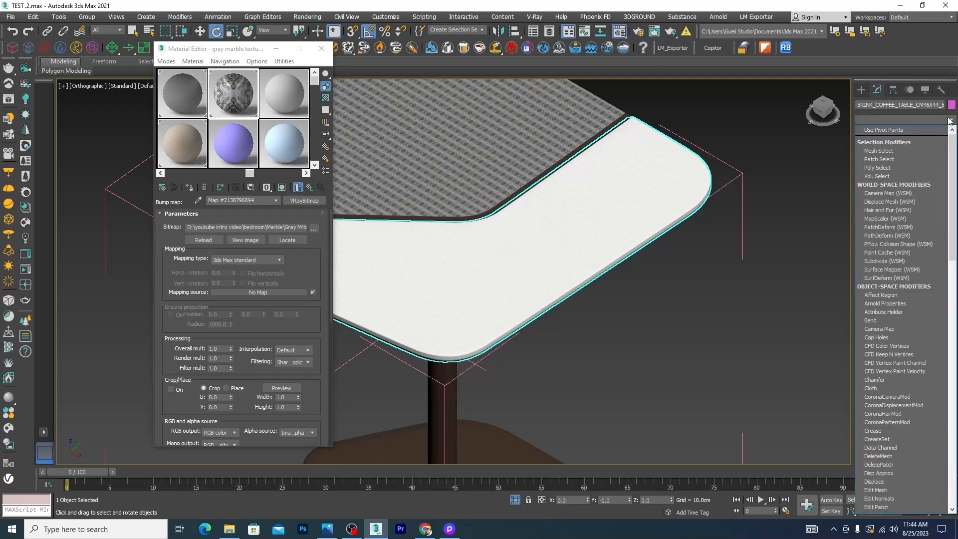
pyautogui.scroll(-15, 899, 349)
pyautogui.click(892, 388)
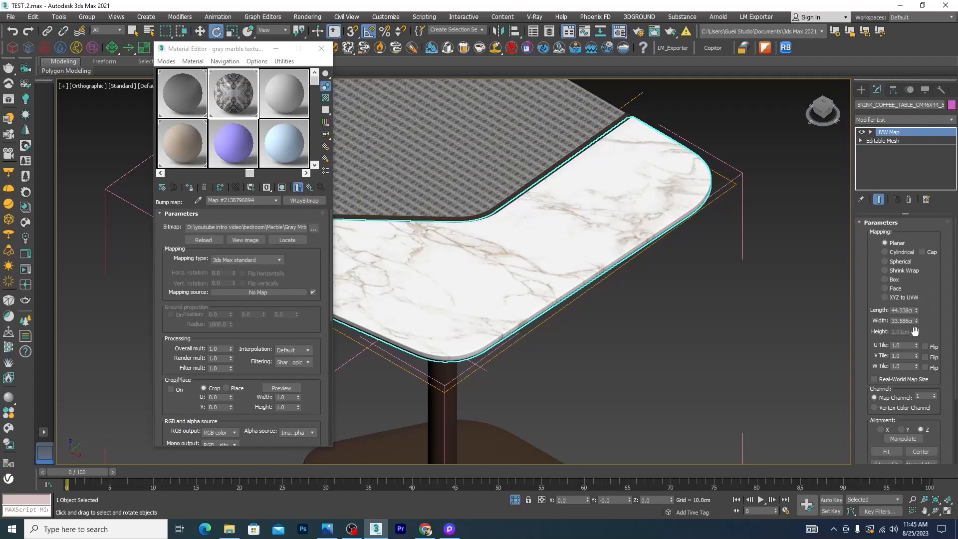
pyautogui.click(886, 279)
pyautogui.moveTo(916, 331); pyautogui.dragTo(896, 216)
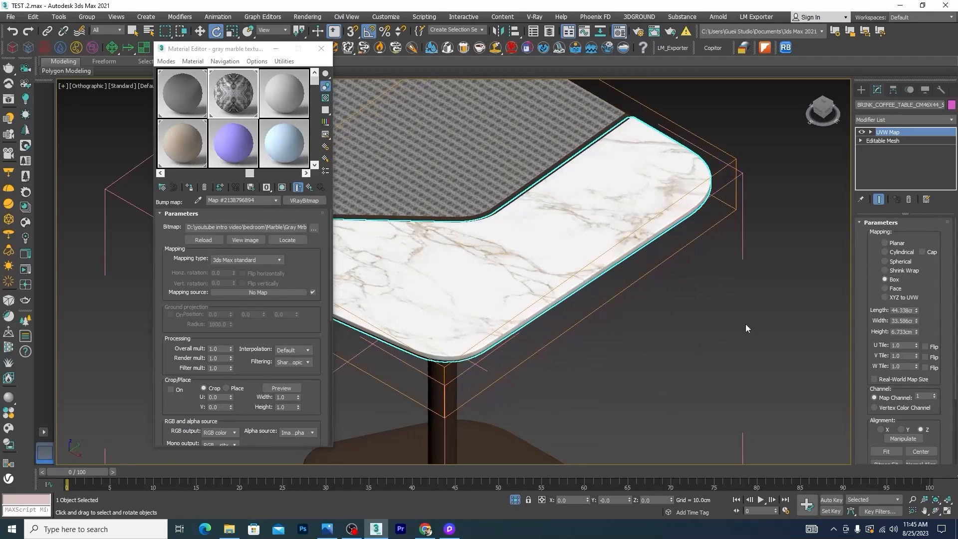
# Add a UVW Map modifier to the second table's gray marble piece, using Box mapping with an increased mapping height.
pyautogui.scroll(-5, 746, 324)
pyautogui.scroll(5, 724, 280)
pyautogui.click(909, 200)
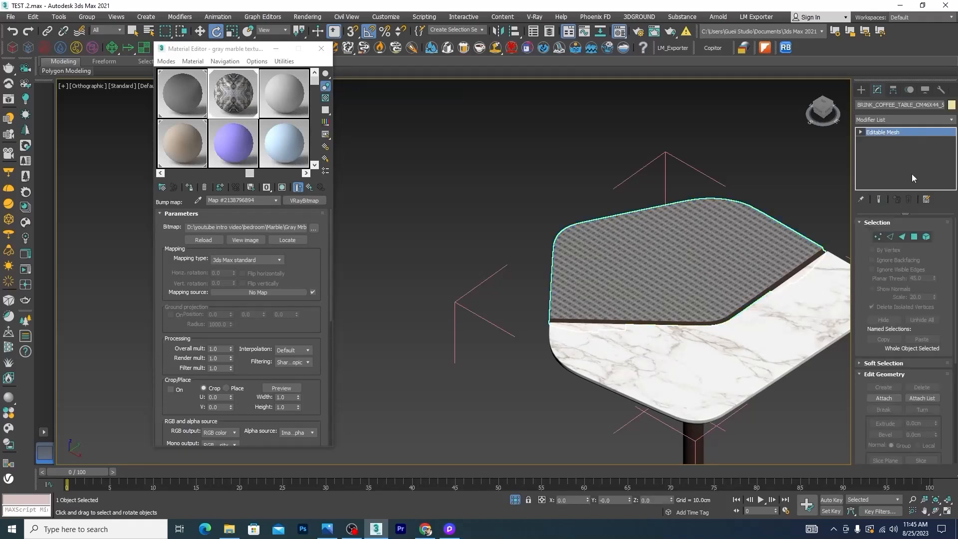
pyautogui.click(949, 120)
pyautogui.press('u')
pyautogui.press('v')
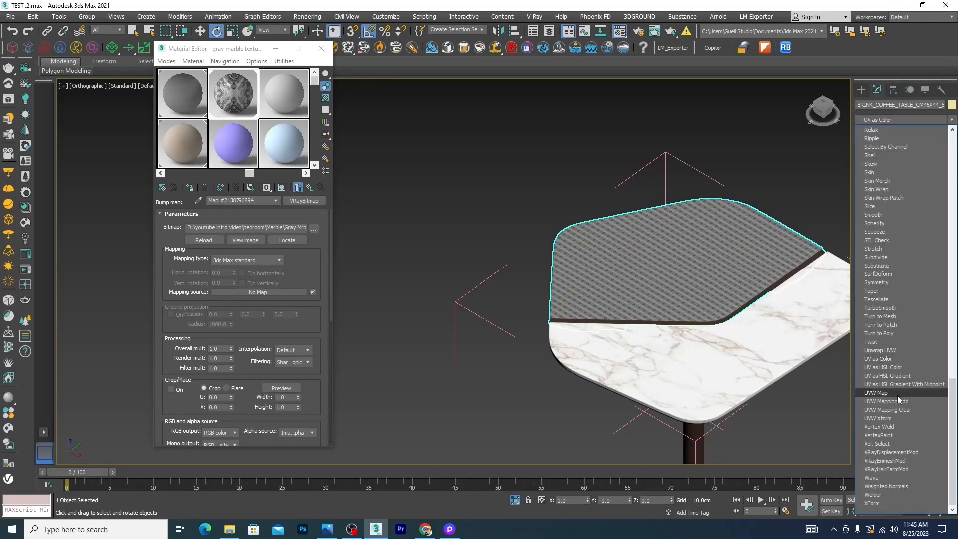
pyautogui.click(884, 393)
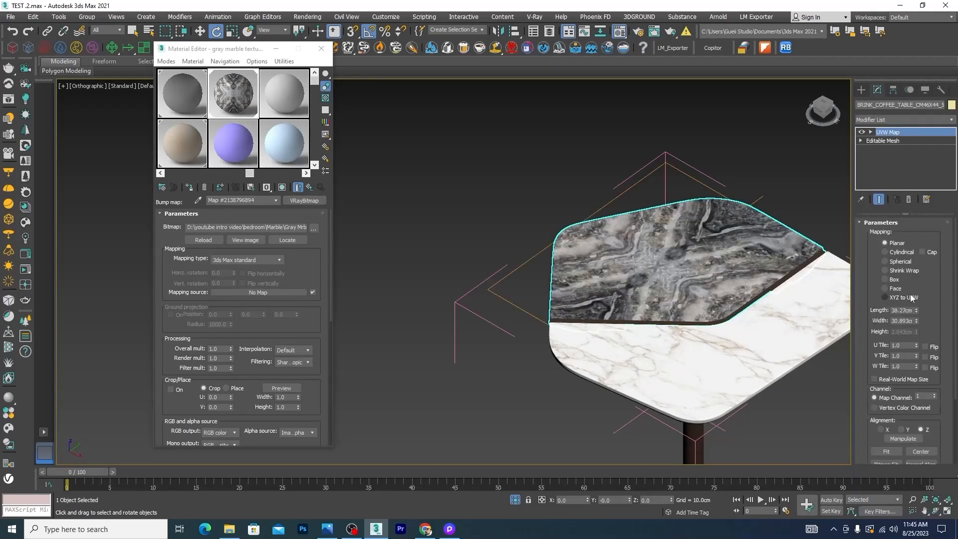
pyautogui.click(884, 280)
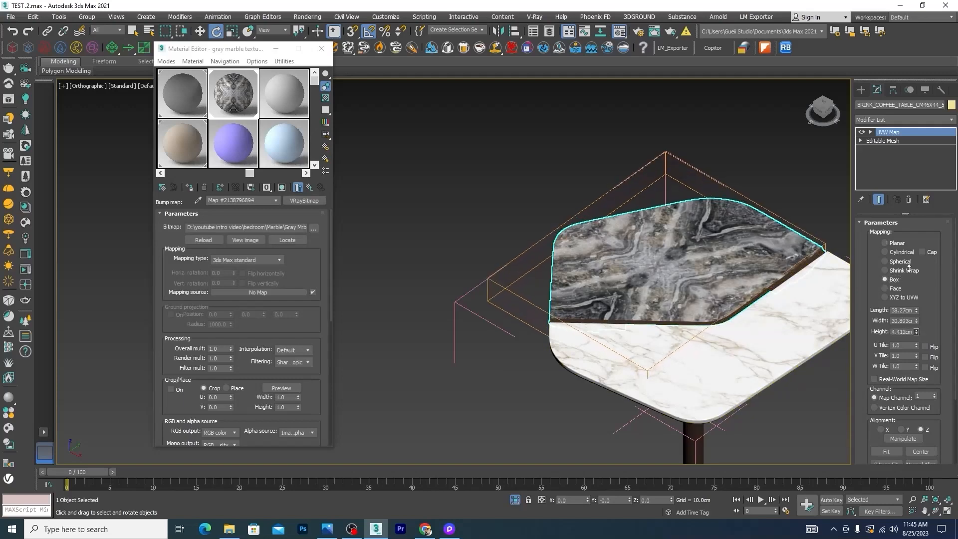
pyautogui.moveTo(910, 269); pyautogui.dragTo(907, 252)
pyautogui.click(708, 153)
# Return to the four-viewport layout and exit isolation of the two coffee tables.
pyautogui.scroll(5, 707, 152)
pyautogui.scroll(-10, 599, 332)
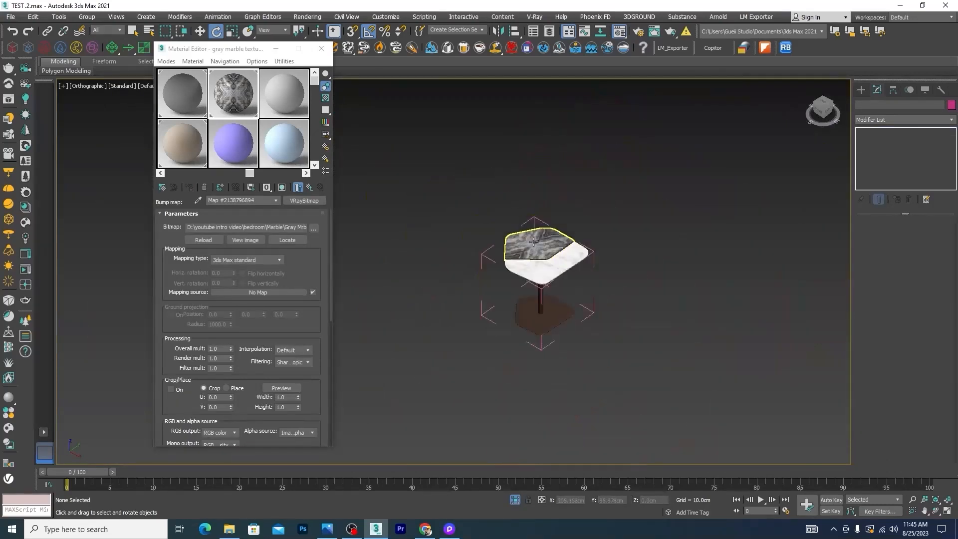
pyautogui.hotkey('alt', 'w')
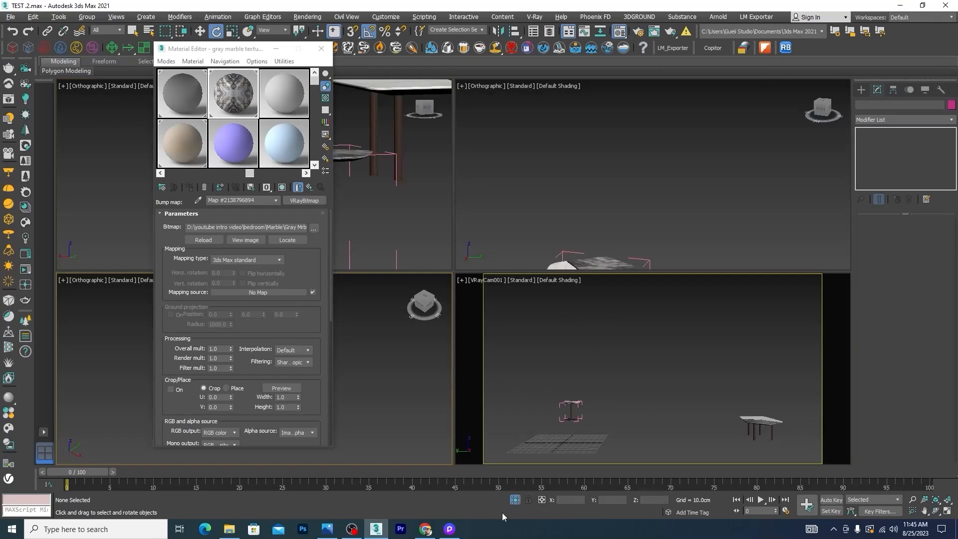
pyautogui.click(516, 500)
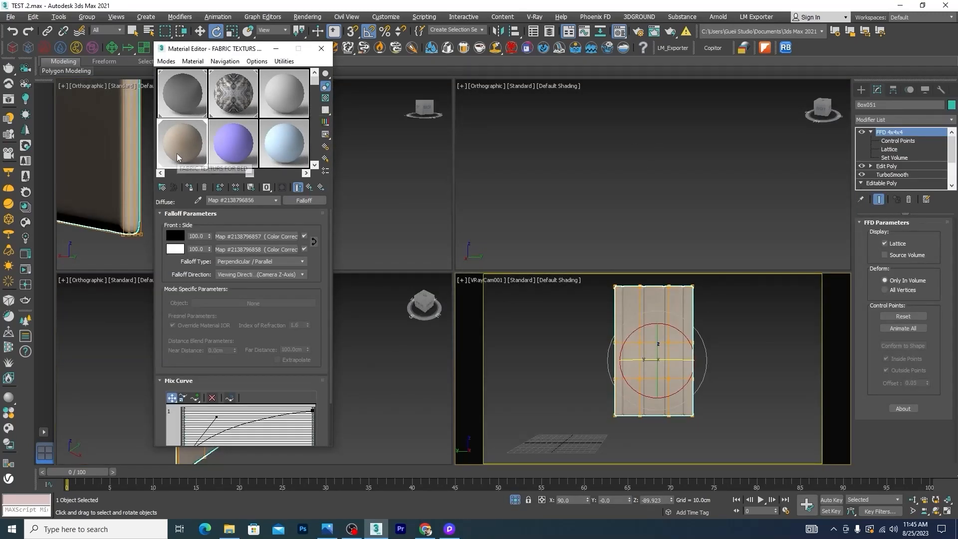
# Rename the fabric material's diffuse Falloff map to "bed texturs" and exit isolation of the padded panel.
pyautogui.click(241, 173)
pyautogui.moveTo(240, 174); pyautogui.dragTo(217, 161)
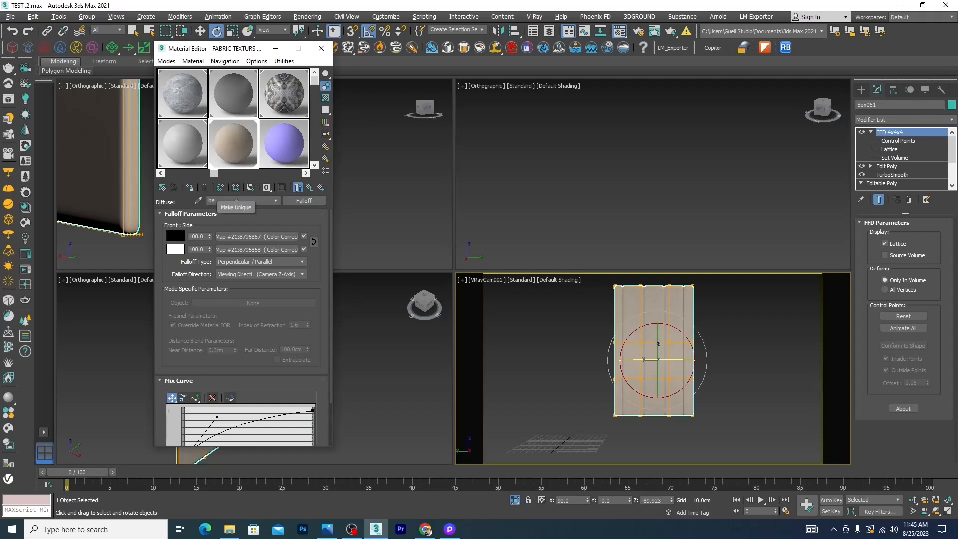
pyautogui.write('turs')
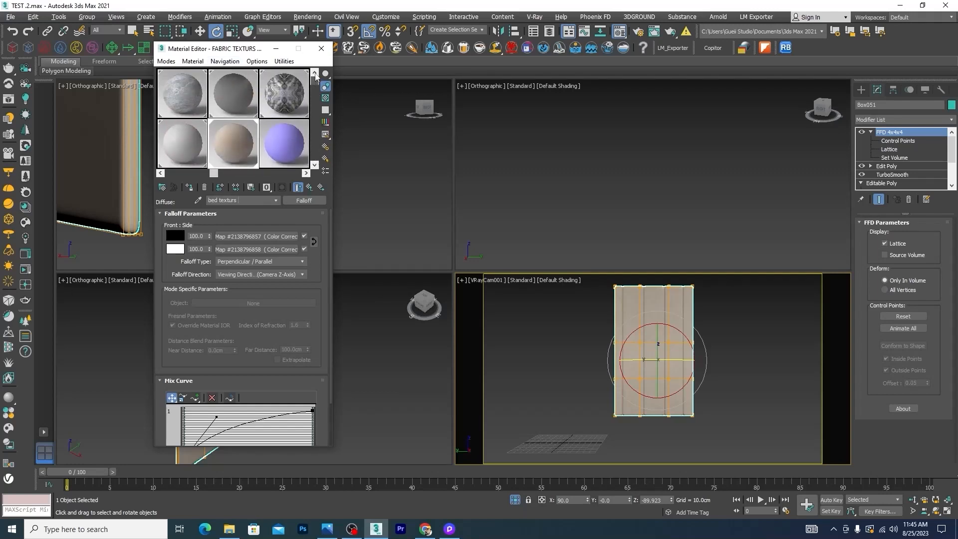
pyautogui.click(744, 320)
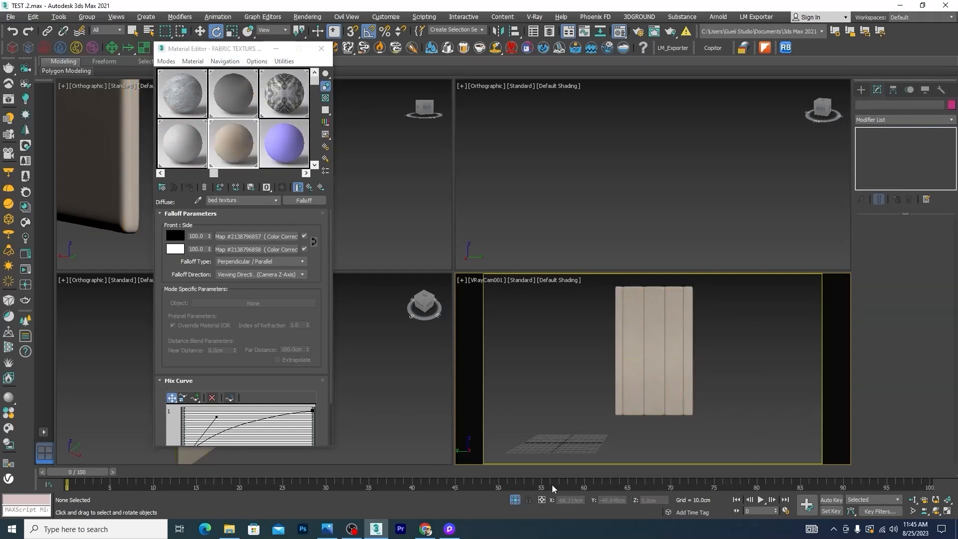
pyautogui.click(515, 500)
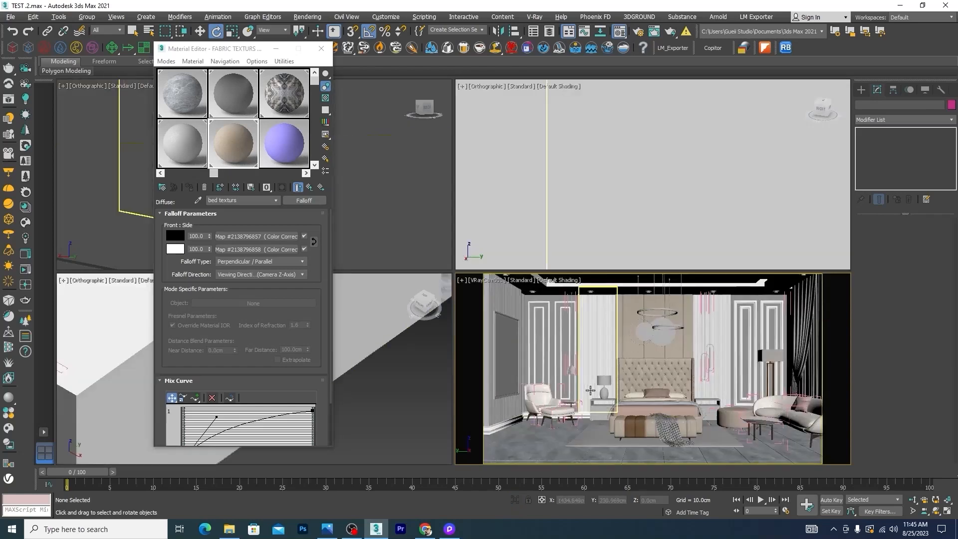
# Isolate the curtain group in a maximized viewport and open the group for editing.
pyautogui.click(799, 325)
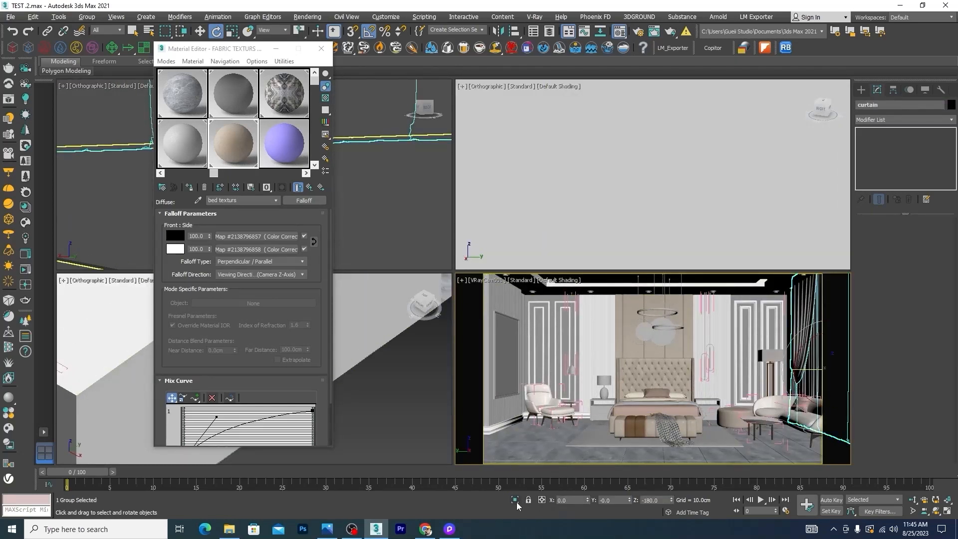
pyautogui.click(515, 500)
pyautogui.scroll(-2, 402, 218)
pyautogui.hotkey('alt', 'w')
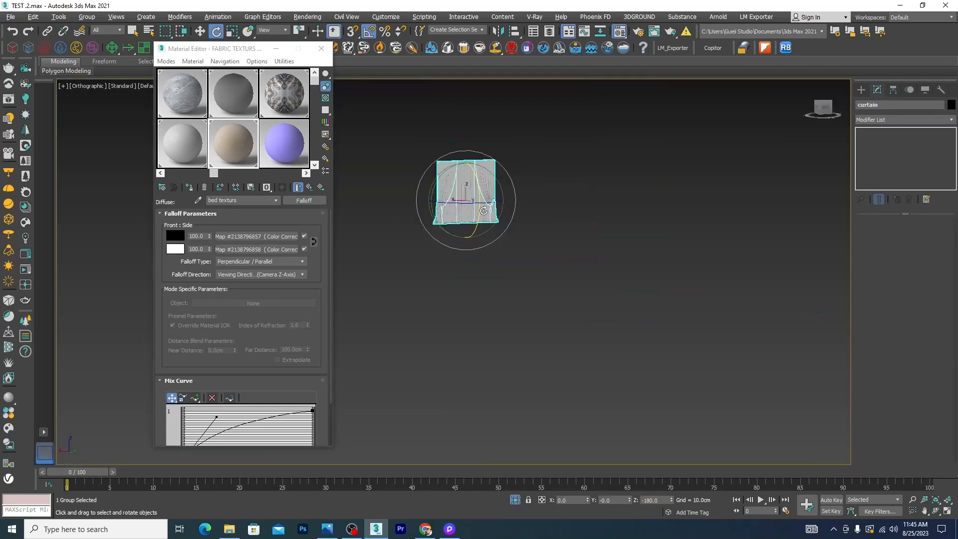
pyautogui.scroll(4, 470, 171)
pyautogui.click(86, 17)
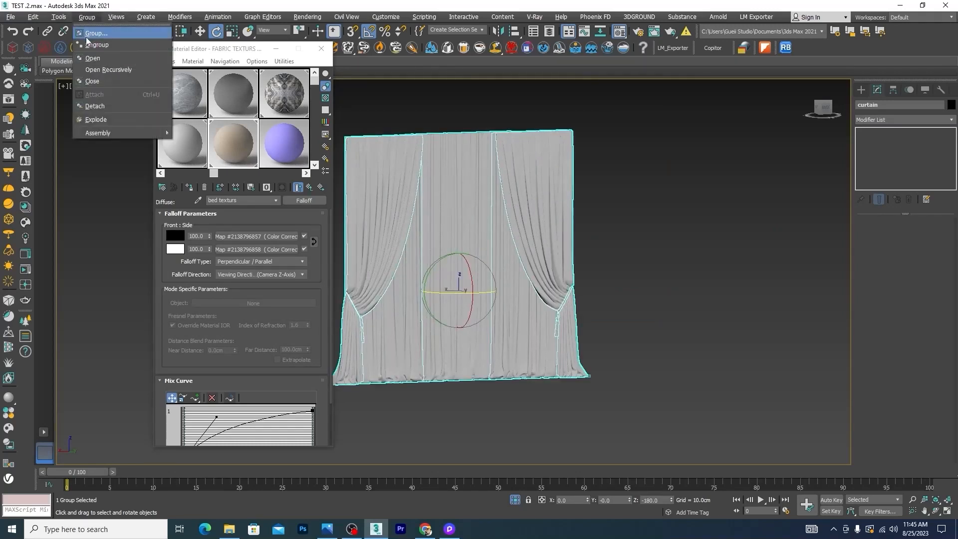
pyautogui.click(92, 55)
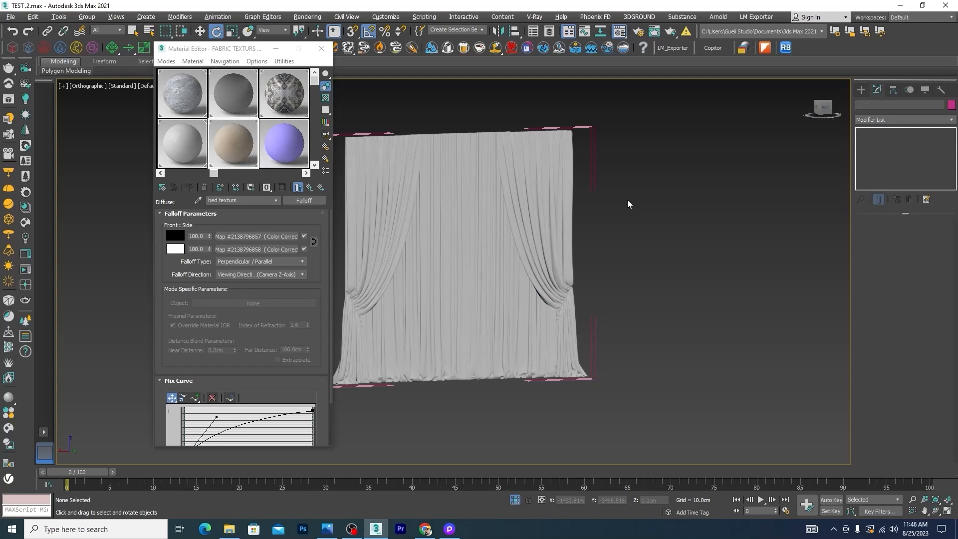
# Assign the "Beig colour velvet texturs" material to the tied-back drape at the curtain's left side.
pyautogui.scroll(-3, 235, 115)
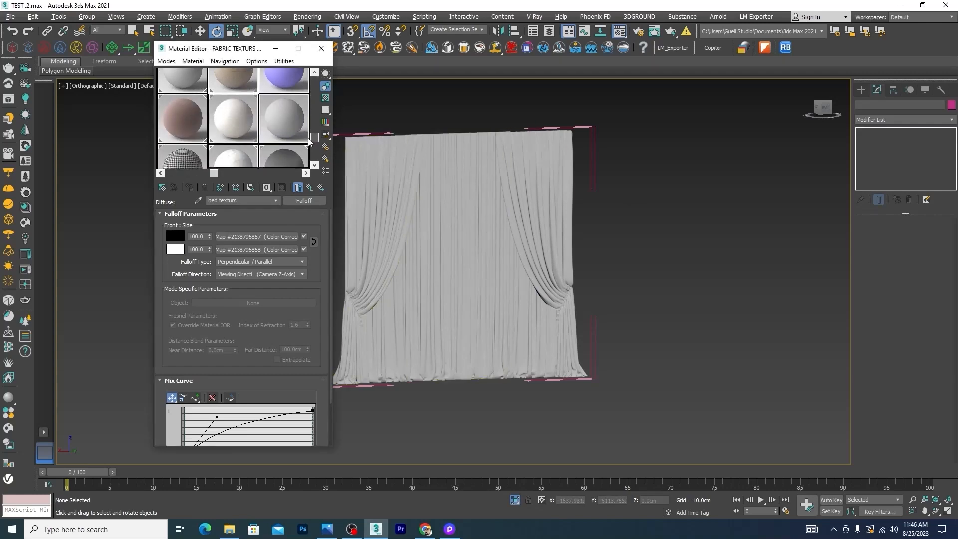
pyautogui.click(229, 112)
pyautogui.scroll(-3, 667, 213)
pyautogui.scroll(5, 489, 247)
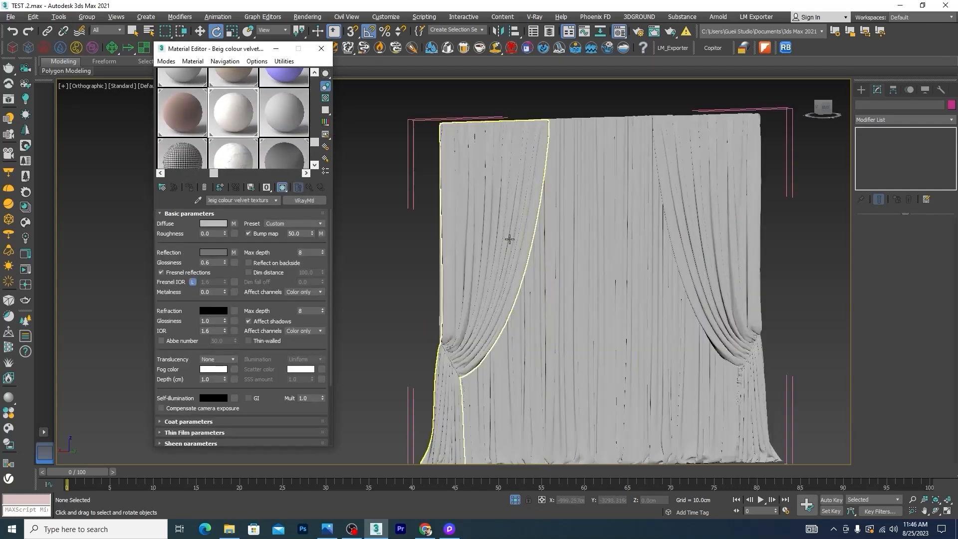
pyautogui.click(488, 246)
pyautogui.click(189, 187)
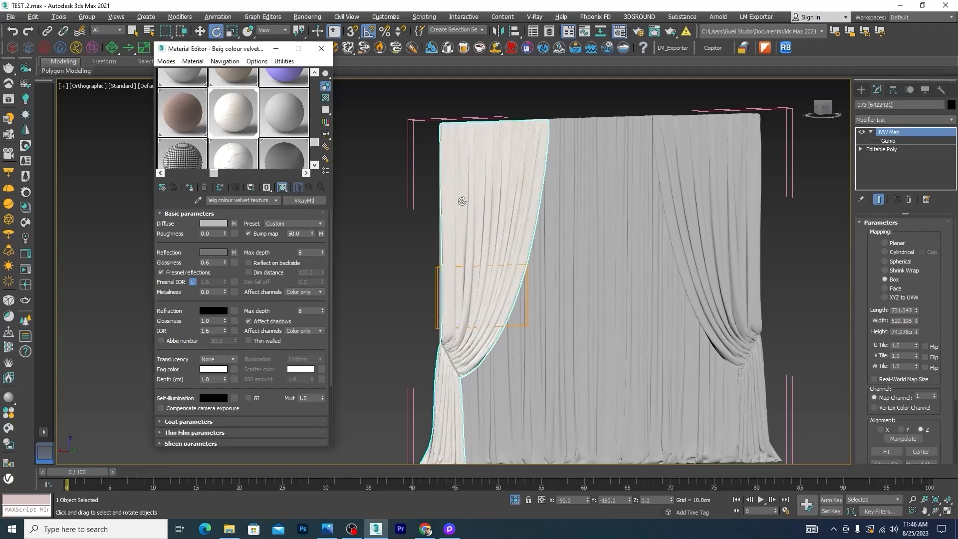
# Add a UVW Map modifier to the tieback group on the curtain's left drape.
pyautogui.scroll(5, 469, 196)
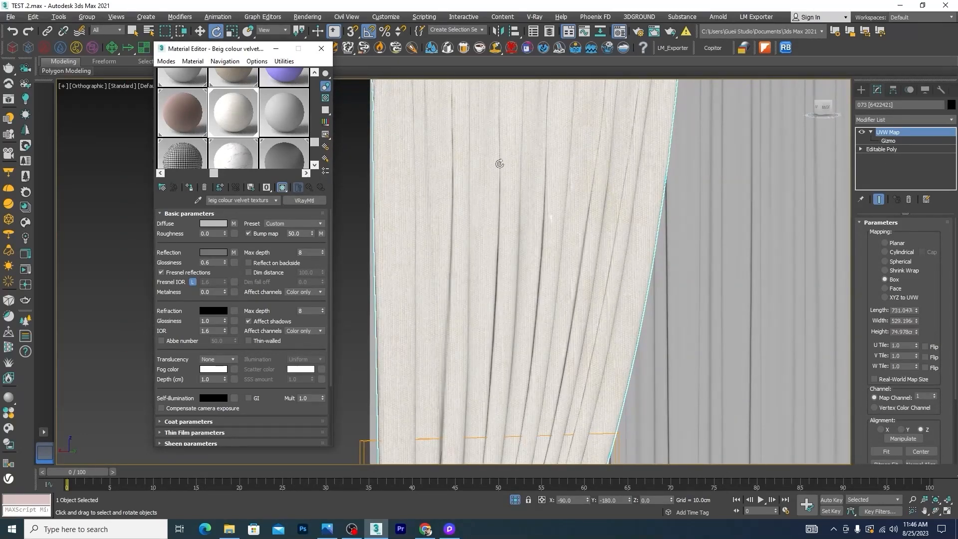
pyautogui.scroll(-5, 500, 163)
pyautogui.click(641, 243)
pyautogui.scroll(8, 503, 285)
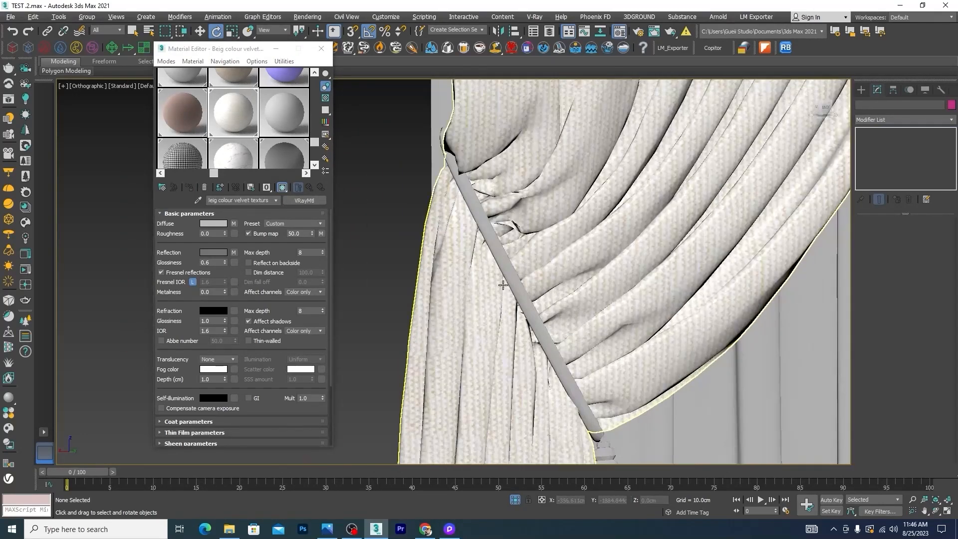
pyautogui.click(509, 280)
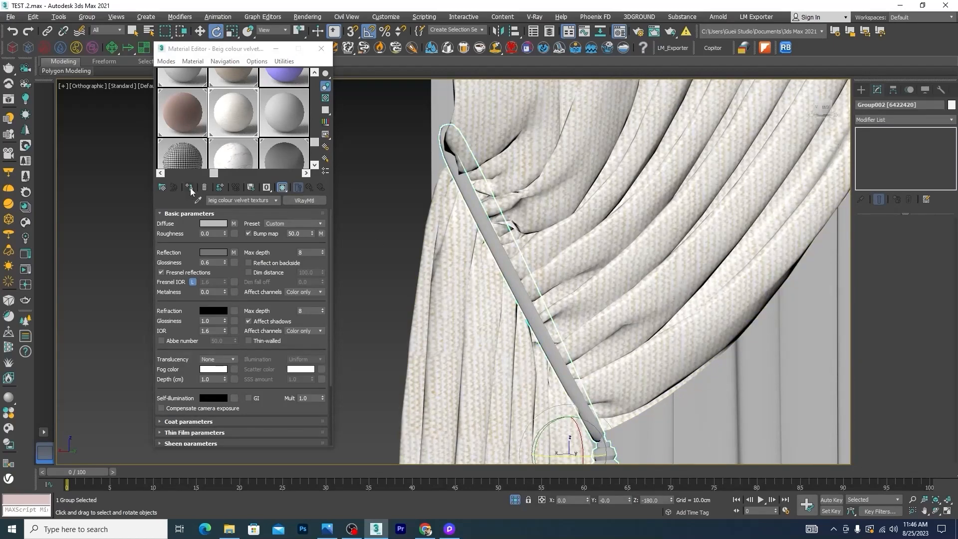
pyautogui.click(176, 156)
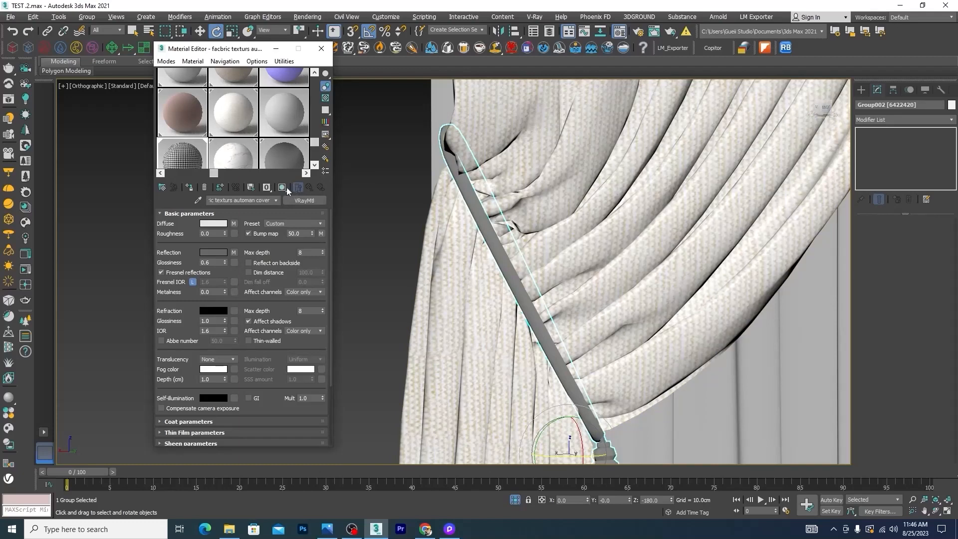
pyautogui.scroll(3, 451, 175)
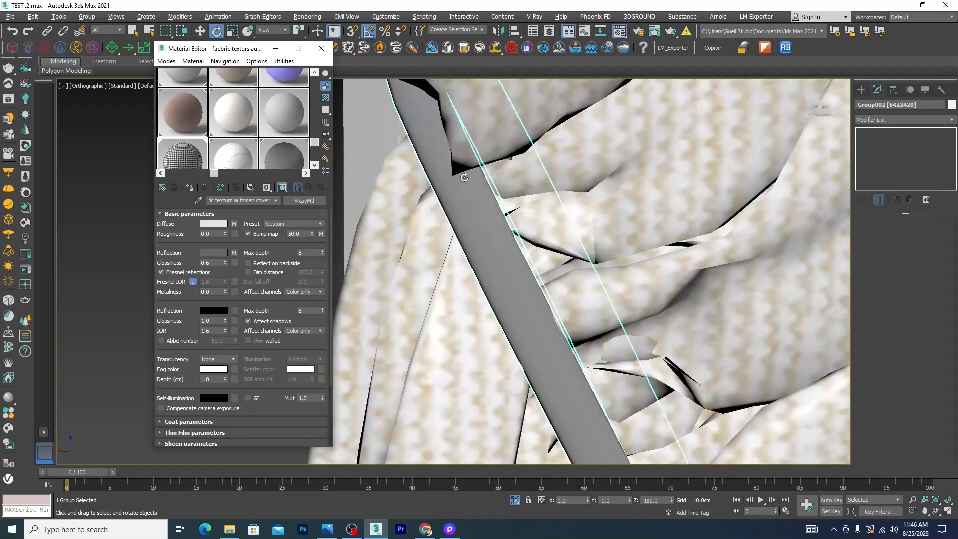
pyautogui.click(950, 122)
pyautogui.scroll(-10, 909, 216)
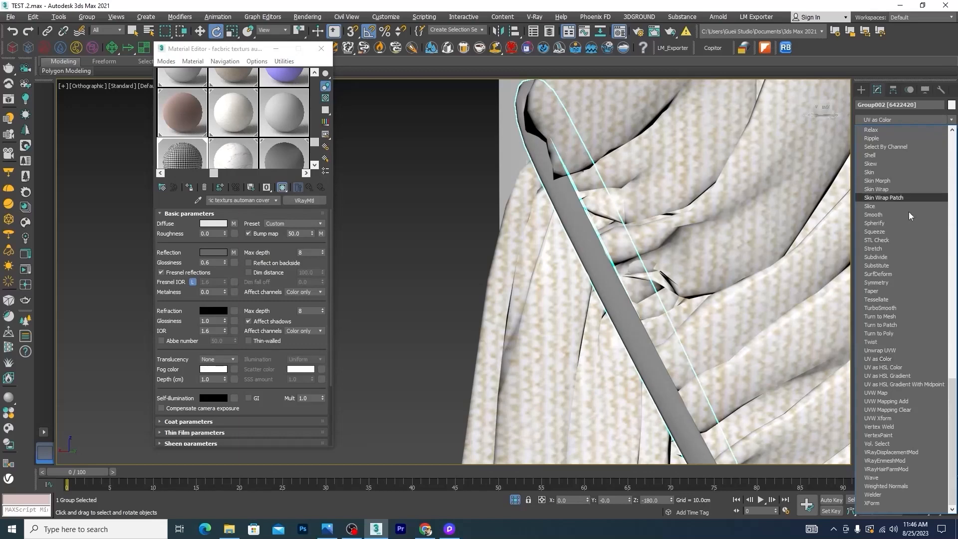
pyautogui.click(877, 393)
# Open the left drape's tieback group so its strap and tassel can be edited separately.
pyautogui.scroll(-5, 643, 226)
pyautogui.scroll(4, 539, 329)
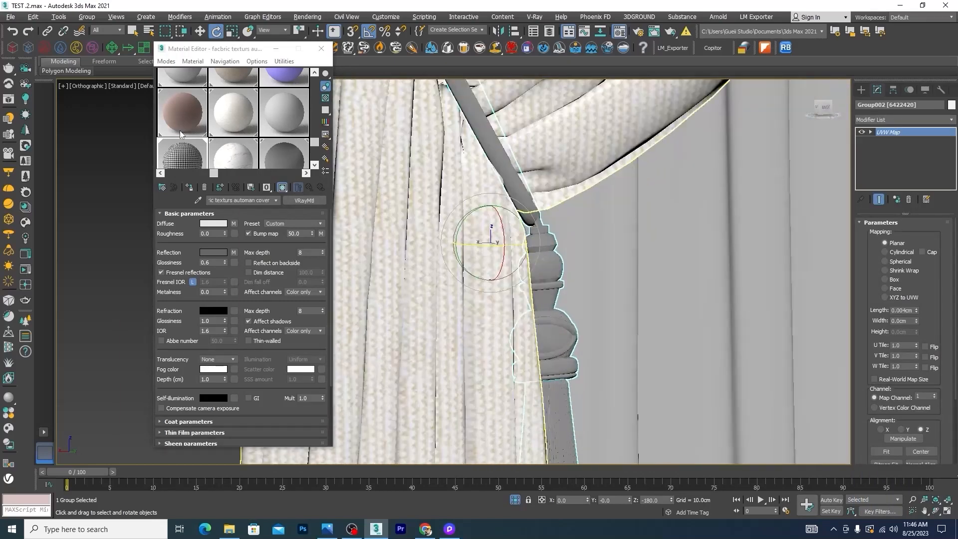
pyautogui.click(87, 17)
pyautogui.click(96, 45)
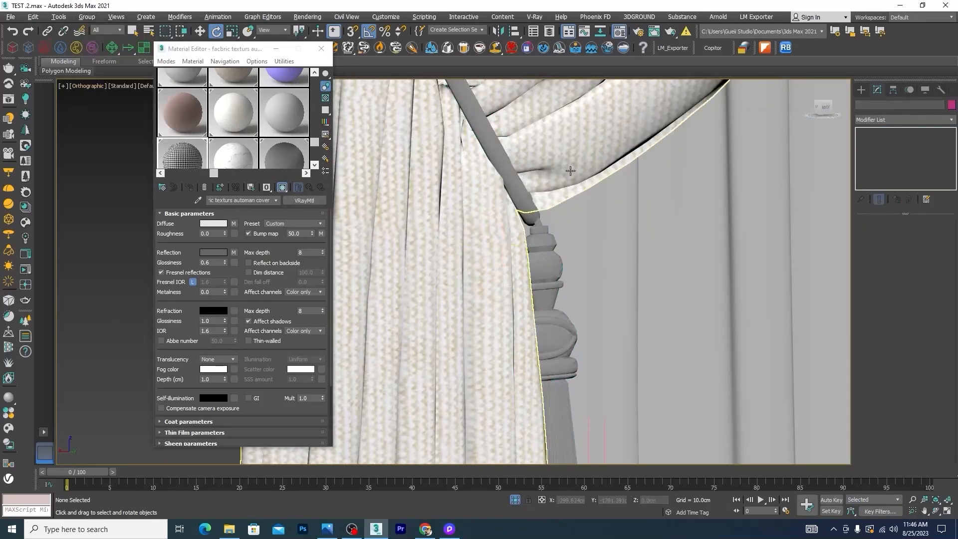
# Delete the UVW Map modifier from the left drape's tieback strap.
pyautogui.scroll(3, 508, 169)
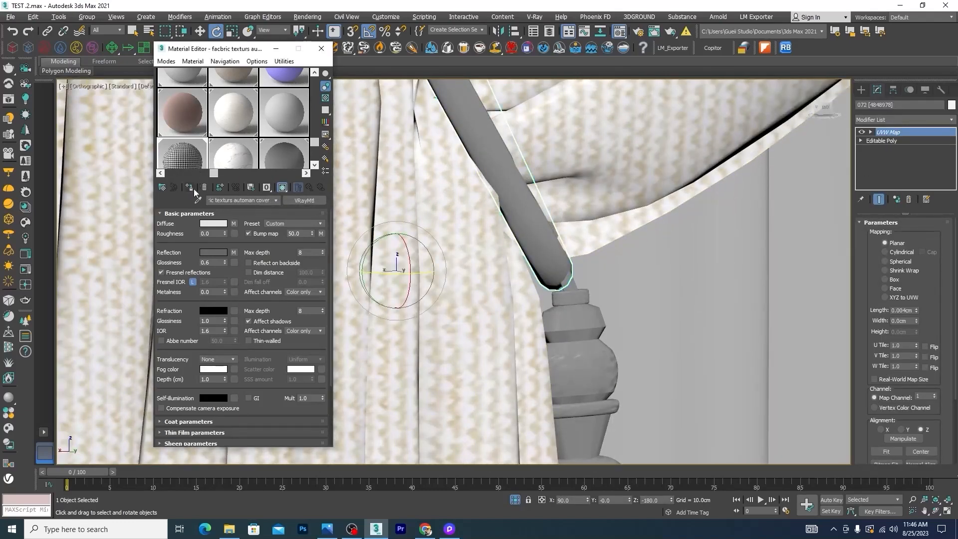
pyautogui.scroll(-6, 514, 198)
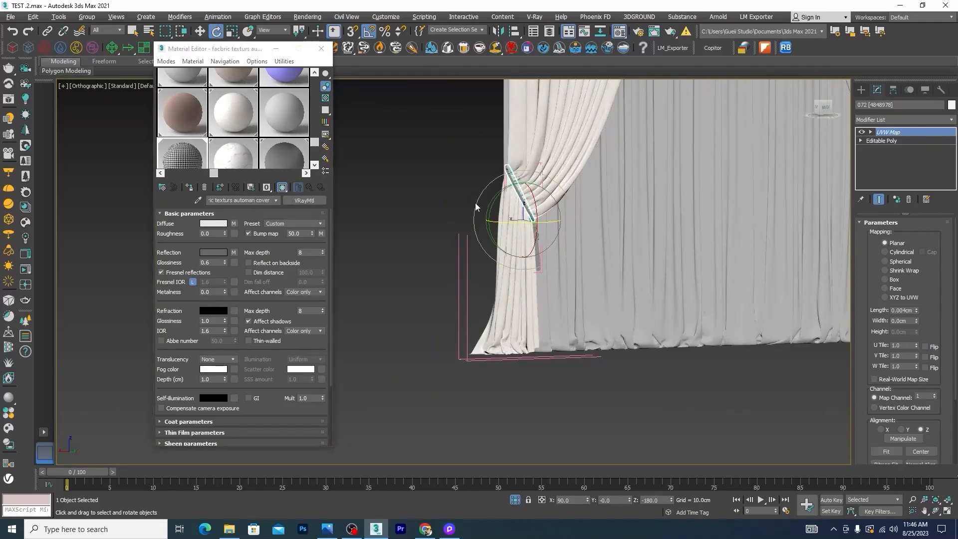
pyautogui.scroll(4, 523, 200)
pyautogui.scroll(5, 523, 200)
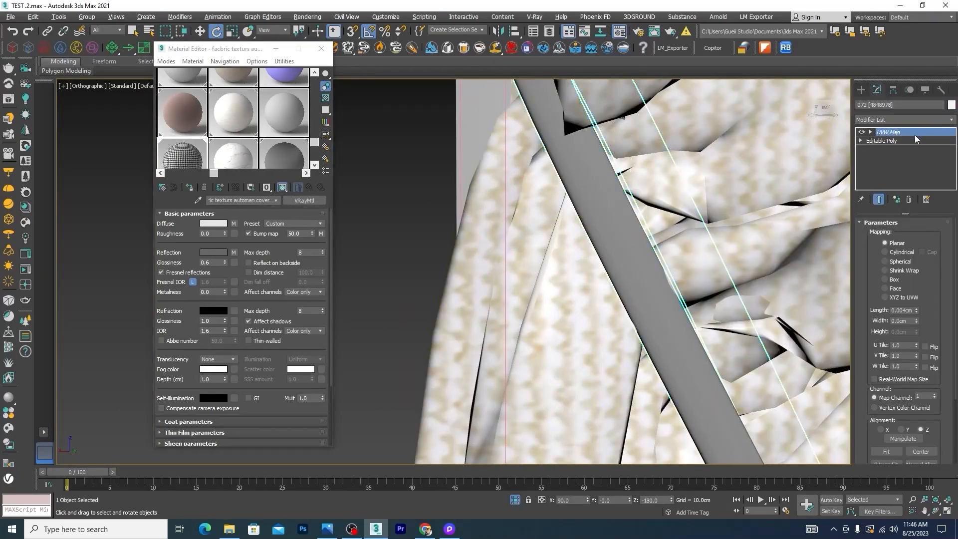
pyautogui.click(908, 199)
pyautogui.scroll(-6, 501, 254)
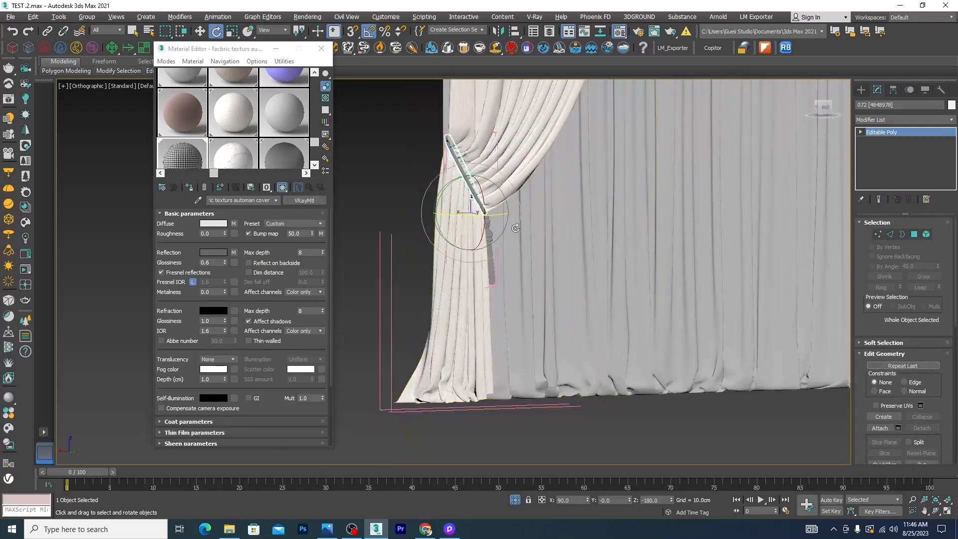
# Assign the beige "FABRIC TEXTURS" material to the fringe of the left tieback tassel.
pyautogui.scroll(6, 500, 254)
pyautogui.click(519, 253)
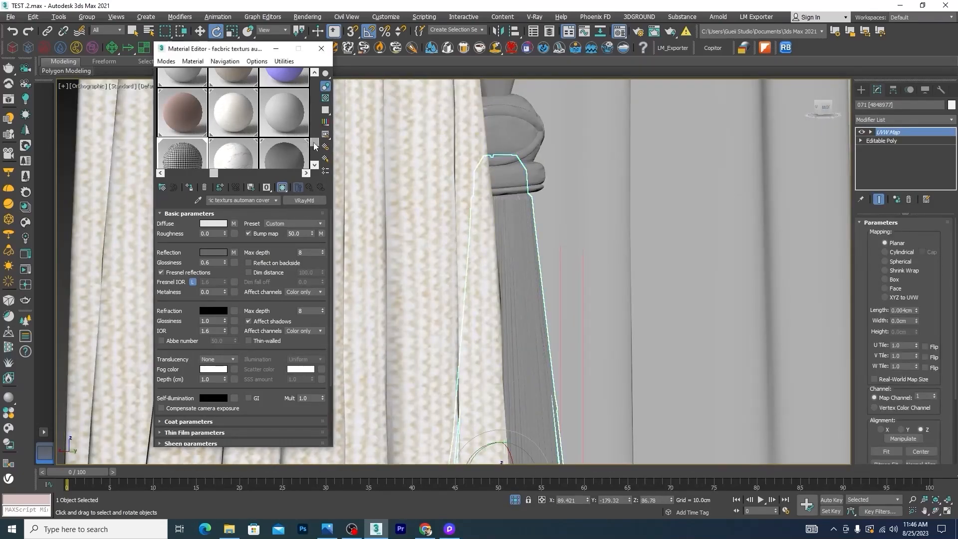
pyautogui.scroll(2, 260, 144)
pyautogui.click(204, 164)
pyautogui.click(189, 187)
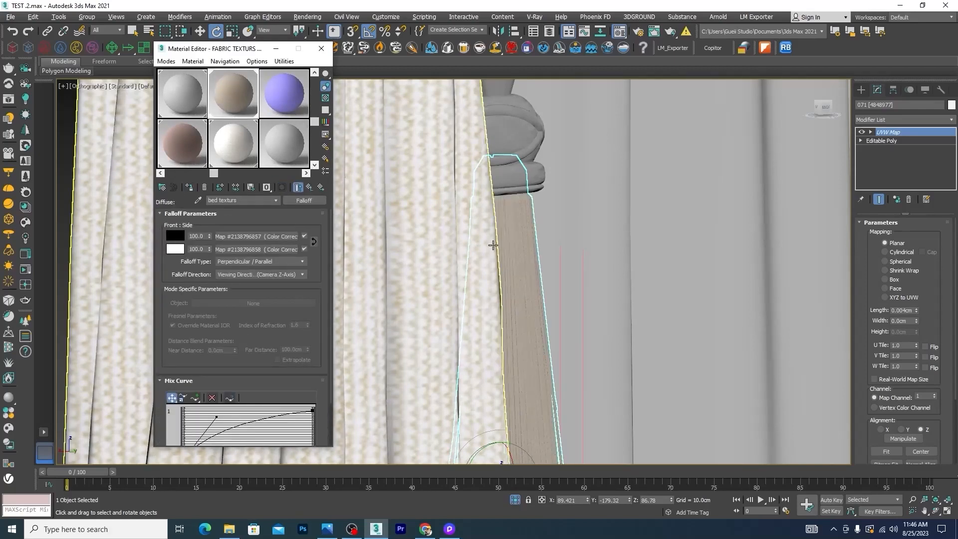
pyautogui.scroll(4, 499, 225)
pyautogui.scroll(-4, 499, 224)
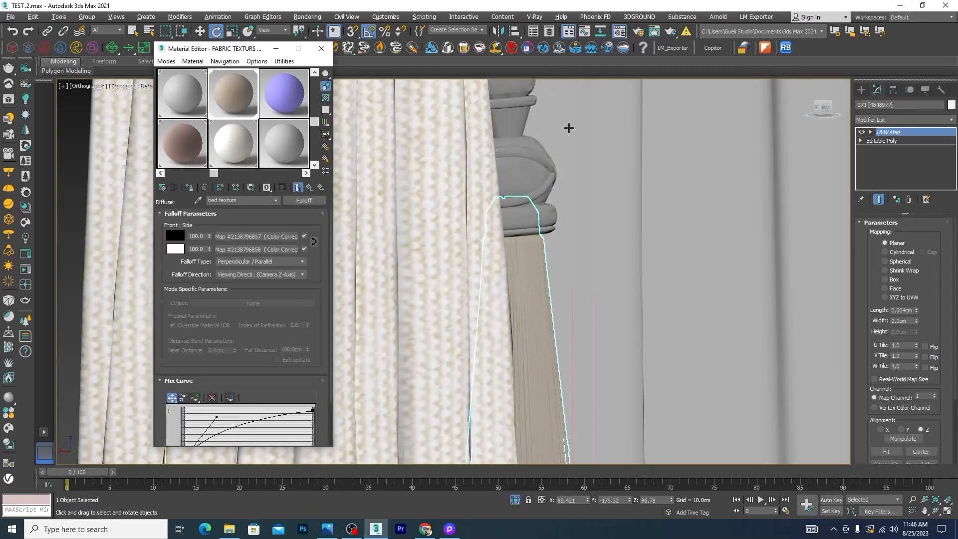
# Assign the "Metallic_Paint_Bronze #0" material to the turned head of the left tassel and clear the selection.
pyautogui.scroll(2, 524, 176)
pyautogui.click(533, 187)
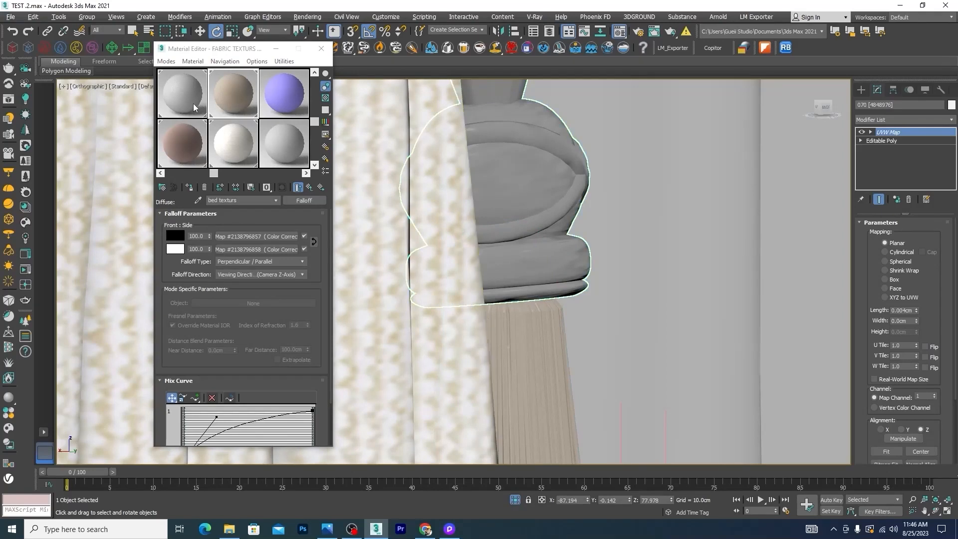
pyautogui.moveTo(214, 173); pyautogui.dragTo(166, 173)
pyautogui.click(182, 143)
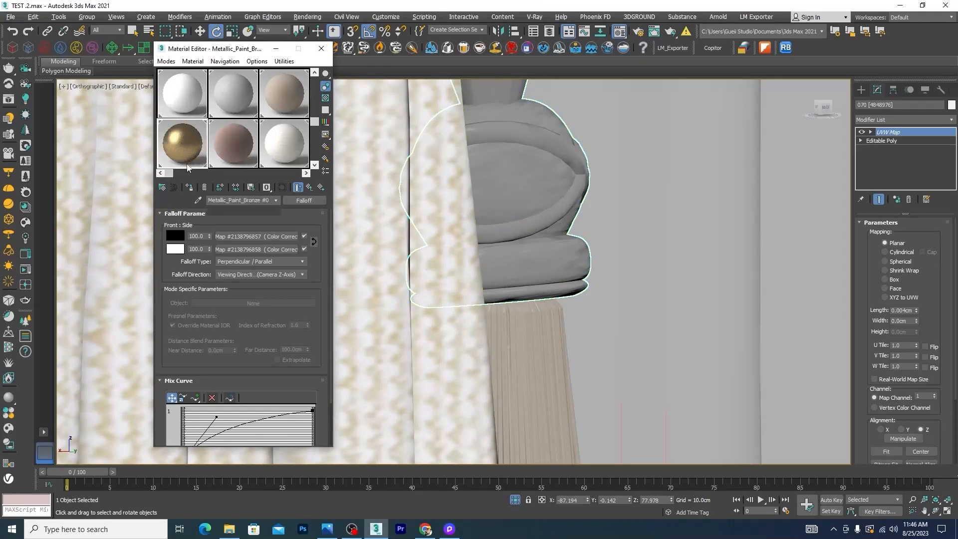
pyautogui.click(189, 188)
pyautogui.scroll(-10, 508, 229)
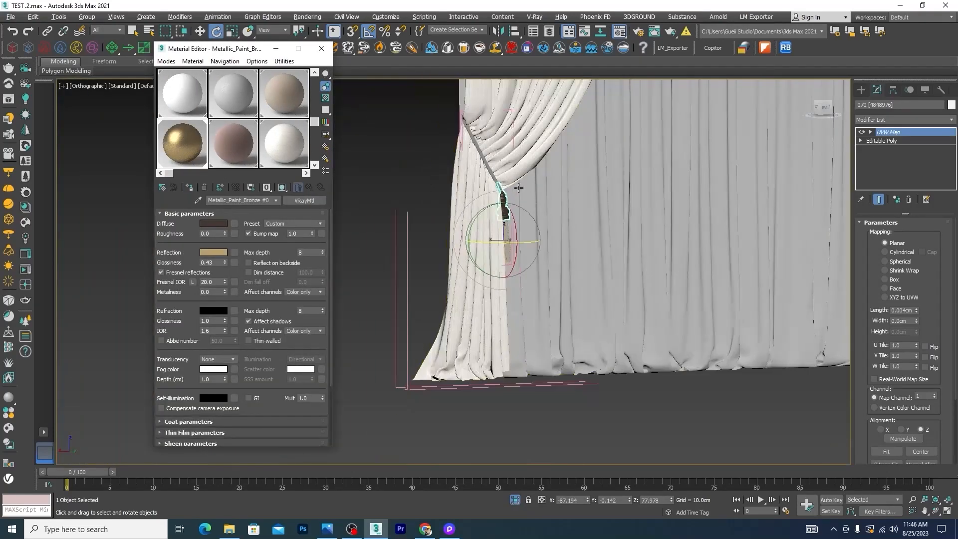
pyautogui.click(586, 432)
# Assign the brown "velvet texturs" material to the left drape's tieback strap.
pyautogui.scroll(8, 515, 205)
pyautogui.scroll(4, 514, 205)
pyautogui.click(493, 199)
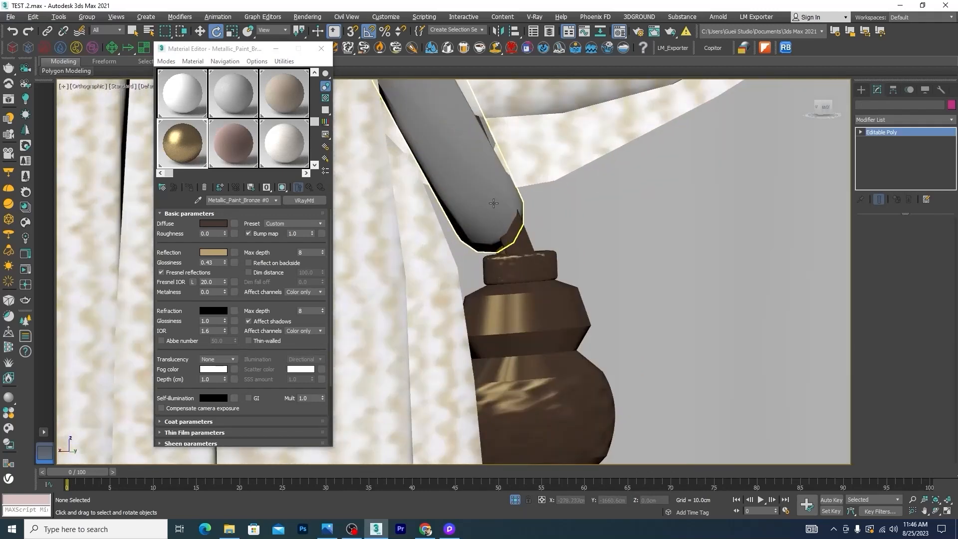
pyautogui.moveTo(314, 123); pyautogui.dragTo(314, 152)
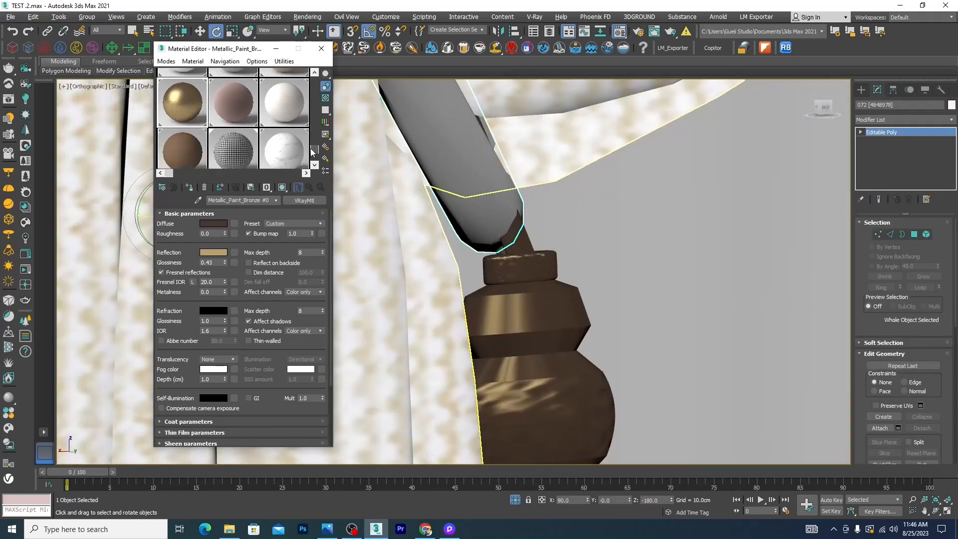
pyautogui.click(233, 143)
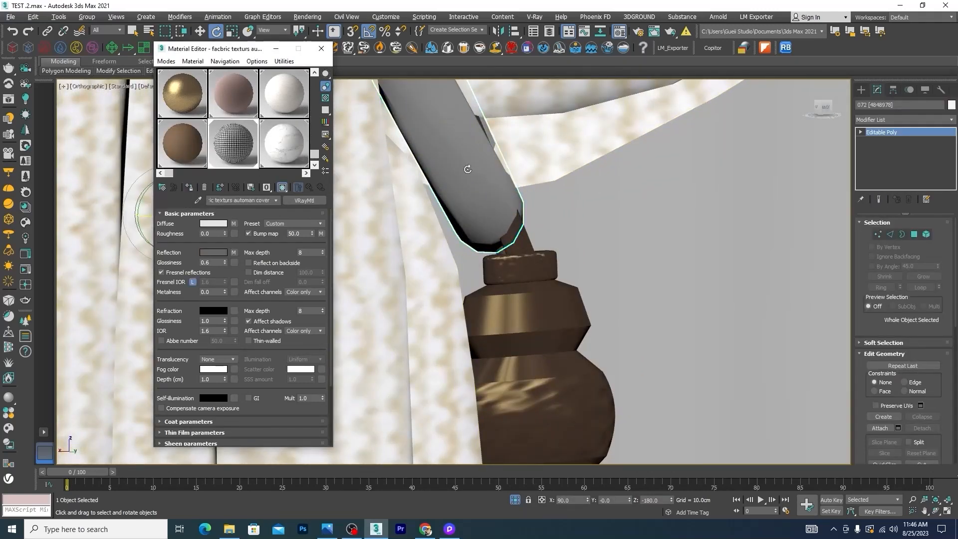
pyautogui.click(185, 155)
pyautogui.click(189, 187)
pyautogui.scroll(-5, 494, 196)
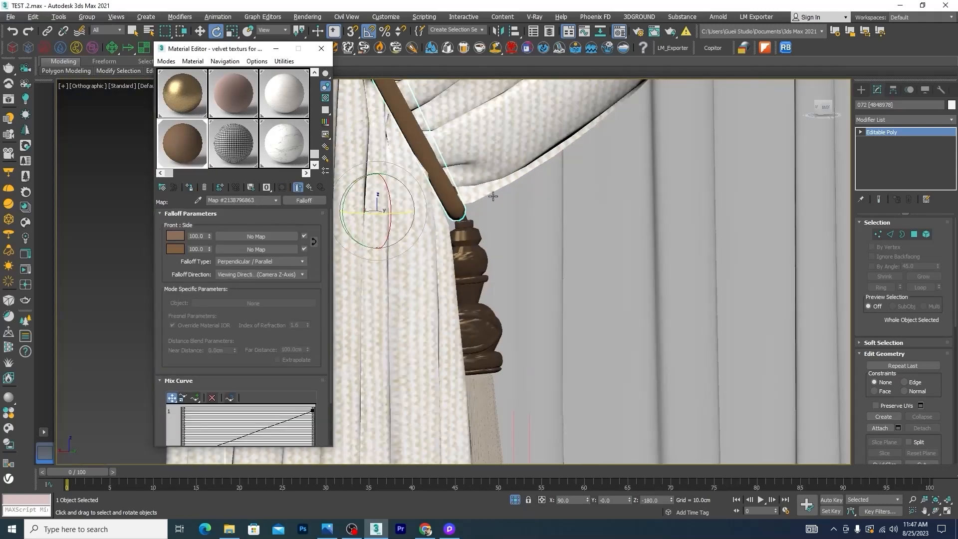
# Open the right drape's tieback group and assign the brown "velvet texturs" material to its strap.
pyautogui.scroll(-8, 493, 196)
pyautogui.scroll(5, 566, 180)
pyautogui.scroll(4, 523, 195)
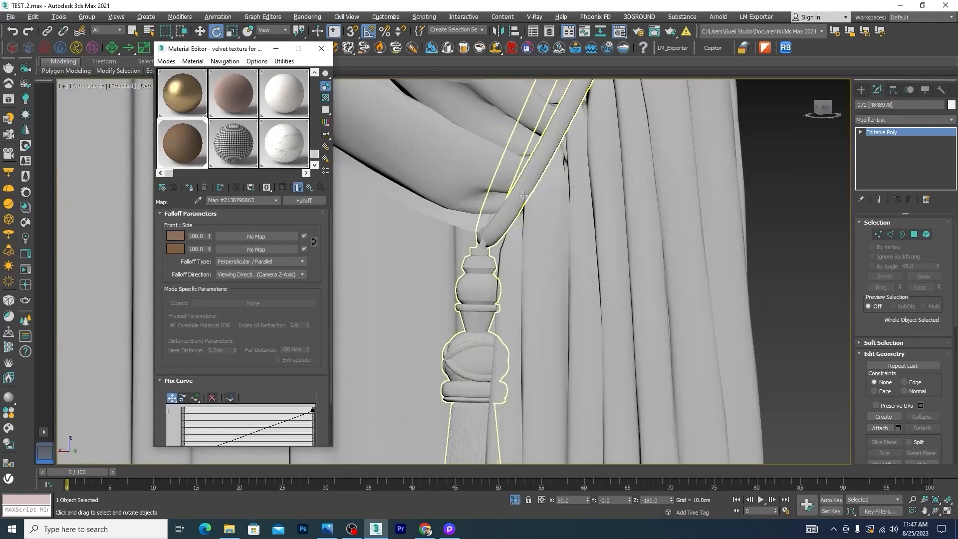
pyautogui.click(524, 195)
pyautogui.click(87, 17)
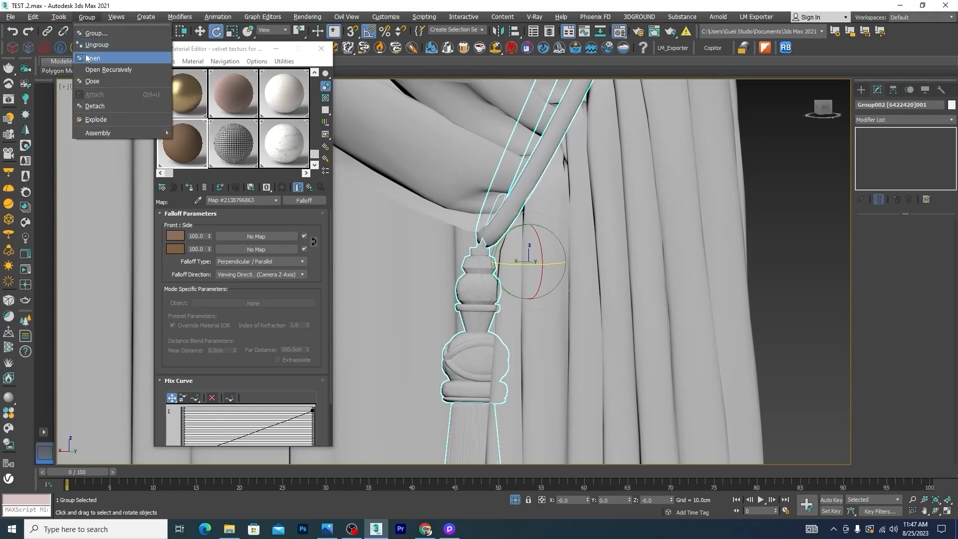
pyautogui.click(86, 58)
pyautogui.click(526, 185)
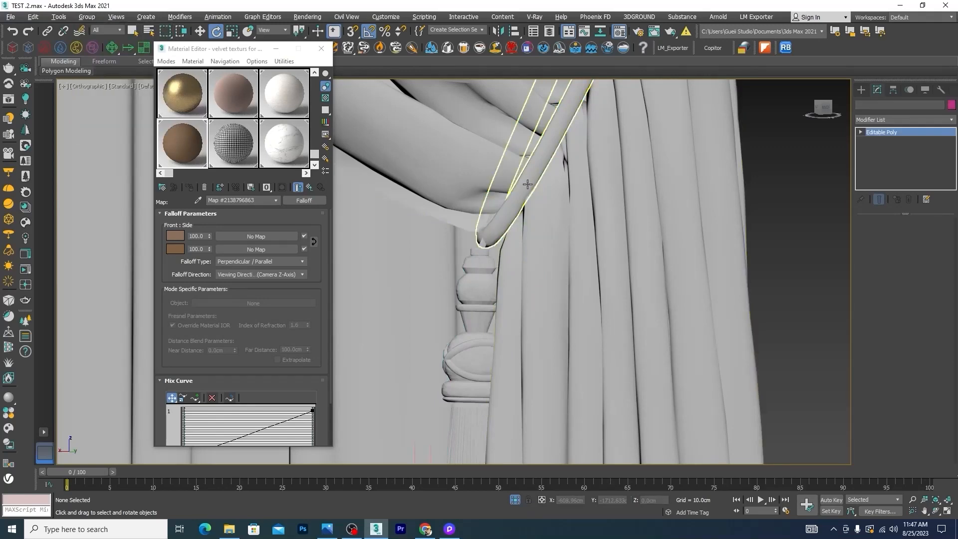
pyautogui.click(191, 187)
# Assign the "Beig colour velvet texturs" material to the tied-back drape at the curtain's right side.
pyautogui.click(478, 178)
pyautogui.click(285, 106)
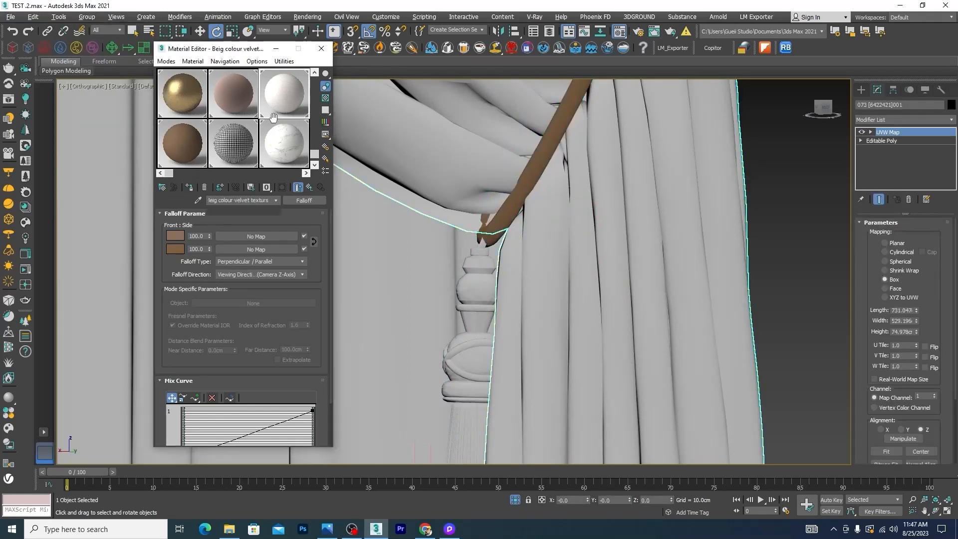
pyautogui.click(190, 187)
pyautogui.scroll(-6, 616, 209)
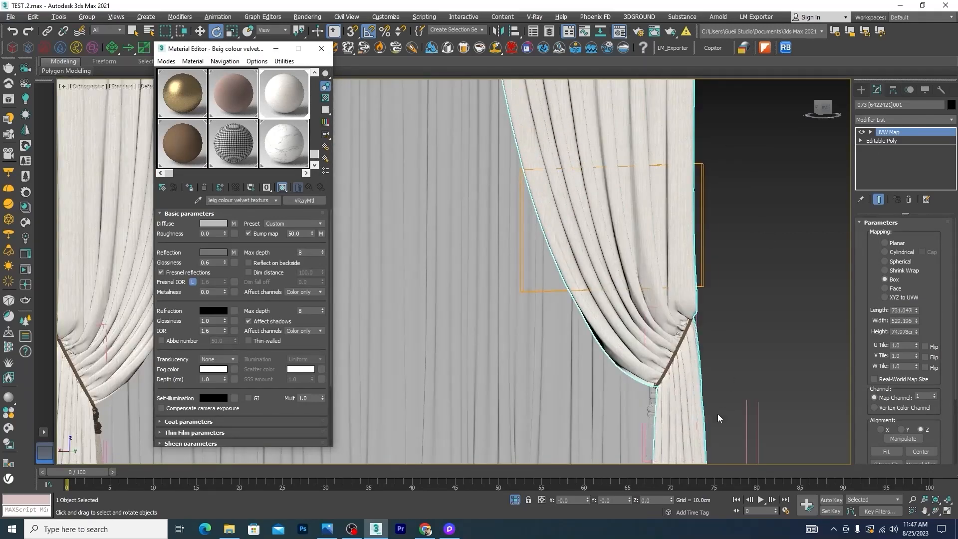
# Assign the "Metallic_Paint_Bronze #0" material to the turned head of the right tieback tassel.
pyautogui.scroll(5, 664, 394)
pyautogui.scroll(-3, 574, 300)
pyautogui.scroll(4, 561, 259)
pyautogui.click(561, 259)
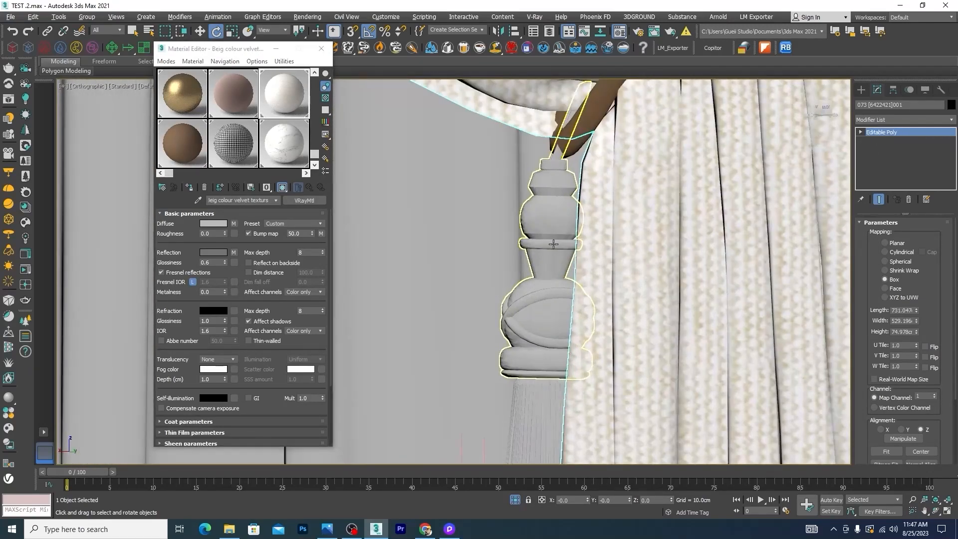
pyautogui.click(178, 95)
pyautogui.click(188, 187)
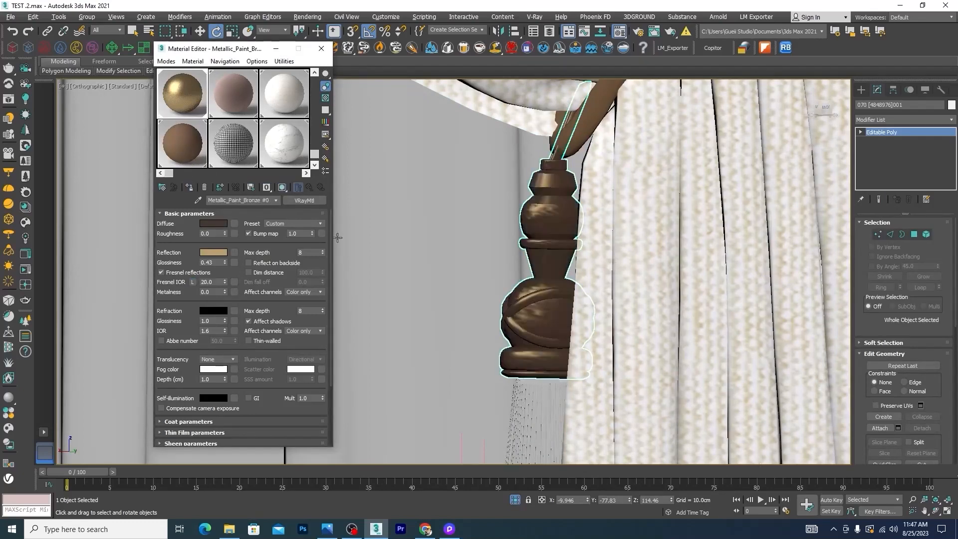
# Assign the beige "FABRIC TEXTURS" material to the fringe of the right tieback tassel.
pyautogui.click(542, 425)
pyautogui.moveTo(314, 155); pyautogui.dragTo(313, 107)
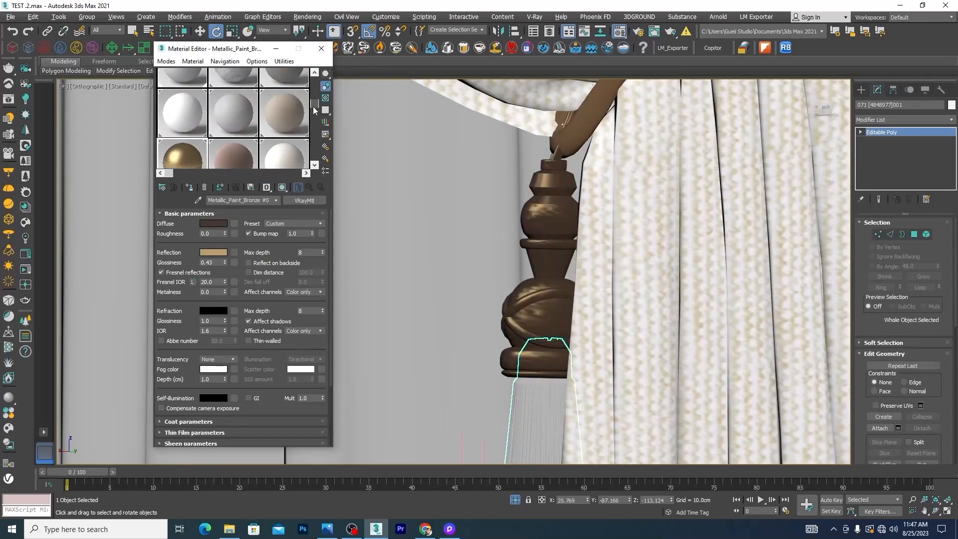
pyautogui.click(238, 153)
pyautogui.click(188, 187)
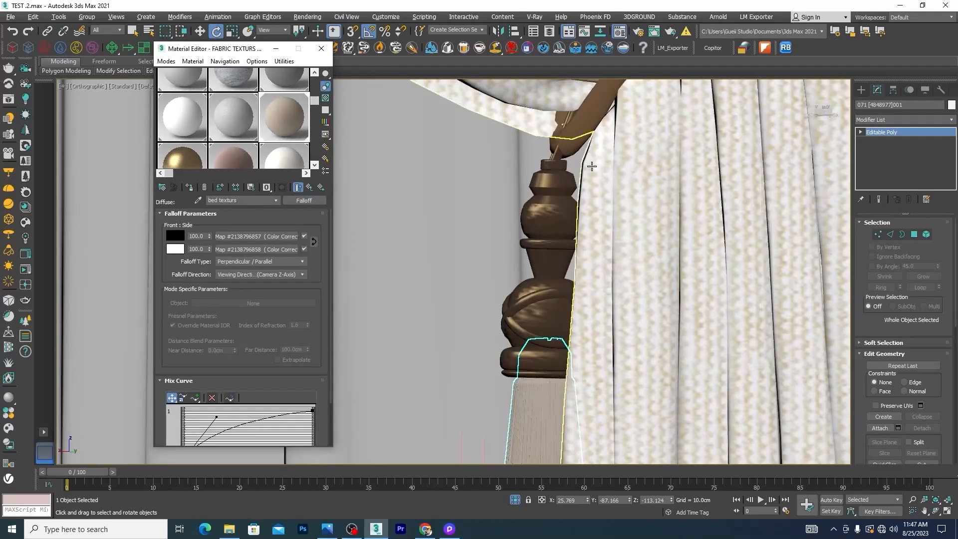
pyautogui.scroll(-8, 569, 145)
# Clear the selection of curtain parts and exit isolation to bring back the whole room.
pyautogui.click(701, 163)
pyautogui.moveTo(701, 163); pyautogui.dragTo(659, 231, button='middle')
pyautogui.scroll(5, 391, 193)
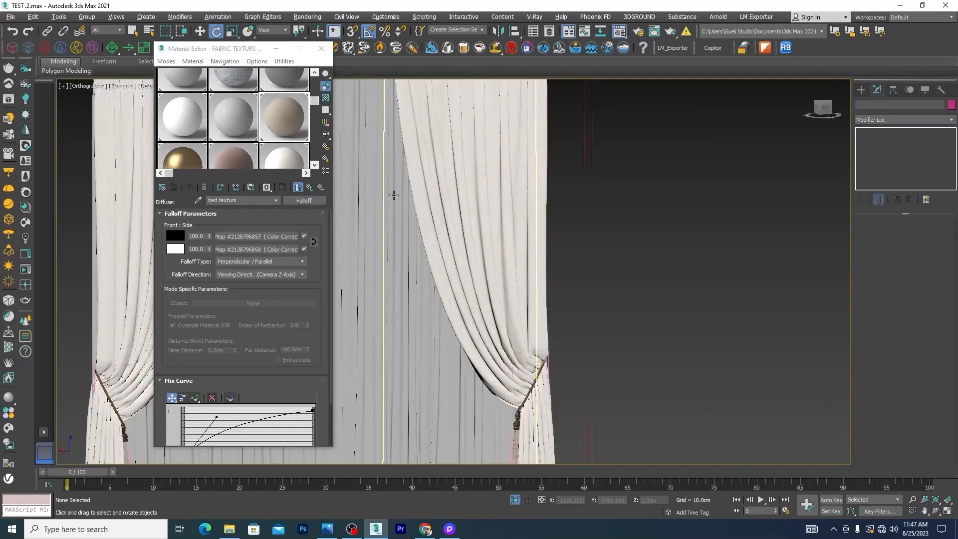
pyautogui.scroll(-5, 548, 214)
pyautogui.scroll(2, 495, 189)
pyautogui.click(494, 189)
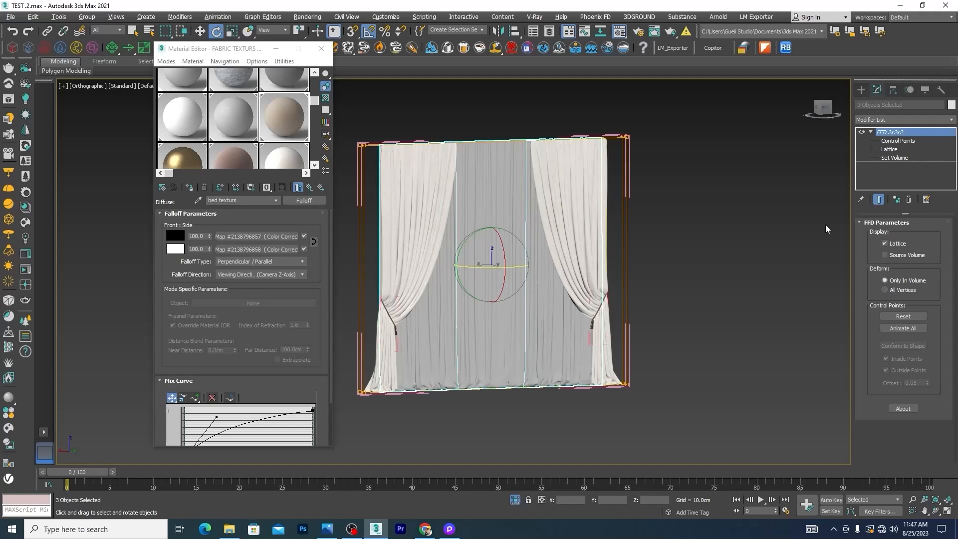
pyautogui.click(730, 217)
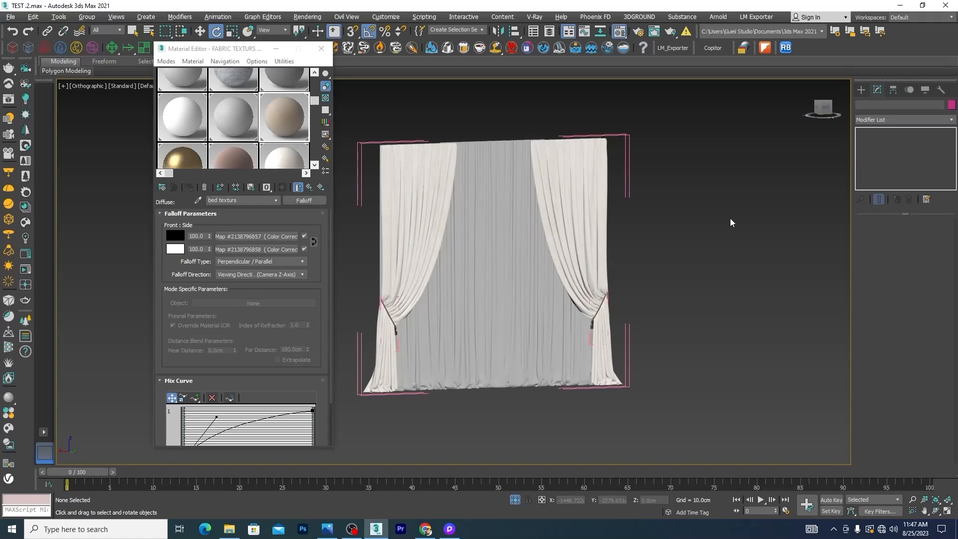
pyautogui.click(516, 498)
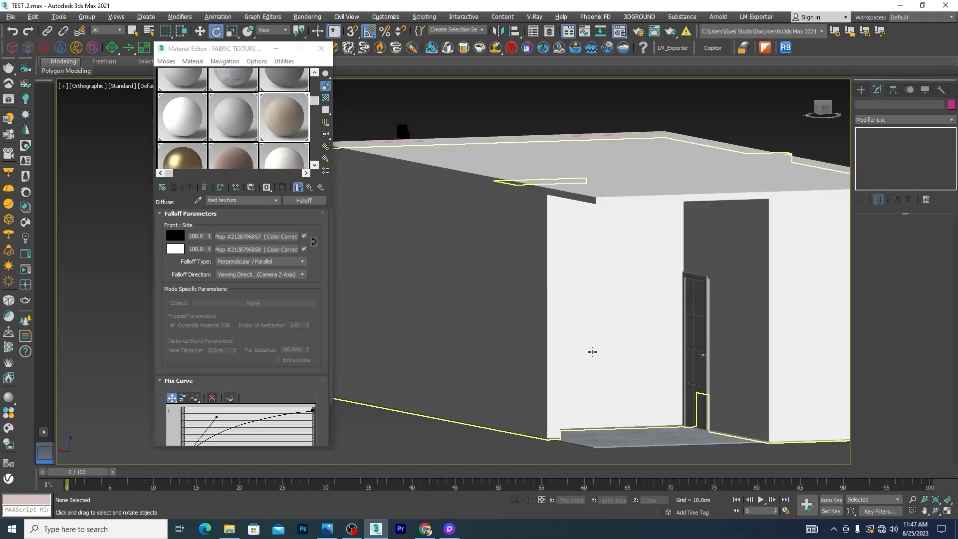
# Isolate the floor lamp beside the sofa and the left bedside lamp's shade, and check both in the reference image 1.png in Photos.
pyautogui.hotkey('alt', 'w')
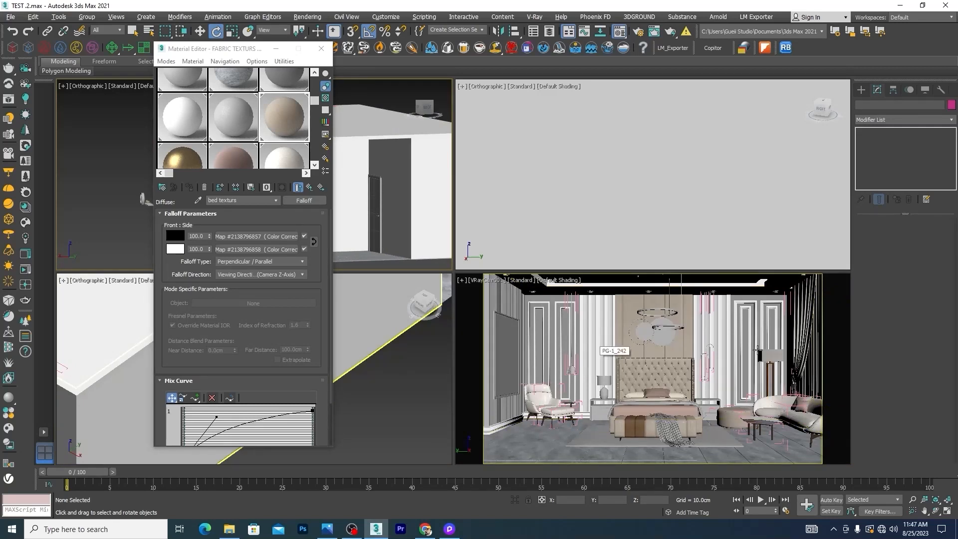
pyautogui.click(772, 355)
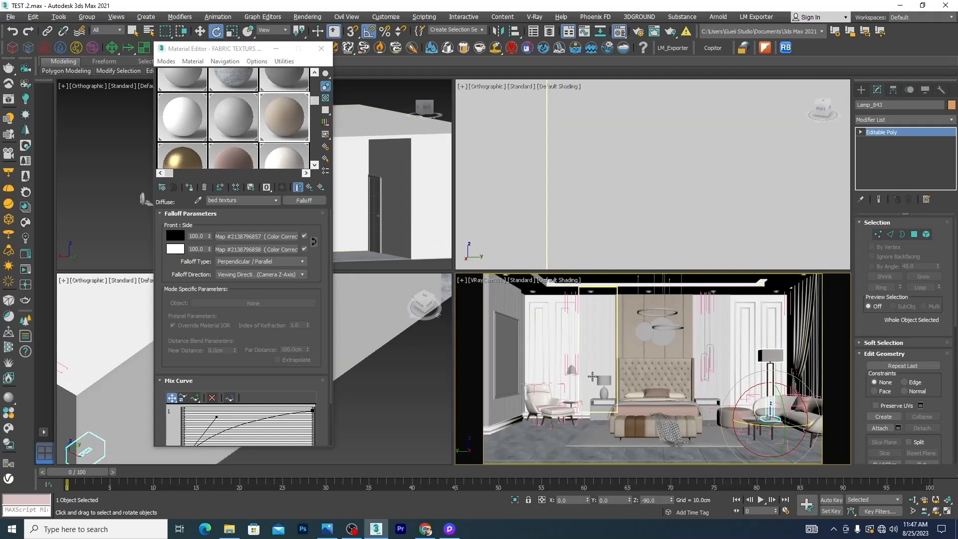
pyautogui.keyDown('ctrl'); pyautogui.click(603, 380); pyautogui.keyUp('ctrl')
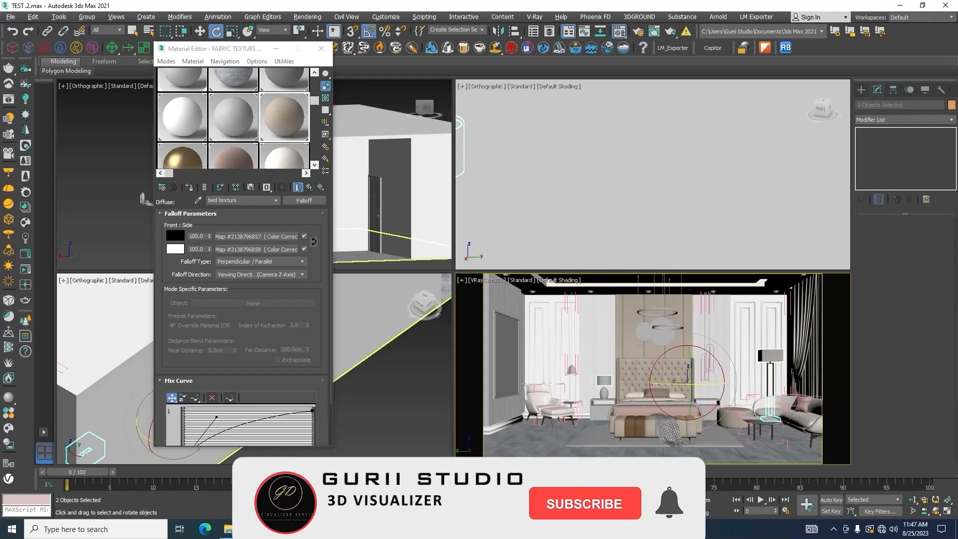
pyautogui.hotkey('alt', 'q')
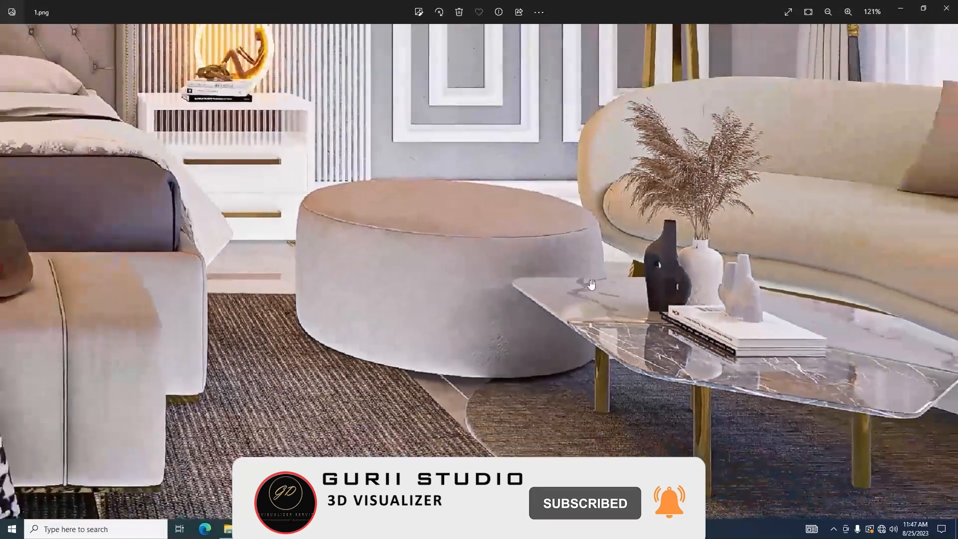
pyautogui.keyDown('ctrl'); pyautogui.scroll(-2, 595, 188); pyautogui.keyUp('ctrl')
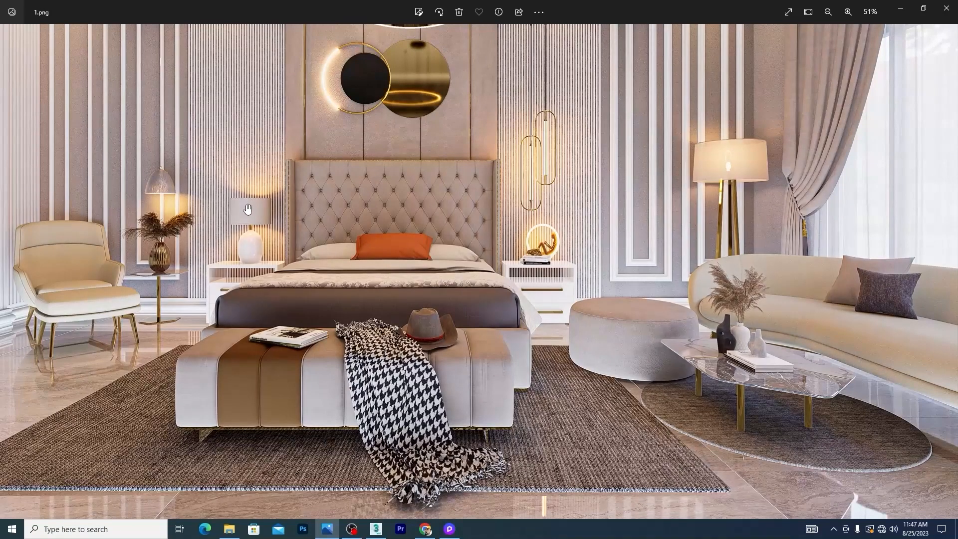
pyautogui.click(900, 9)
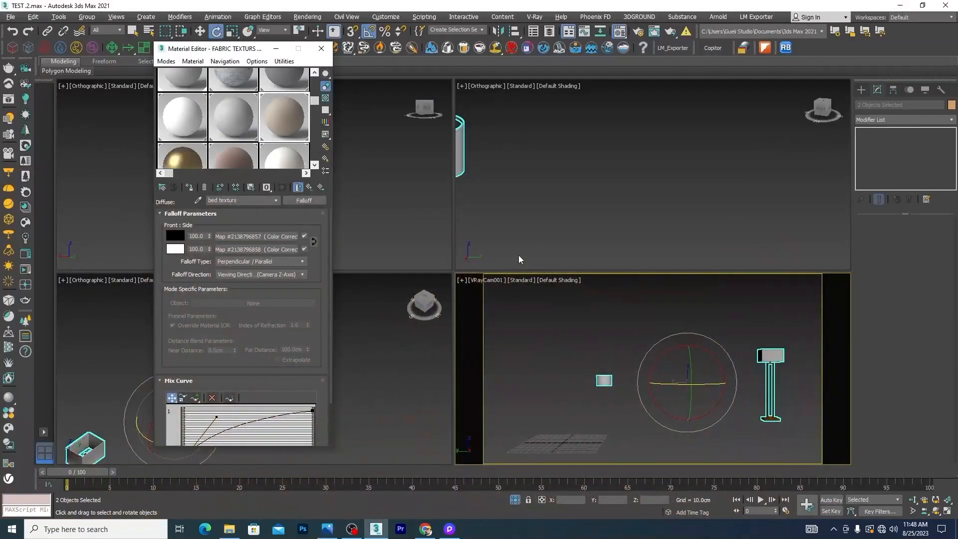
# Clear the lamp selection, show both isolated lamps enlarged in a single maximized viewport, and look through the material samples for their material.
pyautogui.moveTo(250, 49); pyautogui.dragTo(164, 65)
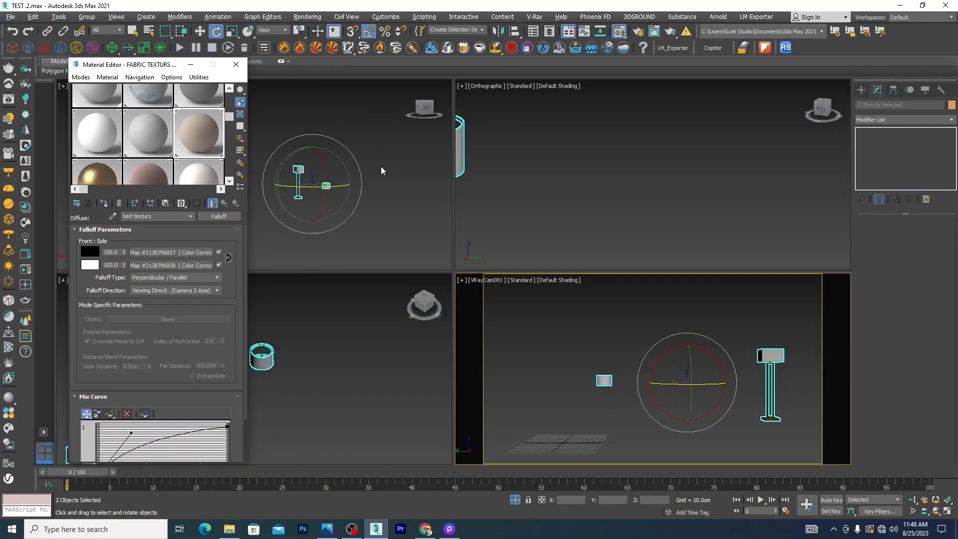
pyautogui.click(376, 185)
pyautogui.hotkey('alt', 'w')
pyautogui.scroll(4, 323, 166)
pyautogui.moveTo(802, 326); pyautogui.dragTo(554, 284, button='middle')
pyautogui.scroll(4, 638, 353)
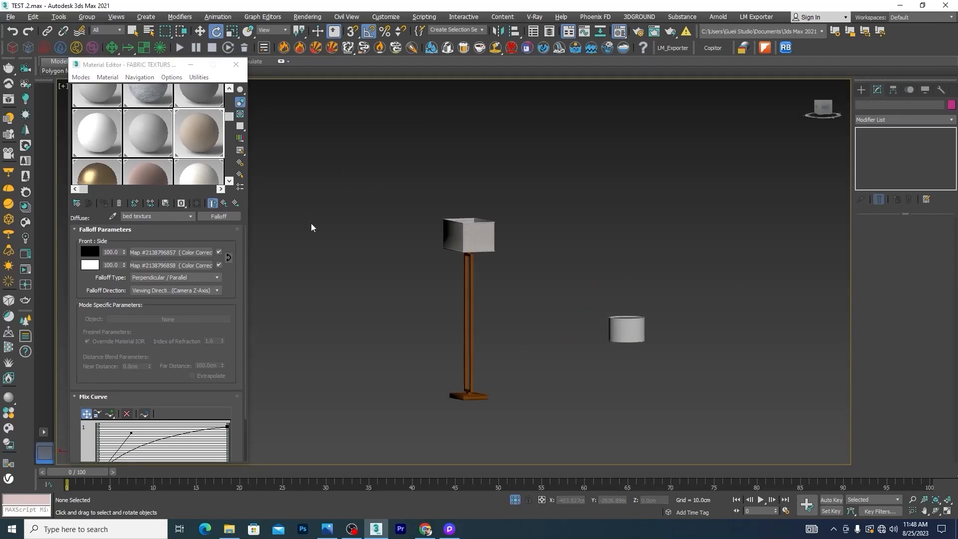
pyautogui.moveTo(229, 116); pyautogui.dragTo(228, 97)
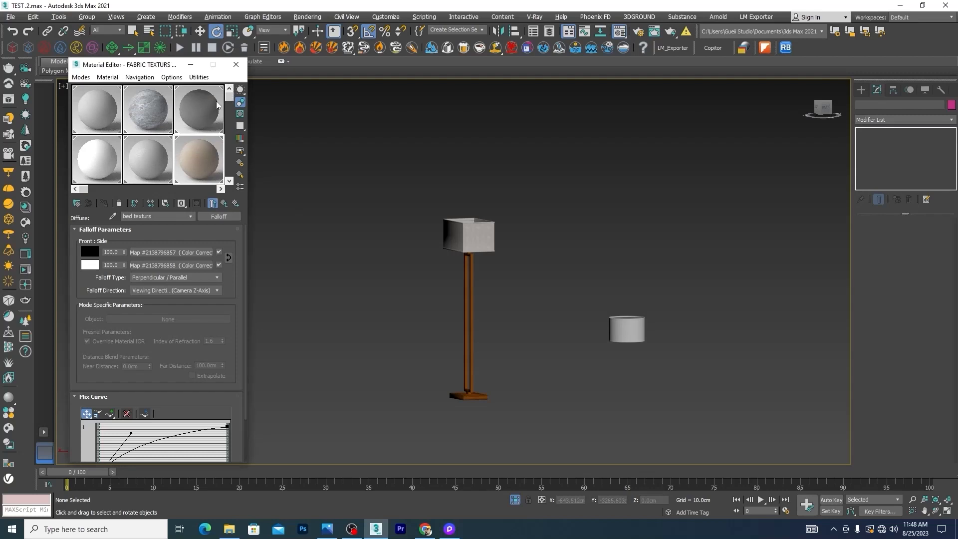
# Rename the SP2209_SOFA_CM238_01 material to "Lamp texturs" and dismiss the D5 Render installer window.
pyautogui.moveTo(83, 189); pyautogui.dragTo(190, 189)
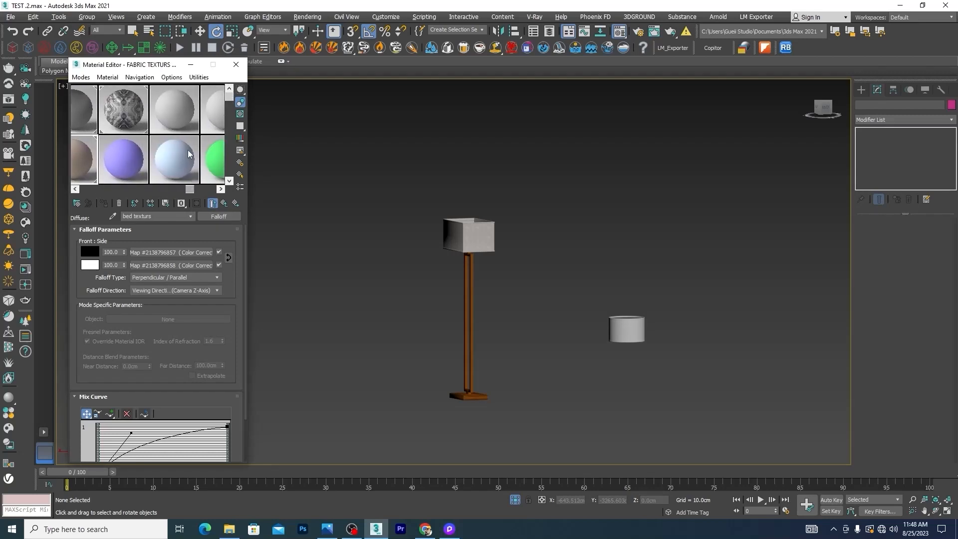
pyautogui.click(178, 105)
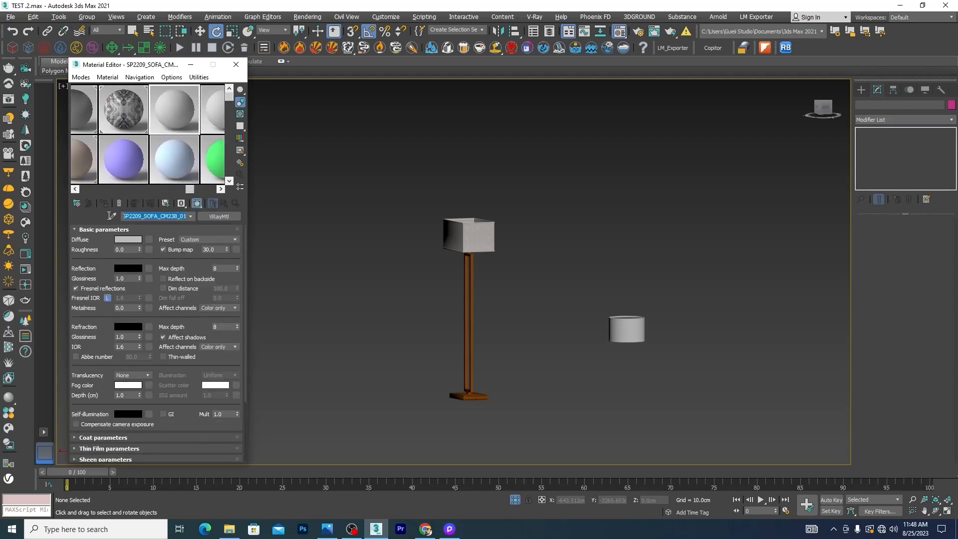
pyautogui.press('BackSpace')
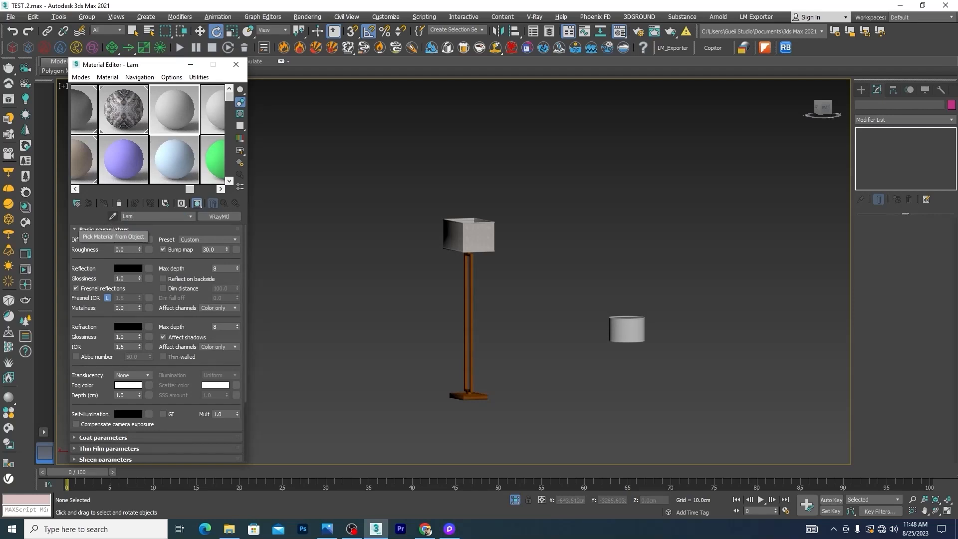
pyautogui.write('Lamp texturs')
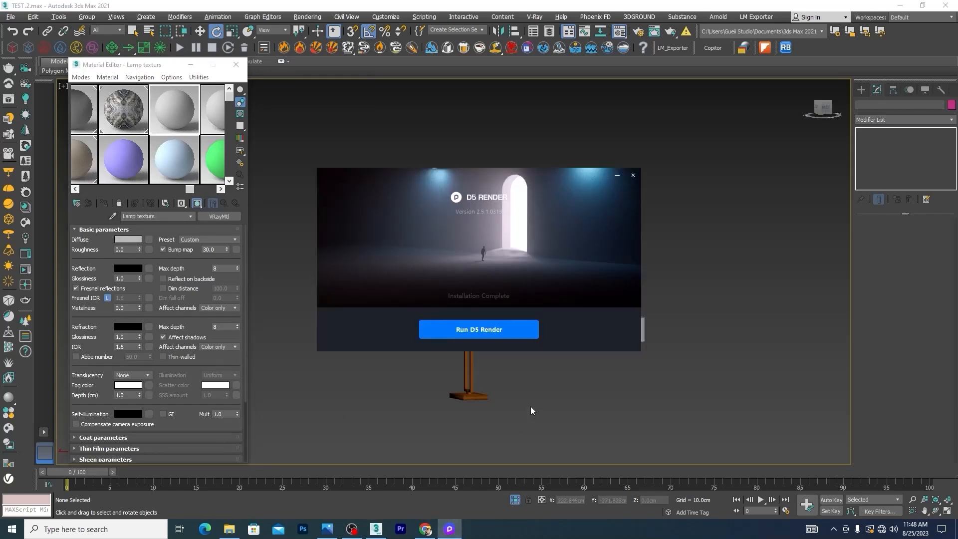
pyautogui.click(618, 176)
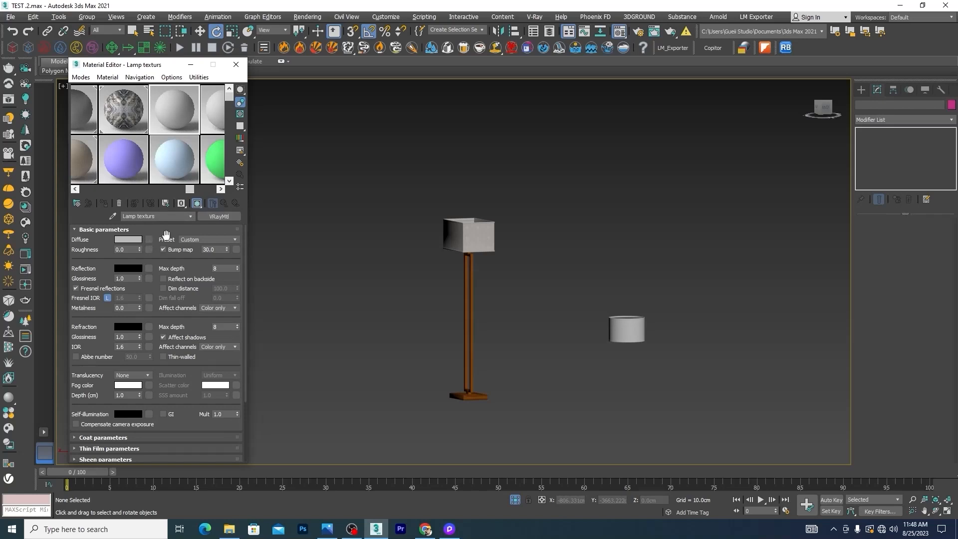
# Detach the floor lamp's wooden posts and base elements as a separate object.
pyautogui.scroll(10, 467, 246)
pyautogui.scroll(-10, 467, 246)
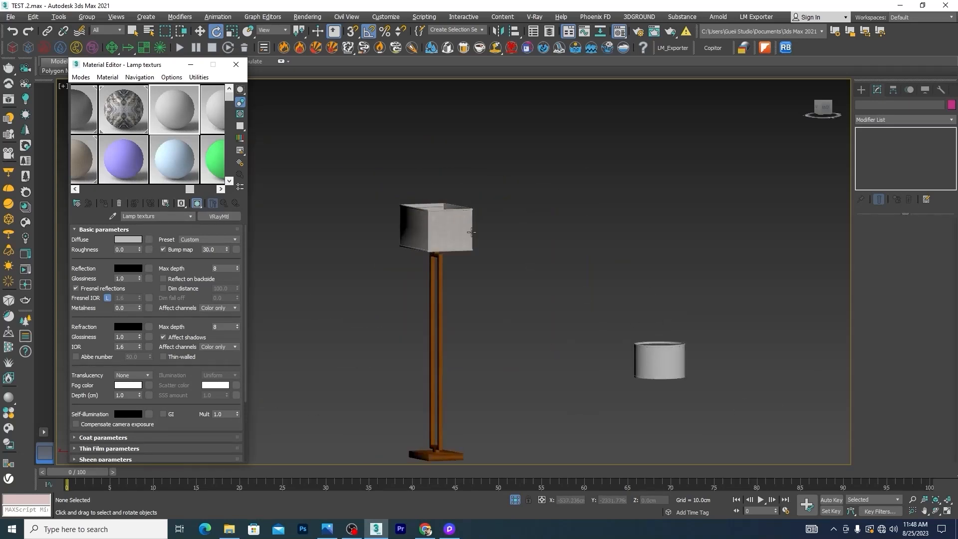
pyautogui.scroll(10, 472, 232)
pyautogui.scroll(-10, 471, 232)
pyautogui.click(453, 206)
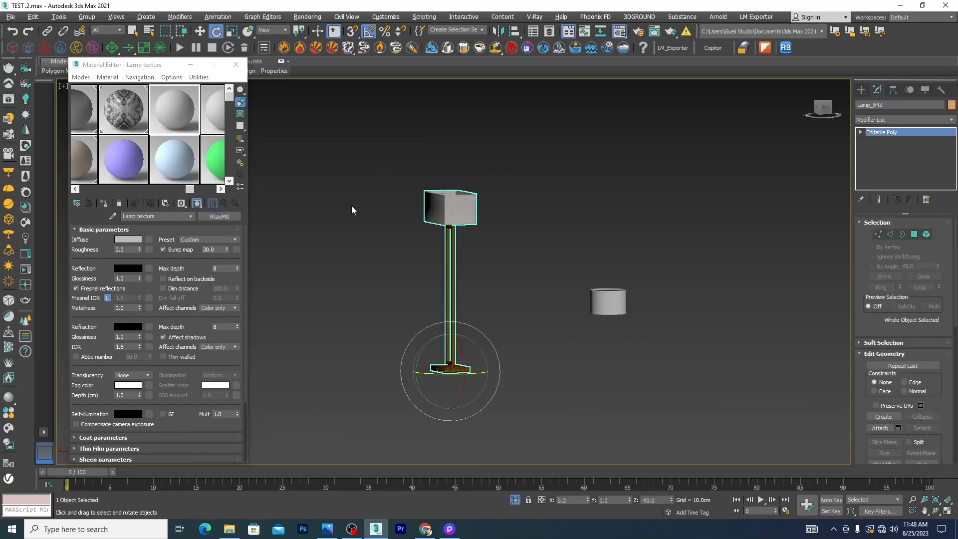
pyautogui.click(925, 235)
pyautogui.moveTo(408, 394); pyautogui.dragTo(410, 392)
pyautogui.scroll(8, 466, 216)
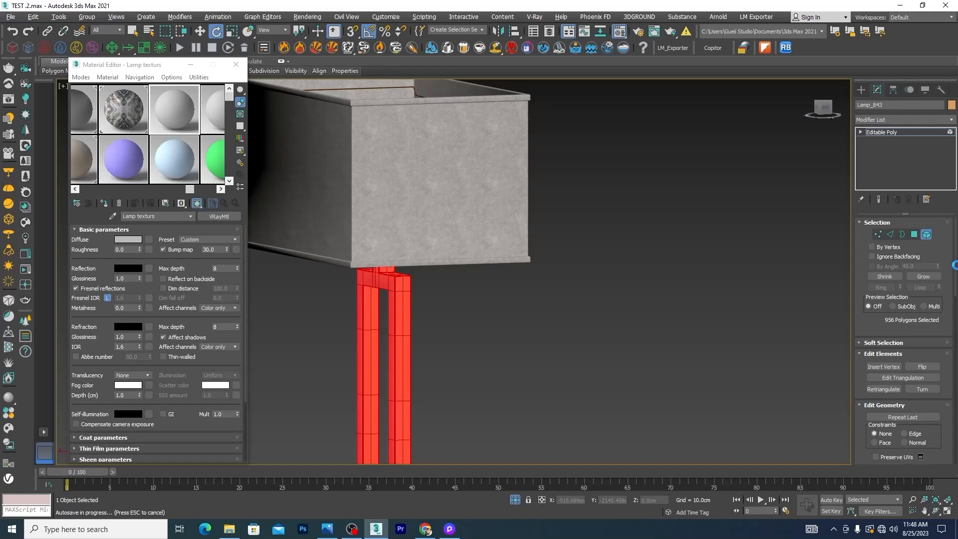
pyautogui.press('Escape')
pyautogui.scroll(-5, 923, 294)
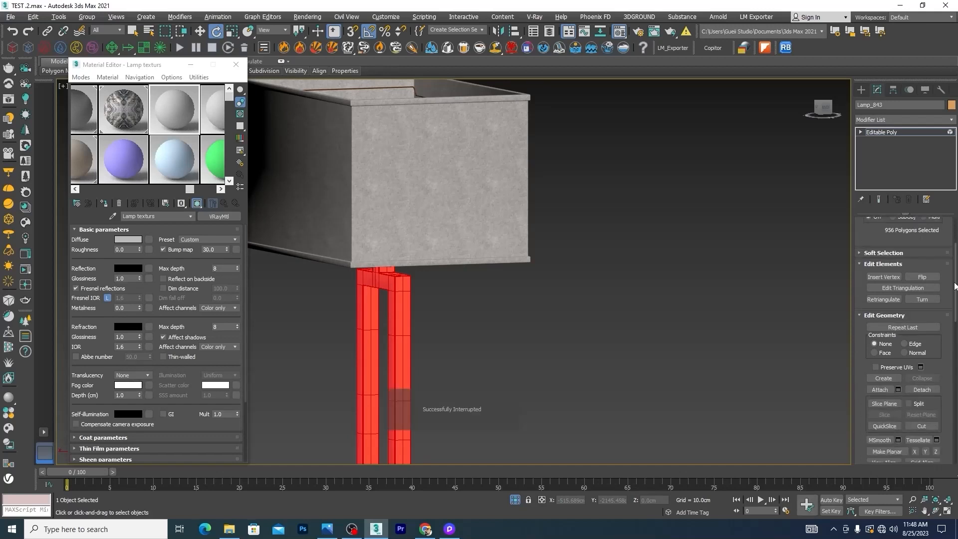
pyautogui.click(923, 294)
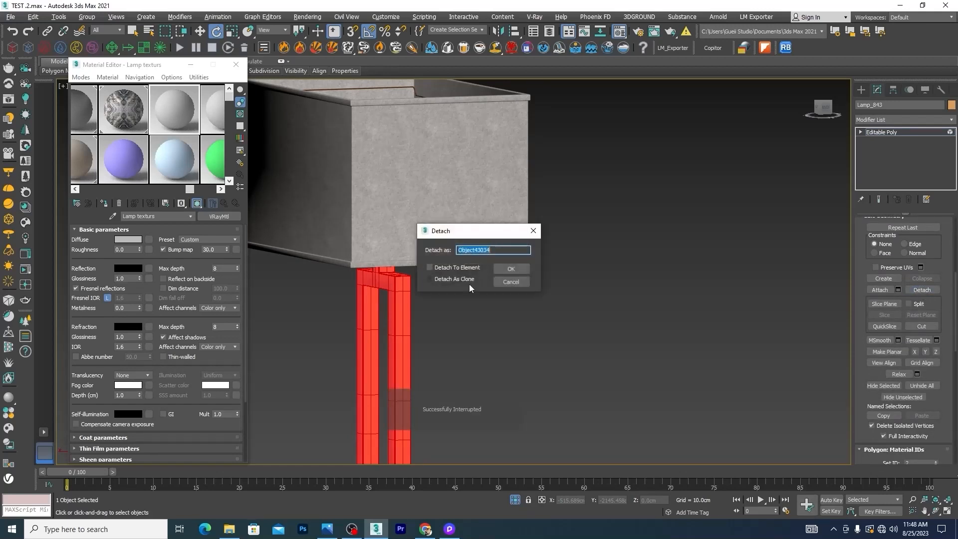
pyautogui.click(512, 268)
# Select only the shade's panel polygons without the rim trim, detach them as a separate object, and clear the selection.
pyautogui.scroll(-4, 540, 246)
pyautogui.scroll(3, 612, 239)
pyautogui.moveTo(625, 233); pyautogui.dragTo(321, 272)
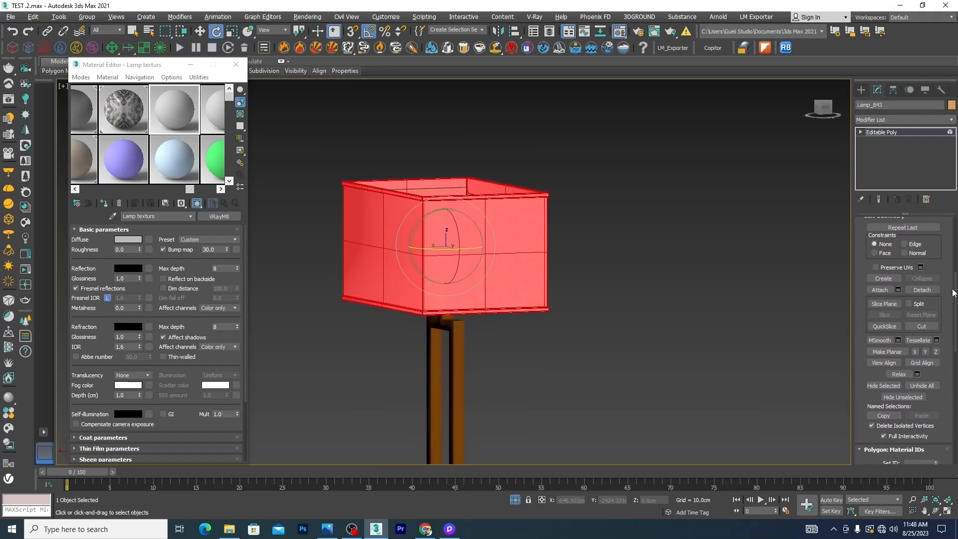
pyautogui.scroll(5, 913, 247)
pyautogui.click(914, 235)
pyautogui.scroll(2, 574, 242)
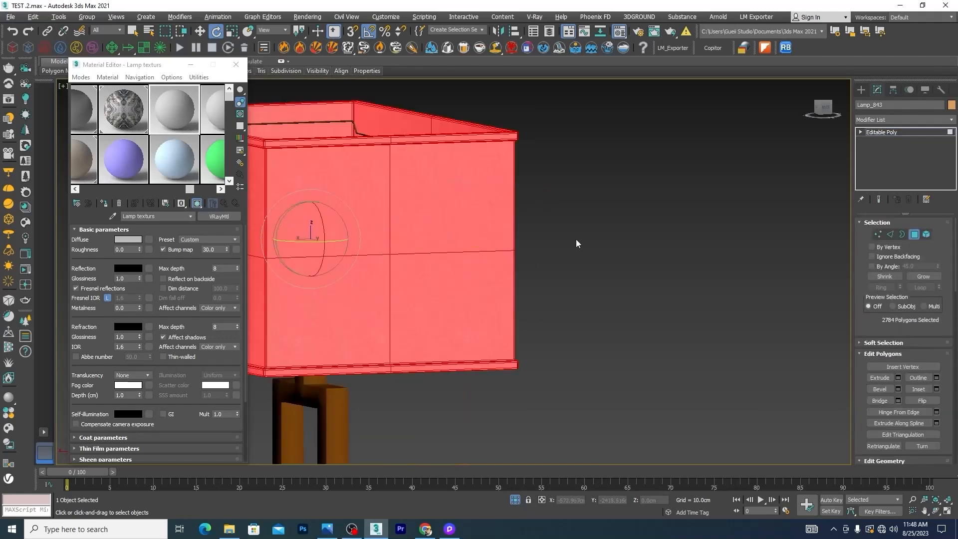
pyautogui.scroll(-3, 627, 221)
pyautogui.moveTo(659, 208); pyautogui.dragTo(277, 244)
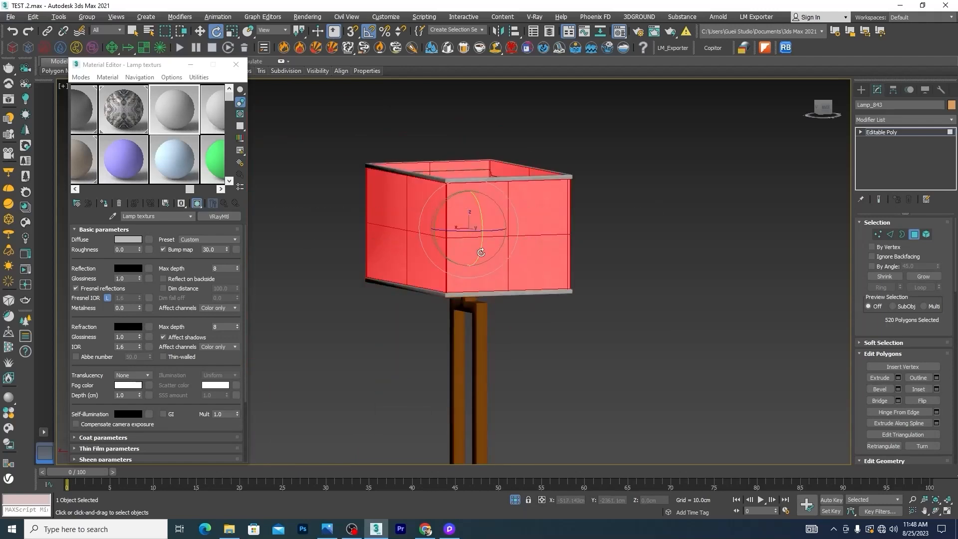
pyautogui.keyDown('alt'); pyautogui.moveTo(474, 275); pyautogui.dragTo(590, 289, button='middle'); pyautogui.keyUp('alt')
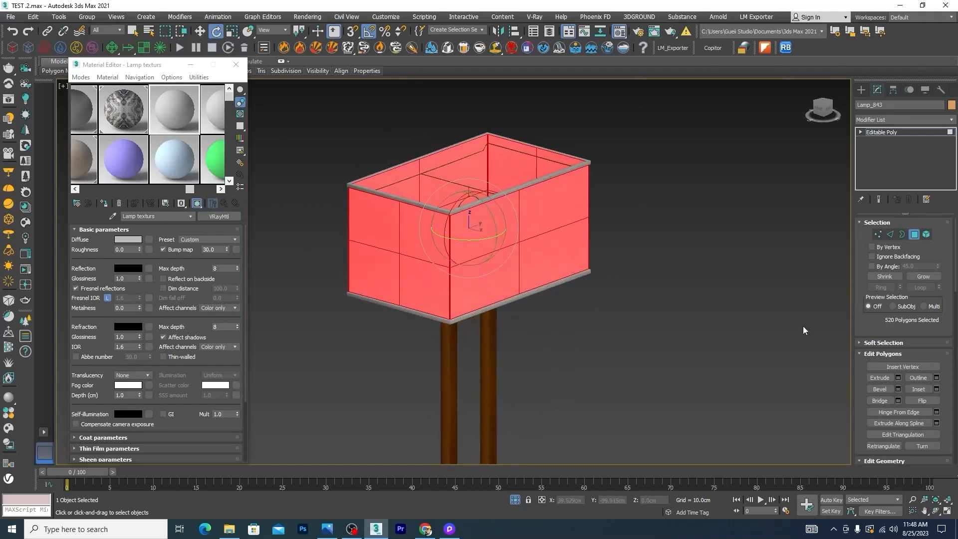
pyautogui.scroll(-10, 921, 342)
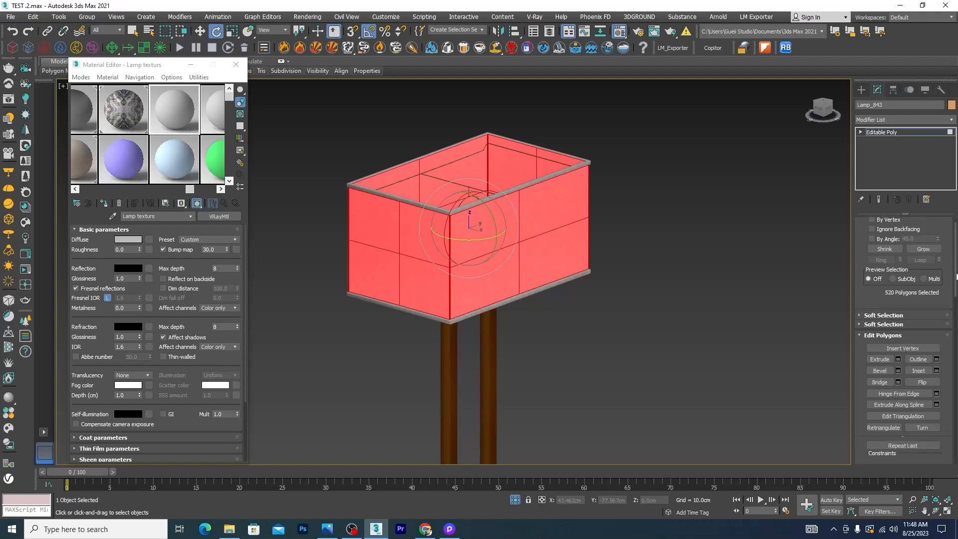
pyautogui.click(922, 343)
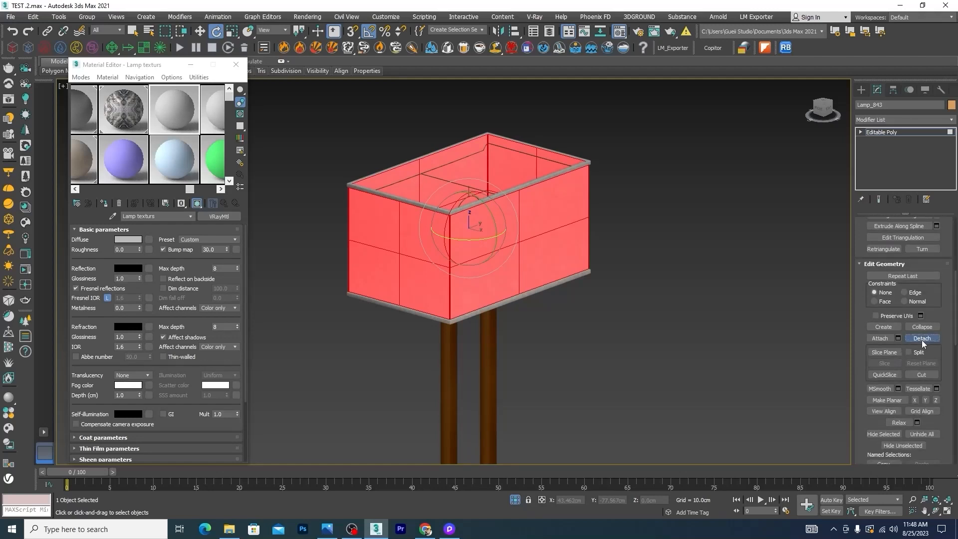
pyautogui.click(509, 270)
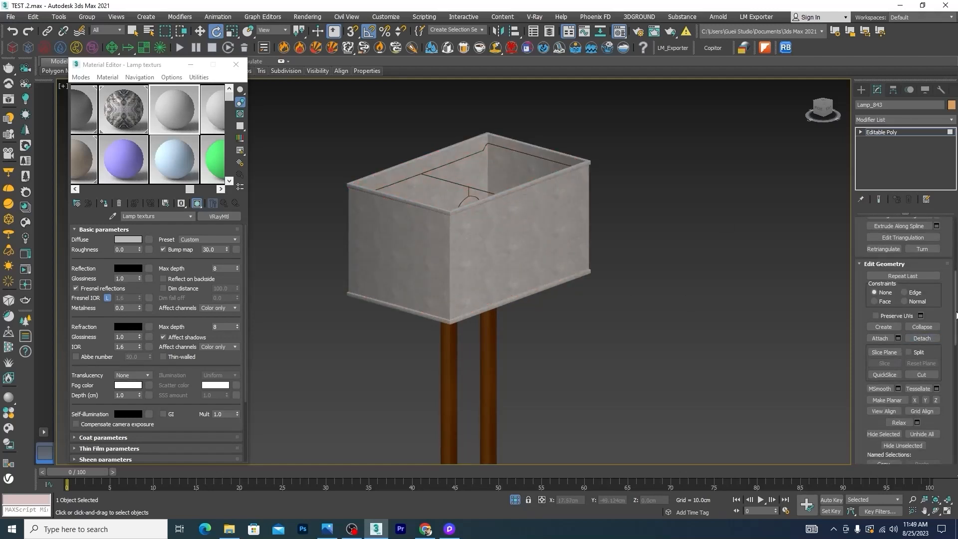
pyautogui.press('4')
pyautogui.click(725, 284)
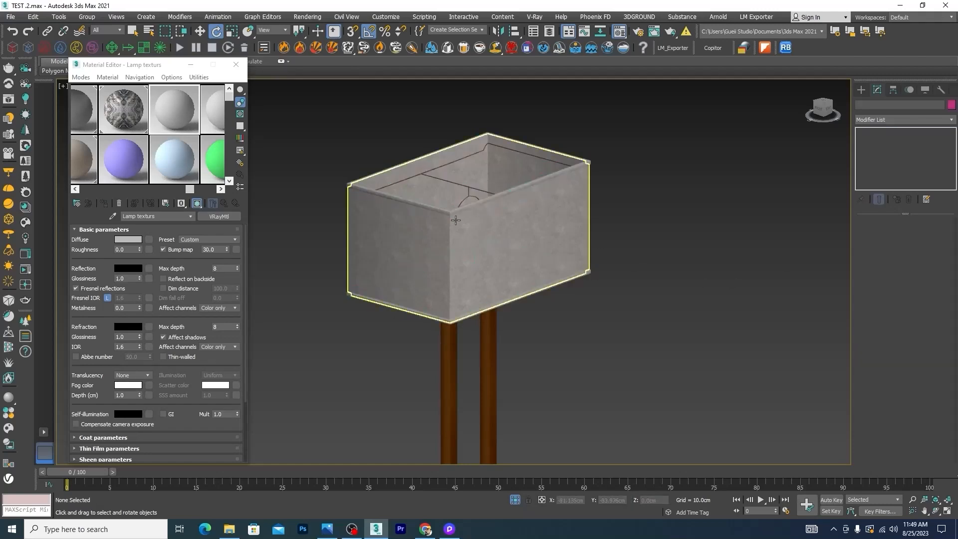
# Assign the Metallic_Paint_Bronze material to the lampshade's rim and inner frame.
pyautogui.scroll(4, 454, 219)
pyautogui.click(454, 220)
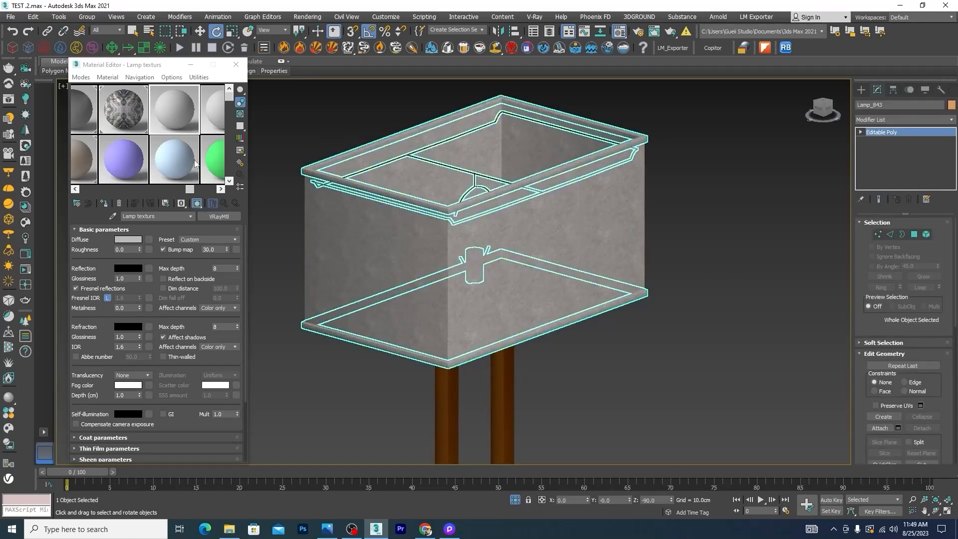
pyautogui.moveTo(189, 189); pyautogui.dragTo(82, 188)
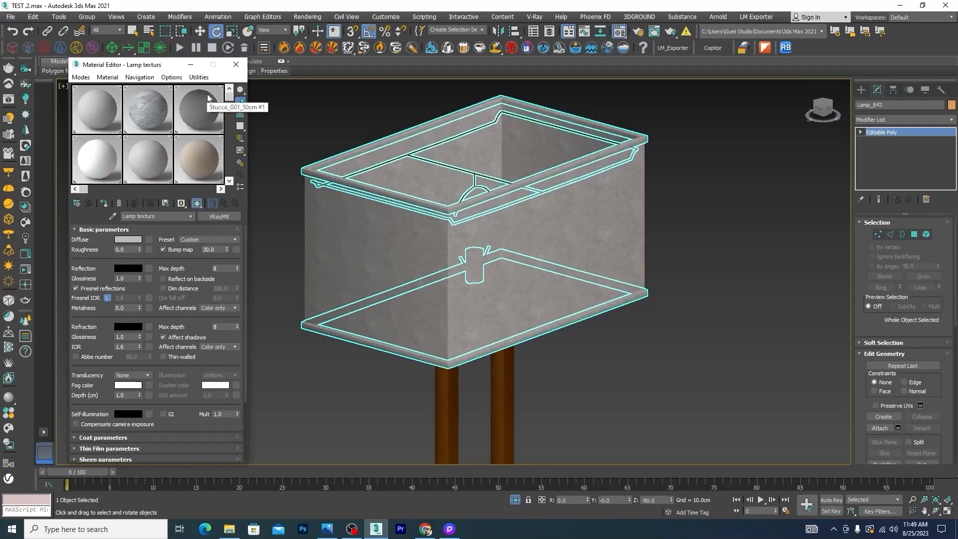
pyautogui.moveTo(229, 96); pyautogui.dragTo(229, 169)
pyautogui.click(97, 109)
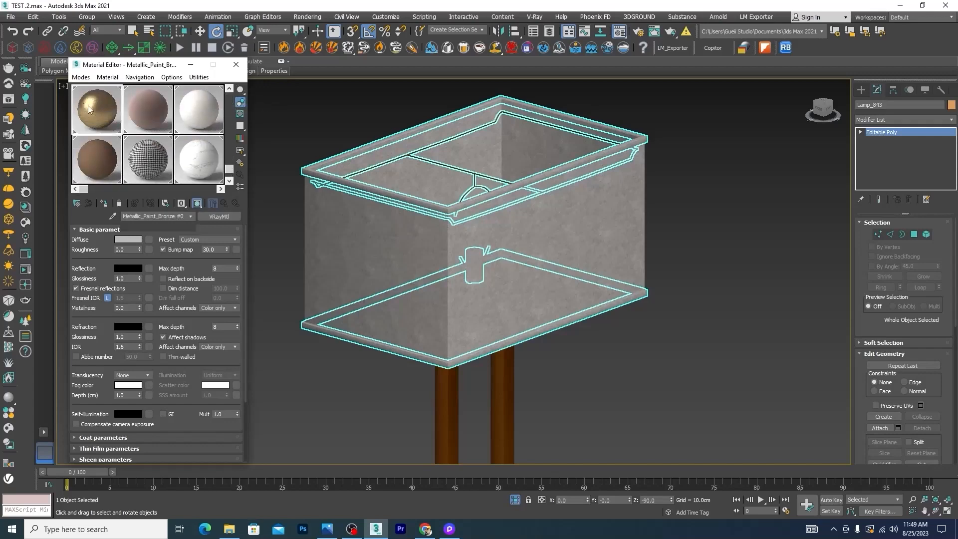
pyautogui.click(104, 203)
# Assign the same bronze metallic paint to the detached lamp stand and base, then deselect it.
pyautogui.scroll(-2, 270, 220)
pyautogui.click(487, 390)
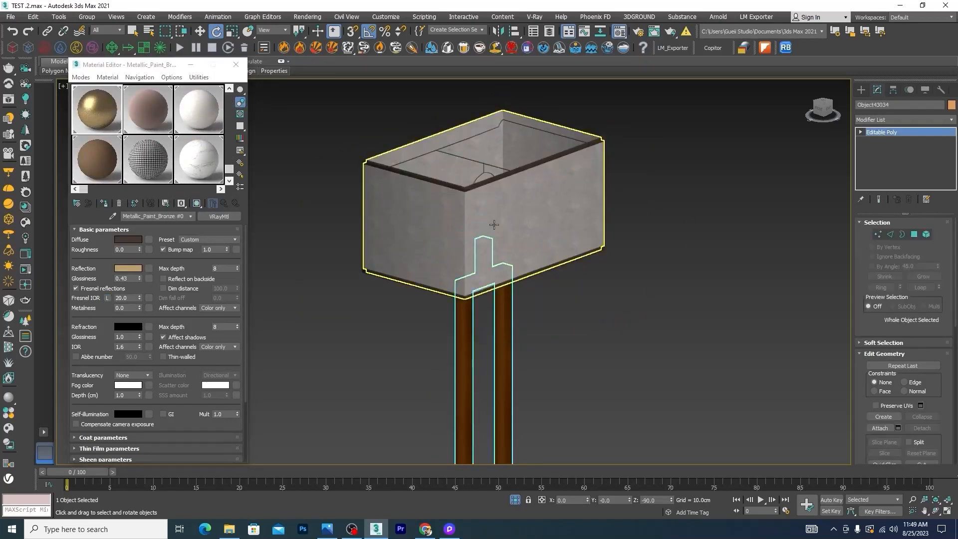
pyautogui.scroll(-4, 499, 214)
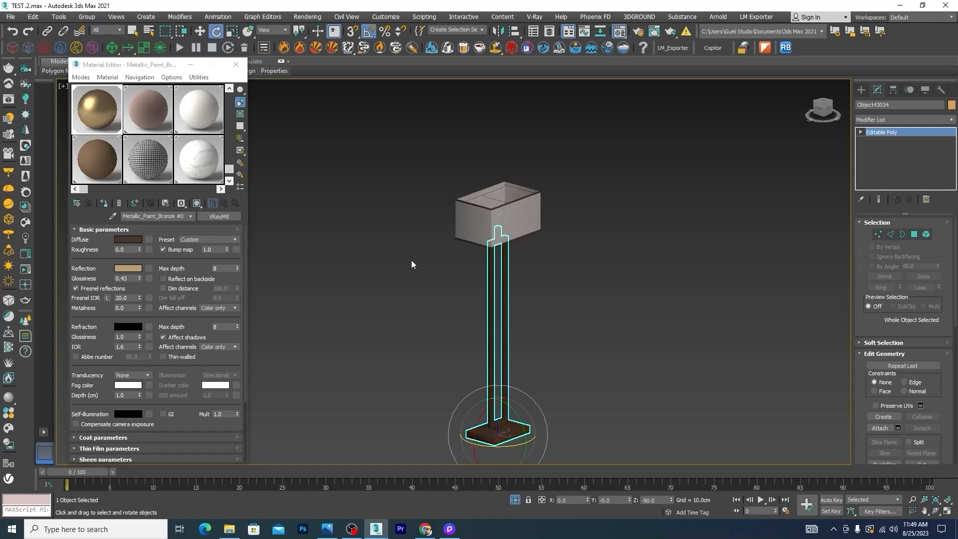
pyautogui.click(412, 259)
# Change the Lamp texturs material to VRay2SidedMtl, discarding the old material, and assign it to the detached lampshade panels.
pyautogui.scroll(6, 495, 205)
pyautogui.click(429, 272)
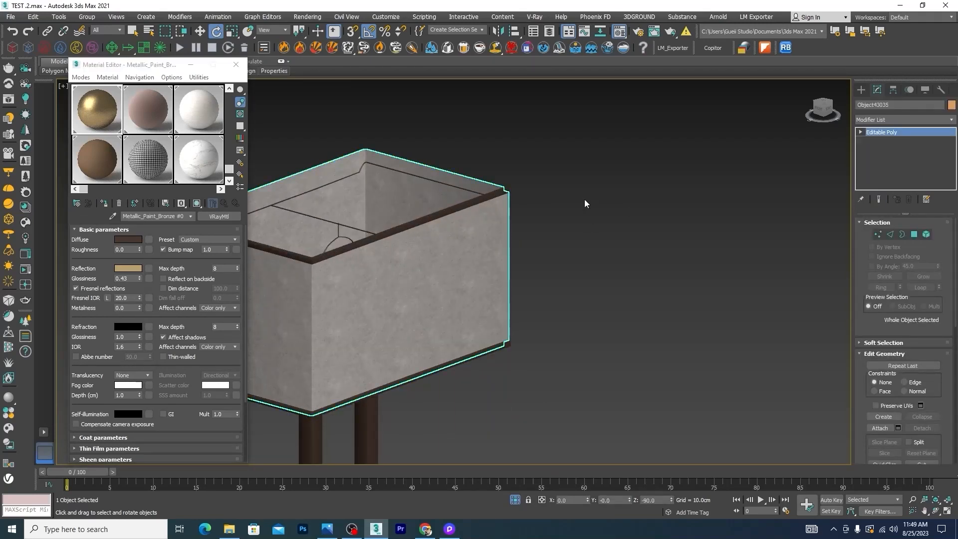
pyautogui.moveTo(81, 188); pyautogui.dragTo(229, 95)
pyautogui.click(129, 107)
pyautogui.click(161, 109)
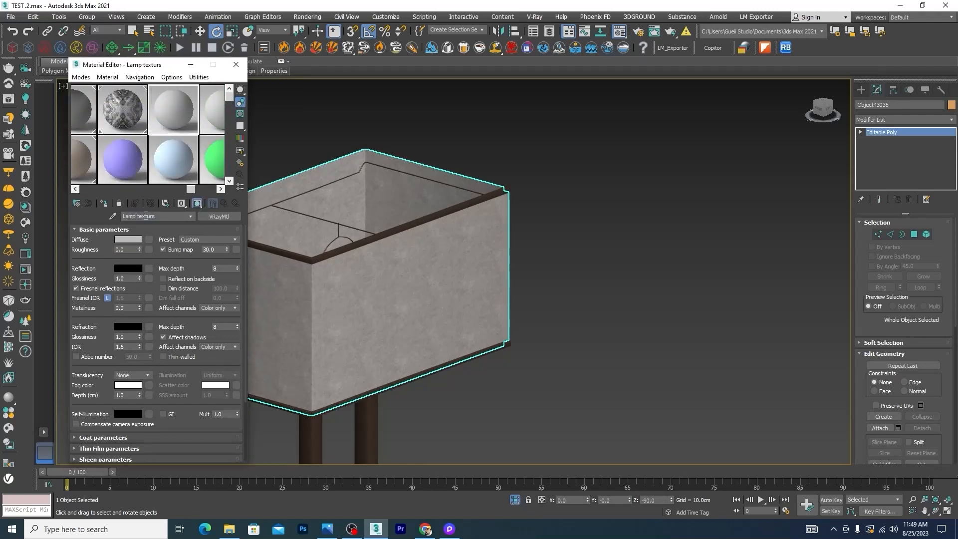
pyautogui.click(223, 217)
pyautogui.click(402, 151)
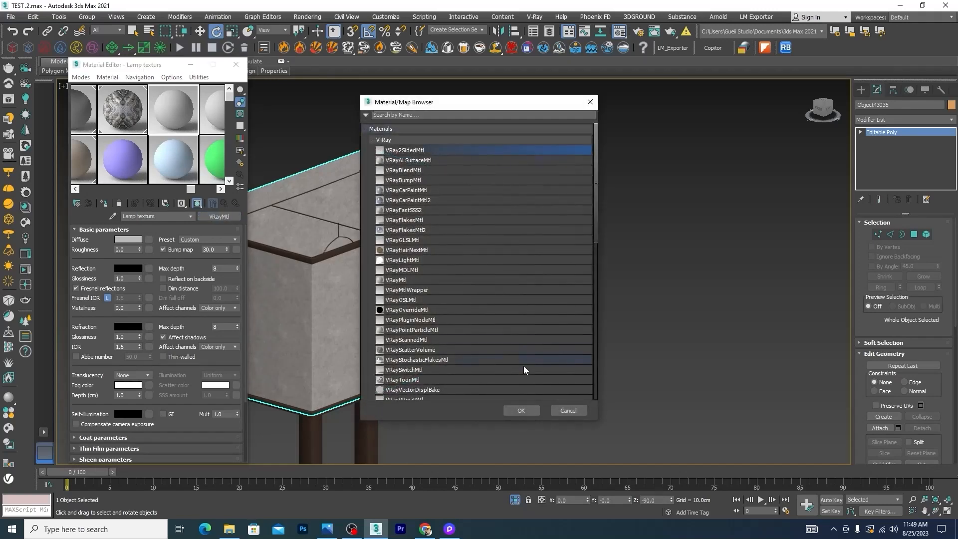
pyautogui.click(521, 410)
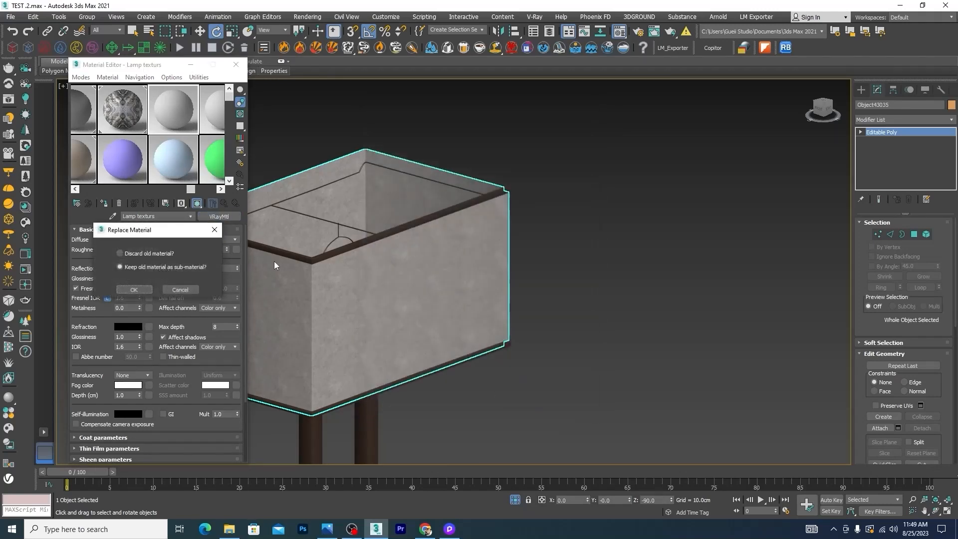
pyautogui.click(121, 254)
pyautogui.click(134, 289)
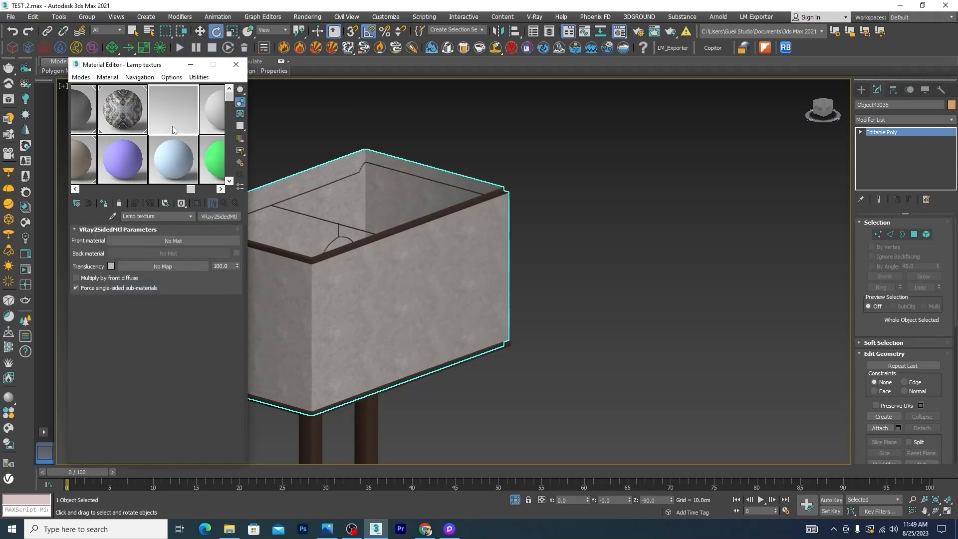
pyautogui.click(104, 203)
pyautogui.scroll(-5, 524, 234)
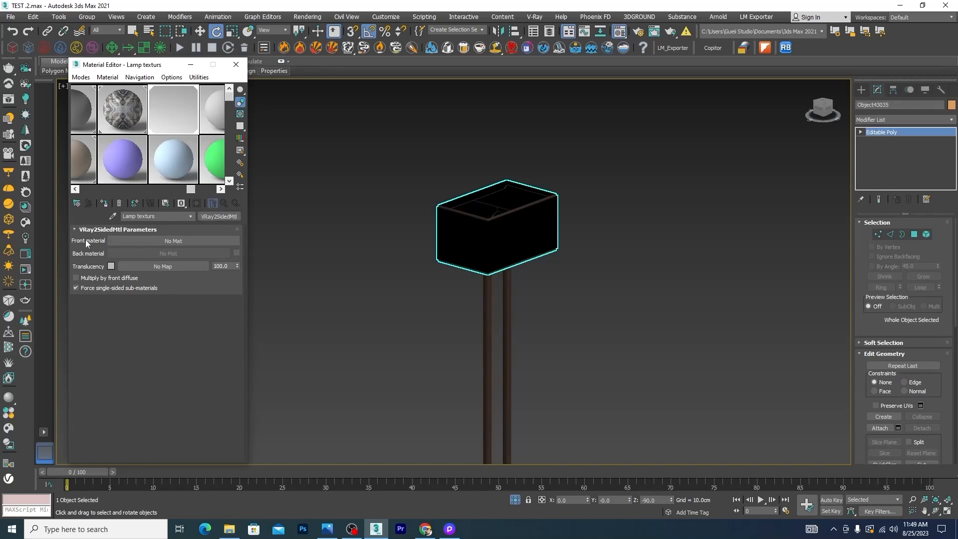
# Add a VRayMtl as the front material of the two-sided lampshade material.
pyautogui.click(168, 242)
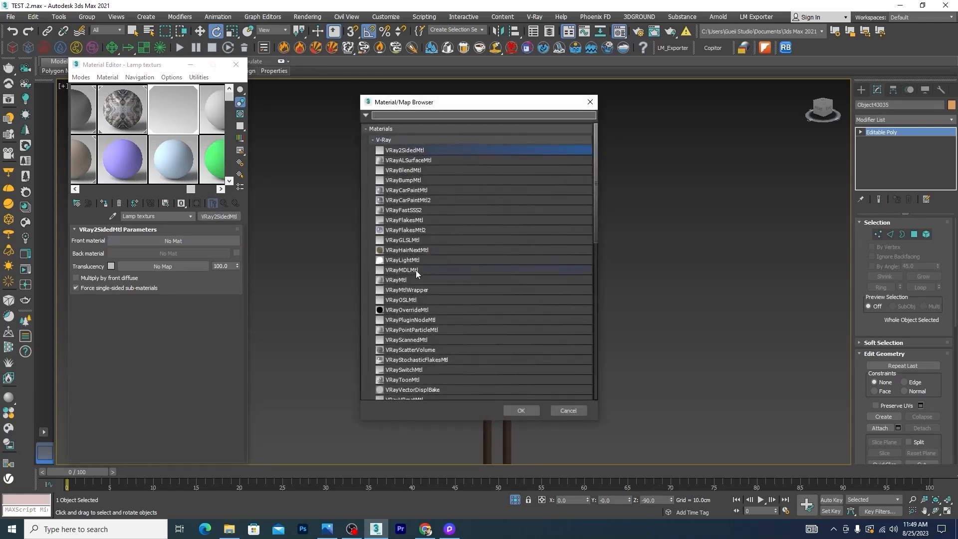
pyautogui.click(399, 279)
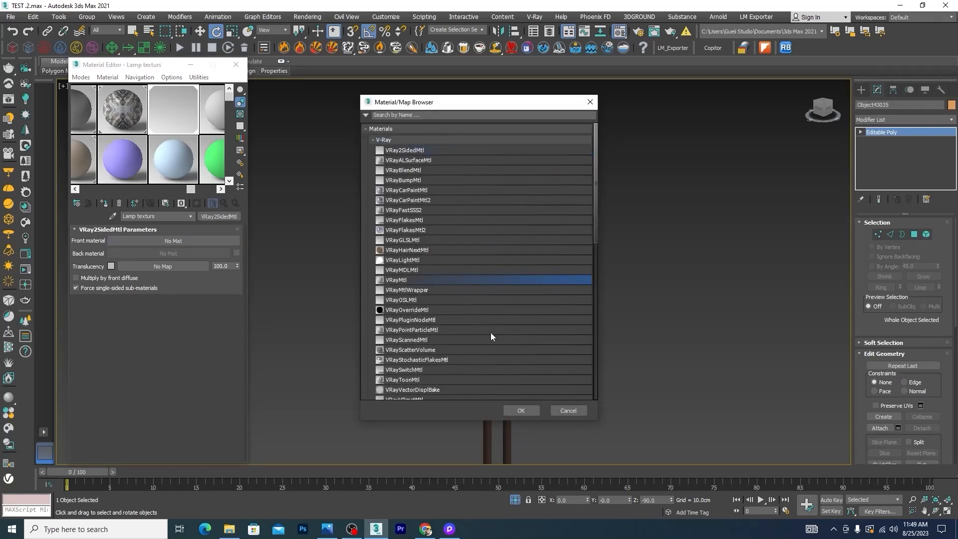
pyautogui.click(522, 410)
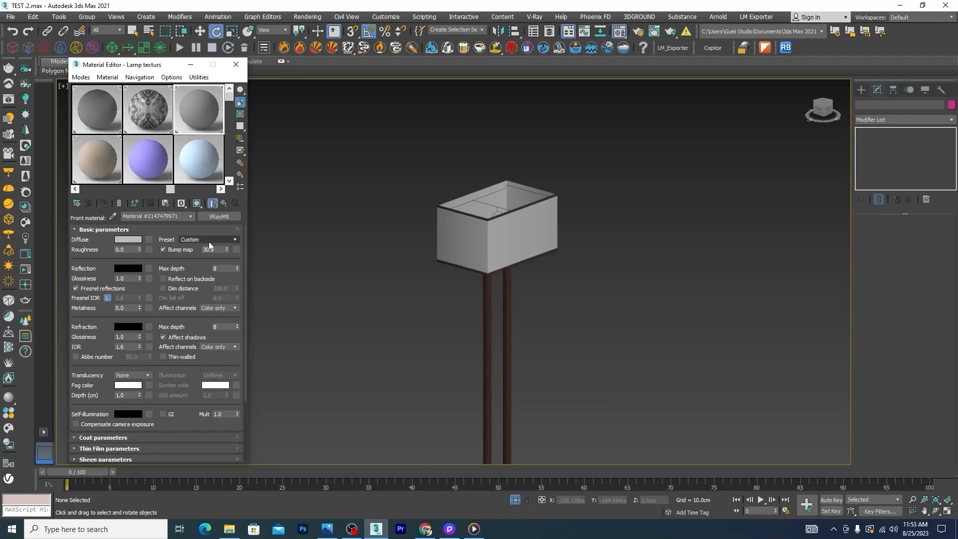
# Check the two-sided material's parent parameters and reopen its front VRayMtl settings.
pyautogui.click(212, 204)
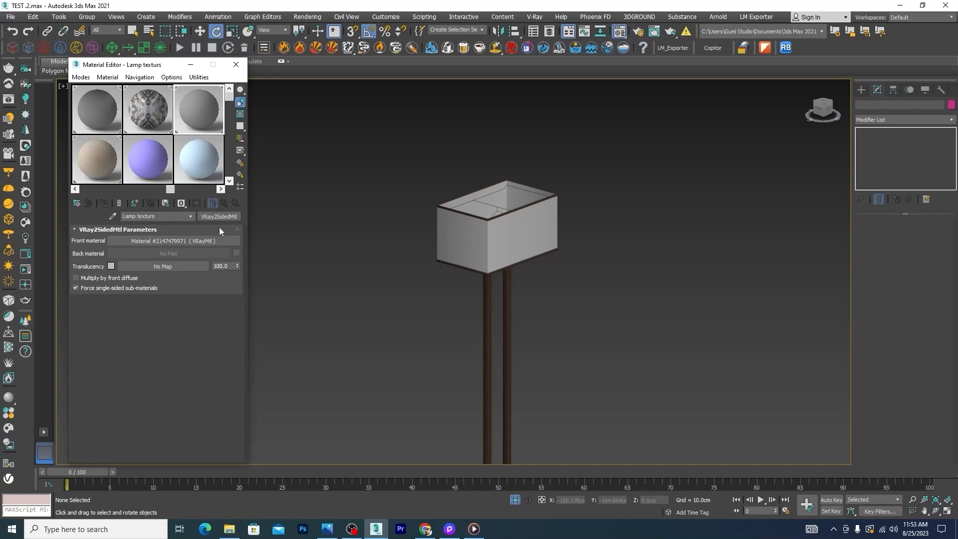
pyautogui.click(161, 241)
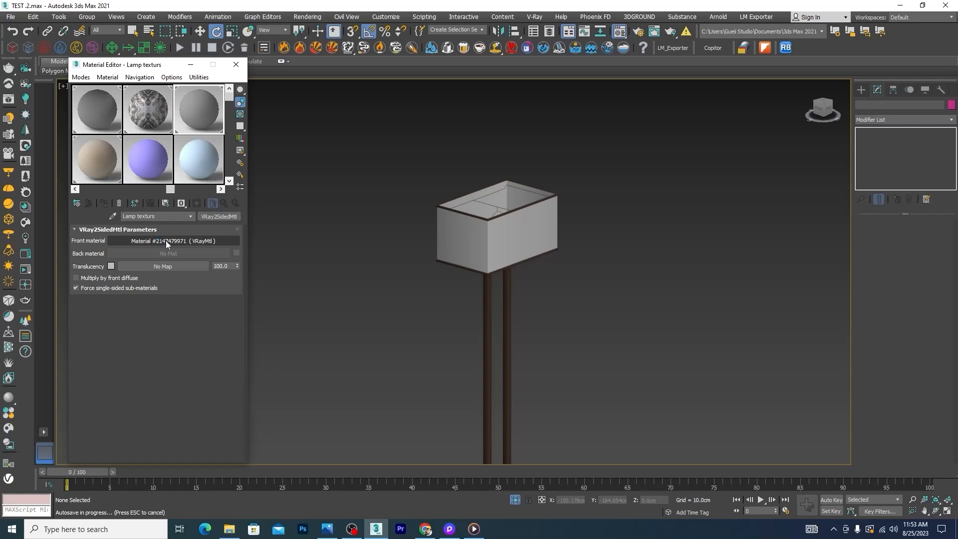
pyautogui.press('Escape')
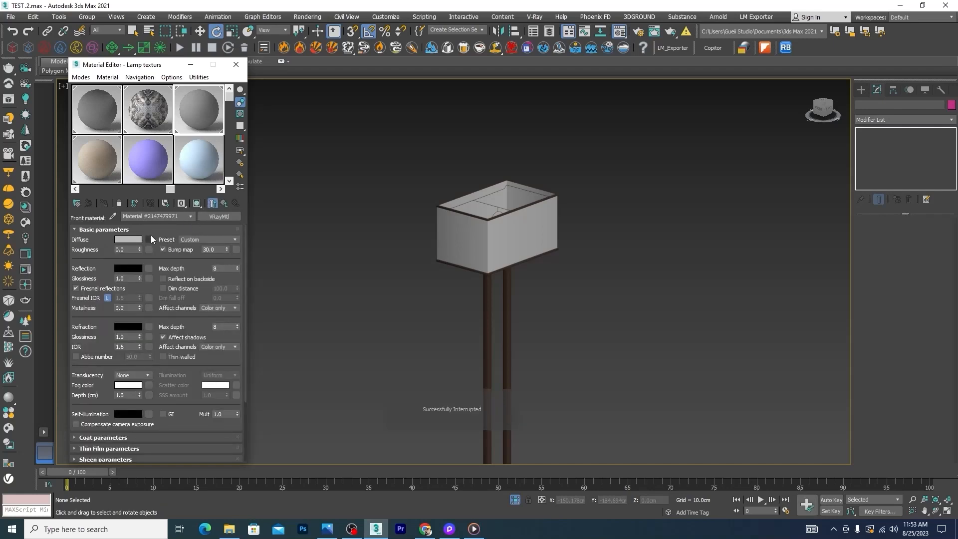
# Add a Falloff map to the diffuse channel of the lampshade's front VRayMtl.
pyautogui.click(149, 240)
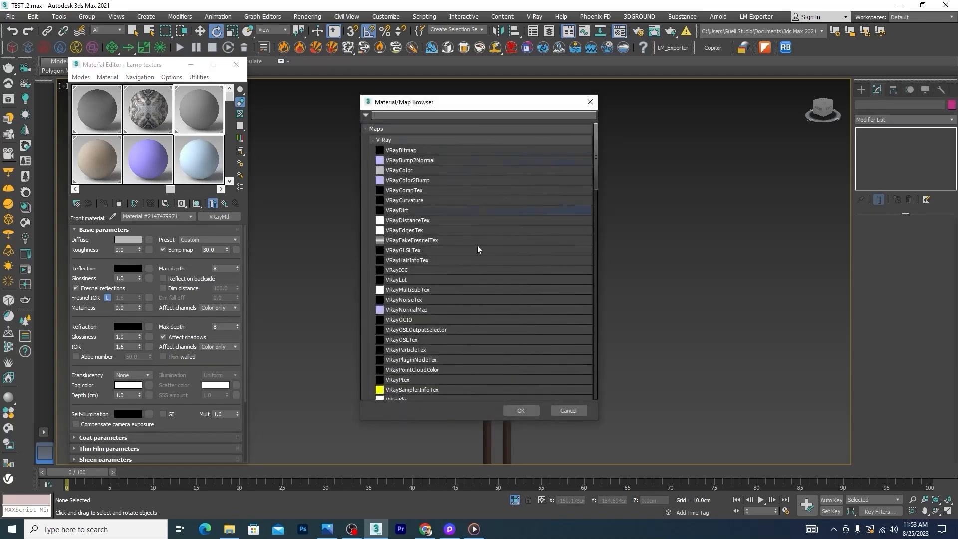
pyautogui.moveTo(595, 173); pyautogui.dragTo(595, 254)
pyautogui.click(423, 253)
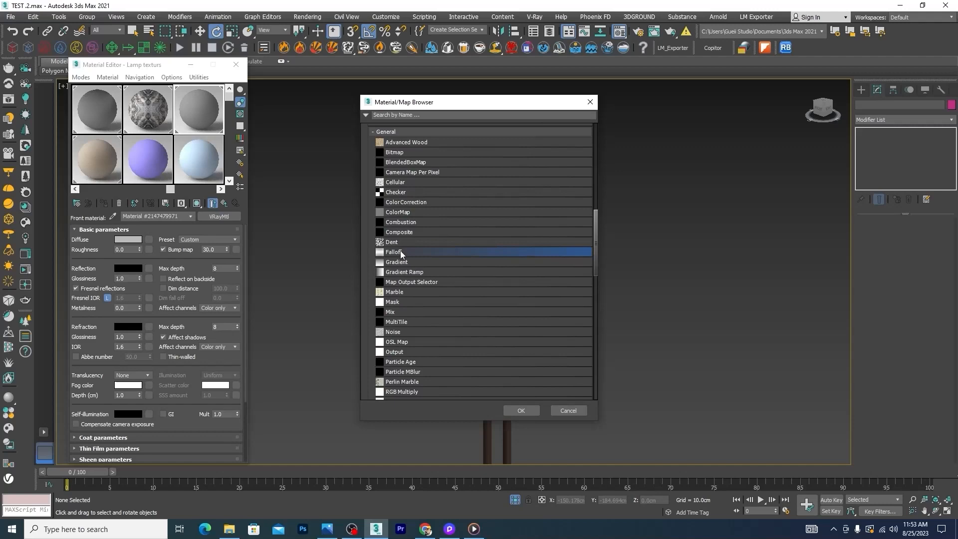
pyautogui.click(520, 411)
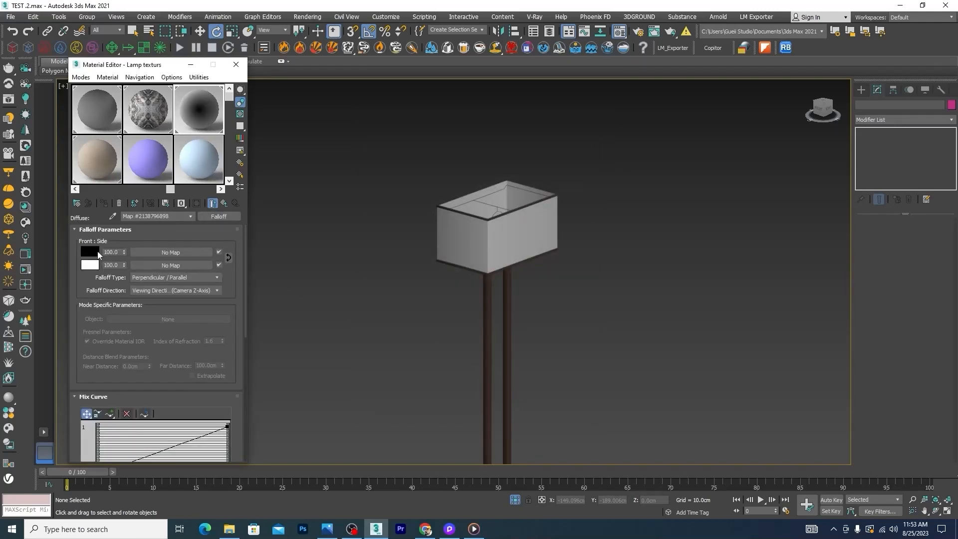
# Add a ColorCorrection map to the front slot of the Falloff map.
pyautogui.click(173, 252)
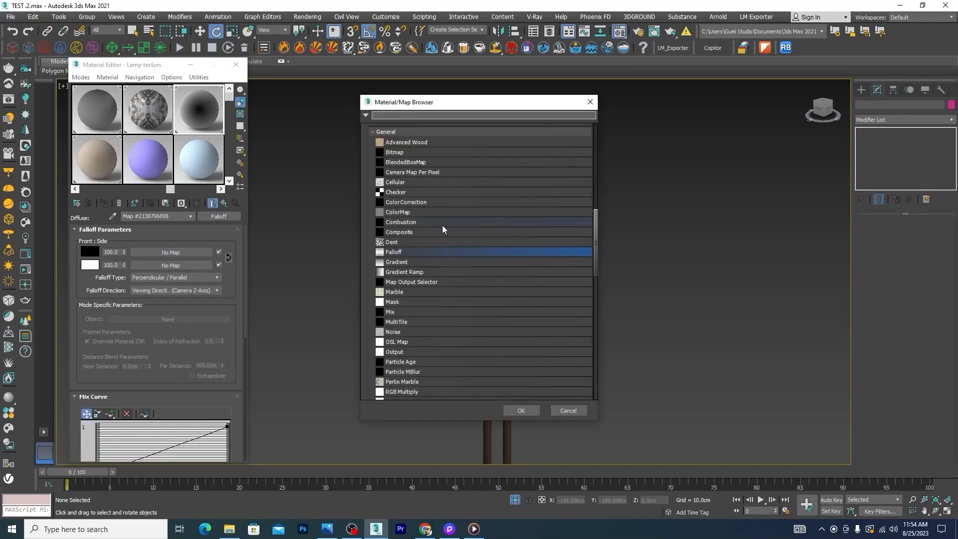
pyautogui.moveTo(594, 233)
pyautogui.mouseDown()
pyautogui.moveTo(592, 319)
pyautogui.moveTo(593, 215)
pyautogui.mouseUp()
pyautogui.click(406, 292)
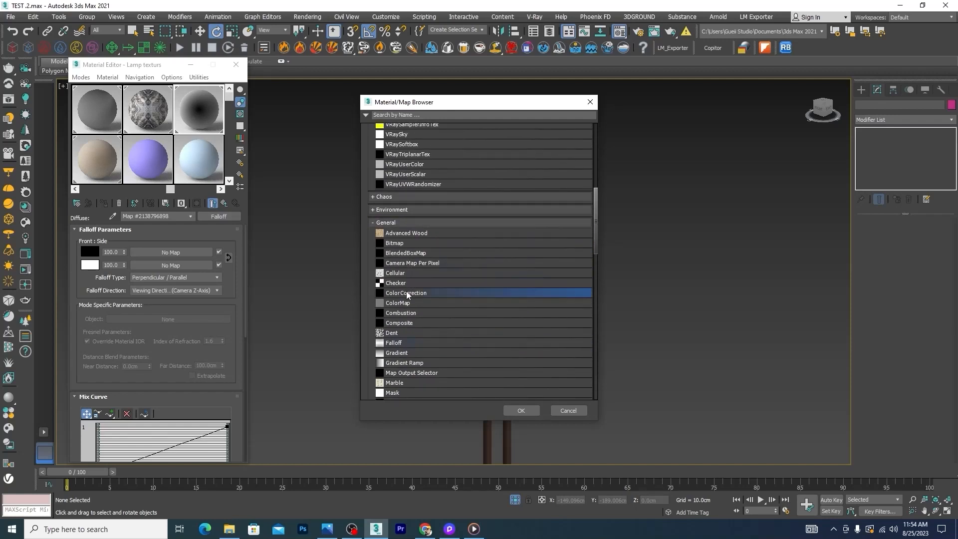
pyautogui.click(521, 411)
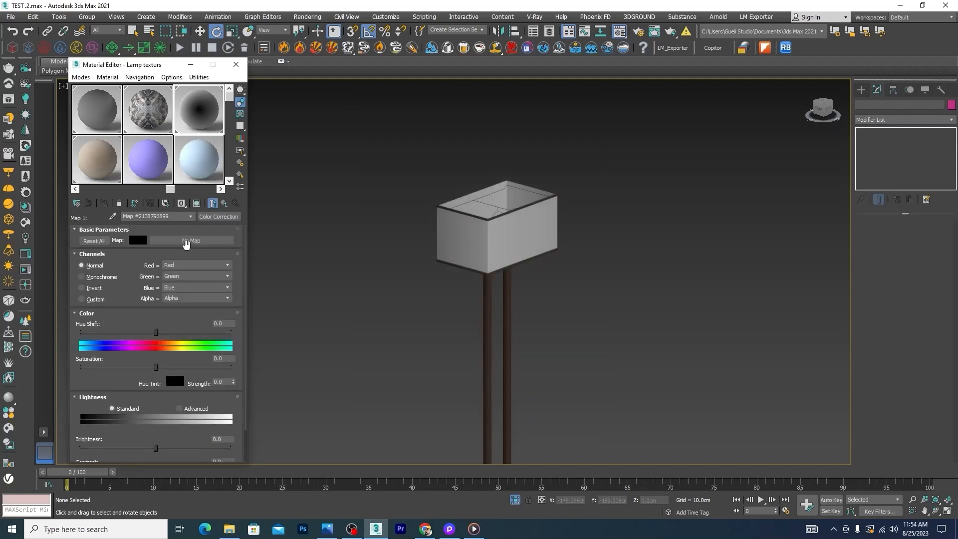
# Load the 40_canvas fabric texture-seamless image from the Sofa&Chair folder as a VRayBitmap into the Color Correction map.
pyautogui.click(189, 241)
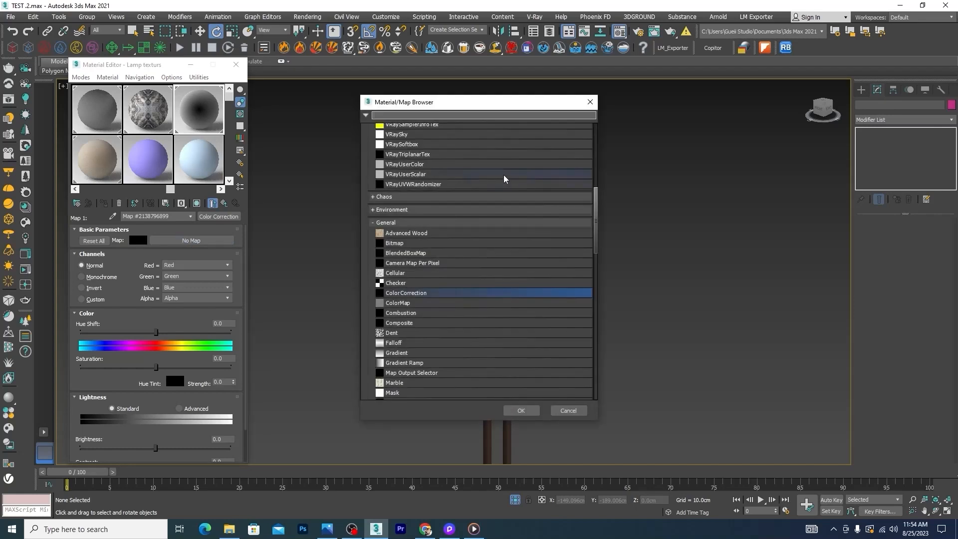
pyautogui.moveTo(597, 235); pyautogui.dragTo(594, 168)
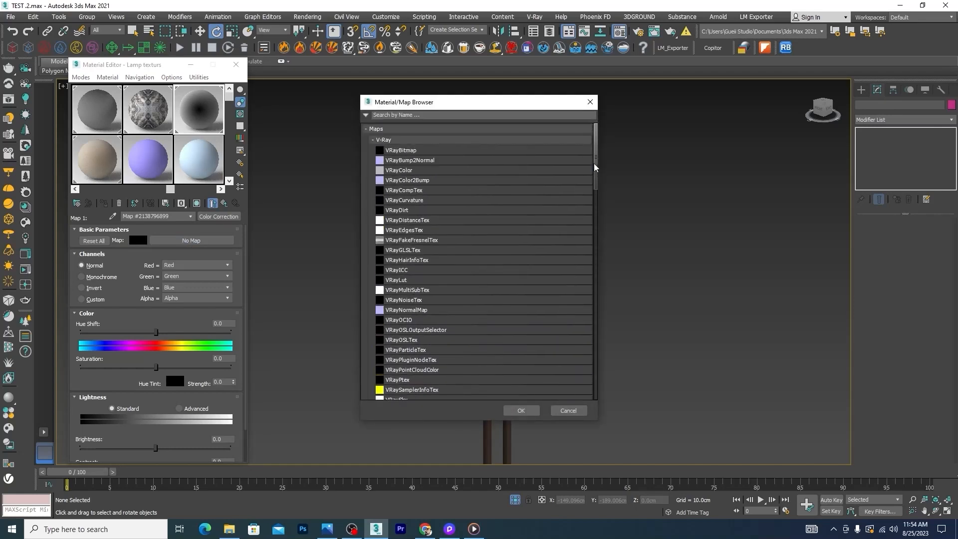
pyautogui.click(402, 151)
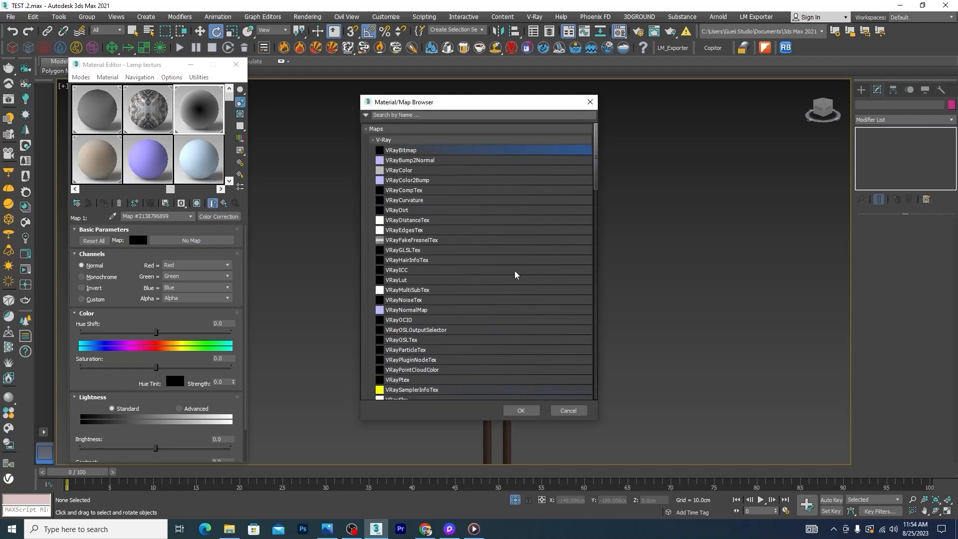
pyautogui.click(521, 411)
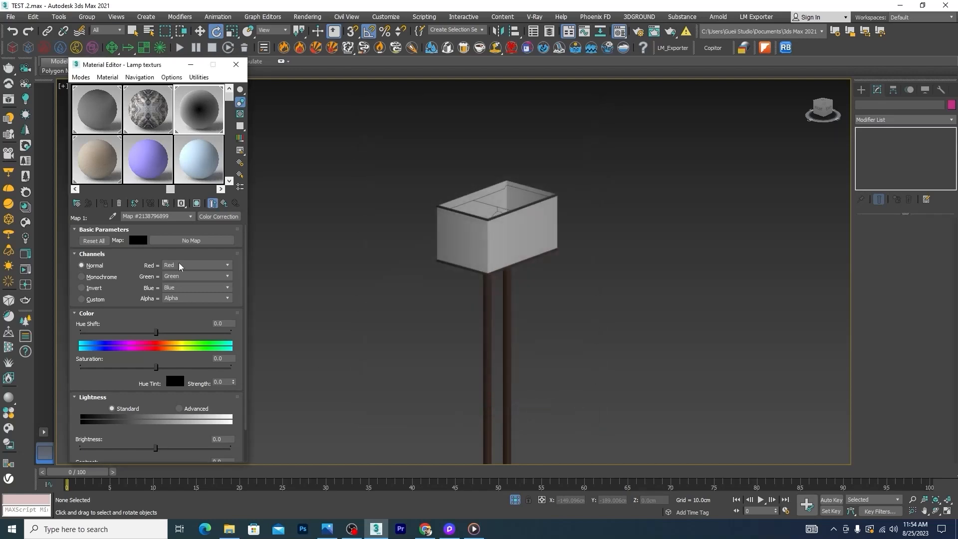
pyautogui.click(229, 244)
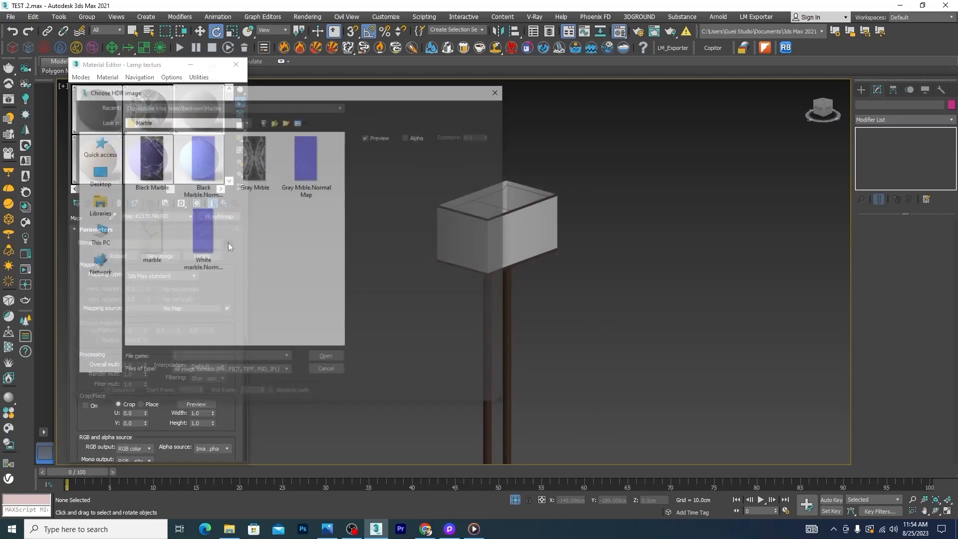
pyautogui.click(273, 124)
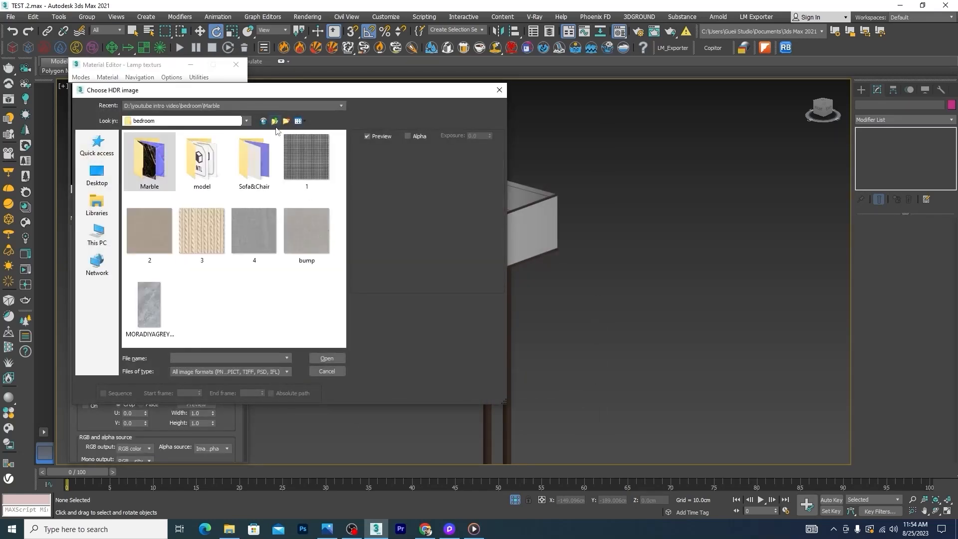
pyautogui.doubleClick(253, 176)
pyautogui.click(161, 159)
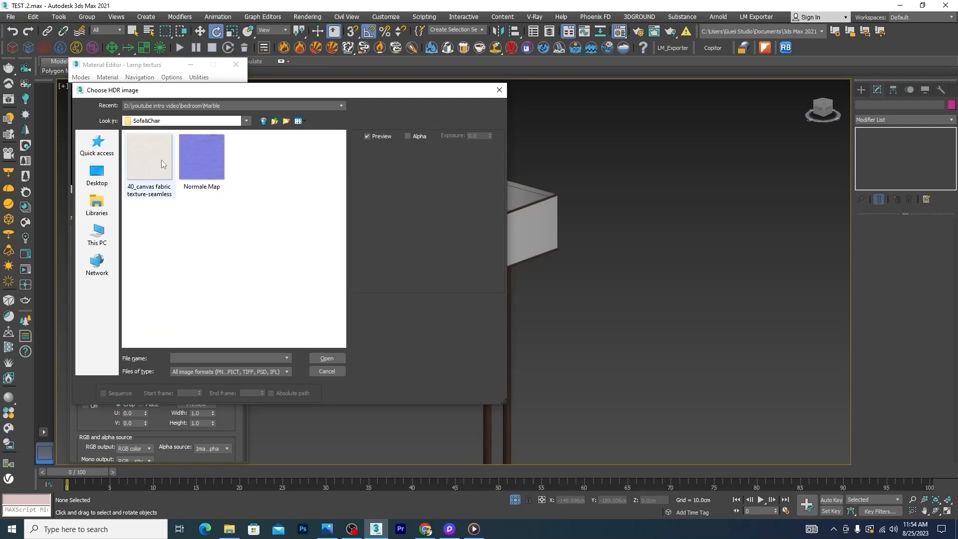
pyautogui.click(313, 358)
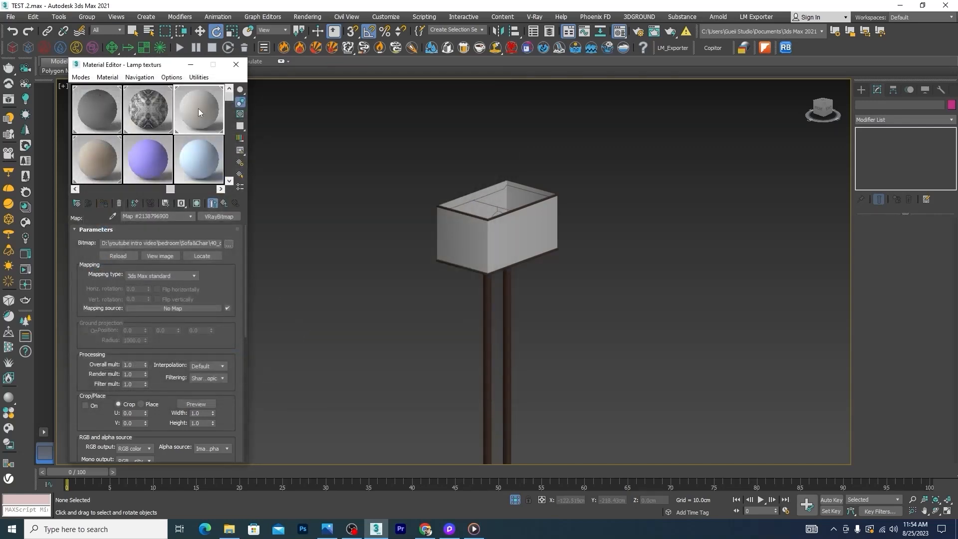
pyautogui.moveTo(199, 109); pyautogui.dragTo(459, 217)
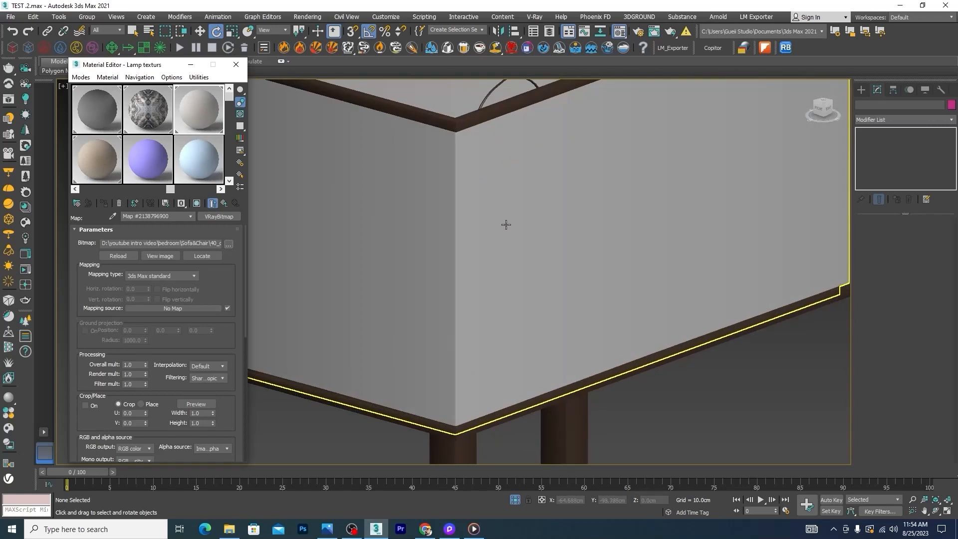
# Switch the front Color Correction's lightness to Advanced, set its RGB gamma/contrast to 0.8, and return to the Falloff parameters.
pyautogui.click(225, 204)
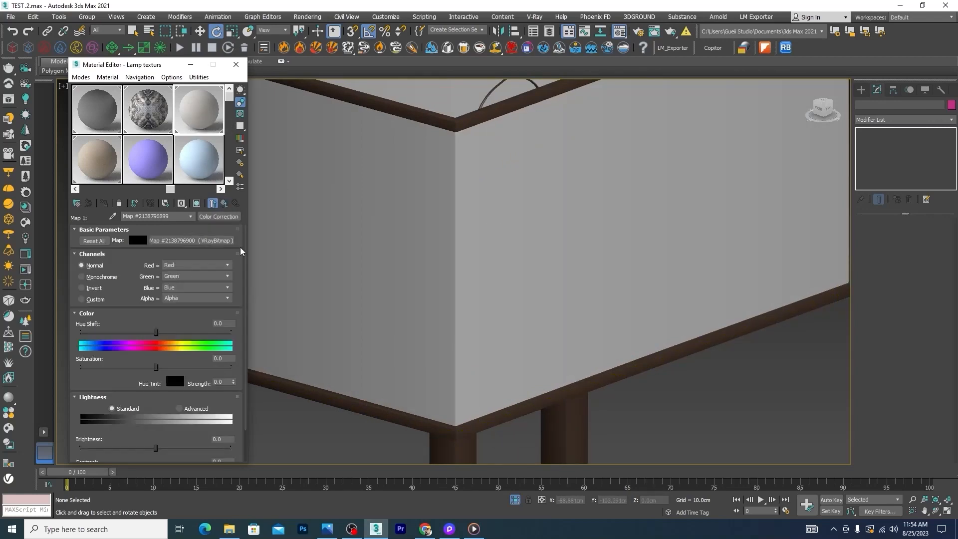
pyautogui.click(179, 409)
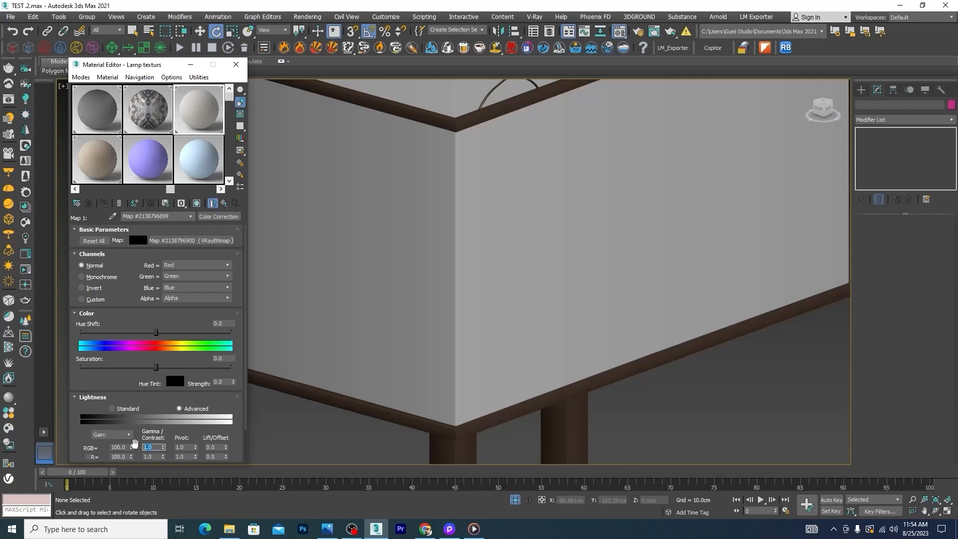
pyautogui.write('.8')
pyautogui.press('Return')
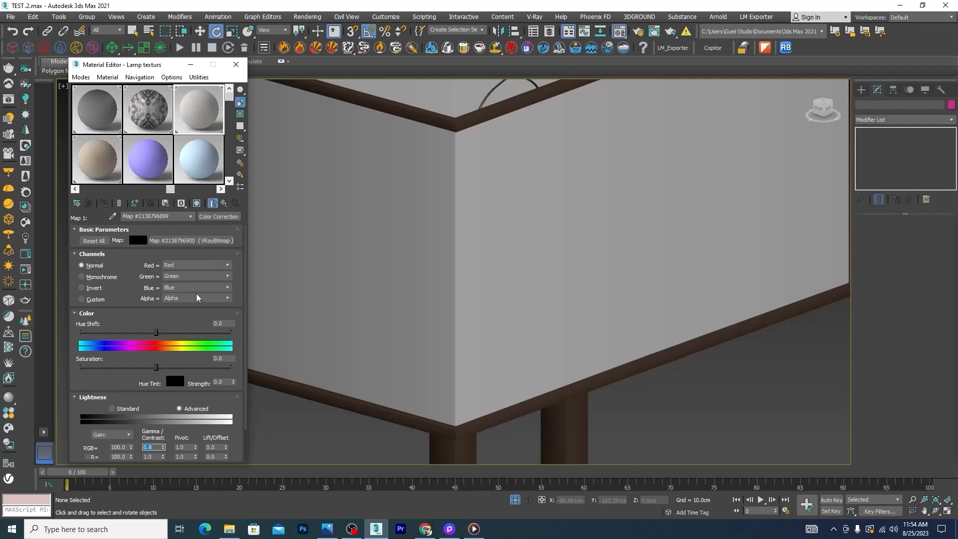
pyautogui.click(224, 204)
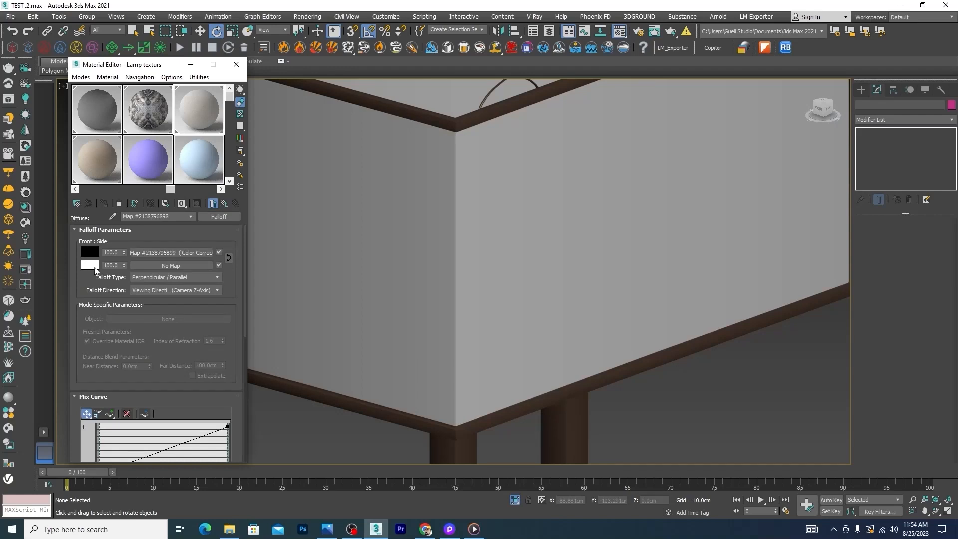
pyautogui.click(170, 266)
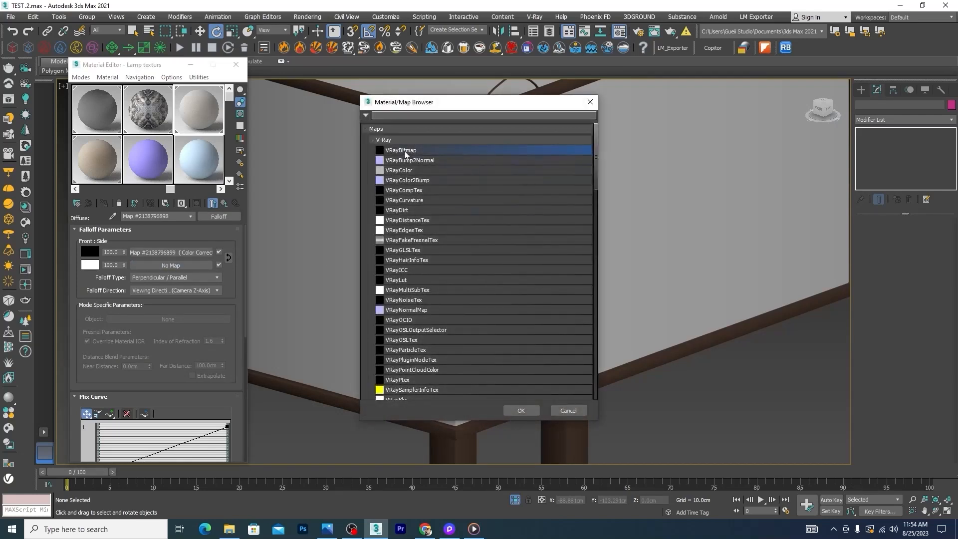
pyautogui.moveTo(594, 160); pyautogui.dragTo(593, 271)
pyautogui.scroll(10, 587, 295)
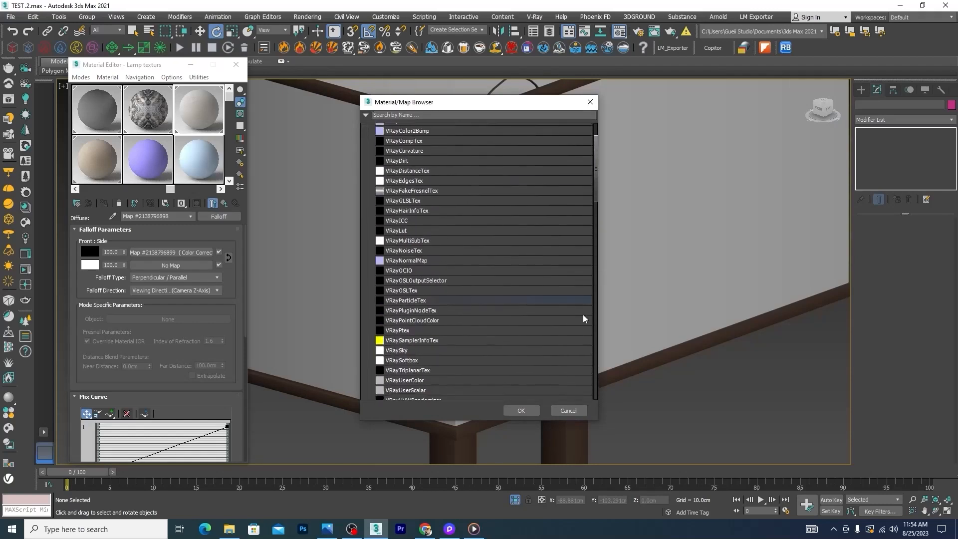
pyautogui.click(571, 410)
# Copy the Color Correction map from the Falloff's front slot and paste it as a copy into the side slot.
pyautogui.rightClick(160, 251)
pyautogui.click(182, 268)
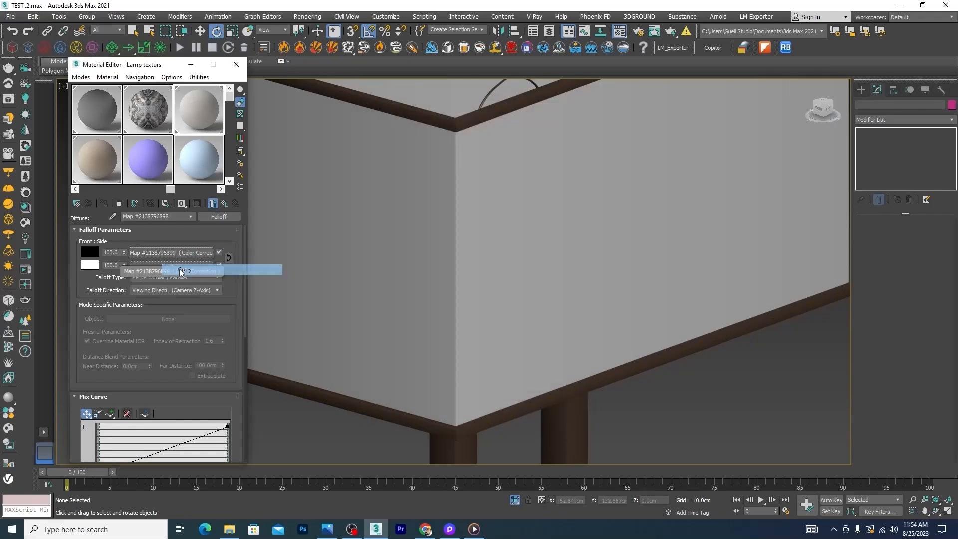
pyautogui.rightClick(162, 266)
pyautogui.click(186, 271)
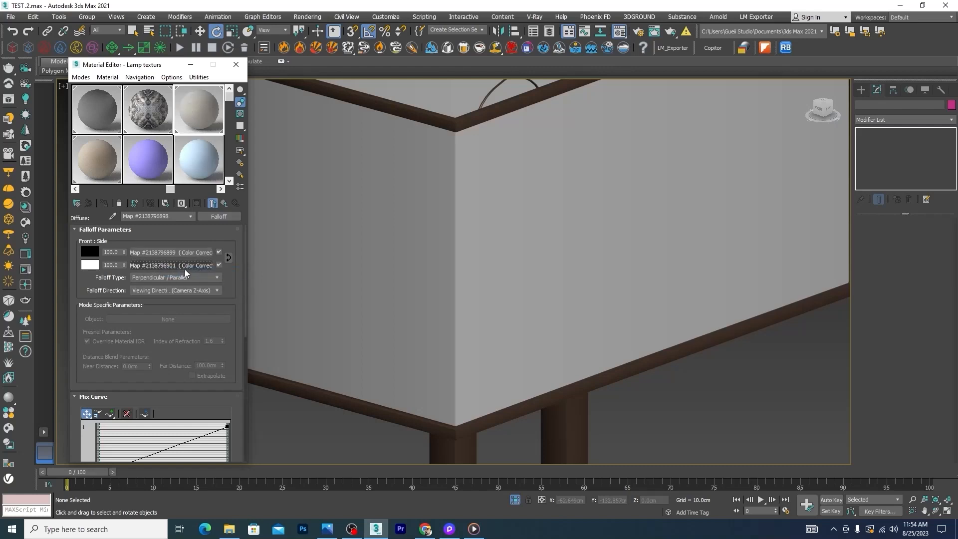
# Set the RGB gamma/contrast of the side slot's Color Correction map to 1.5.
pyautogui.click(175, 265)
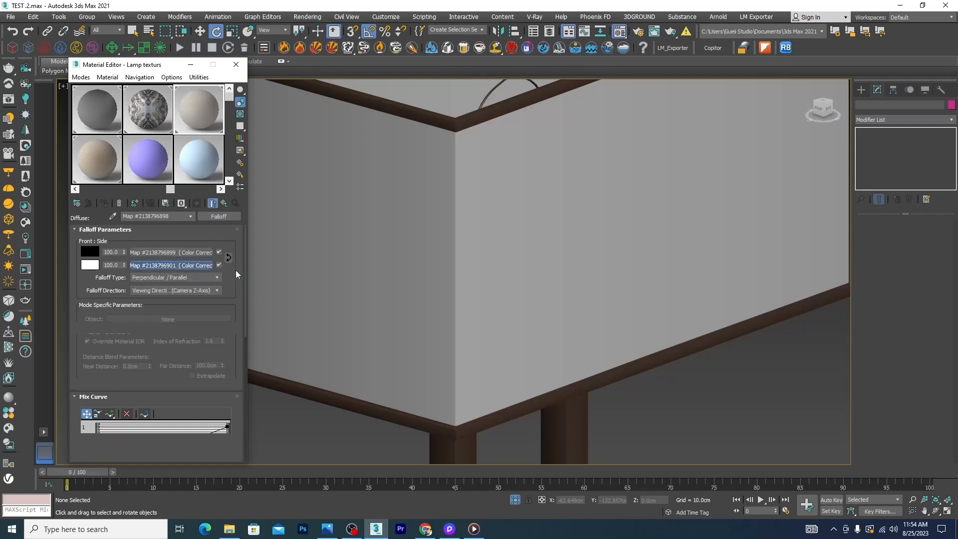
pyautogui.scroll(-2, 244, 256)
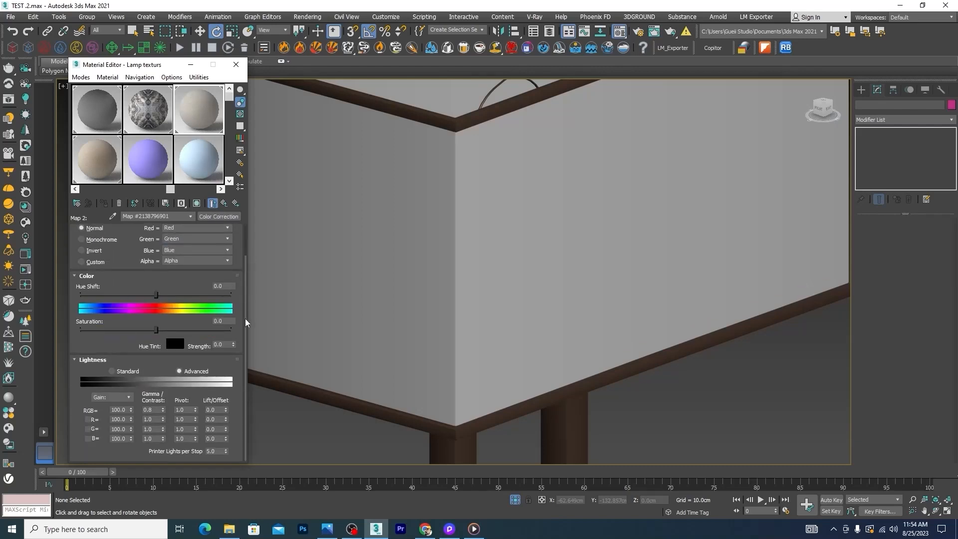
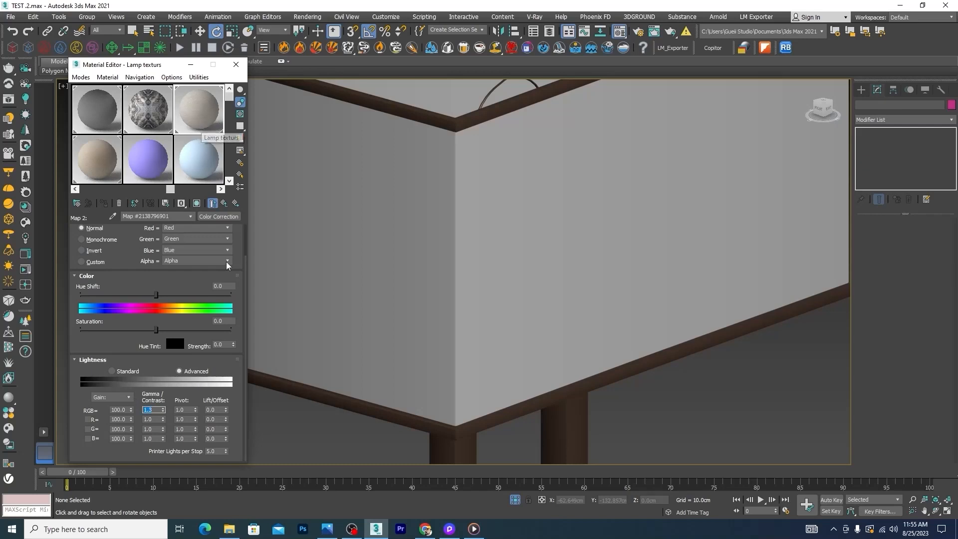
pyautogui.write('5')
pyautogui.press('Return')
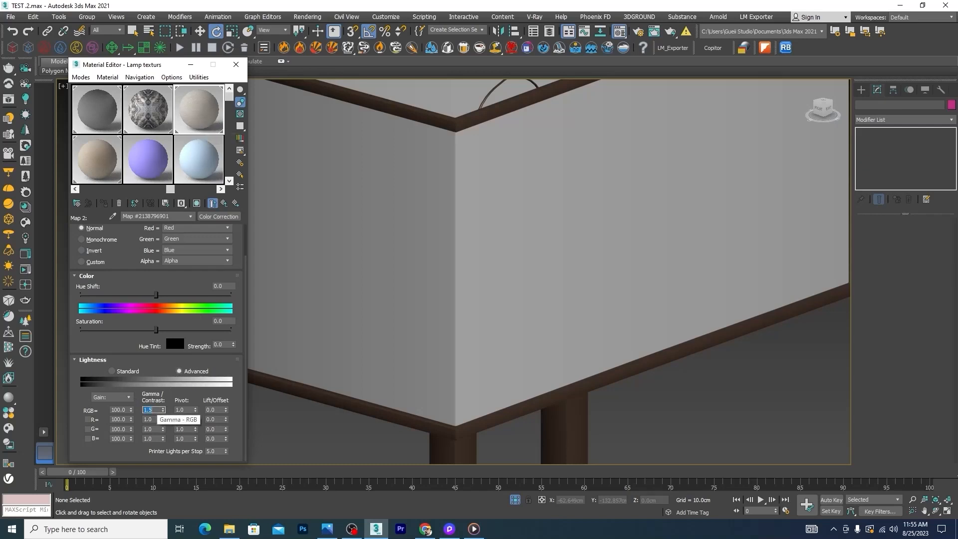
# Examine the lampshade panels up close and from a distance to check the fabric material.
pyautogui.click(528, 244)
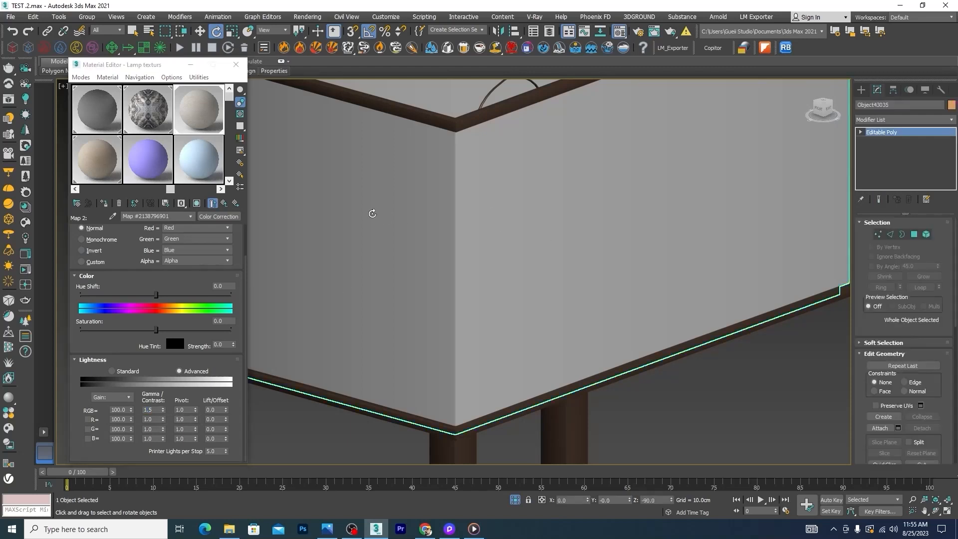
pyautogui.keyDown('alt'); pyautogui.moveTo(372, 212); pyautogui.dragTo(531, 253, button='middle'); pyautogui.keyUp('alt')
pyautogui.scroll(-3, 531, 253)
pyautogui.click(659, 299)
pyautogui.scroll(6, 546, 233)
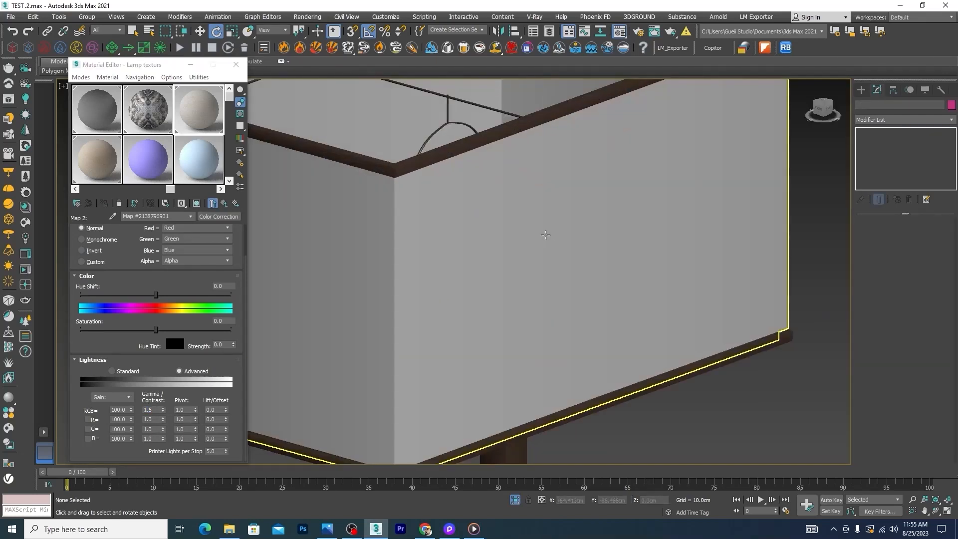
pyautogui.scroll(2, 246, 279)
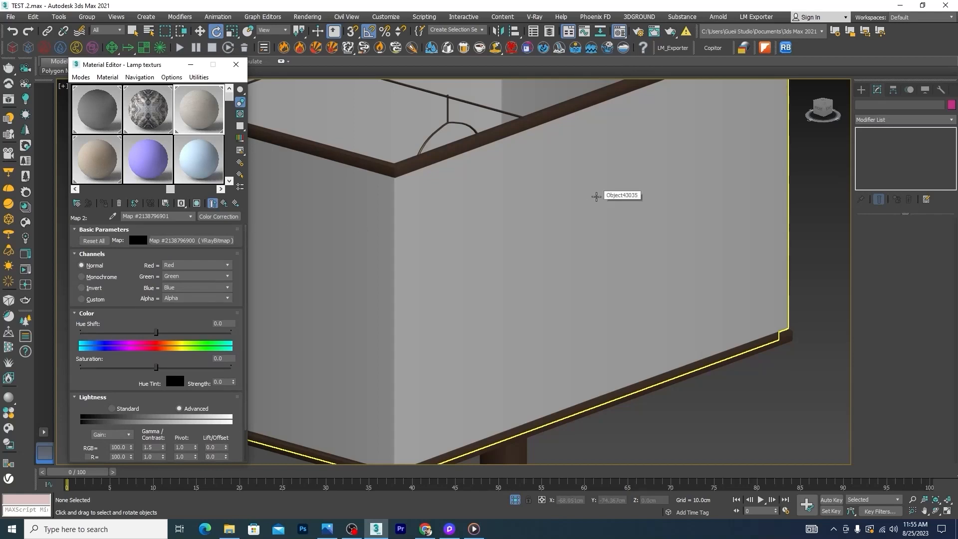
pyautogui.scroll(-6, 596, 196)
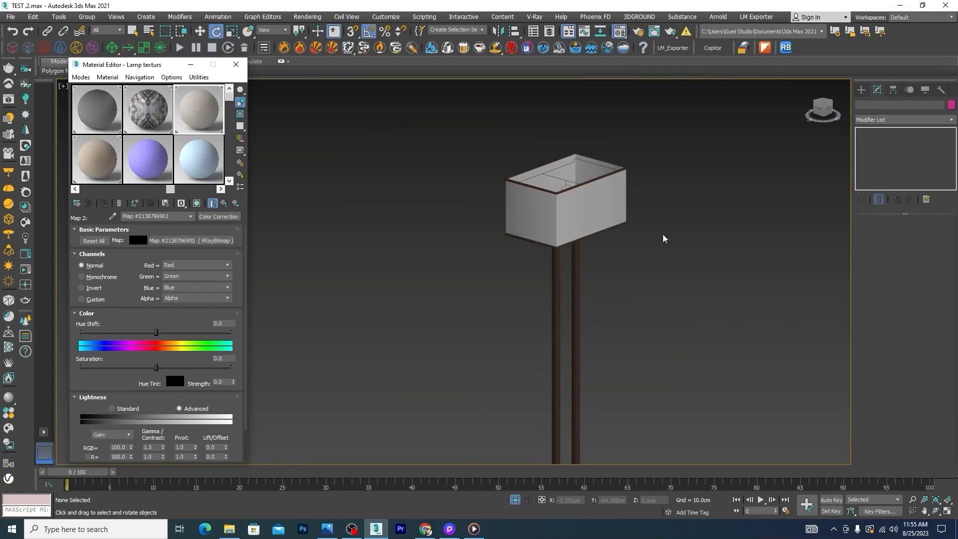
# Convert the Falloff mix curve's start point to Bezier-Corner, bend the curve upward, and return to the front VRayMtl.
pyautogui.click(213, 203)
pyautogui.moveTo(244, 246); pyautogui.dragTo(160, 315)
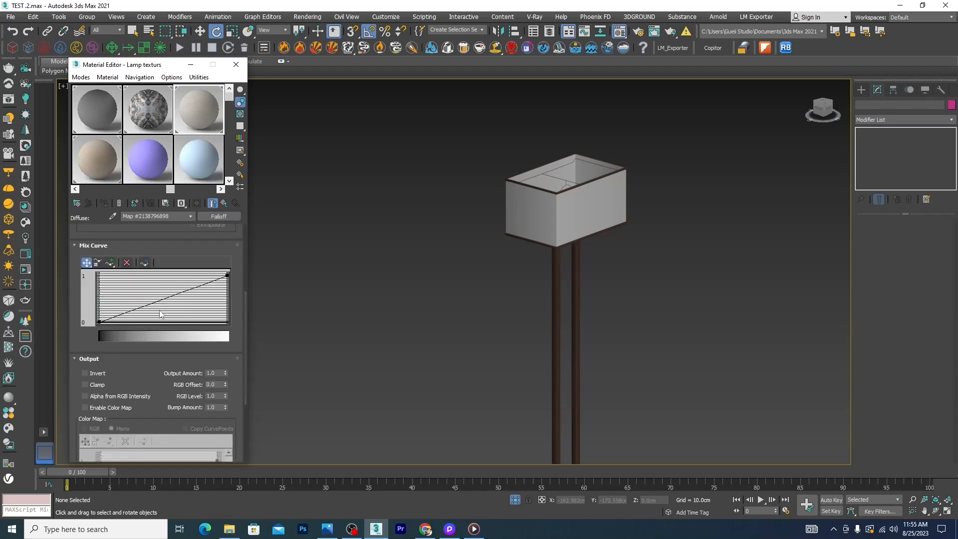
pyautogui.rightClick(98, 321)
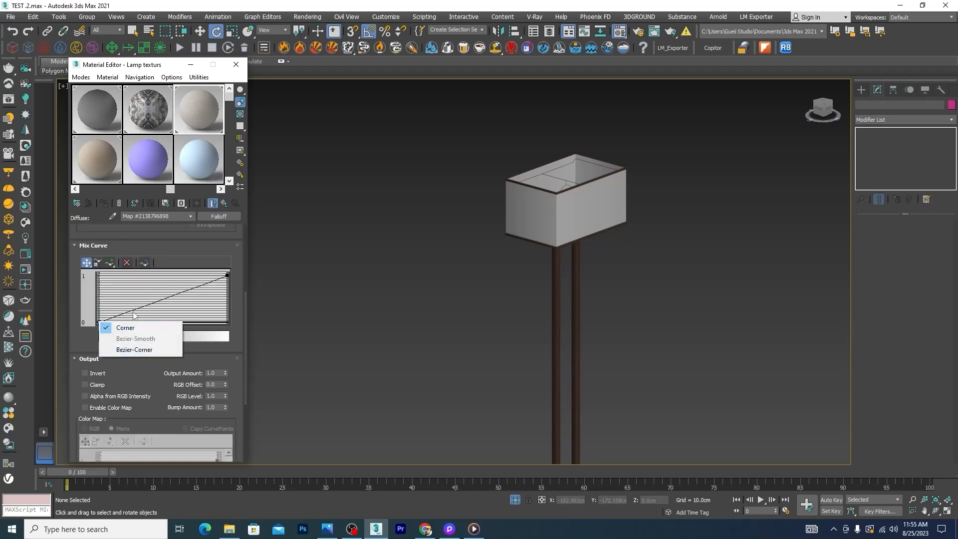
pyautogui.click(130, 350)
pyautogui.moveTo(128, 311); pyautogui.dragTo(123, 288)
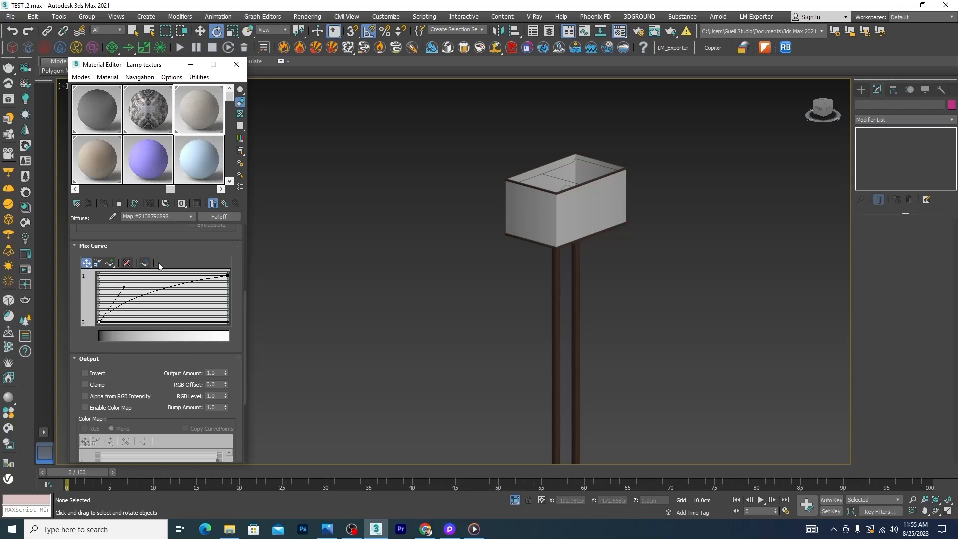
pyautogui.click(225, 202)
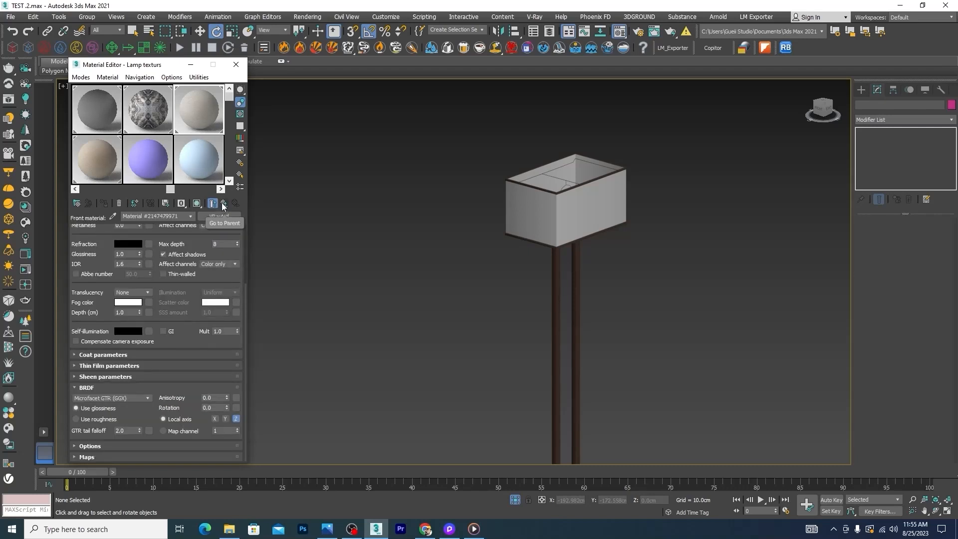
# Add a Color Correction map to the bump slot of the lamp fabric's front VRayMtl.
pyautogui.click(224, 204)
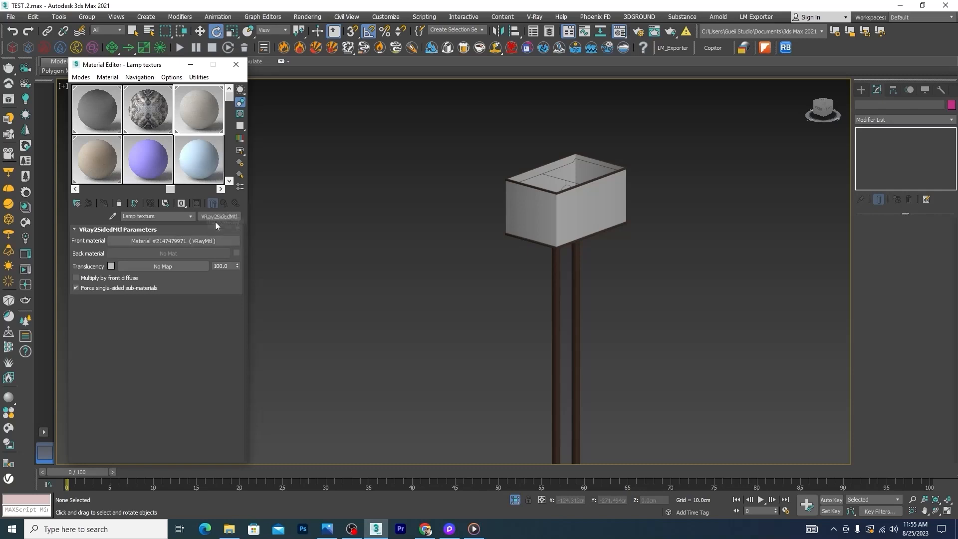
pyautogui.click(193, 240)
pyautogui.moveTo(245, 239); pyautogui.dragTo(249, 312)
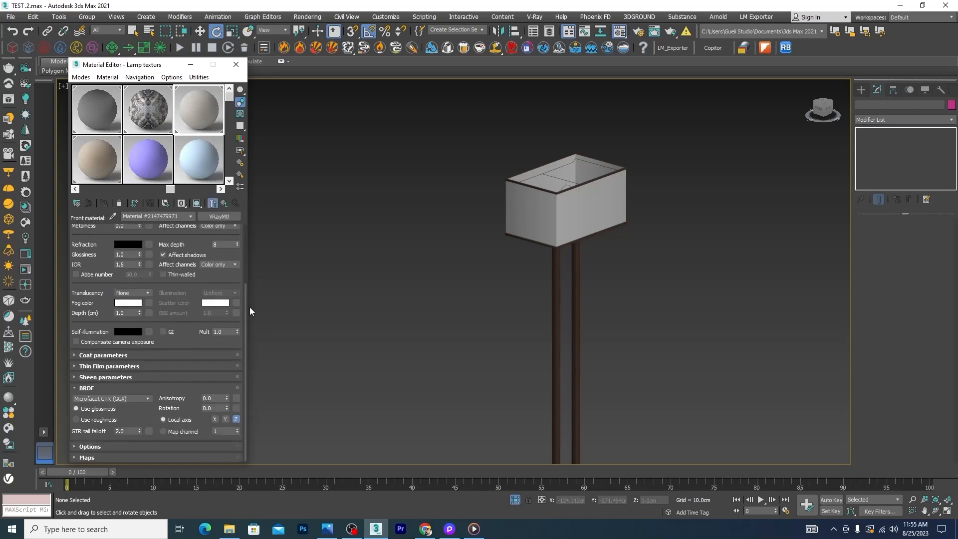
pyautogui.click(74, 457)
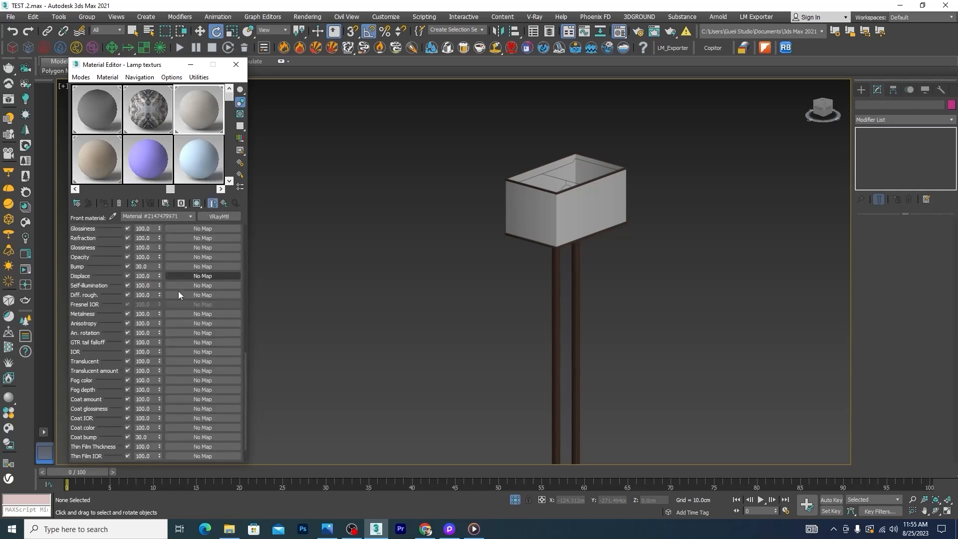
pyautogui.moveTo(246, 389); pyautogui.dragTo(241, 347)
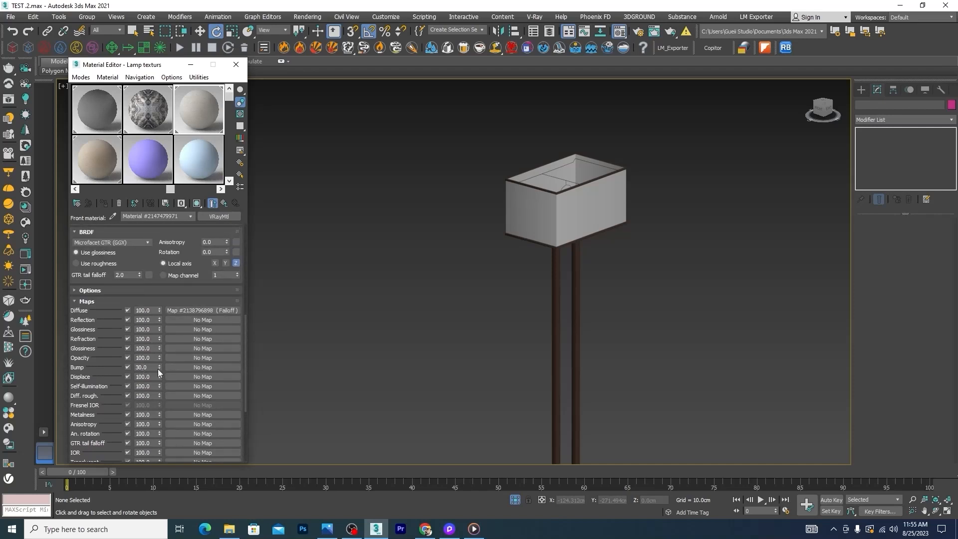
pyautogui.click(193, 367)
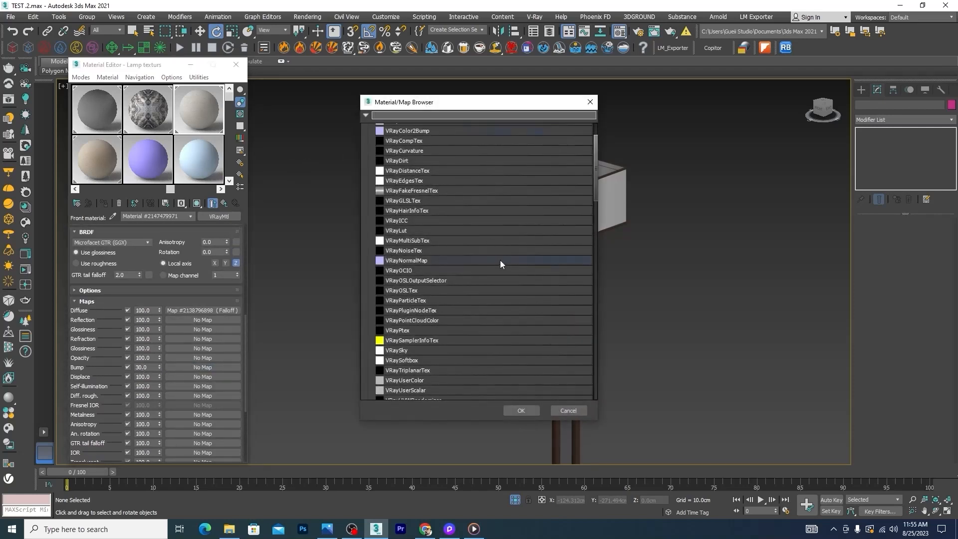
pyautogui.moveTo(596, 191); pyautogui.dragTo(578, 257)
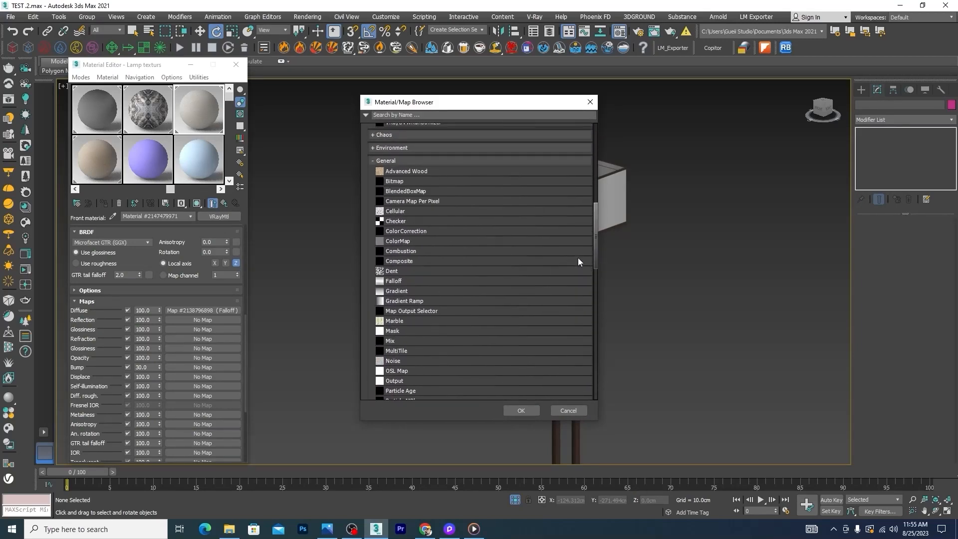
pyautogui.click(415, 229)
pyautogui.click(522, 410)
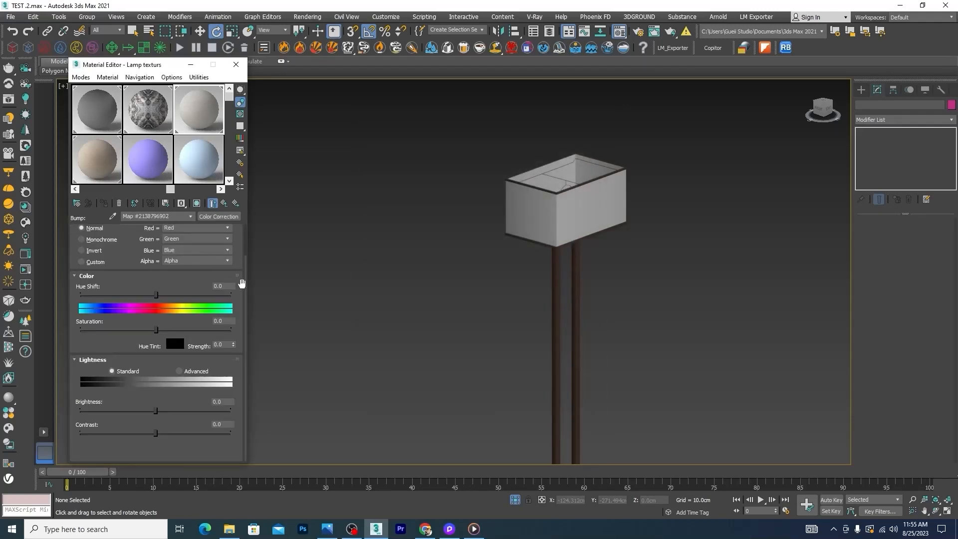
# Load the "40_canvas fabric texture-seamless" image as a VRayBitmap into the bump's Color Correction map.
pyautogui.scroll(3, 242, 283)
pyautogui.click(187, 242)
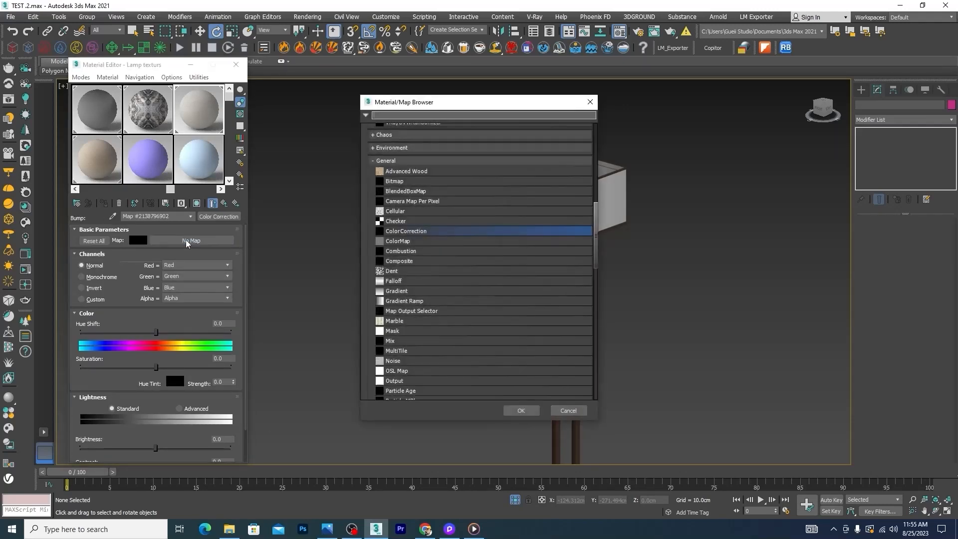
pyautogui.moveTo(595, 256); pyautogui.dragTo(594, 164)
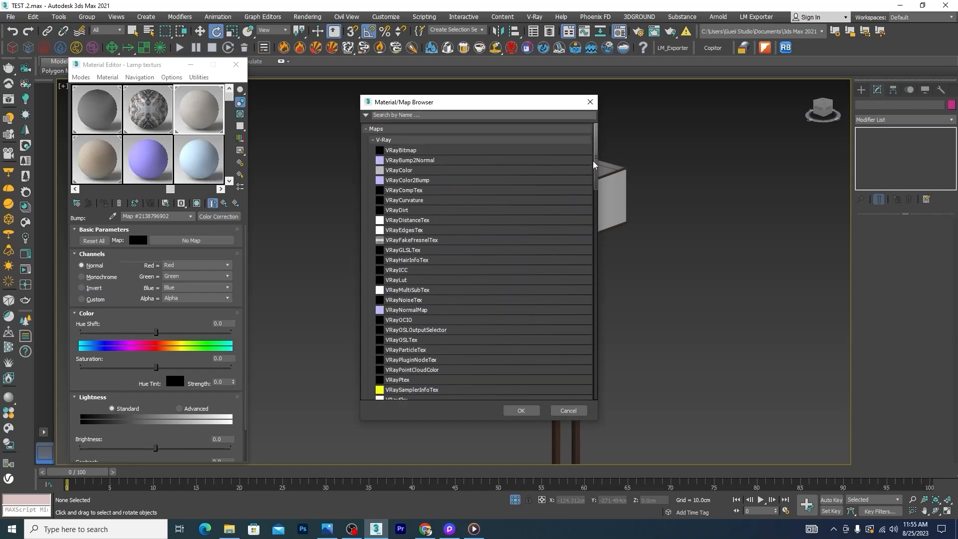
pyautogui.click(431, 152)
pyautogui.click(521, 411)
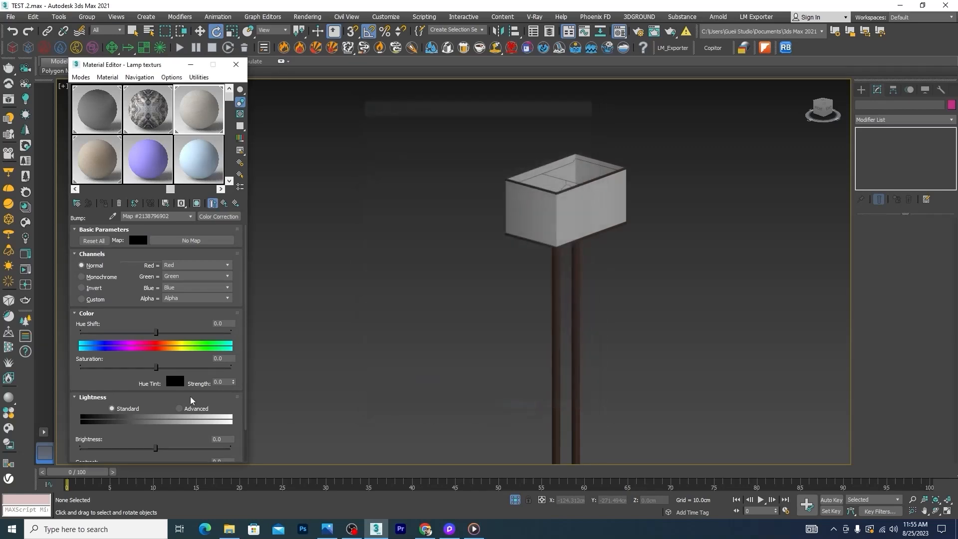
pyautogui.click(228, 243)
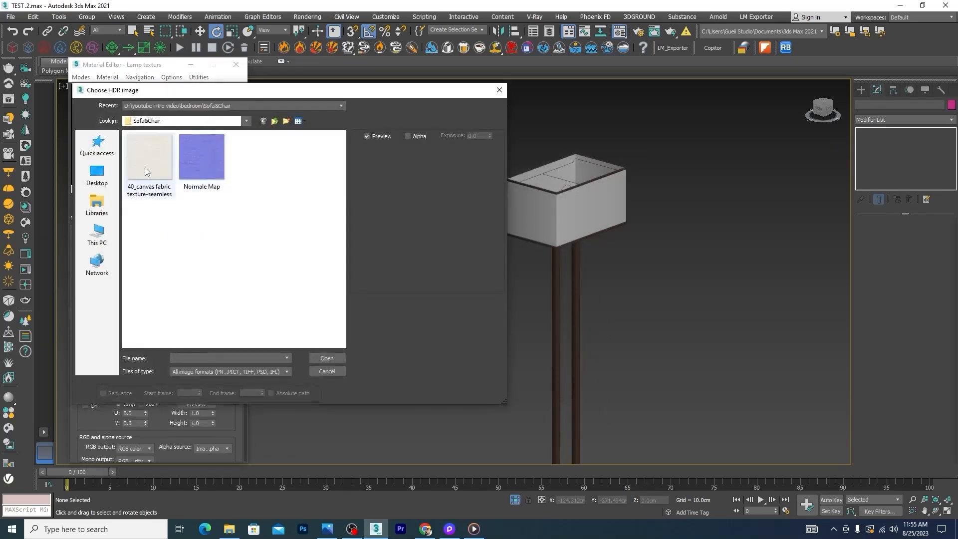
pyautogui.click(144, 167)
pyautogui.click(327, 358)
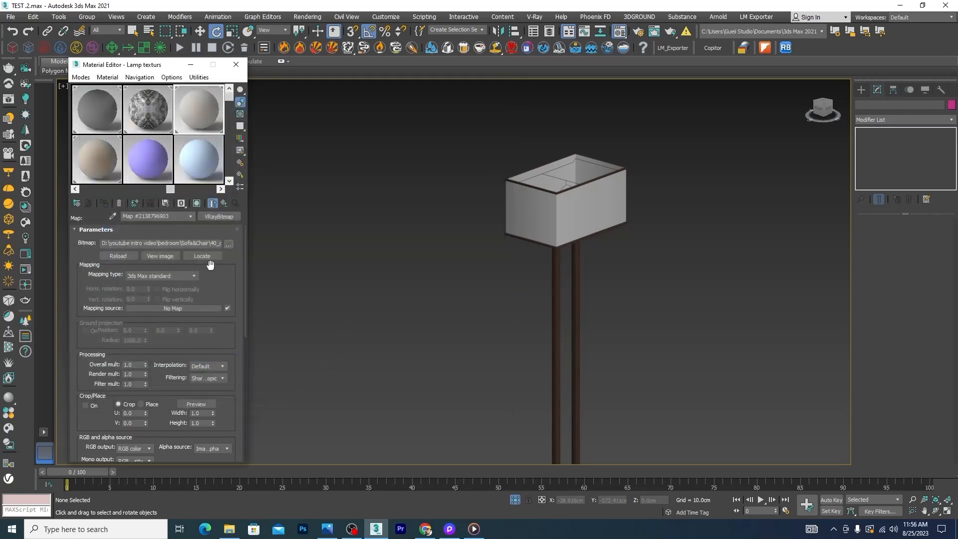
# Return to the bump's Color Correction map and set its channels to Monochrome.
pyautogui.click(224, 204)
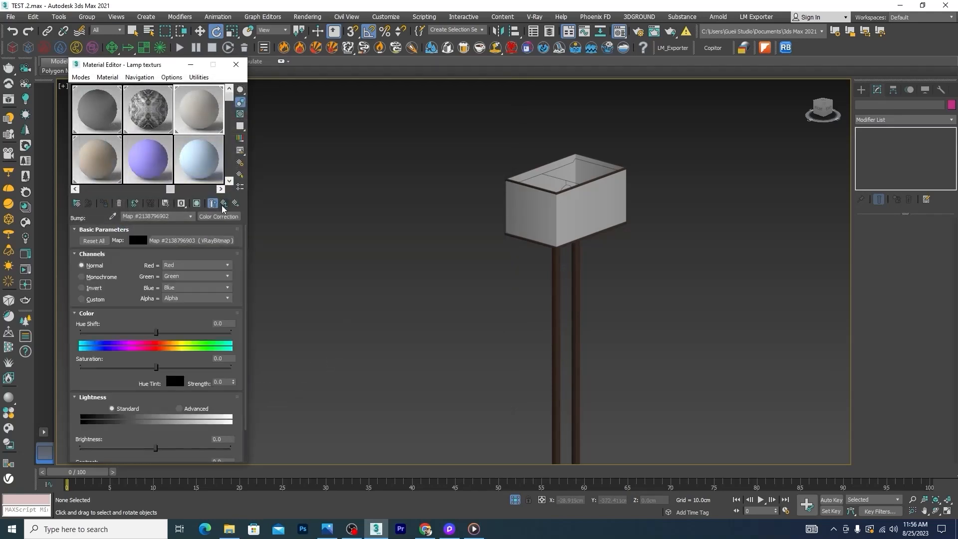
pyautogui.click(81, 277)
pyautogui.scroll(-2, 246, 252)
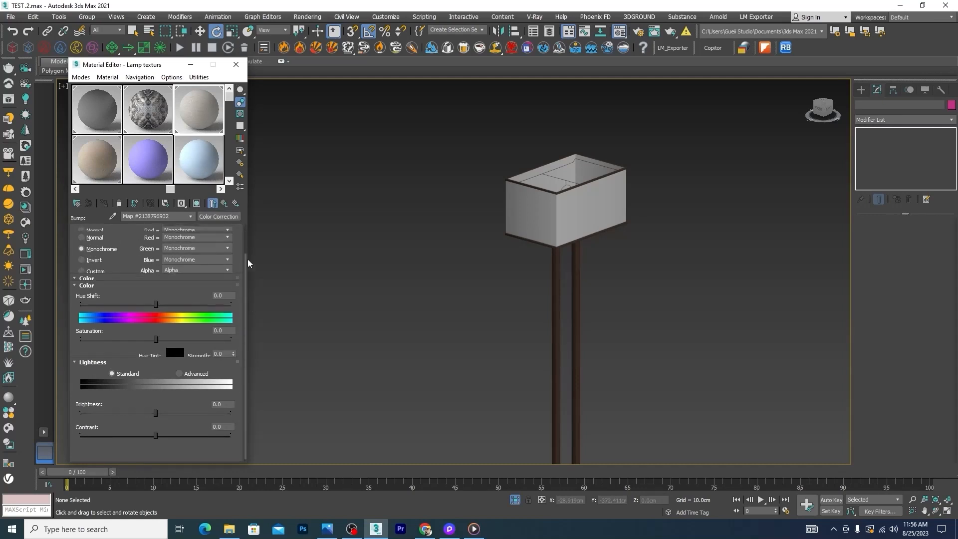
pyautogui.scroll(2, 248, 263)
# Select the side-wall polygons of the round lampshade and detach them as a separate object.
pyautogui.click(590, 199)
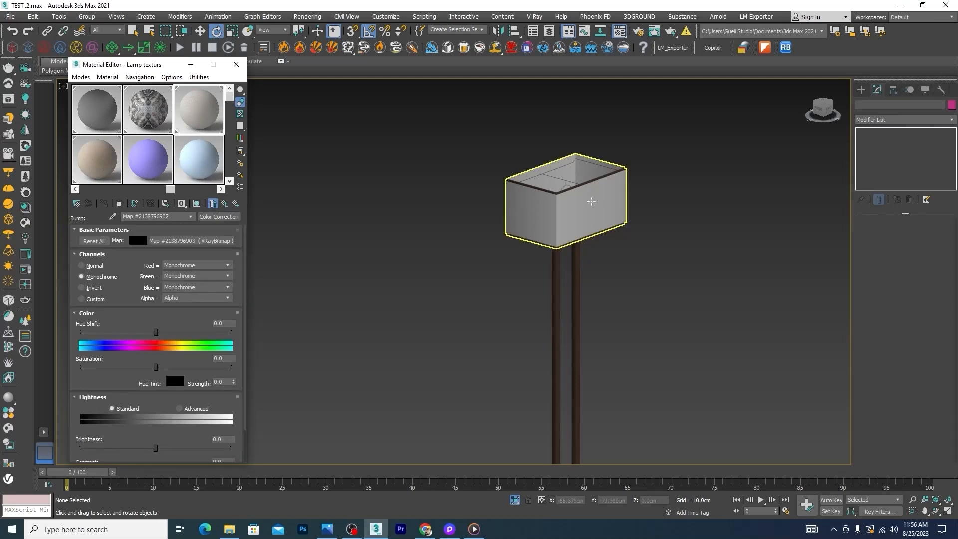
pyautogui.click(682, 240)
pyautogui.scroll(-4, 648, 224)
pyautogui.click(767, 190)
pyautogui.press('z')
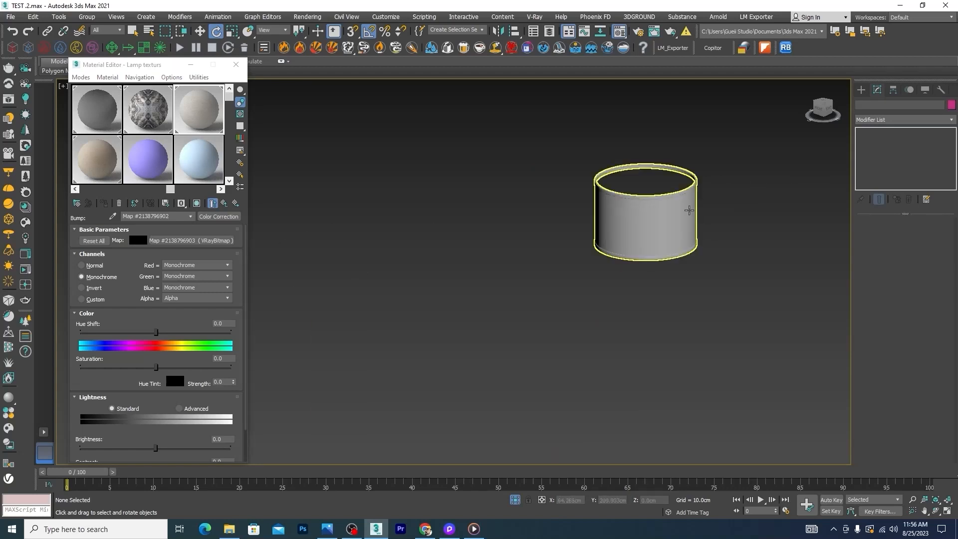
pyautogui.click(914, 236)
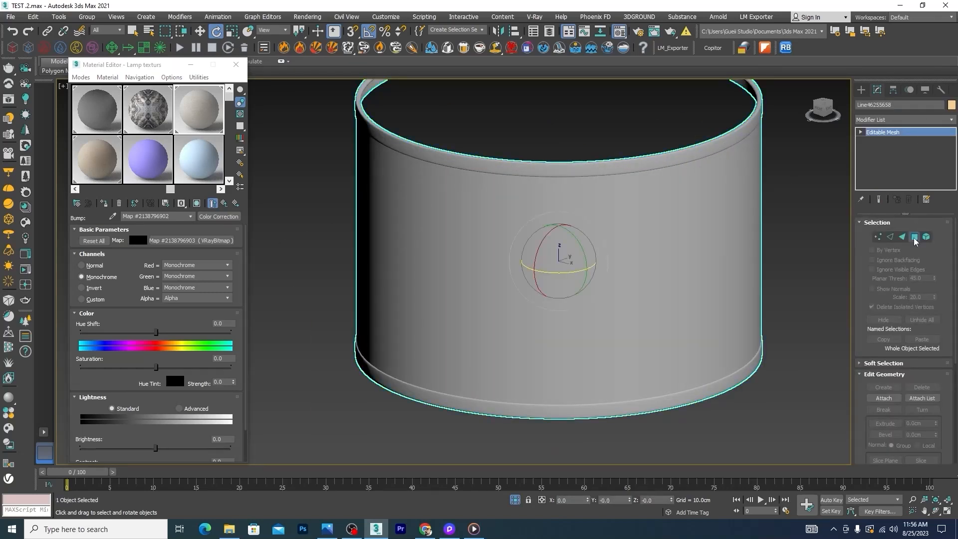
pyautogui.scroll(-5, 691, 228)
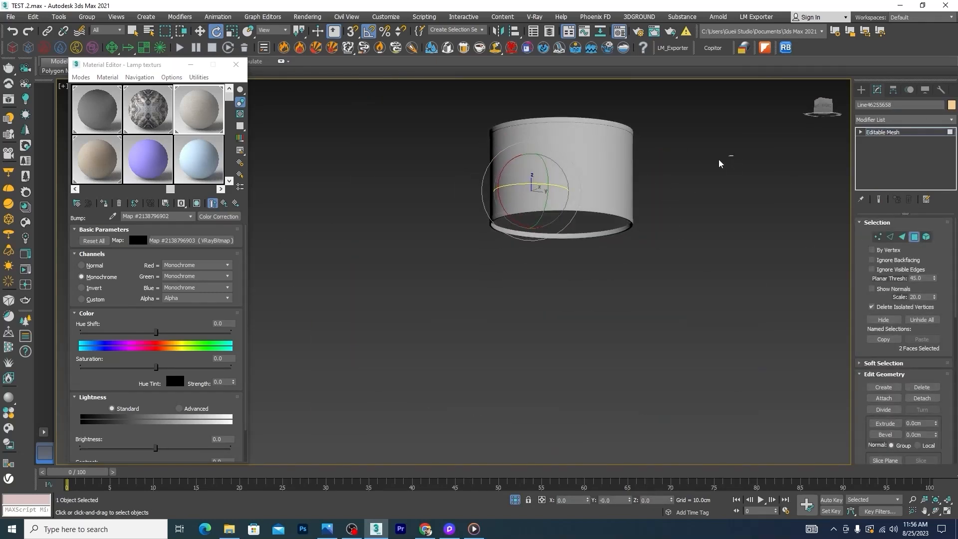
pyautogui.moveTo(731, 155); pyautogui.dragTo(418, 188)
pyautogui.keyDown('alt'); pyautogui.moveTo(568, 186); pyautogui.dragTo(539, 240, button='middle'); pyautogui.keyUp('alt')
pyautogui.click(923, 398)
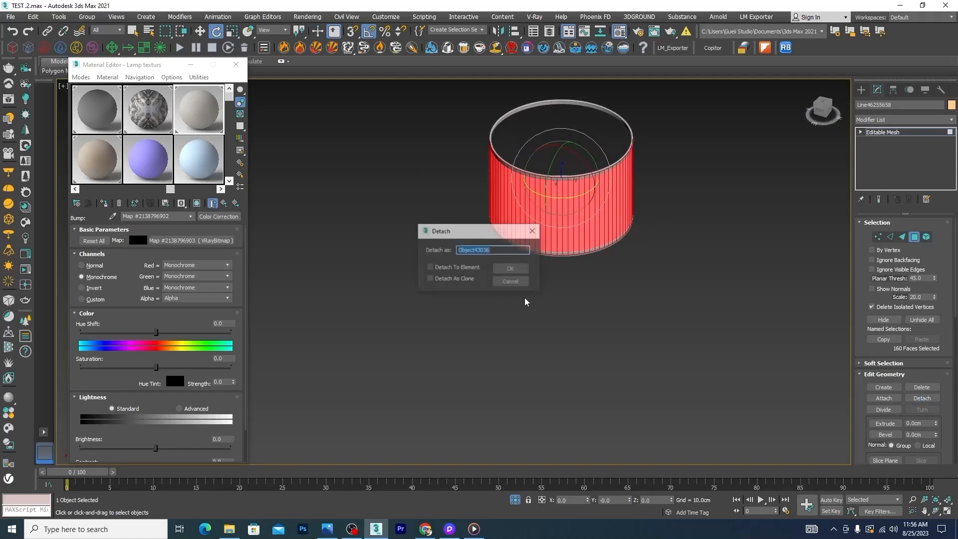
pyautogui.click(510, 269)
pyautogui.click(914, 236)
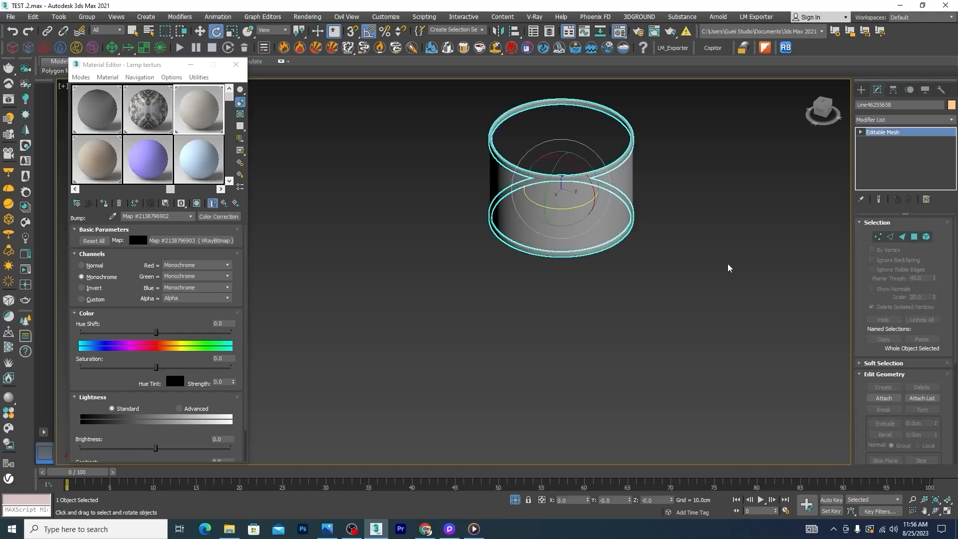
# Assign the two-sided "Lamp texturs" material to the detached wall of the round lampshade.
pyautogui.press('z')
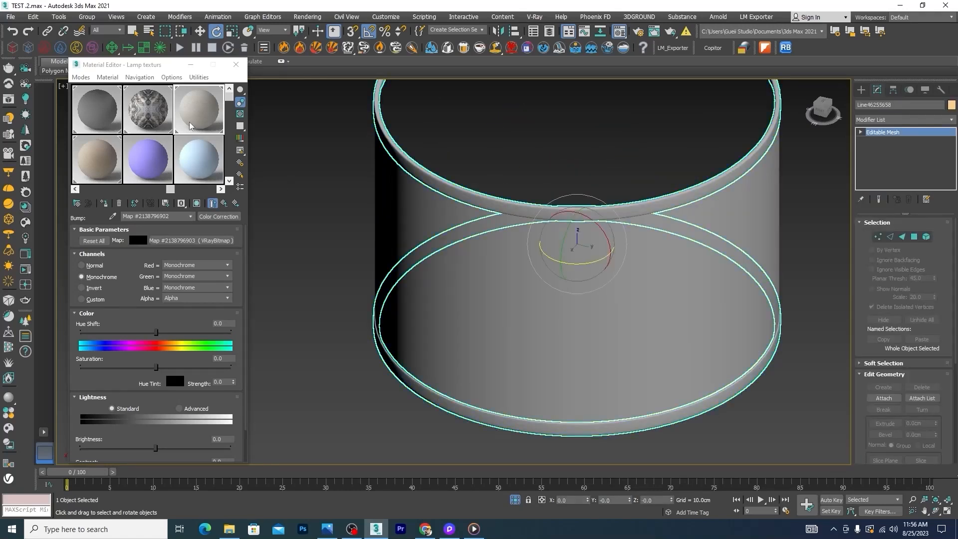
pyautogui.click(489, 337)
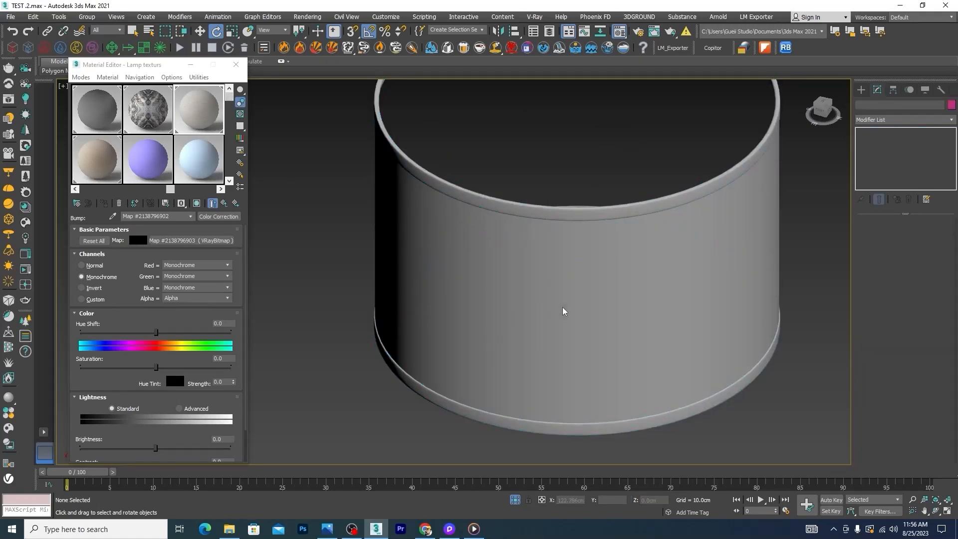
pyautogui.click(753, 227)
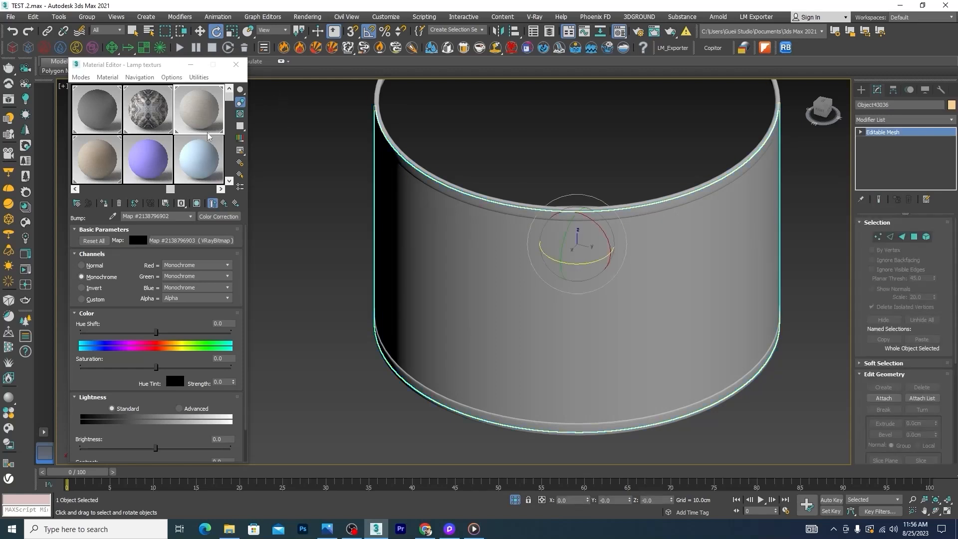
pyautogui.click(224, 204)
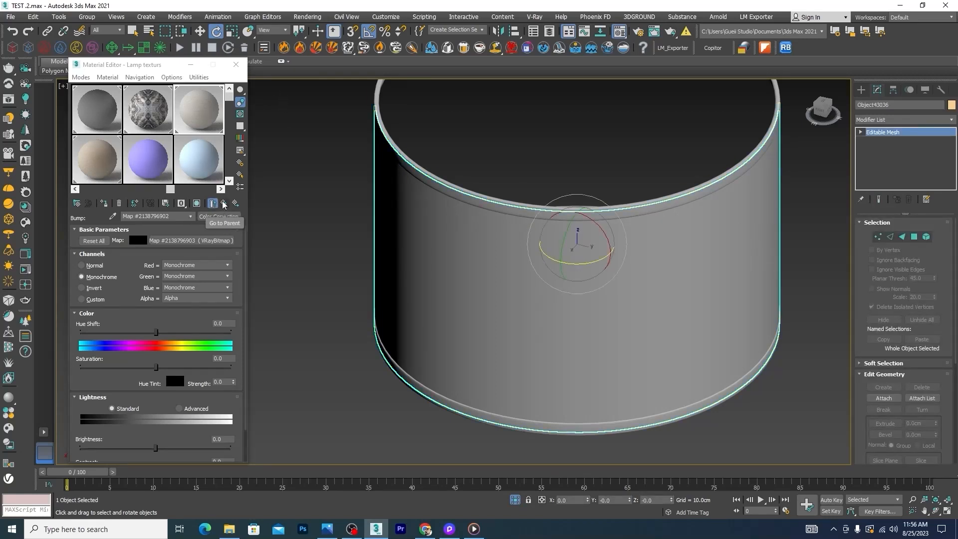
pyautogui.click(223, 203)
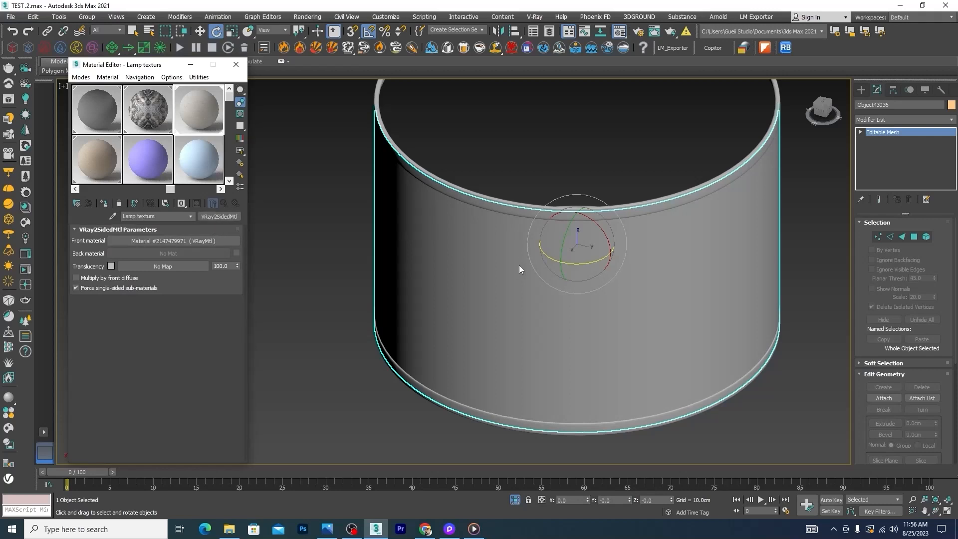
pyautogui.scroll(-4, 409, 311)
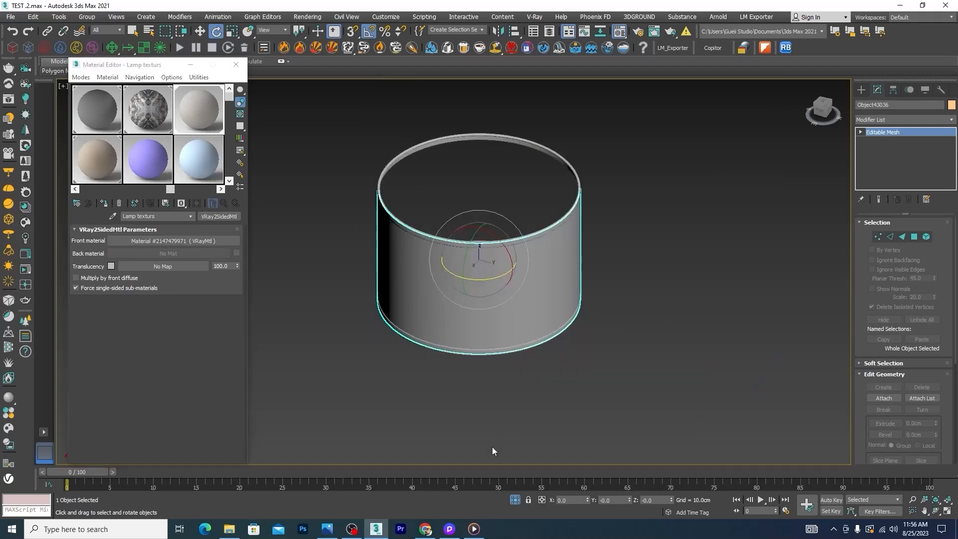
pyautogui.click(492, 447)
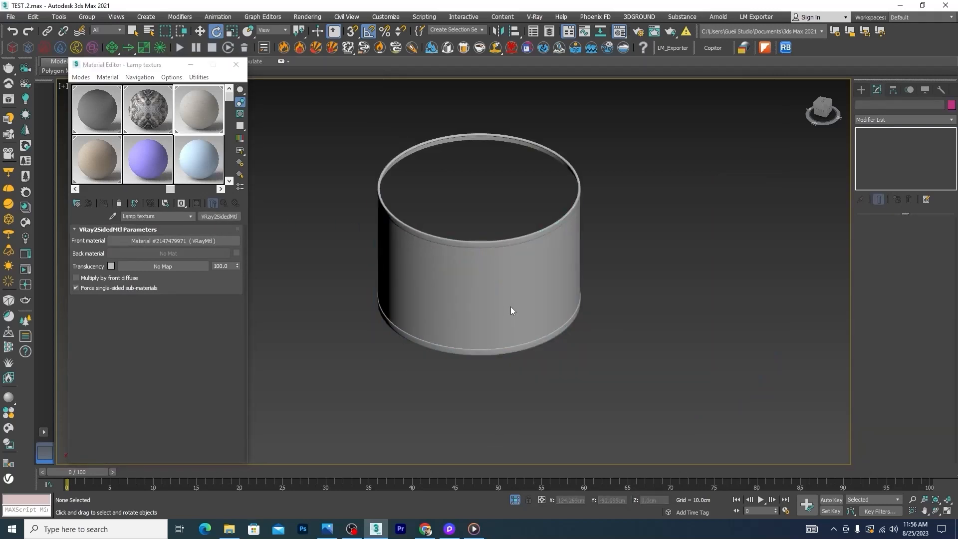
pyautogui.click(526, 266)
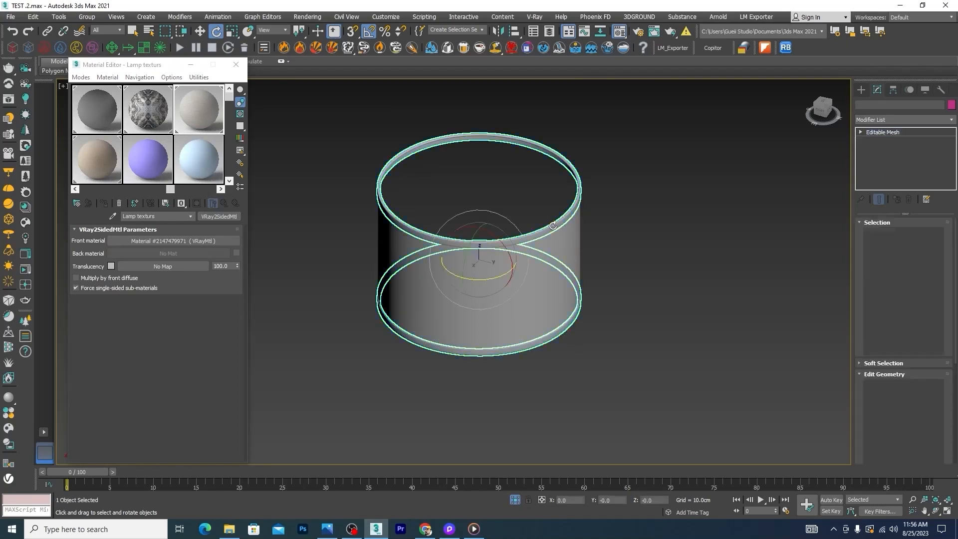
pyautogui.click(726, 280)
pyautogui.click(547, 248)
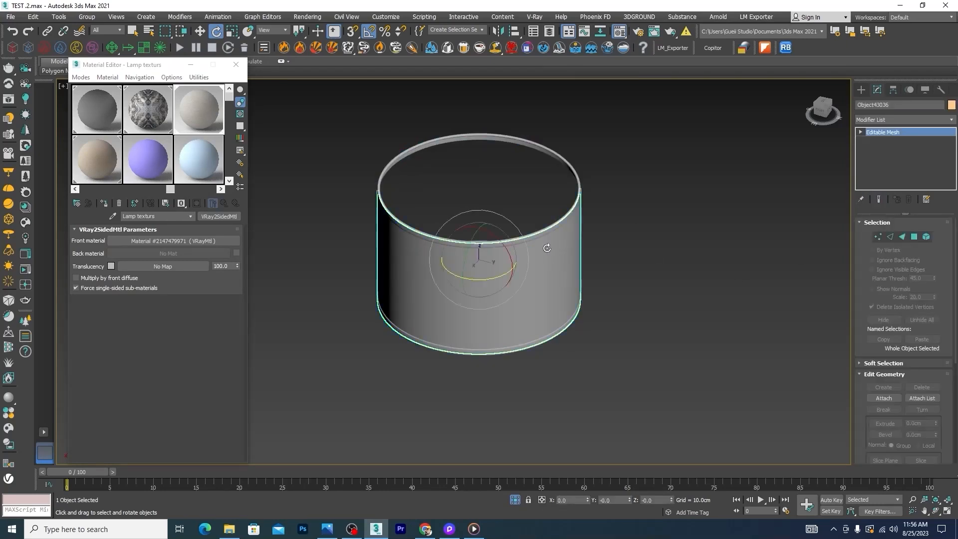
pyautogui.click(104, 203)
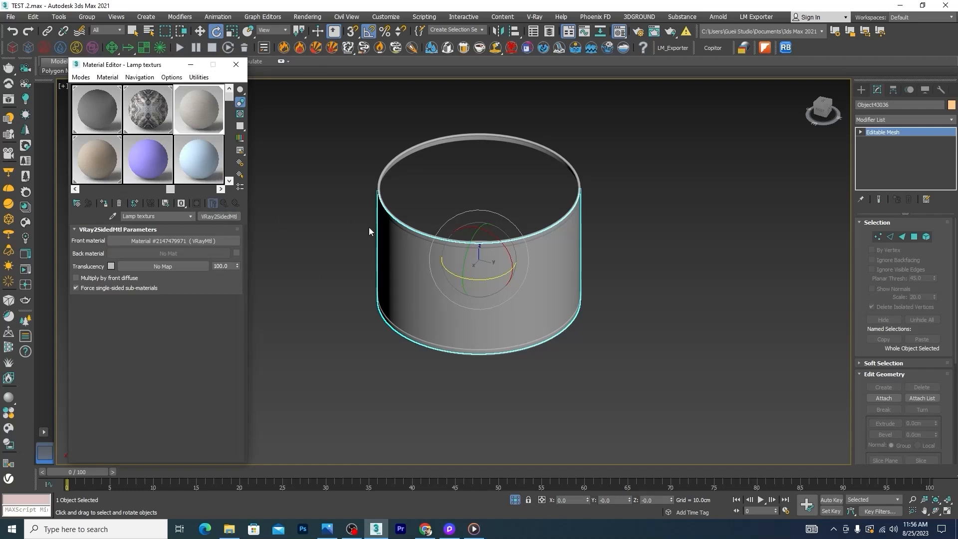
# Assign the Metallic_Paint_Bronze #0 material to the round shade's upper and lower rims, and restore the four-viewport layout.
pyautogui.click(407, 231)
pyautogui.click(211, 203)
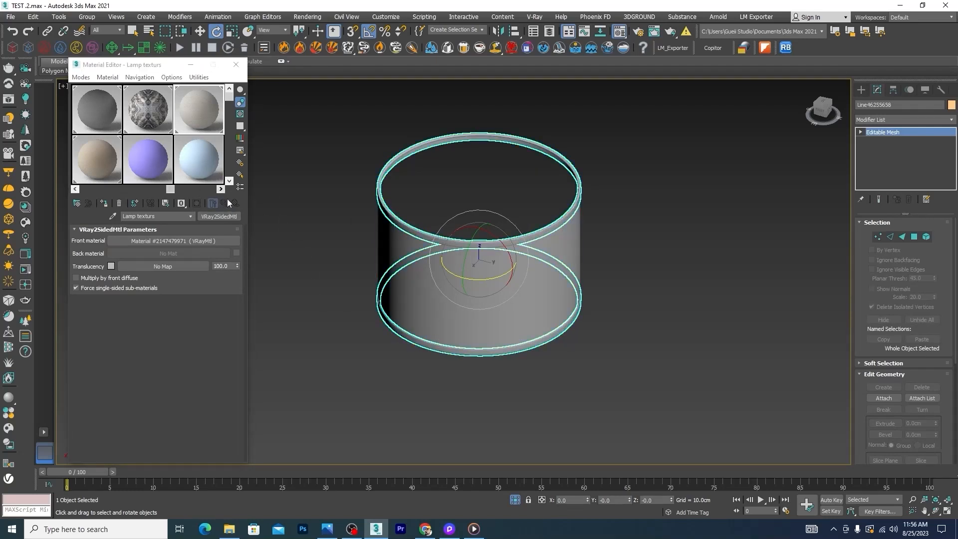
pyautogui.moveTo(226, 101); pyautogui.dragTo(229, 172)
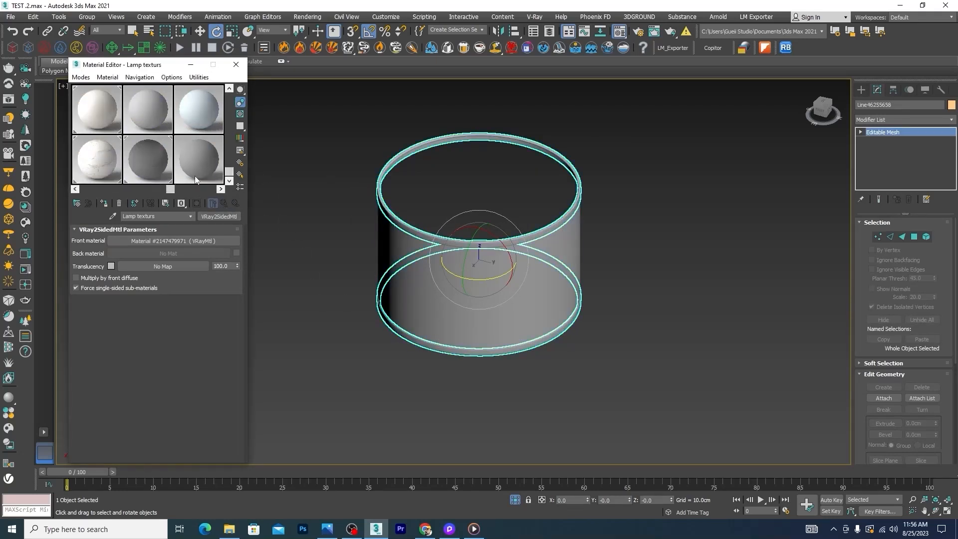
pyautogui.moveTo(170, 193); pyautogui.dragTo(86, 198)
pyautogui.click(107, 131)
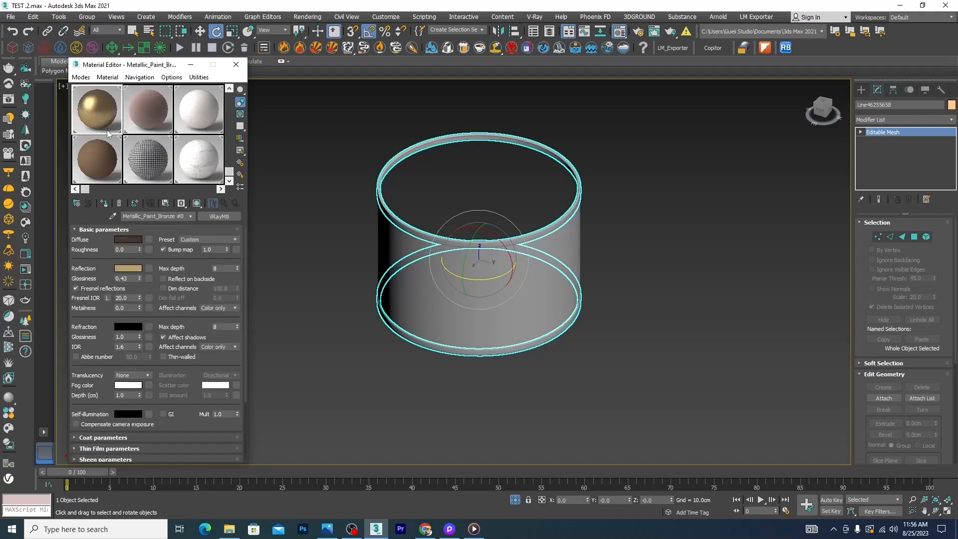
pyautogui.click(104, 205)
pyautogui.click(624, 163)
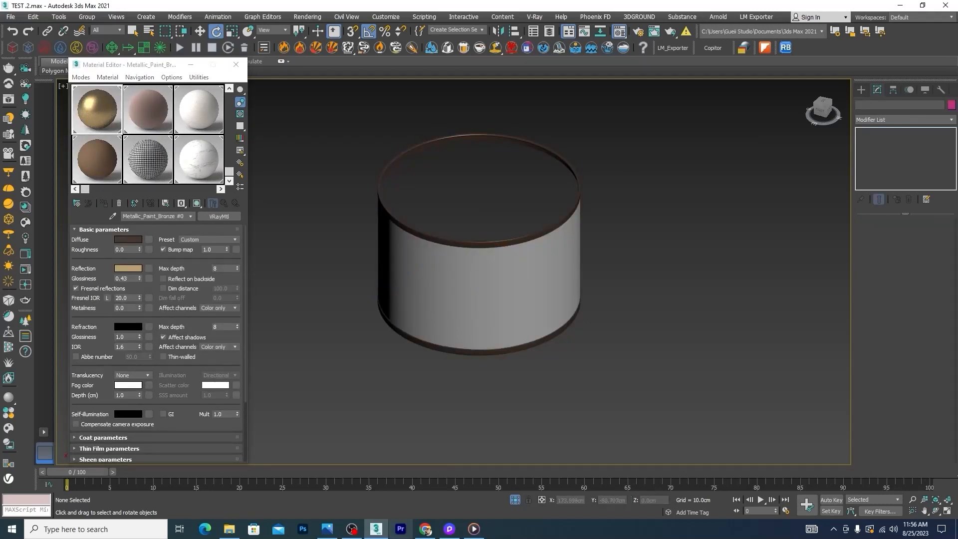
pyautogui.hotkey('alt', 'w')
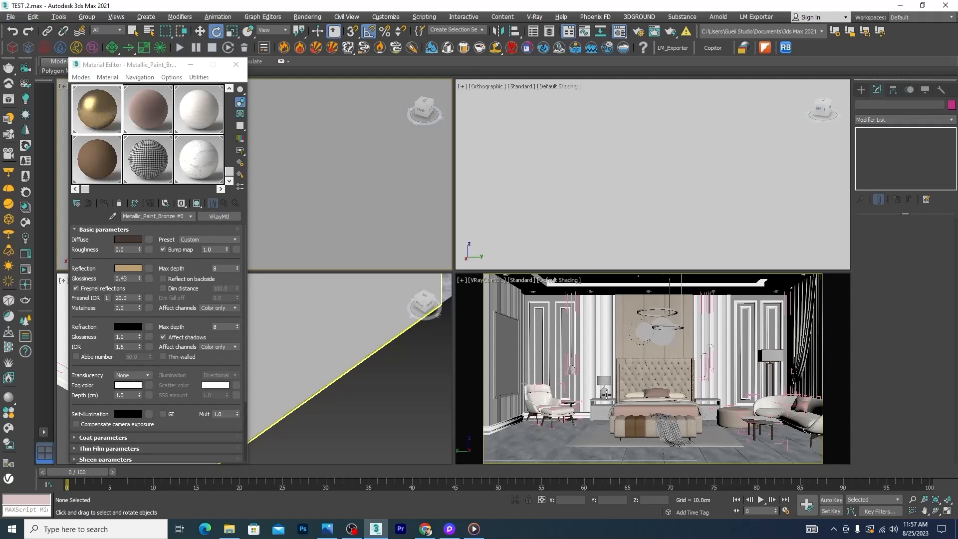
# Select the bedside table lamp's rounded body together with its stand and shade-support frame in the enlarged wireframe view.
pyautogui.click(605, 394)
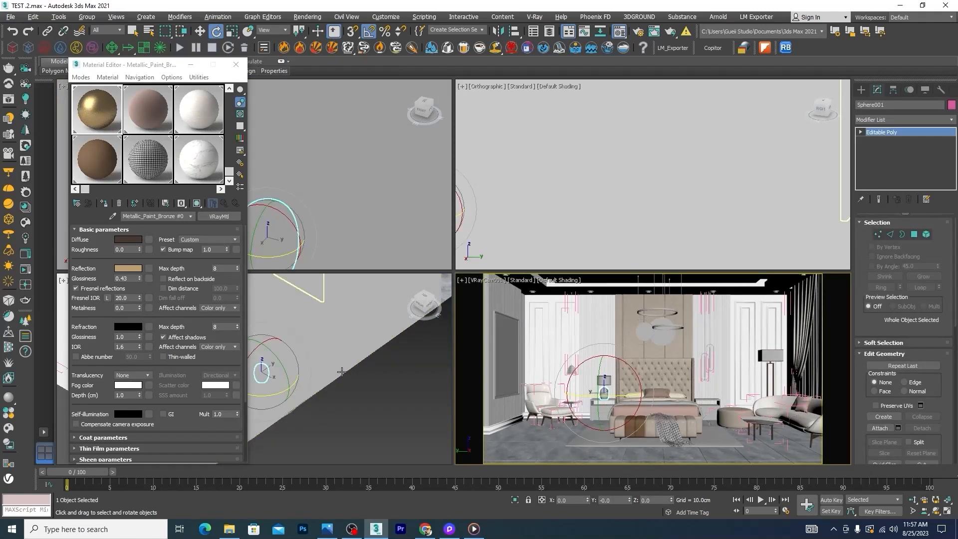
pyautogui.middleClick(278, 426)
pyautogui.hotkey('alt', 'w')
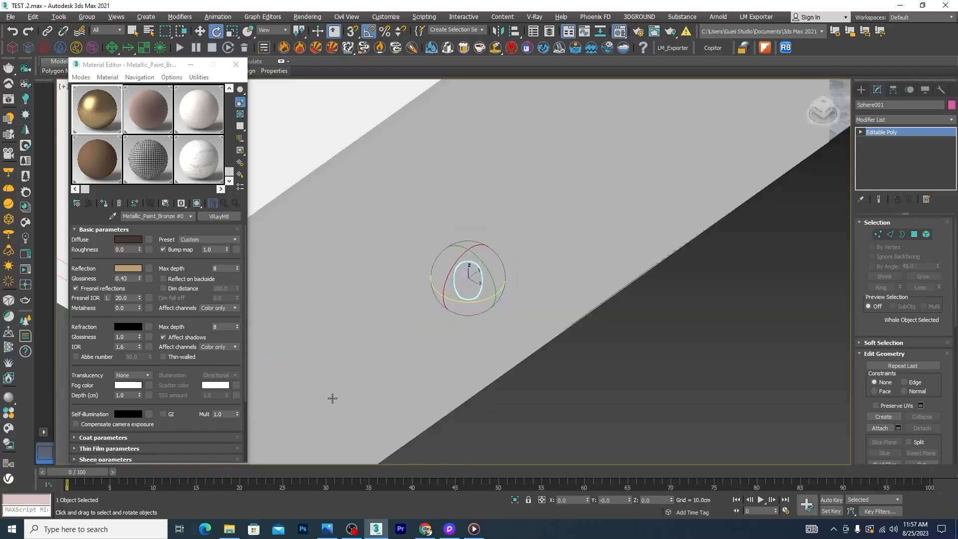
pyautogui.scroll(-6, 383, 393)
pyautogui.scroll(10, 419, 382)
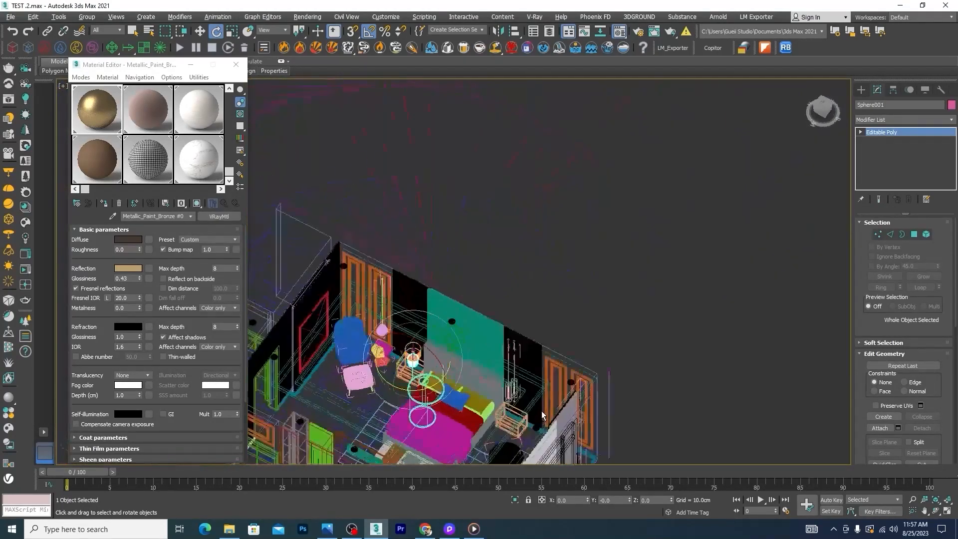
pyautogui.scroll(8, 410, 358)
pyautogui.moveTo(409, 357); pyautogui.dragTo(554, 300, button='middle')
pyautogui.scroll(4, 554, 300)
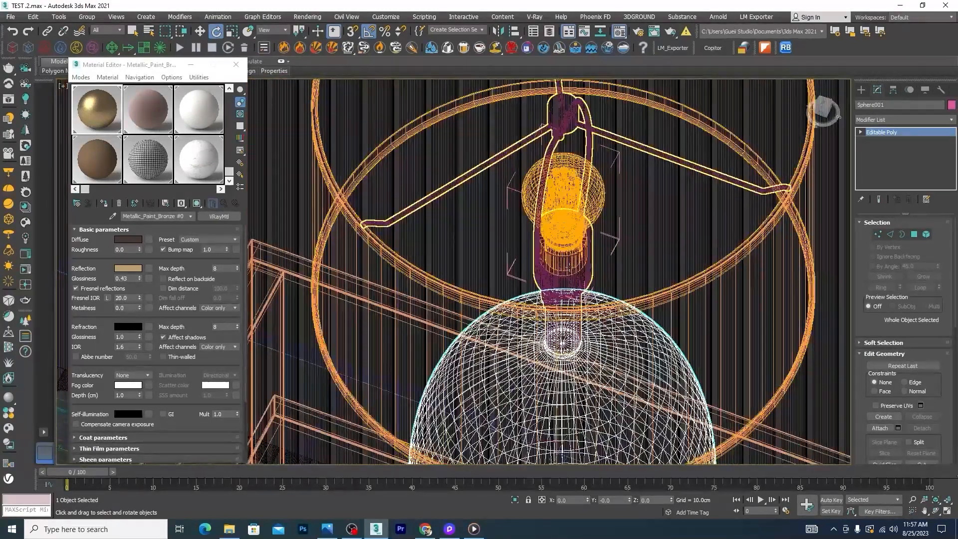
pyautogui.keyDown('ctrl'); pyautogui.click(554, 267); pyautogui.keyUp('ctrl')
pyautogui.press('z')
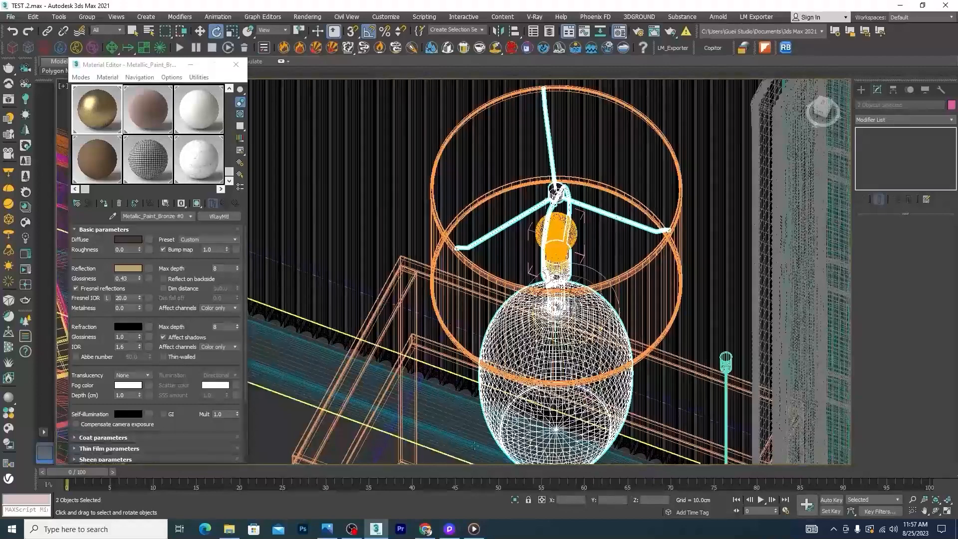
pyautogui.click(515, 499)
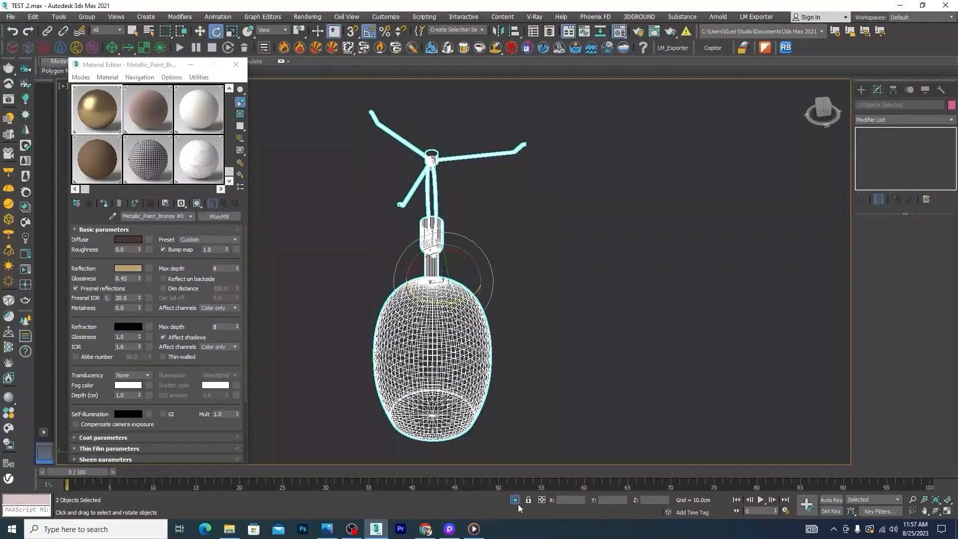
pyautogui.click(516, 500)
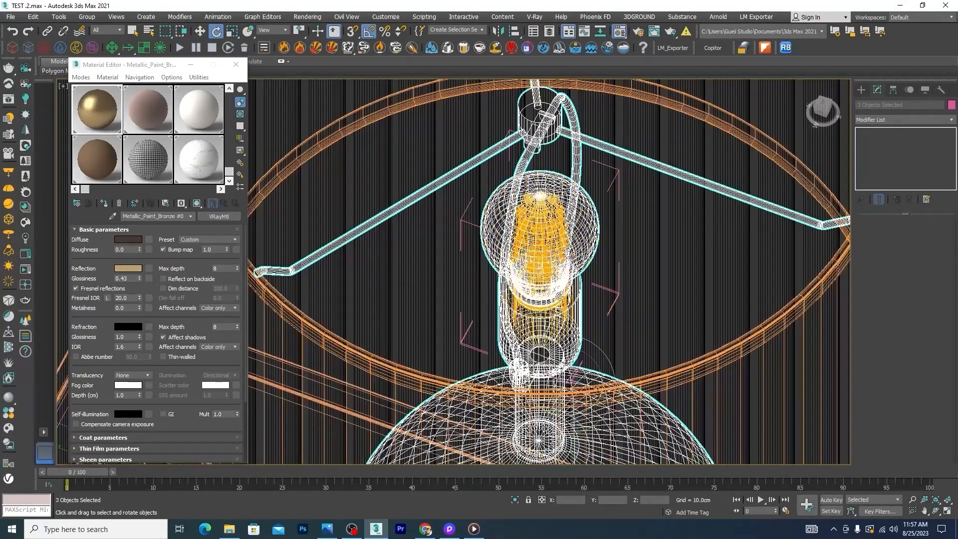
# Add the light bulb, its inner filament parts and its base to the lamp selection, and isolate the selected parts.
pyautogui.scroll(5, 561, 297)
pyautogui.keyDown('ctrl'); pyautogui.click(570, 312); pyautogui.keyUp('ctrl')
pyautogui.scroll(5, 527, 207)
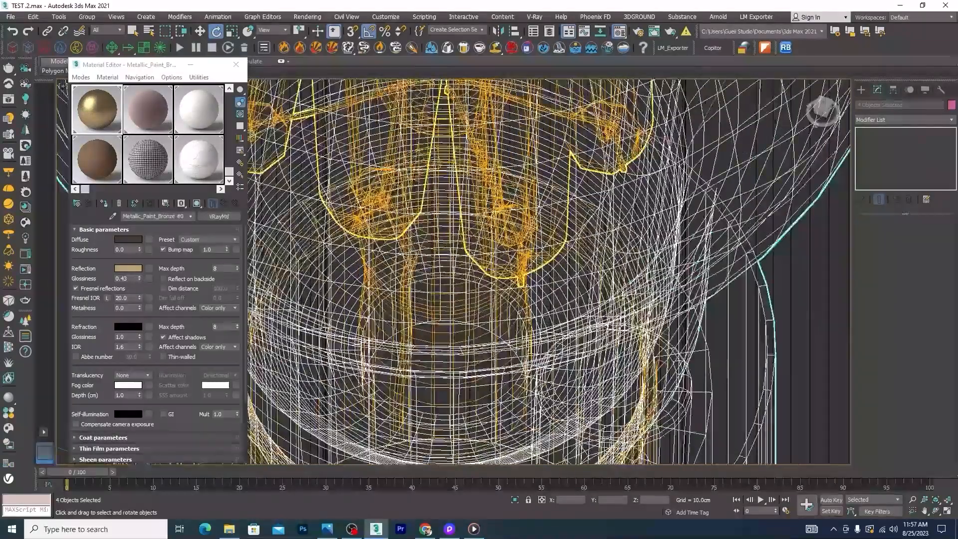
pyautogui.keyDown('ctrl'); pyautogui.click(527, 205); pyautogui.keyUp('ctrl')
pyautogui.keyDown('ctrl'); pyautogui.click(504, 300); pyautogui.keyUp('ctrl')
pyautogui.scroll(-6, 504, 301)
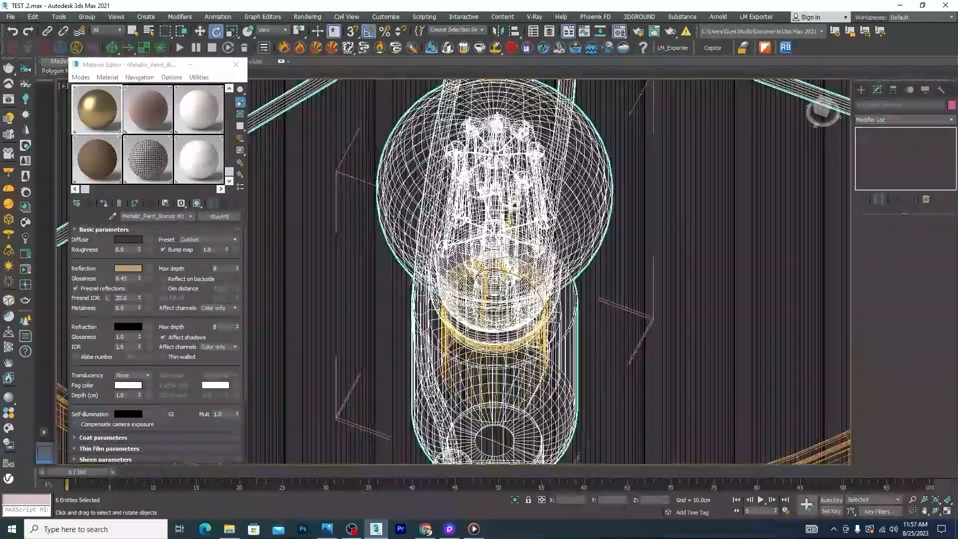
pyautogui.scroll(5, 504, 300)
pyautogui.keyDown('ctrl'); pyautogui.click(524, 341); pyautogui.keyUp('ctrl')
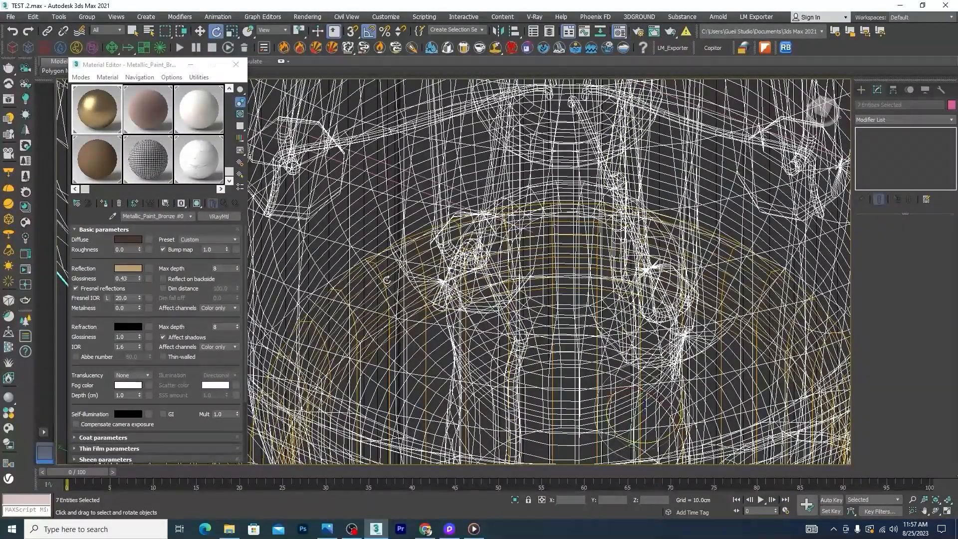
pyautogui.keyDown('ctrl'); pyautogui.click(387, 281); pyautogui.keyUp('ctrl')
pyautogui.press('z')
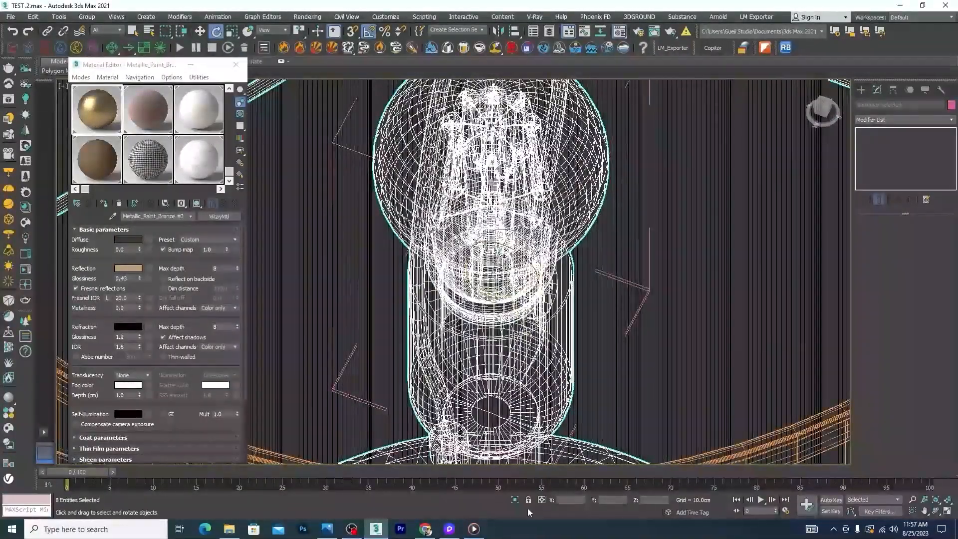
pyautogui.keyDown('alt'); pyautogui.moveTo(532, 304); pyautogui.dragTo(549, 272, button='middle'); pyautogui.keyUp('alt')
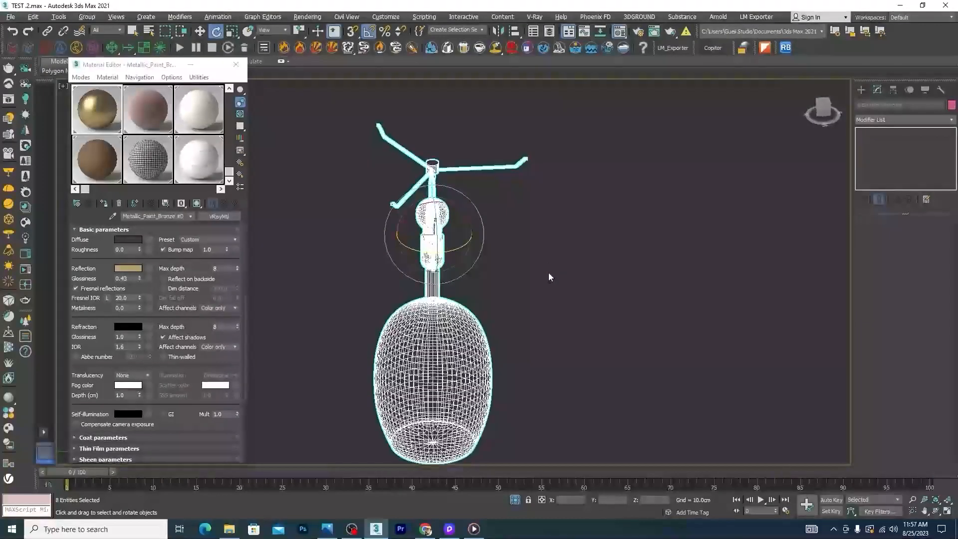
# Clear the selection and switch the isolated lamp from wireframe to shaded display.
pyautogui.click(518, 276)
pyautogui.press('F3')
pyautogui.scroll(2, 437, 218)
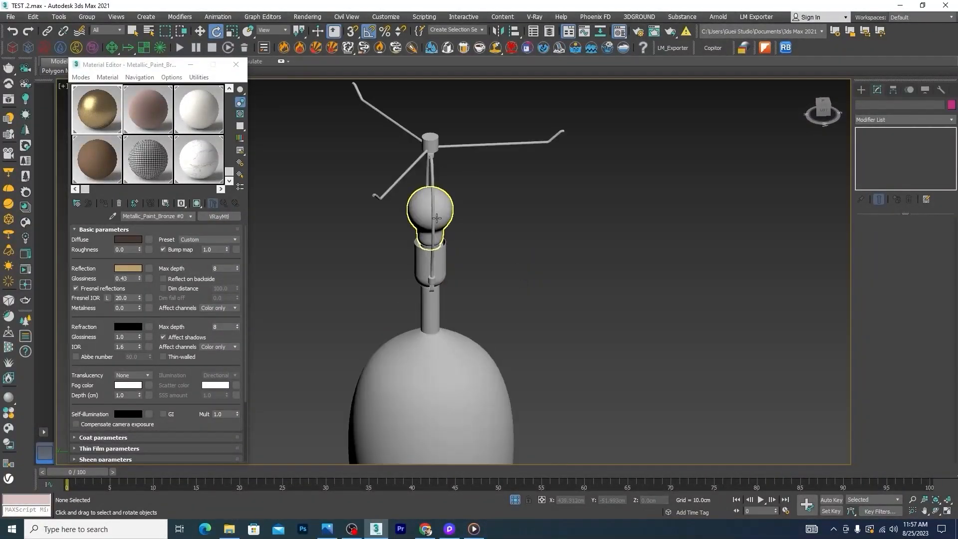
pyautogui.scroll(-4, 437, 219)
pyautogui.keyDown('alt'); pyautogui.moveTo(549, 330); pyautogui.dragTo(574, 333, button='middle'); pyautogui.keyUp('alt')
pyautogui.scroll(-3, 574, 333)
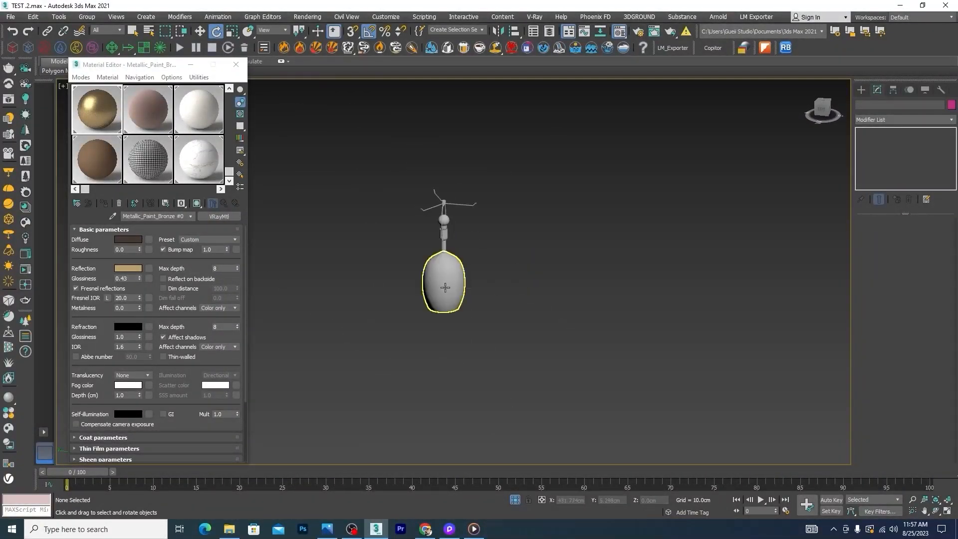
# Select the lamp's rounded body and rename the unused Material #6 as "white texturs for lamp".
pyautogui.click(445, 288)
pyautogui.moveTo(221, 173); pyautogui.dragTo(230, 96)
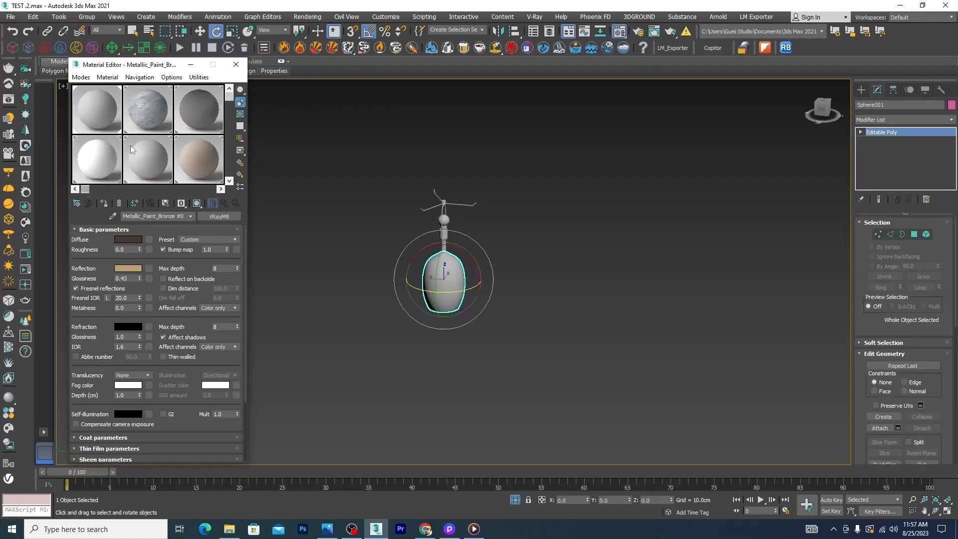
pyautogui.click(149, 154)
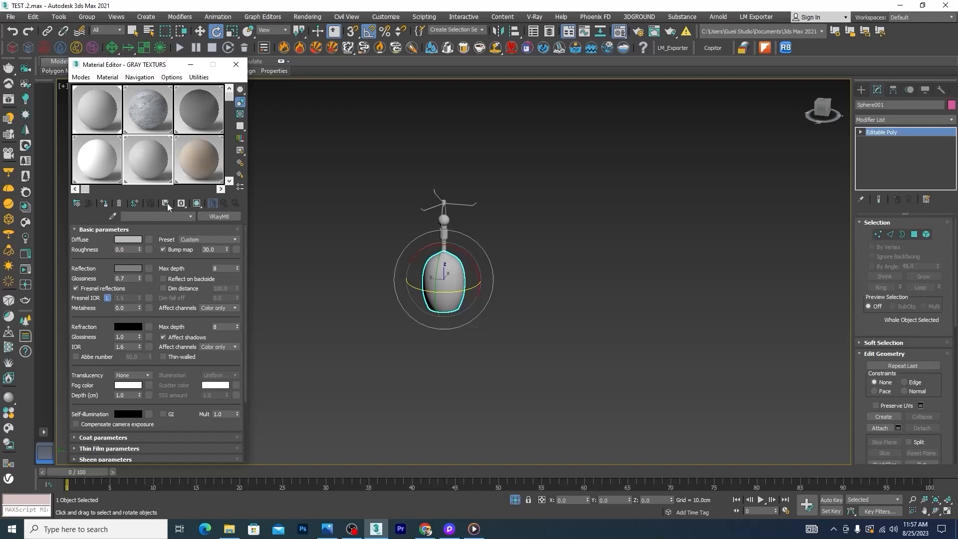
pyautogui.click(206, 108)
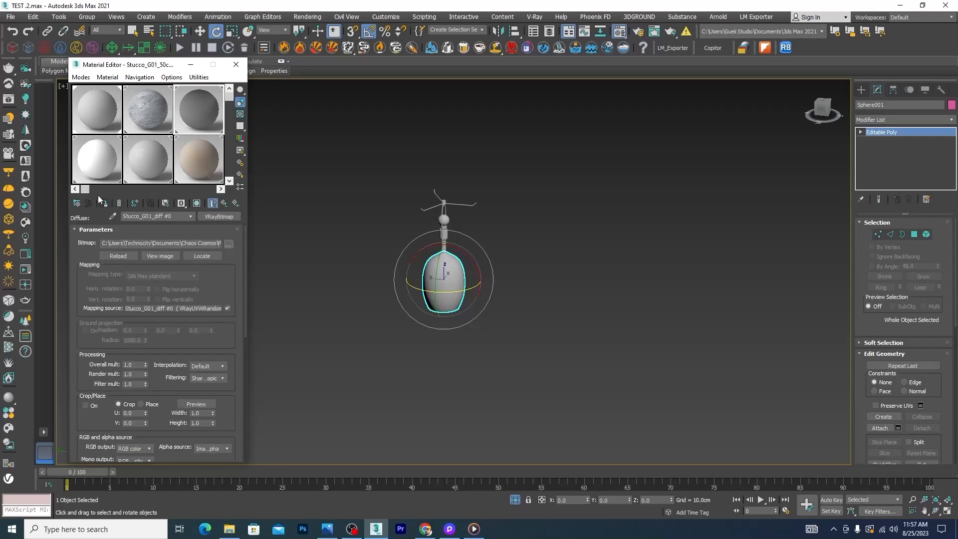
pyautogui.moveTo(85, 190); pyautogui.dragTo(216, 189)
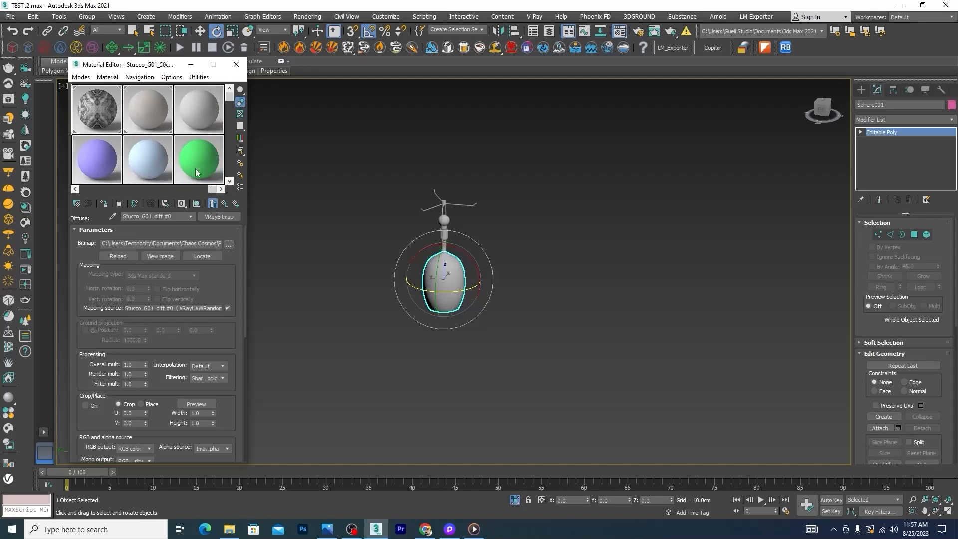
pyautogui.click(200, 94)
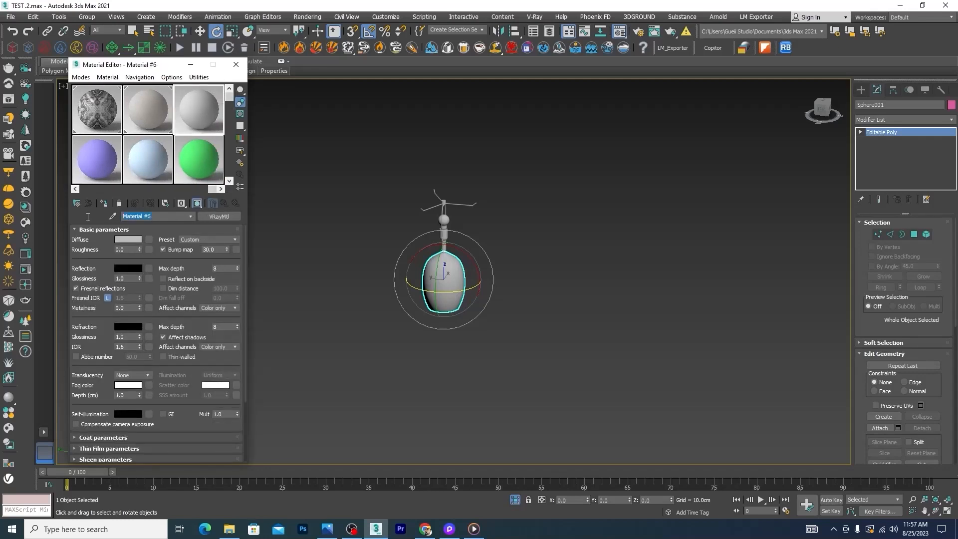
pyautogui.write('white textures for lamp')
# Set the diffuse color of the "white texturs for lamp" material to white.
pyautogui.click(128, 240)
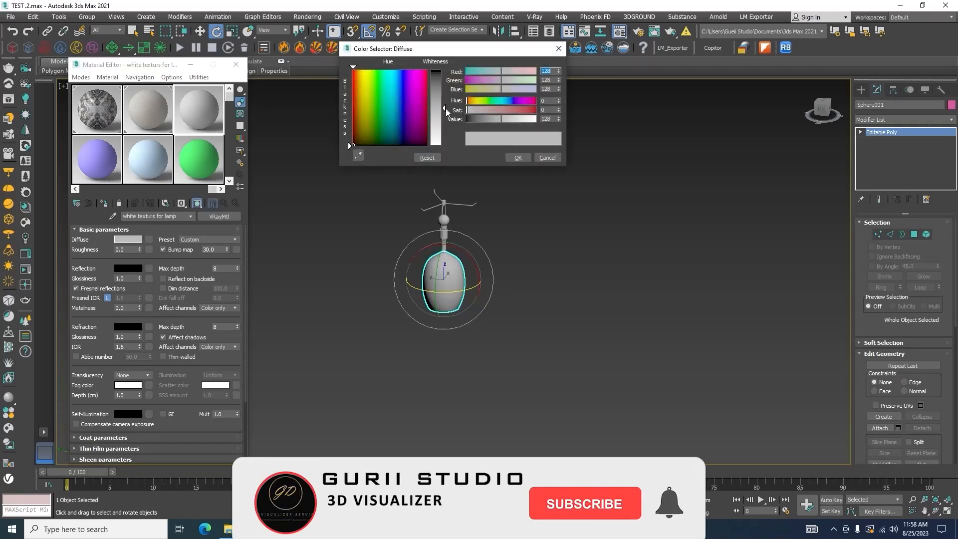
pyautogui.moveTo(445, 108); pyautogui.dragTo(445, 71)
pyautogui.click(518, 157)
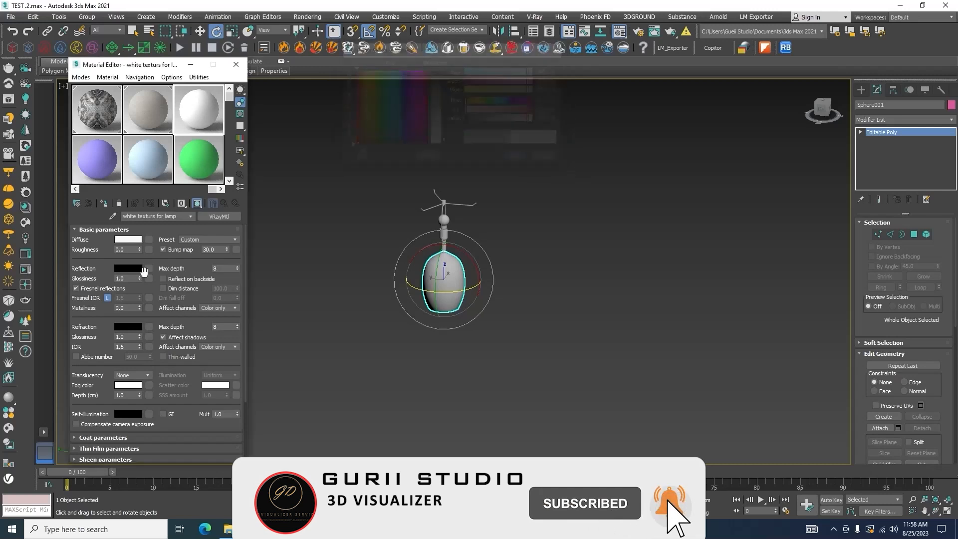
# Set the lamp material's reflection color to near-white with value 247 and its reflection glossiness to 0.9.
pyautogui.click(136, 270)
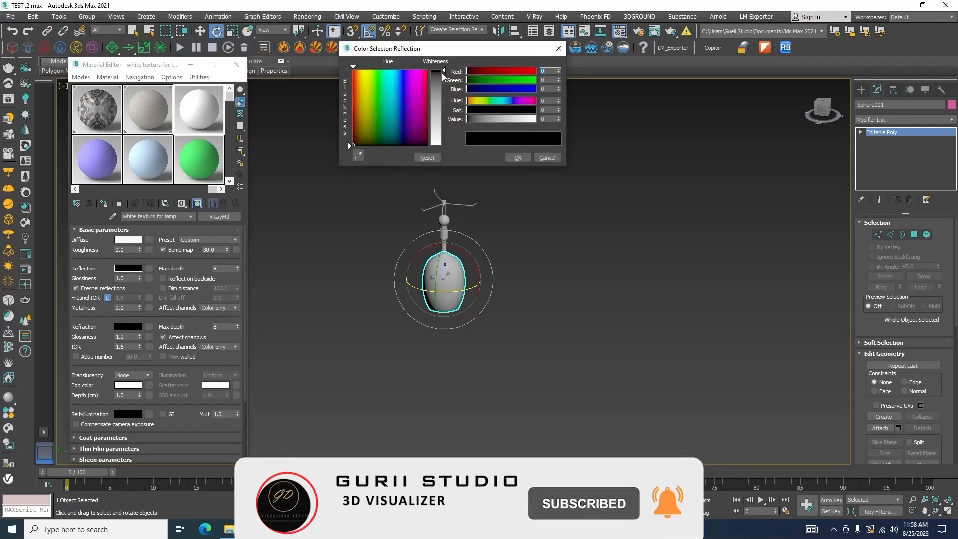
pyautogui.moveTo(443, 71); pyautogui.dragTo(445, 144)
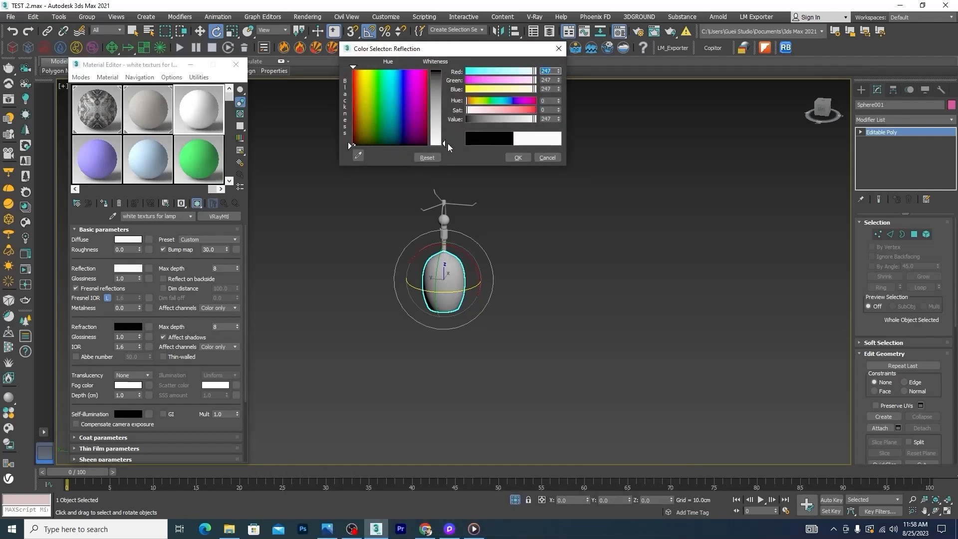
pyautogui.click(518, 157)
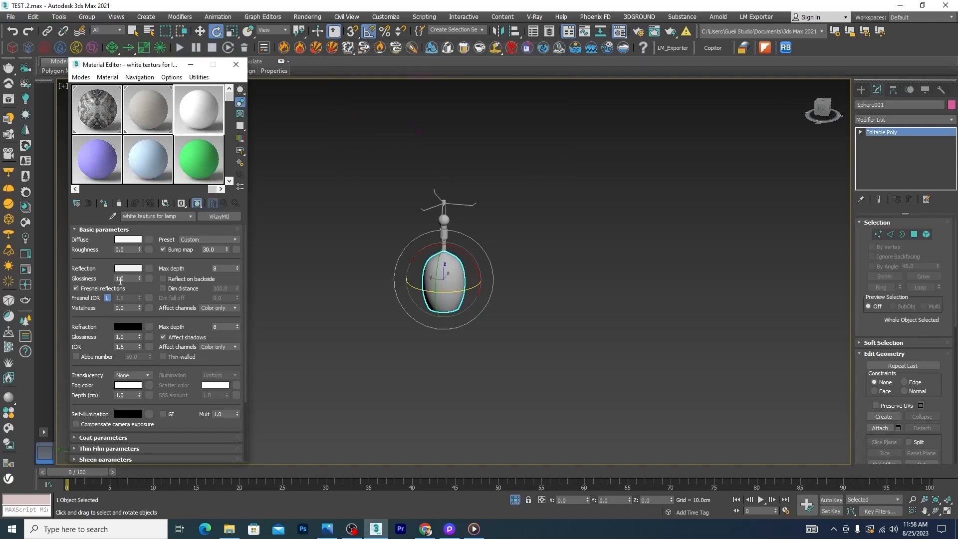
pyautogui.doubleClick(120, 279)
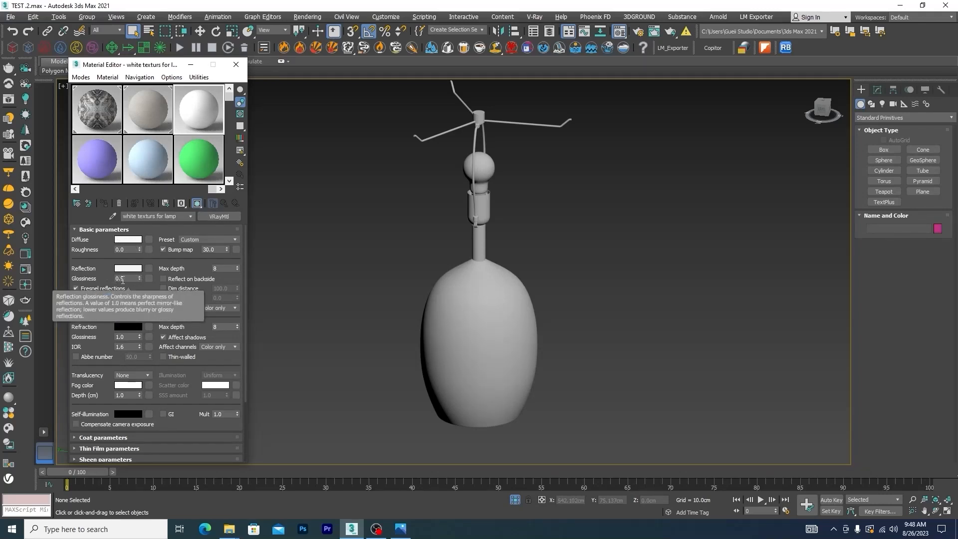
# Assign the "white texturs for lamp" material to the lamp's rounded body.
pyautogui.click(508, 362)
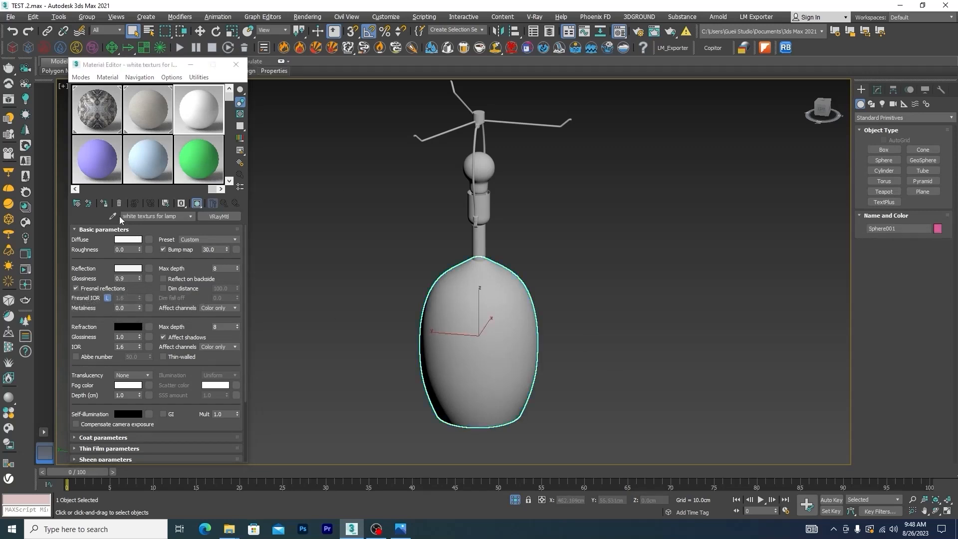
pyautogui.click(105, 203)
pyautogui.click(538, 238)
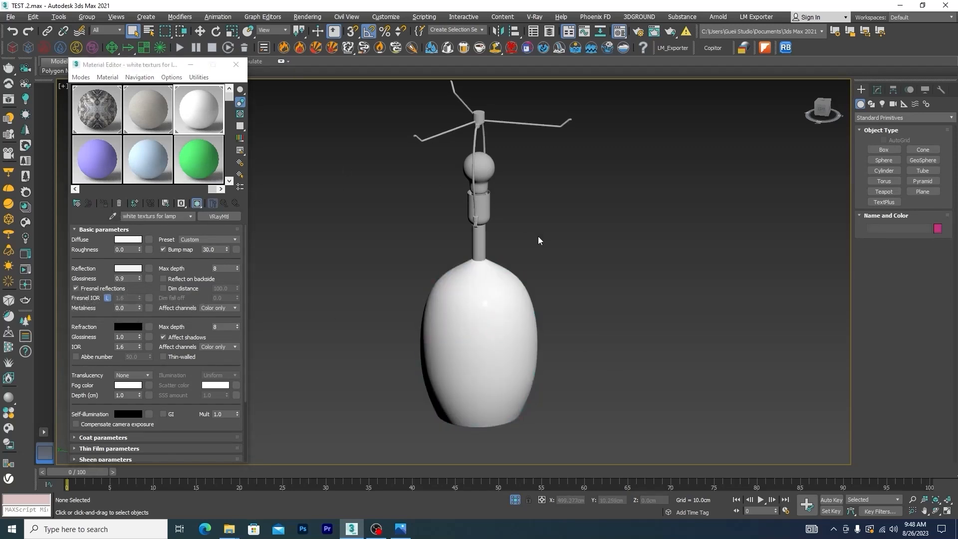
# Assign the Metallic_Paint_Bronze #0 material to the lamp's neck, socket and shade-support arms.
pyautogui.scroll(5, 482, 194)
pyautogui.click(481, 288)
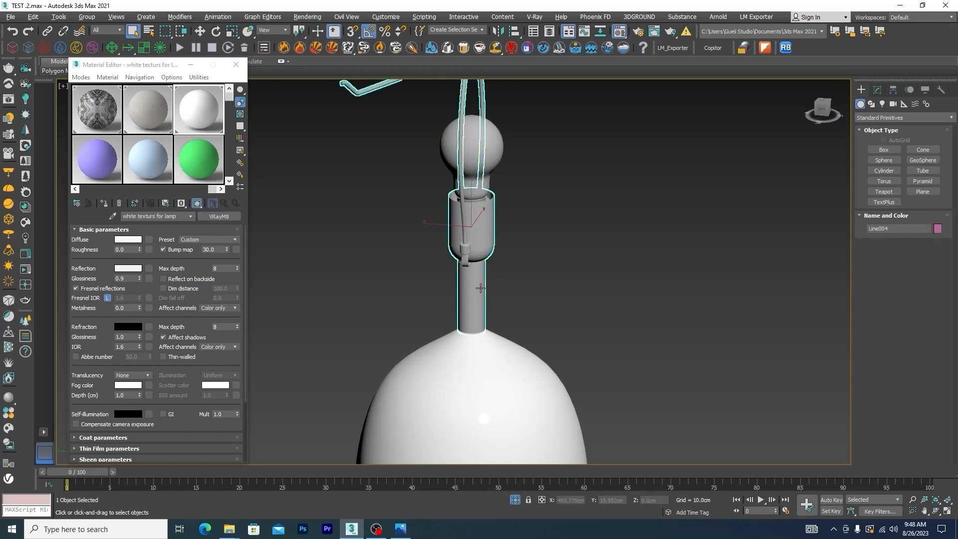
pyautogui.press('m')
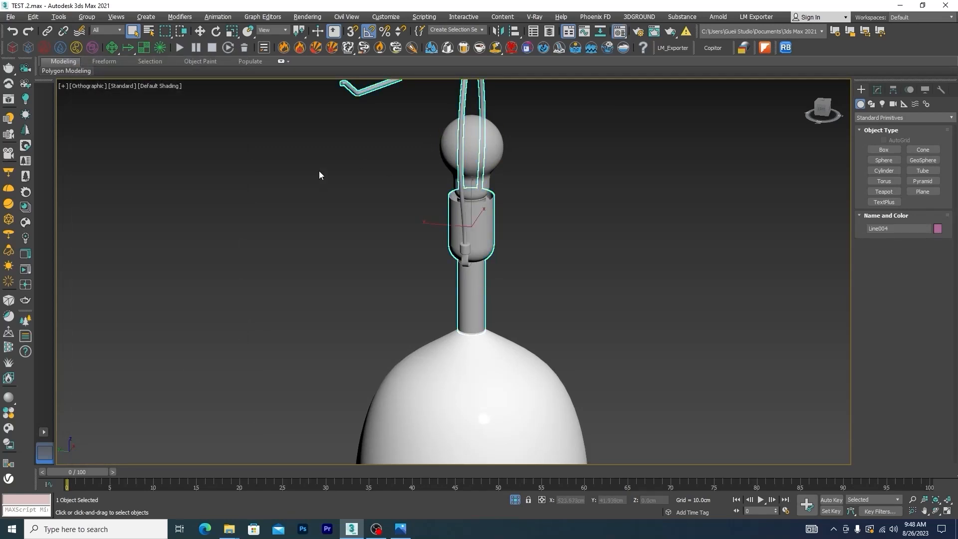
pyautogui.press('m')
pyautogui.moveTo(215, 188); pyautogui.dragTo(59, 190)
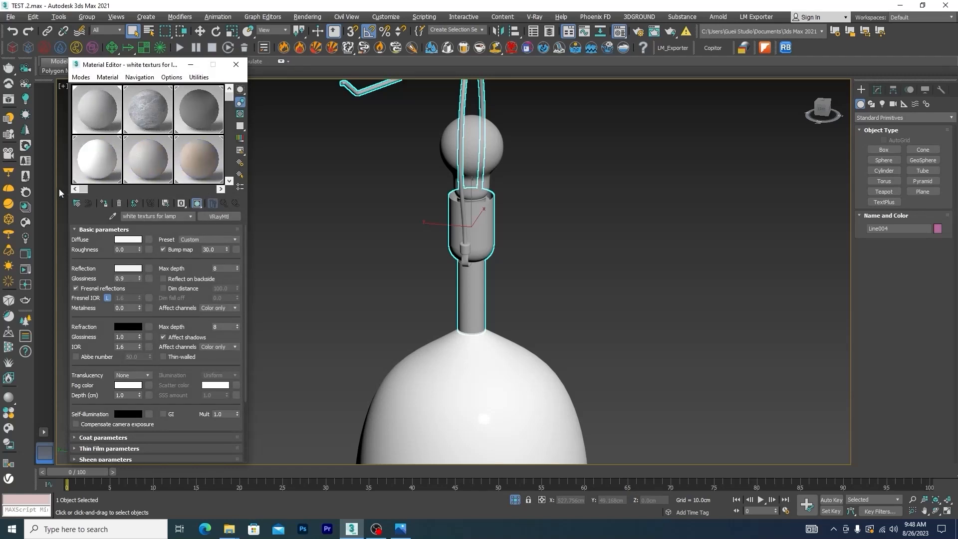
pyautogui.scroll(-2, 150, 135)
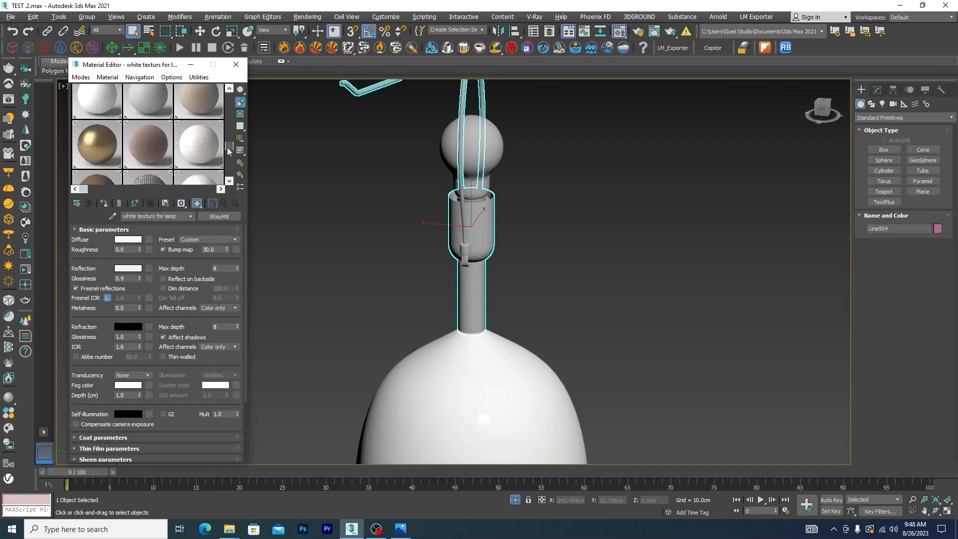
pyautogui.click(98, 149)
pyautogui.click(103, 203)
pyautogui.scroll(-3, 546, 230)
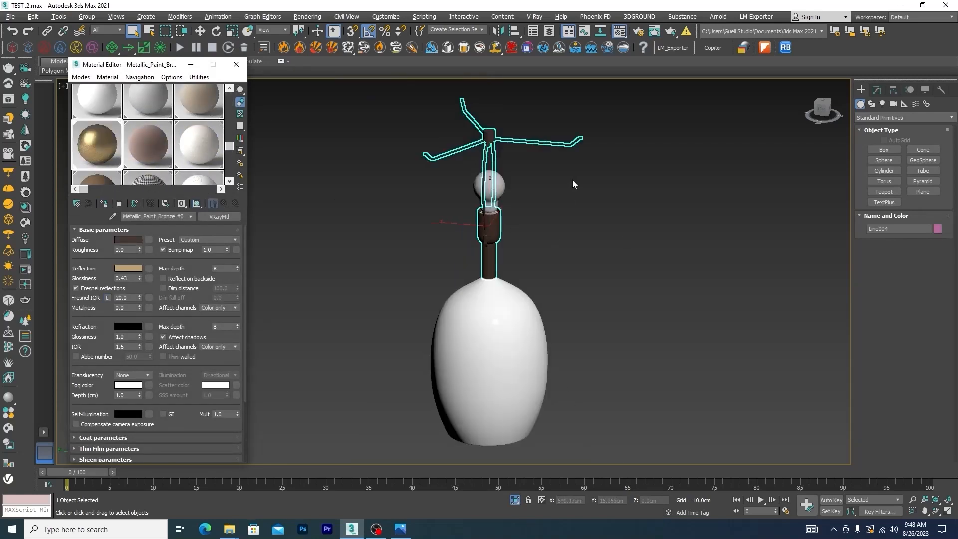
pyautogui.click(573, 180)
# Assign the Metallic_Paint_Bronze #0 material to the thin ring piece around the bulb's base inside the socket.
pyautogui.scroll(3, 478, 194)
pyautogui.scroll(2, 479, 194)
pyautogui.click(522, 188)
pyautogui.scroll(5, 528, 234)
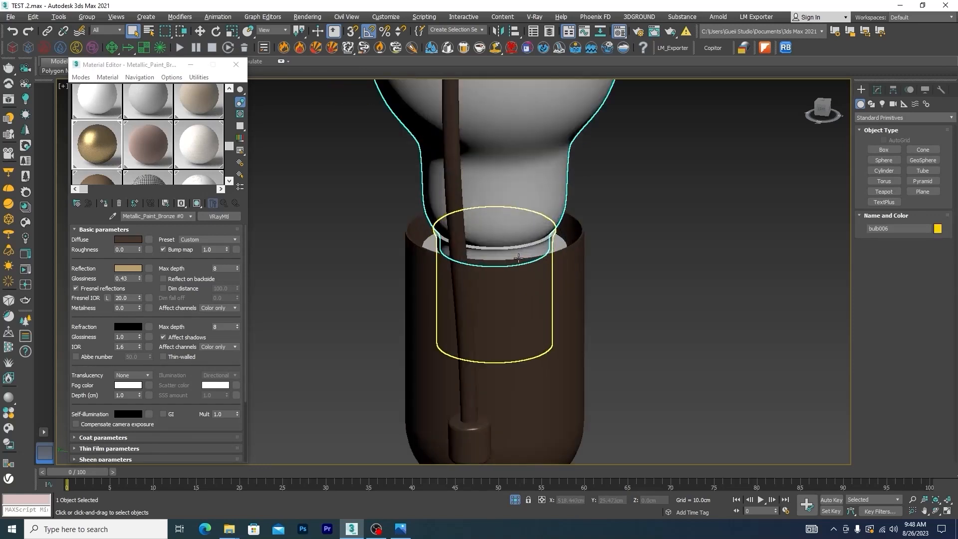
pyautogui.scroll(-5, 528, 236)
pyautogui.scroll(5, 523, 274)
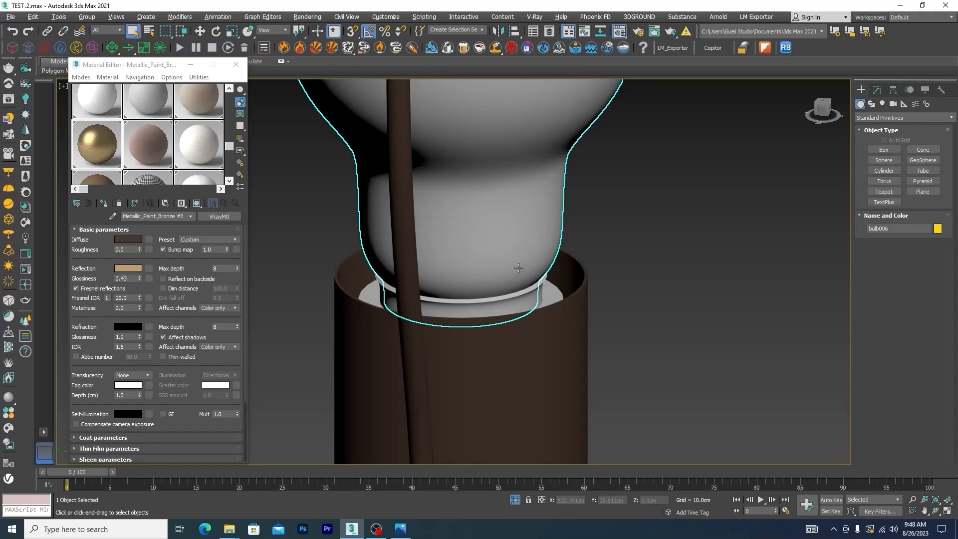
pyautogui.scroll(-3, 519, 267)
pyautogui.scroll(3, 519, 268)
pyautogui.click(519, 270)
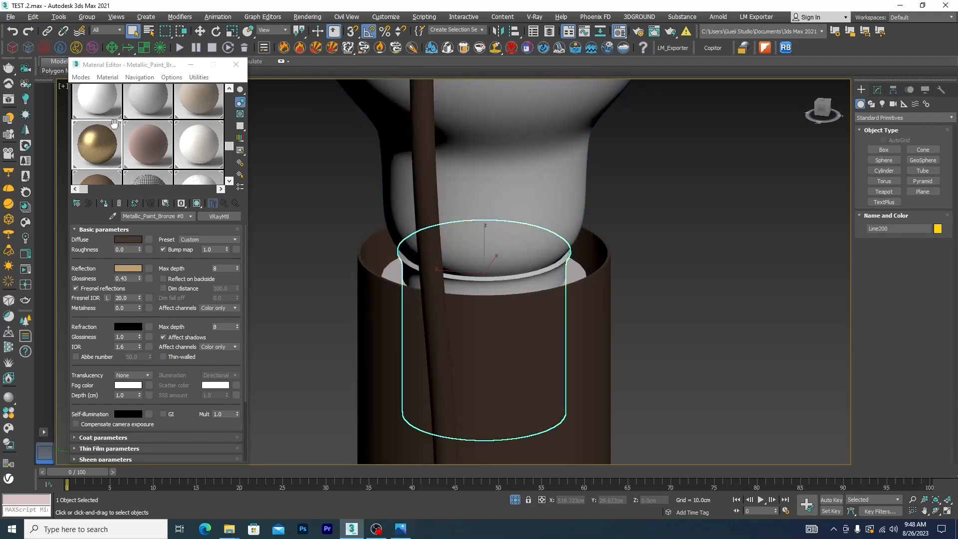
pyautogui.scroll(-3, 524, 243)
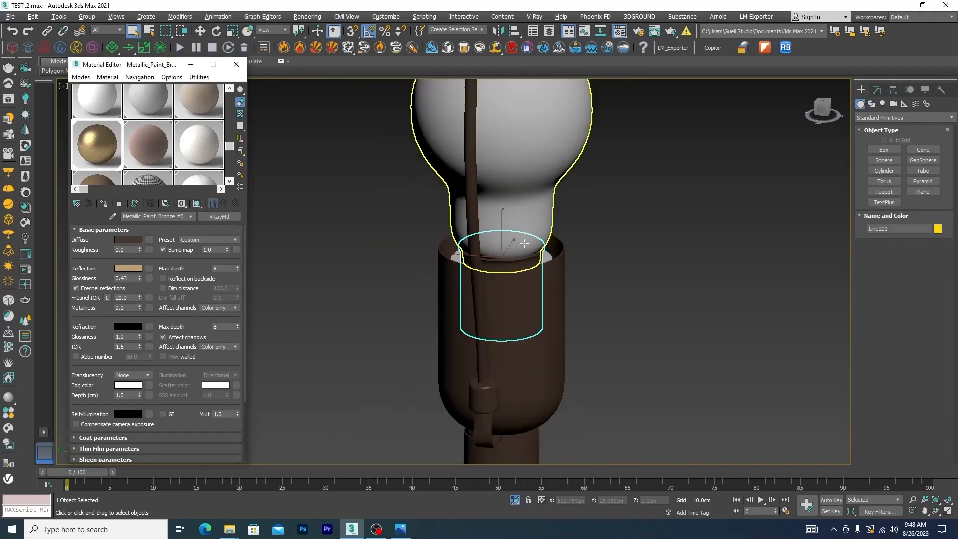
pyautogui.click(693, 222)
# Assign the Metallic_Paint_Bronze #0 material to the remaining light-colored tube inside the lamp socket.
pyautogui.scroll(-3, 692, 222)
pyautogui.scroll(8, 623, 365)
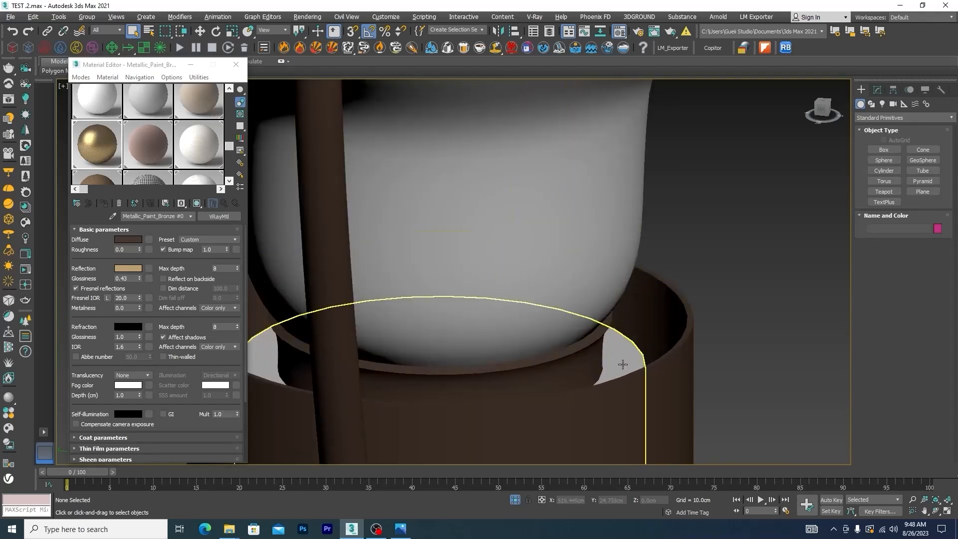
pyautogui.click(622, 364)
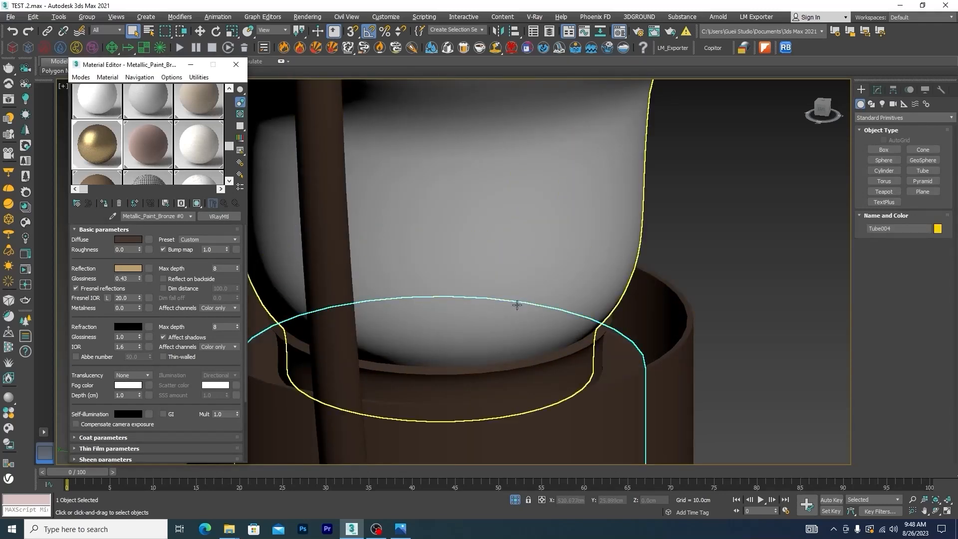
pyautogui.scroll(-6, 699, 249)
pyautogui.scroll(3, 620, 216)
# With the bulb selected, pick the purple Material #10 sample and rename it "vray light texturs".
pyautogui.click(619, 212)
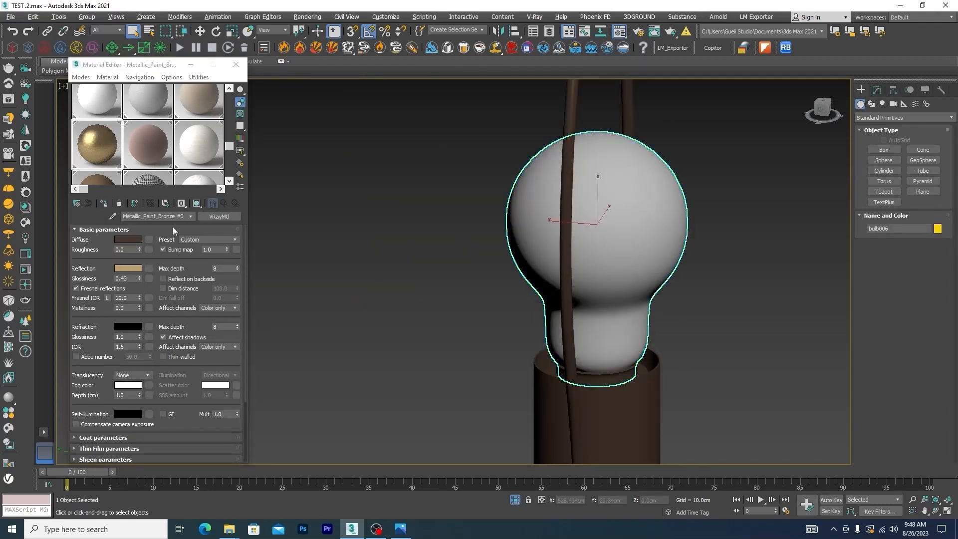
pyautogui.click(219, 216)
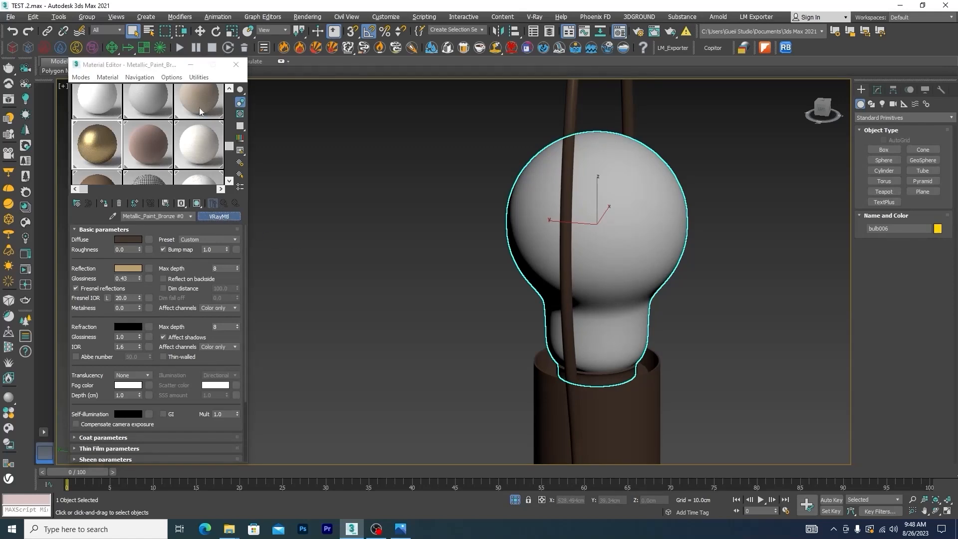
pyautogui.click(568, 411)
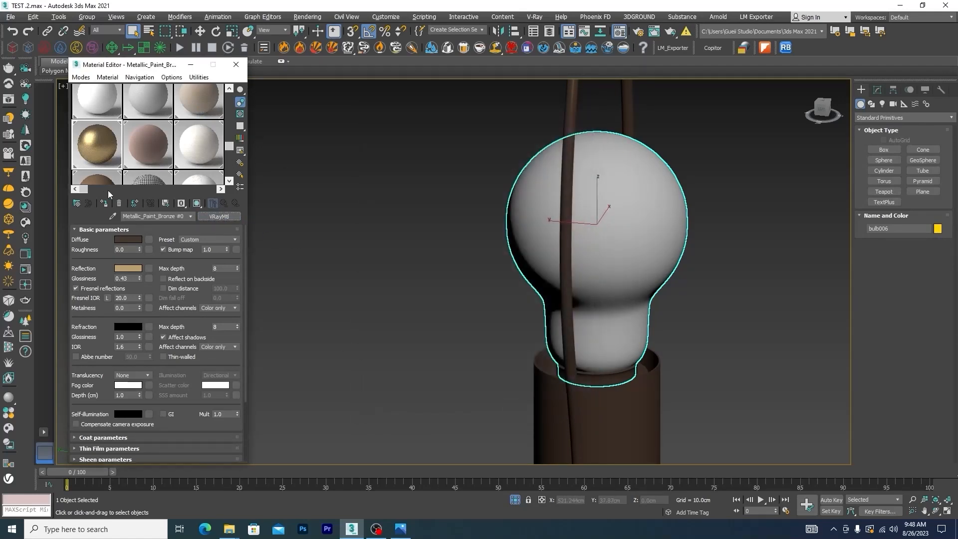
pyautogui.moveTo(85, 191); pyautogui.dragTo(214, 189)
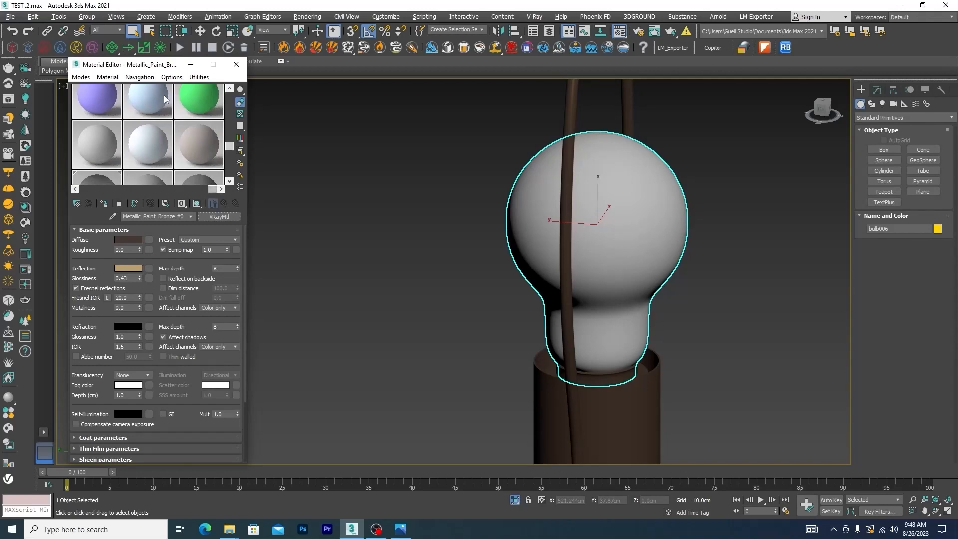
pyautogui.moveTo(228, 146); pyautogui.dragTo(230, 93)
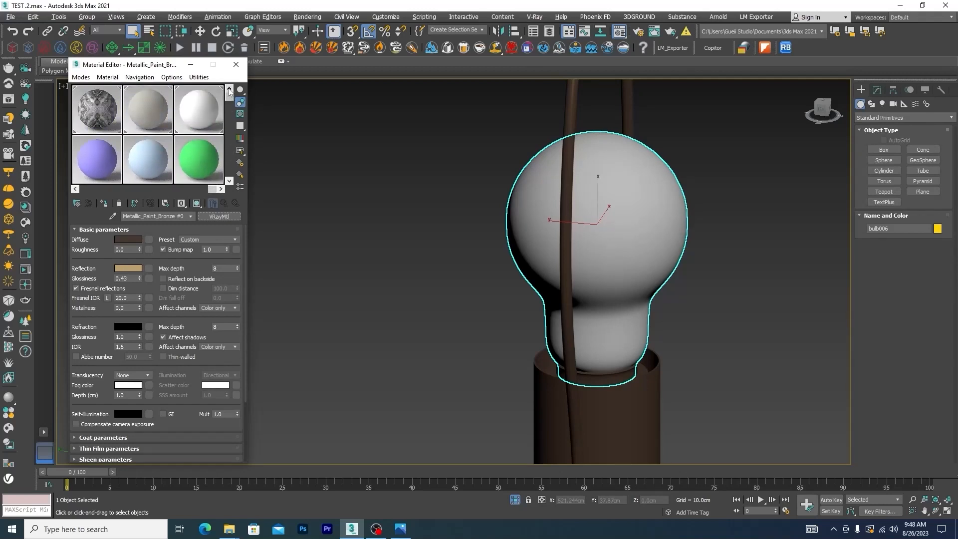
pyautogui.click(103, 157)
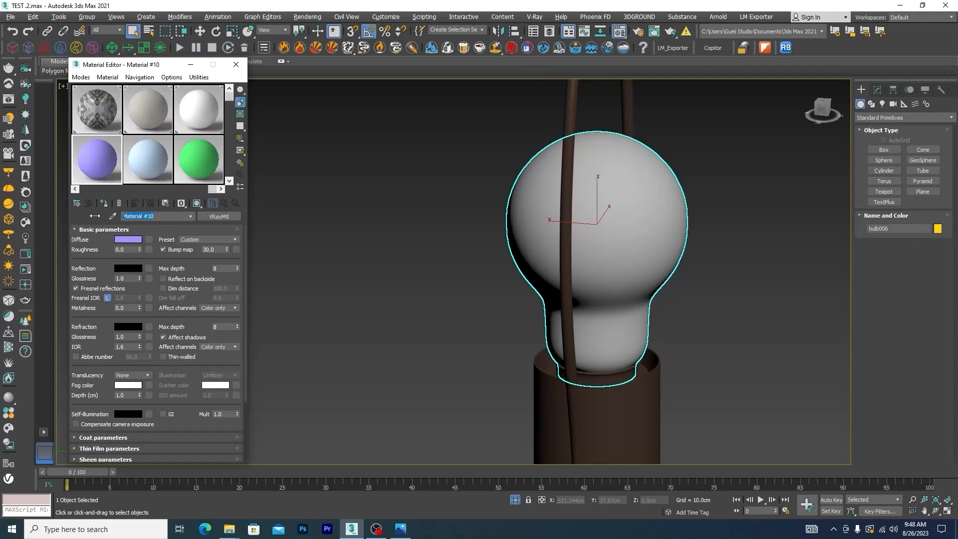
pyautogui.write('v4r')
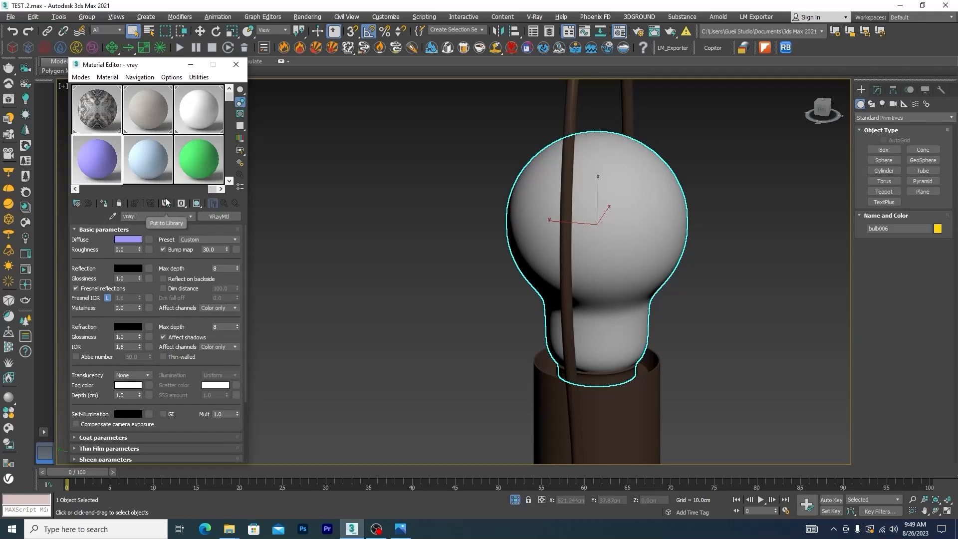
pyautogui.write('y light texturs')
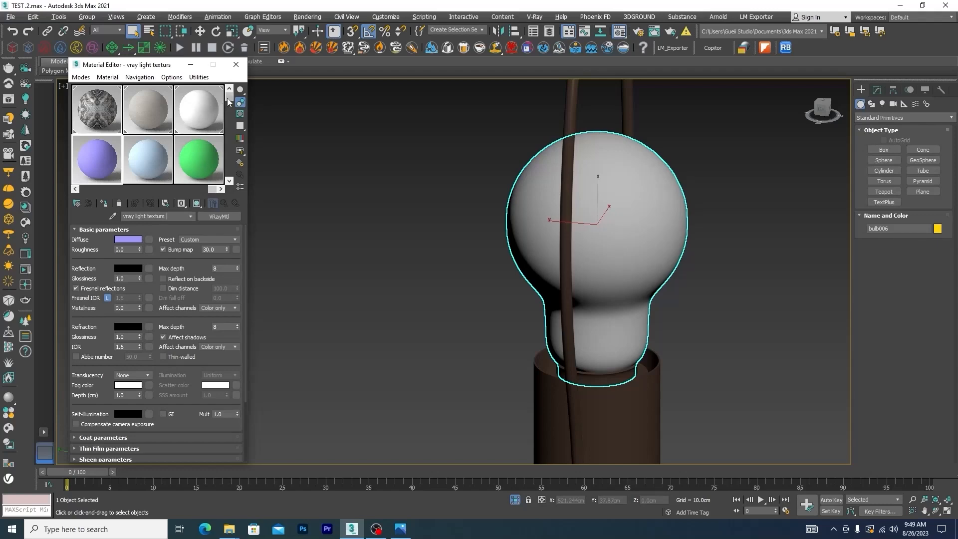
# Change the "vray light texturs" material's type to VRayLightMtl and assign it to the bulb.
pyautogui.moveTo(228, 99); pyautogui.dragTo(229, 111)
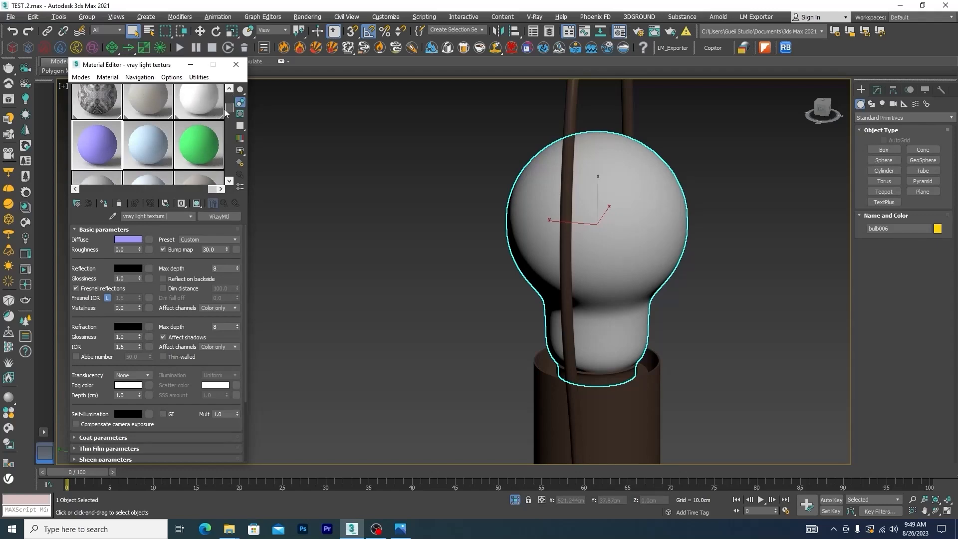
pyautogui.click(221, 216)
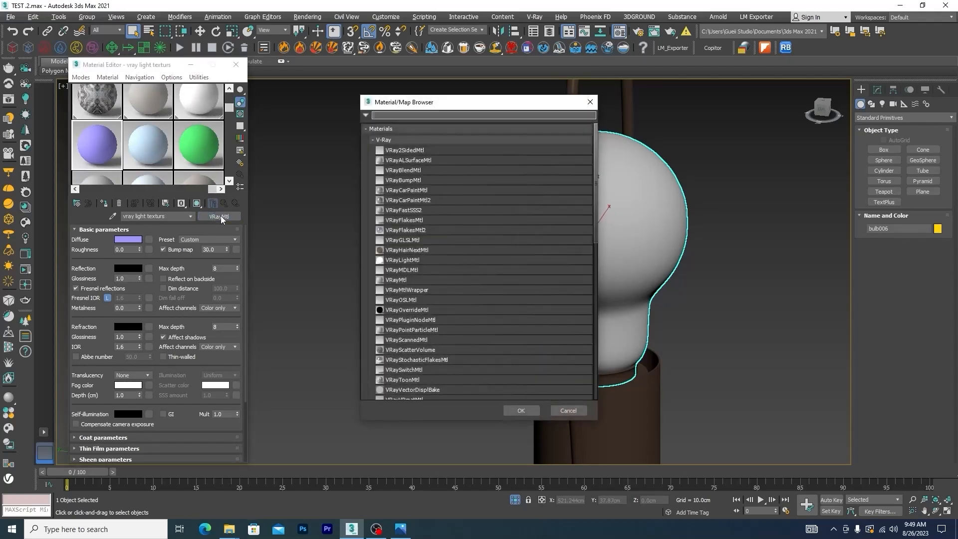
pyautogui.click(397, 261)
pyautogui.click(520, 411)
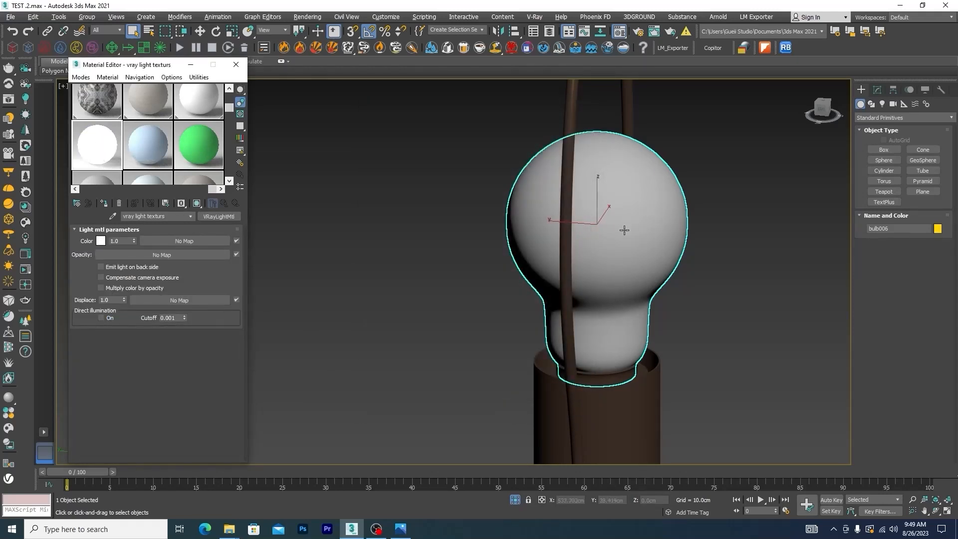
pyautogui.click(104, 203)
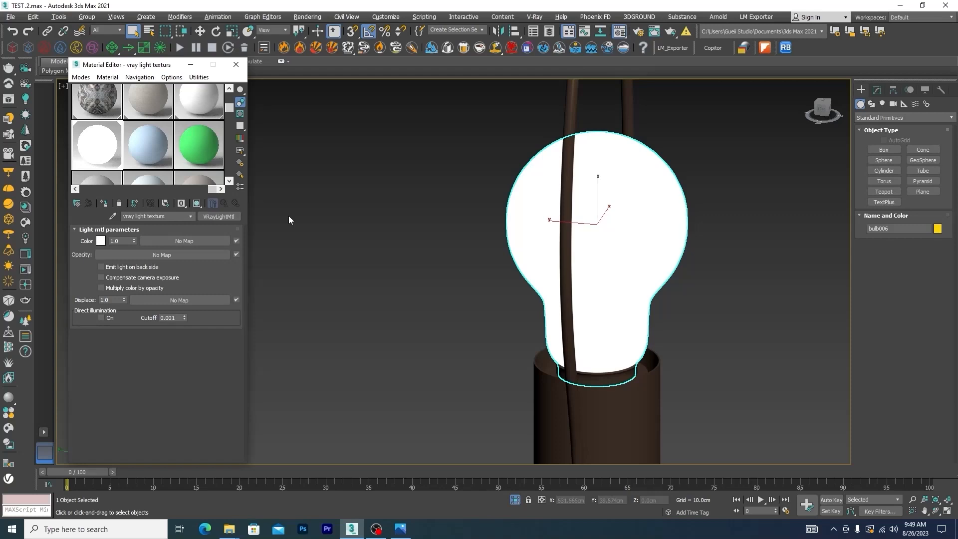
# Set the light material's color multiplier to 250 and leave the table lamp's isolated view for the full bedroom scene.
pyautogui.doubleClick(120, 243)
pyautogui.press('Return')
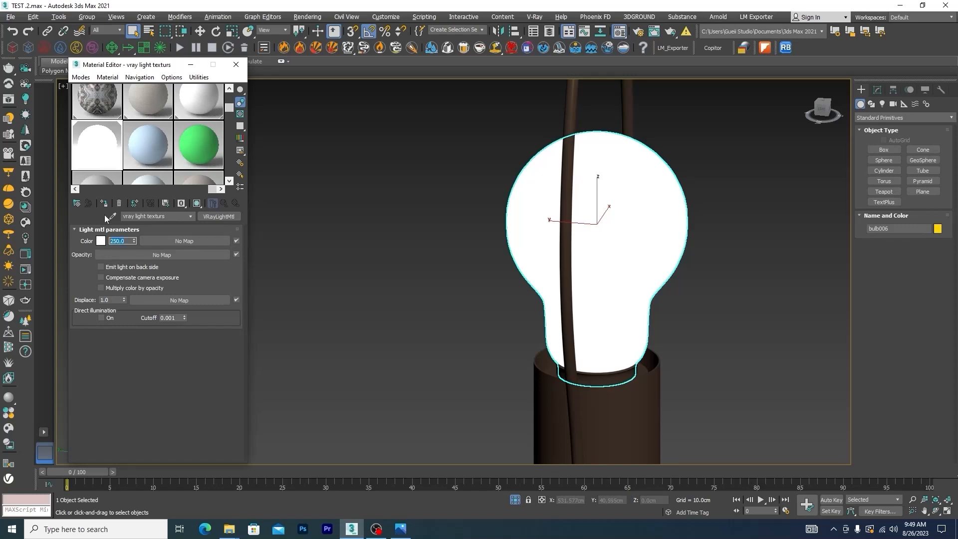
pyautogui.scroll(-5, 479, 199)
pyautogui.click(635, 270)
pyautogui.scroll(-3, 635, 271)
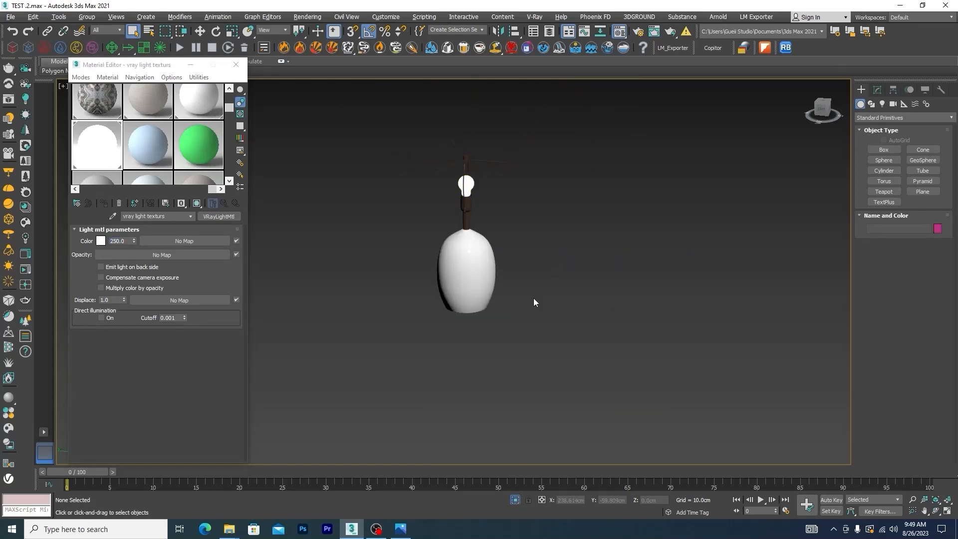
pyautogui.scroll(-2, 522, 238)
pyautogui.hotkey('alt', 'w')
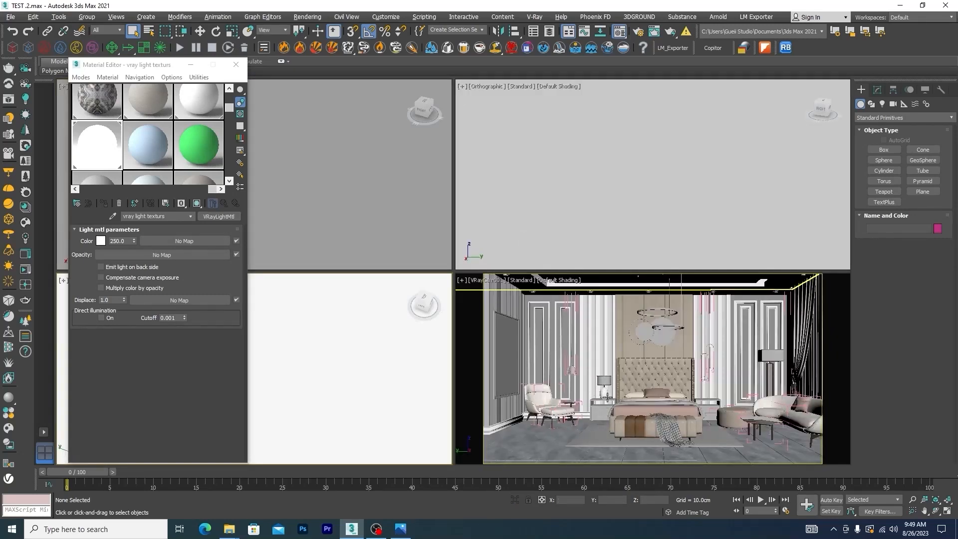
pyautogui.click(601, 415)
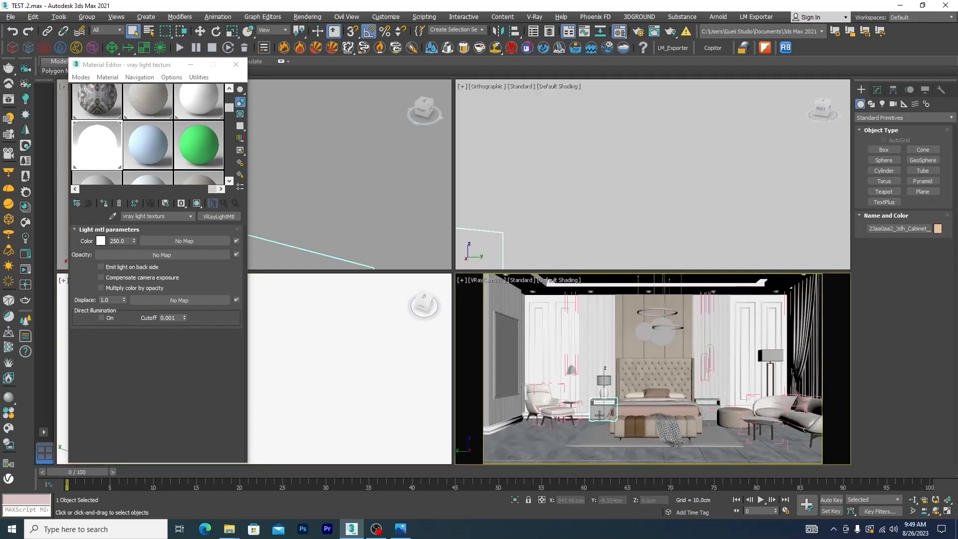
pyautogui.keyDown('ctrl'); pyautogui.click(703, 407); pyautogui.keyUp('ctrl')
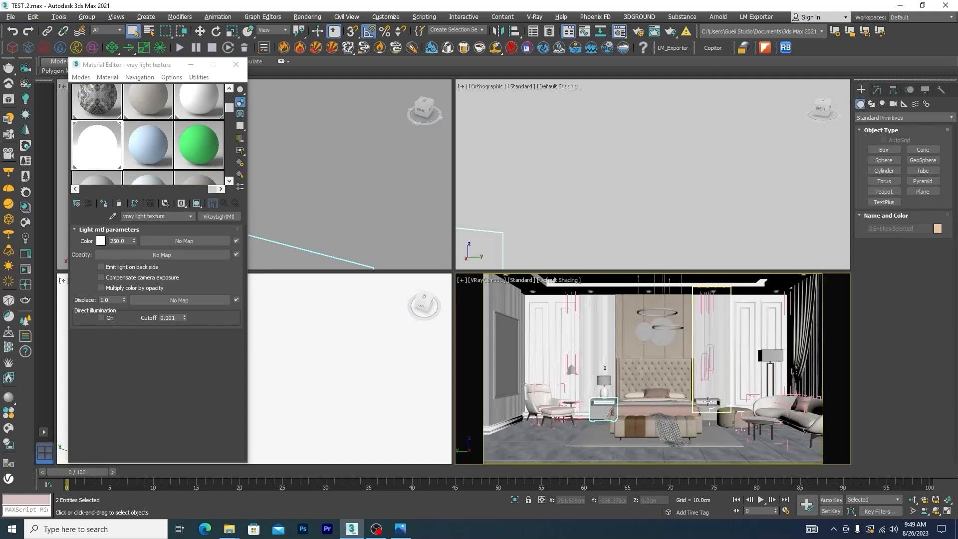
pyautogui.keyDown('ctrl'); pyautogui.click(706, 410); pyautogui.keyUp('ctrl')
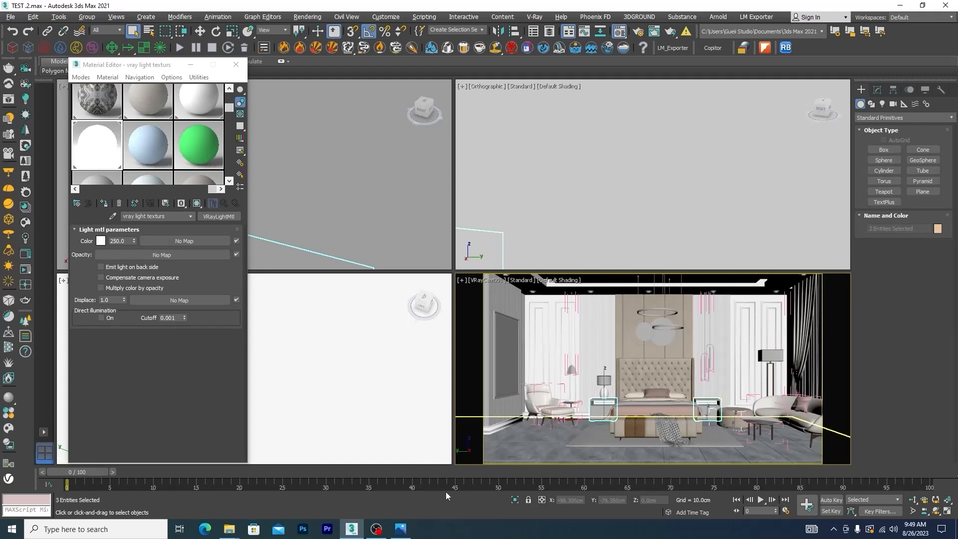
pyautogui.click(515, 499)
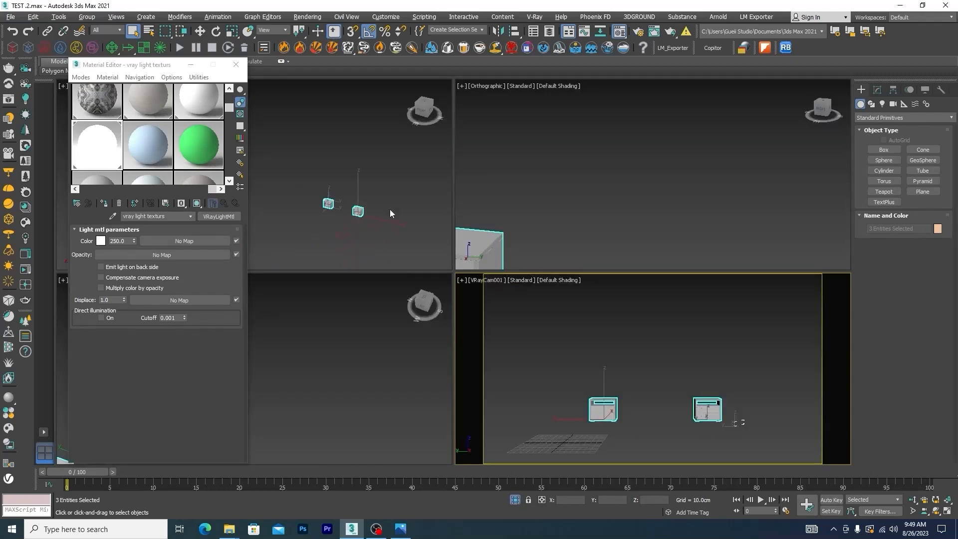
pyautogui.click(377, 215)
pyautogui.scroll(4, 371, 213)
pyautogui.hotkey('alt', 'w')
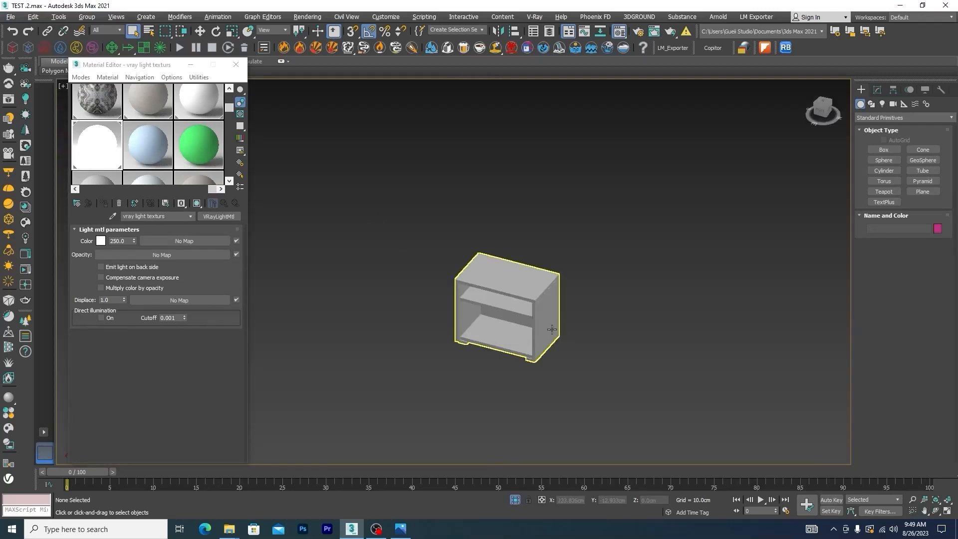
pyautogui.hotkey('alt', 'w')
pyautogui.click(515, 499)
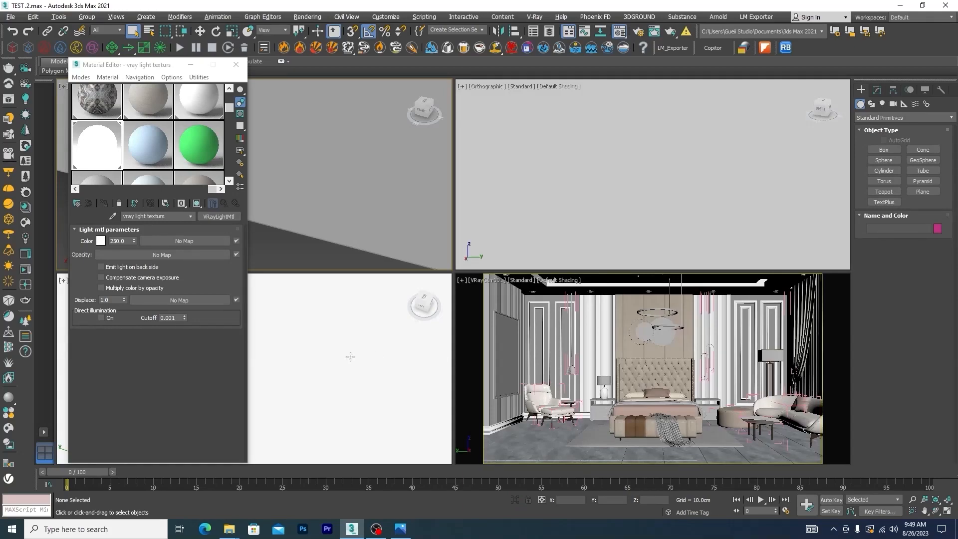
# Isolate the two bedside nightstands together with their drawers and orbit to face their fronts.
pyautogui.scroll(-5, 350, 354)
pyautogui.hotkey('alt', 'w')
pyautogui.scroll(-4, 497, 284)
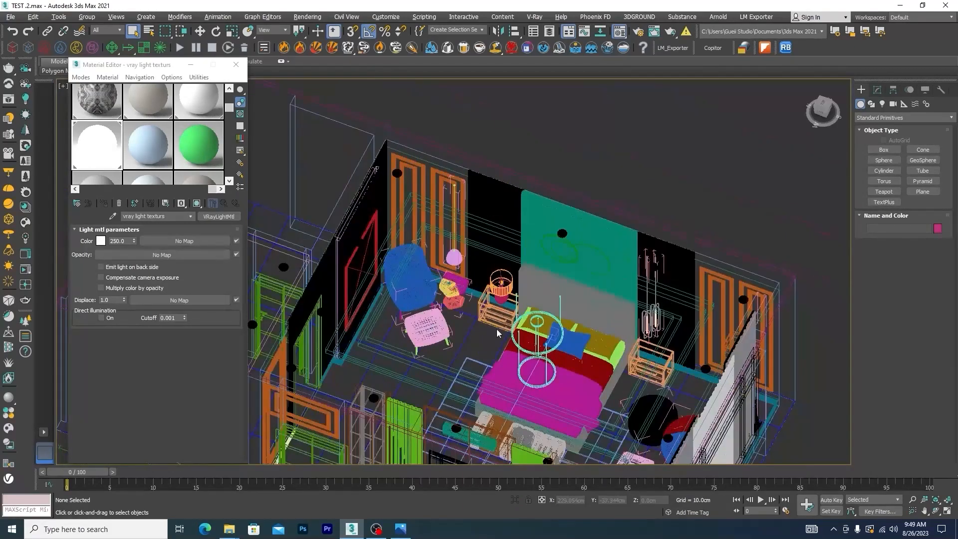
pyautogui.scroll(6, 498, 284)
pyautogui.click(497, 284)
pyautogui.scroll(-5, 501, 282)
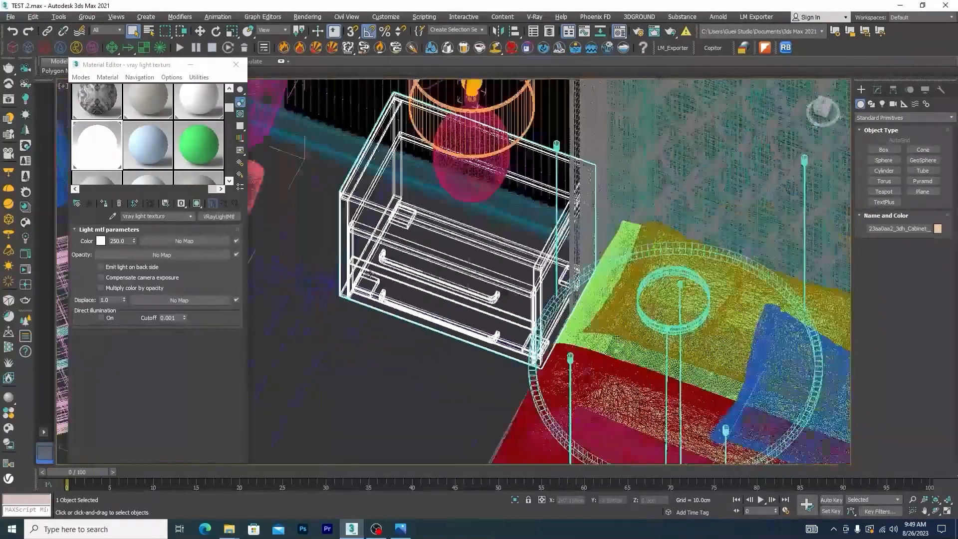
pyautogui.scroll(5, 621, 340)
pyautogui.keyDown('ctrl'); pyautogui.click(648, 319); pyautogui.keyUp('ctrl')
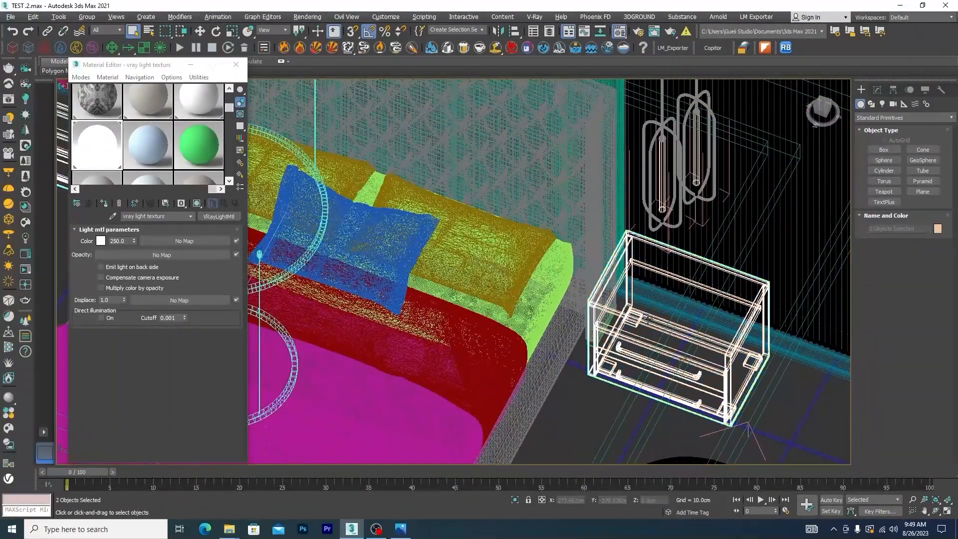
pyautogui.click(515, 500)
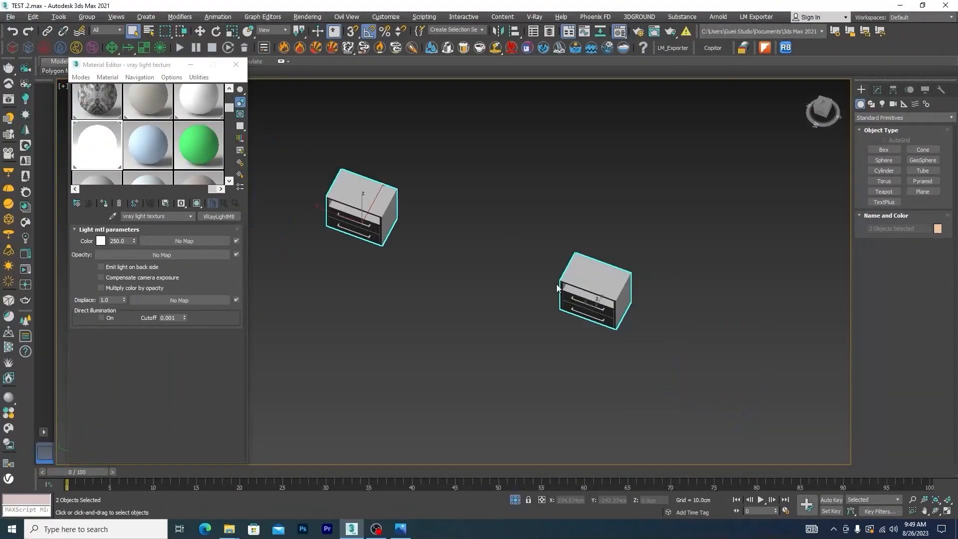
pyautogui.keyDown('alt'); pyautogui.moveTo(595, 316); pyautogui.dragTo(538, 372, button='middle'); pyautogui.keyUp('alt')
pyautogui.click(538, 372)
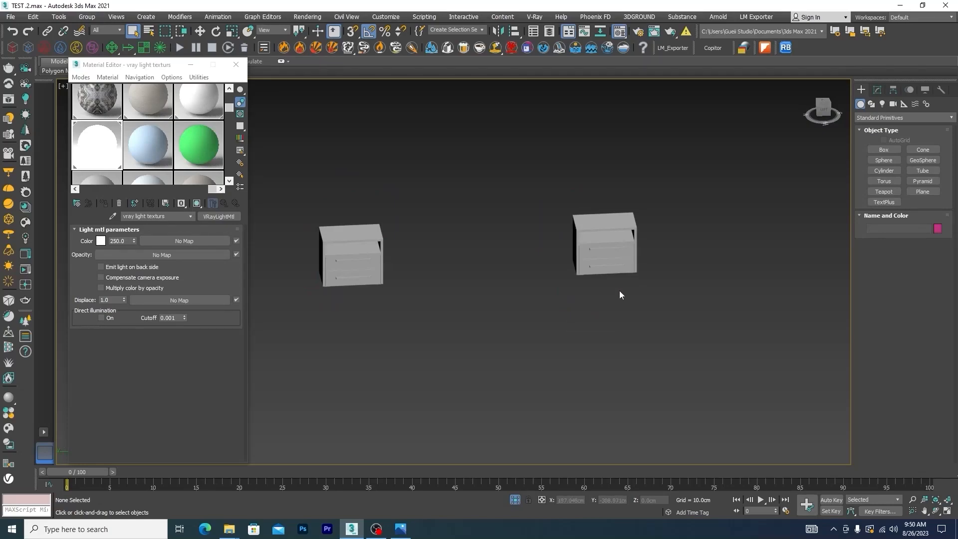
# Switch to the reference image 1.png, examine the nightstand's body and drawer-handle finishes, and return to the 3ds Max scene.
pyautogui.click(405, 531)
pyautogui.scroll(5, 613, 393)
pyautogui.scroll(4, 613, 393)
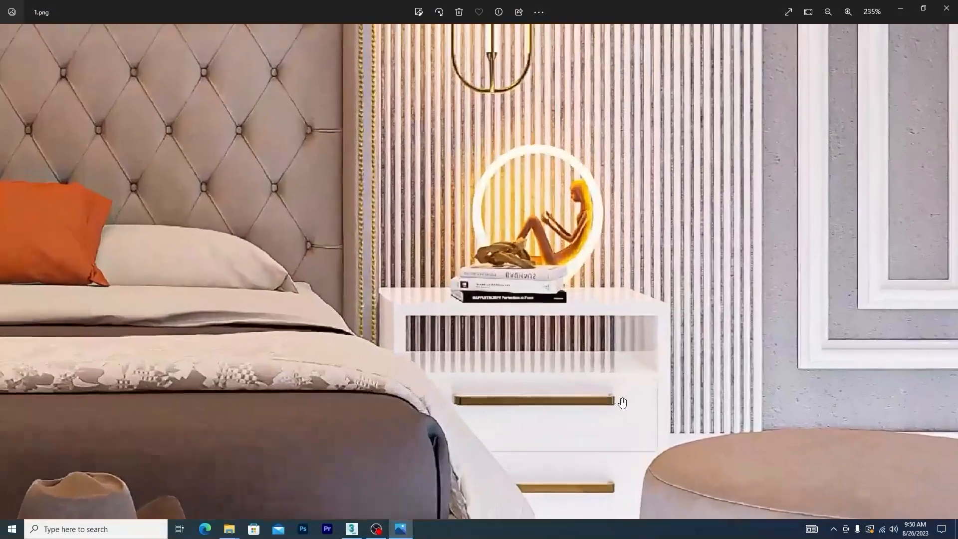
pyautogui.click(900, 8)
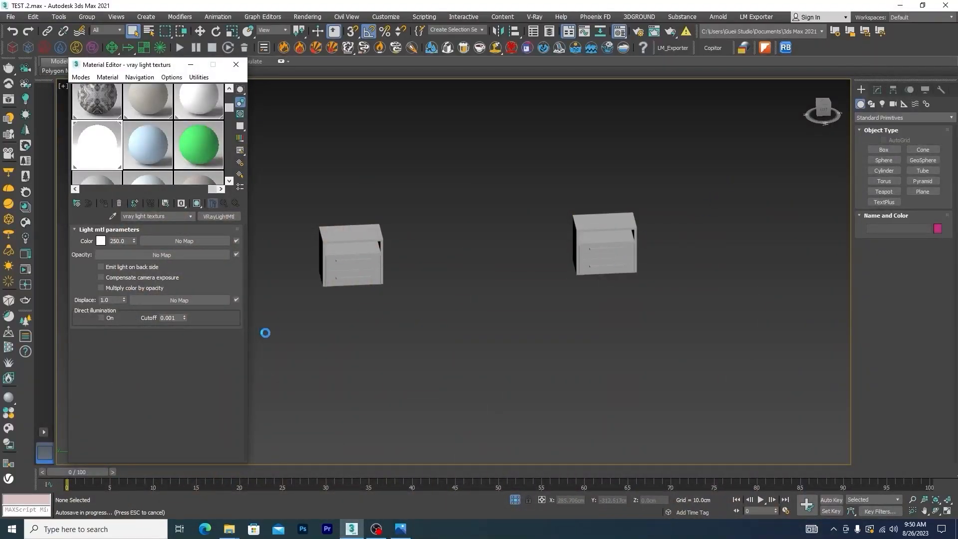
pyautogui.click(678, 194)
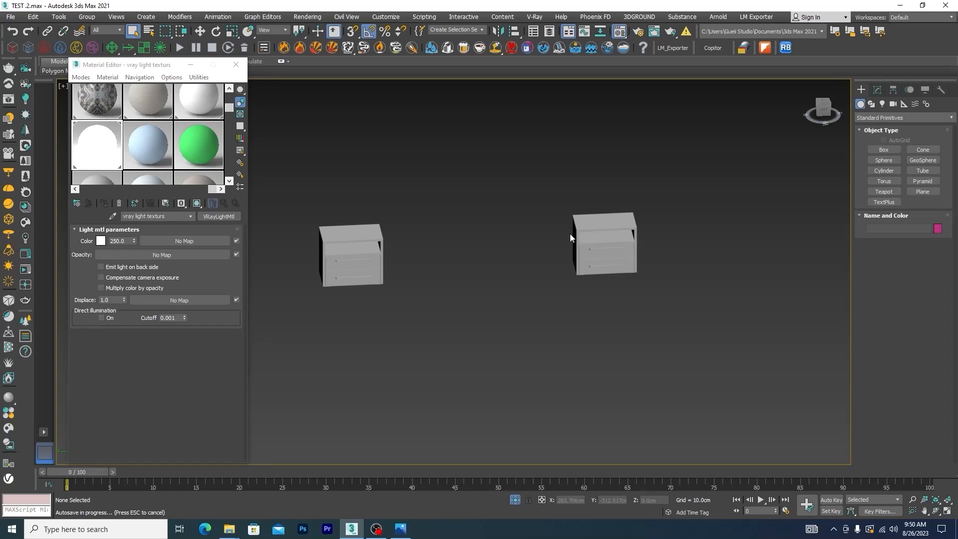
# Select both nightstands and assign the "white texturs for lamp" material to them.
pyautogui.moveTo(684, 171); pyautogui.dragTo(277, 402)
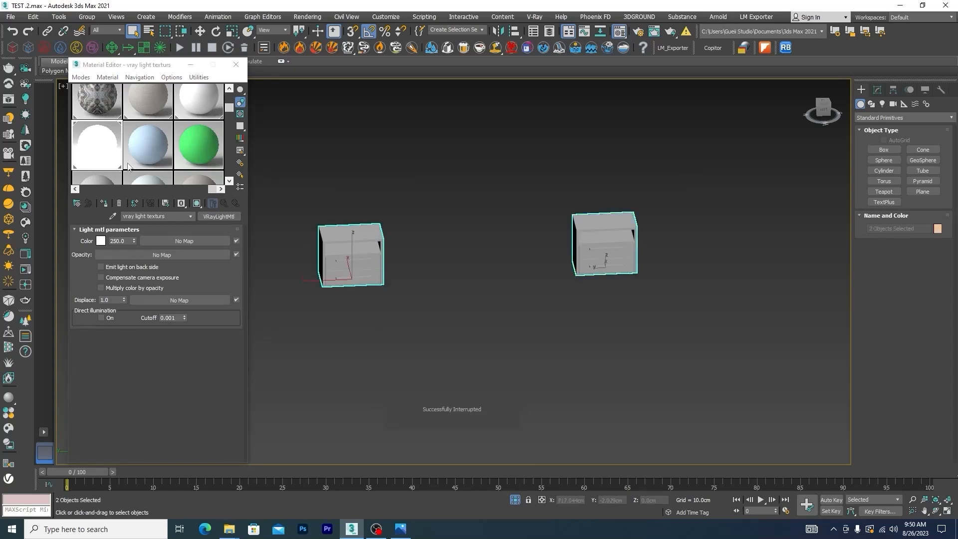
pyautogui.click(203, 99)
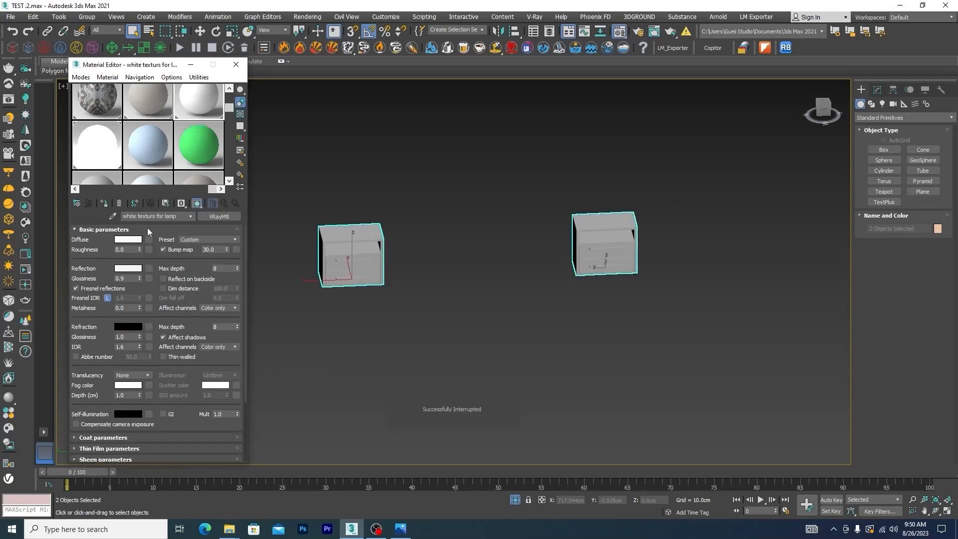
pyautogui.click(103, 204)
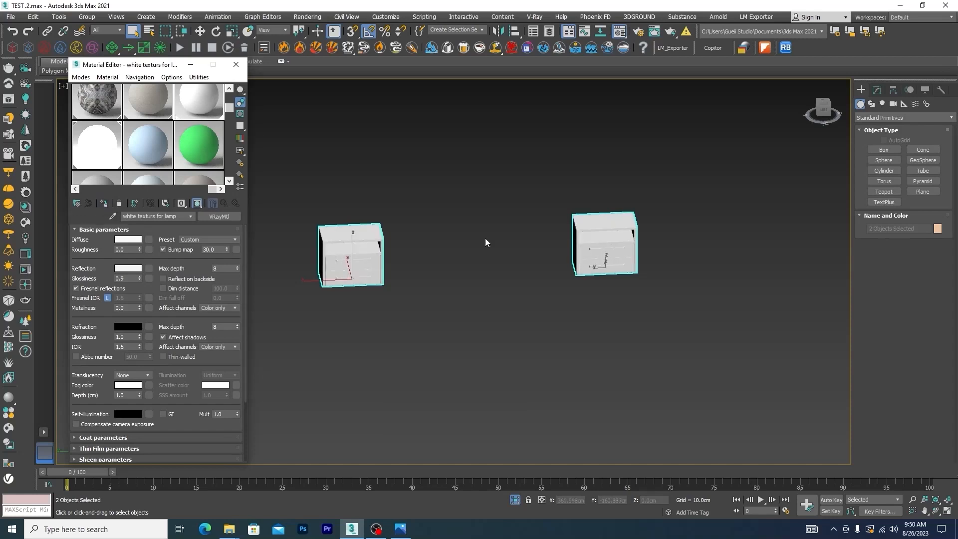
# Select the two drawer-handle elements of the right nightstand and assign them the Metallic_Paint_Bronze material.
pyautogui.click(605, 250)
pyautogui.press('z')
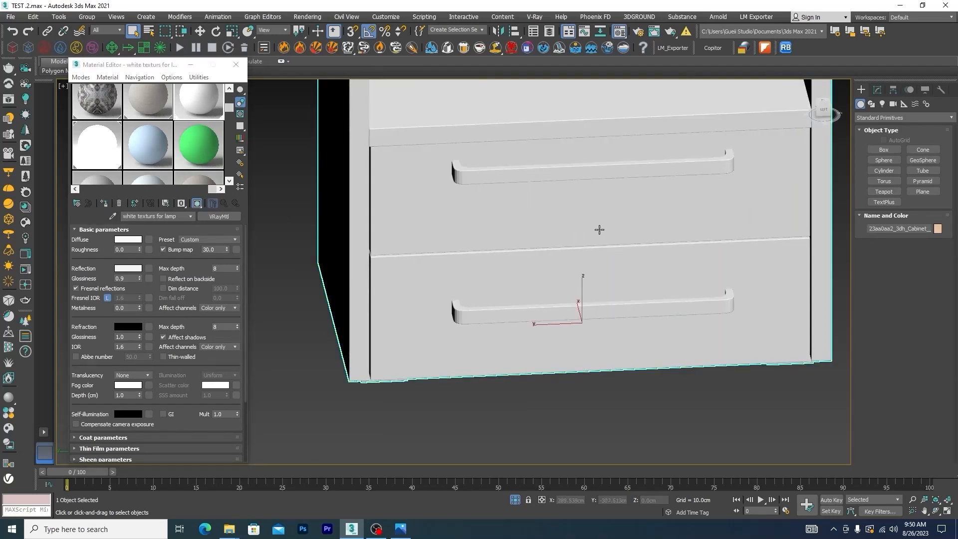
pyautogui.click(879, 90)
pyautogui.click(924, 237)
pyautogui.click(649, 270)
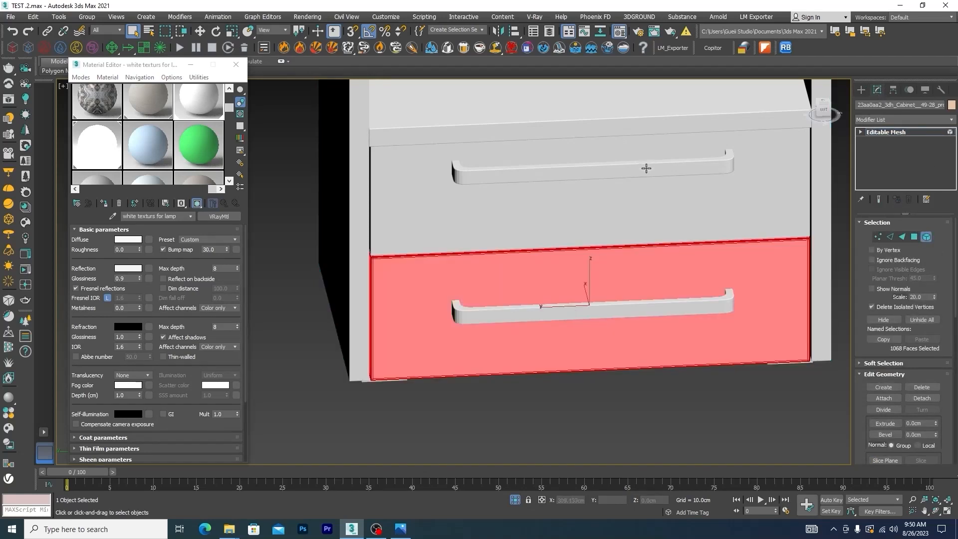
pyautogui.click(645, 166)
pyautogui.keyDown('ctrl'); pyautogui.click(678, 304); pyautogui.keyUp('ctrl')
pyautogui.press('z')
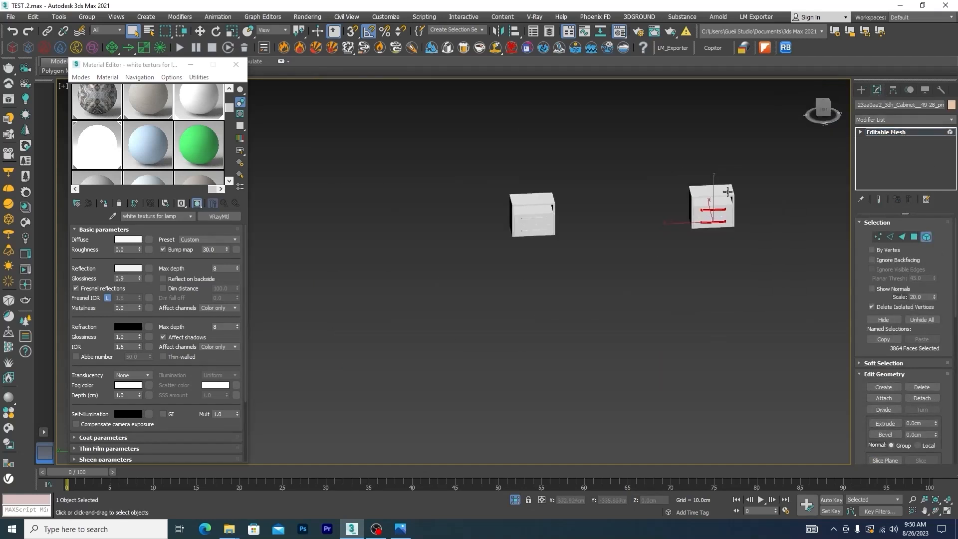
pyautogui.moveTo(213, 189); pyautogui.dragTo(87, 189)
pyautogui.moveTo(228, 109); pyautogui.dragTo(229, 151)
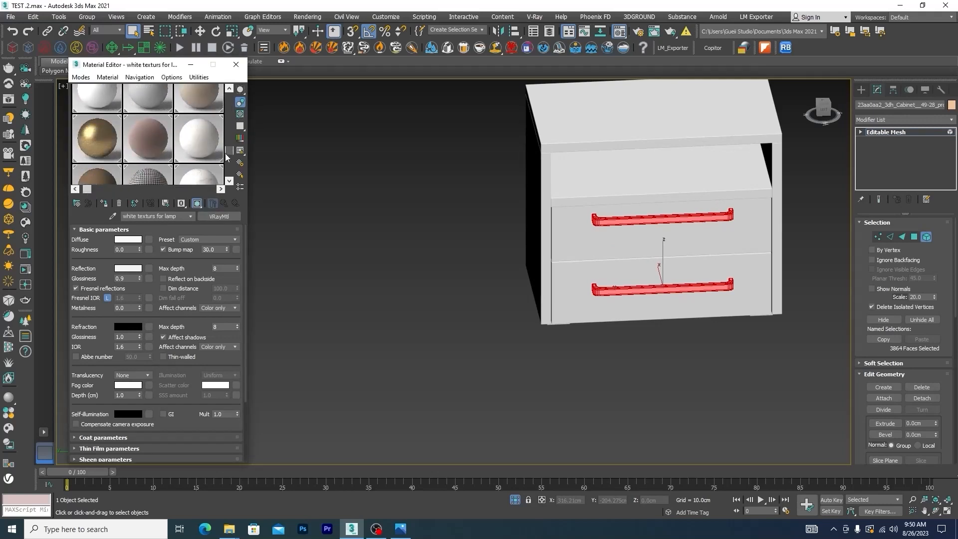
pyautogui.click(101, 135)
pyautogui.click(513, 292)
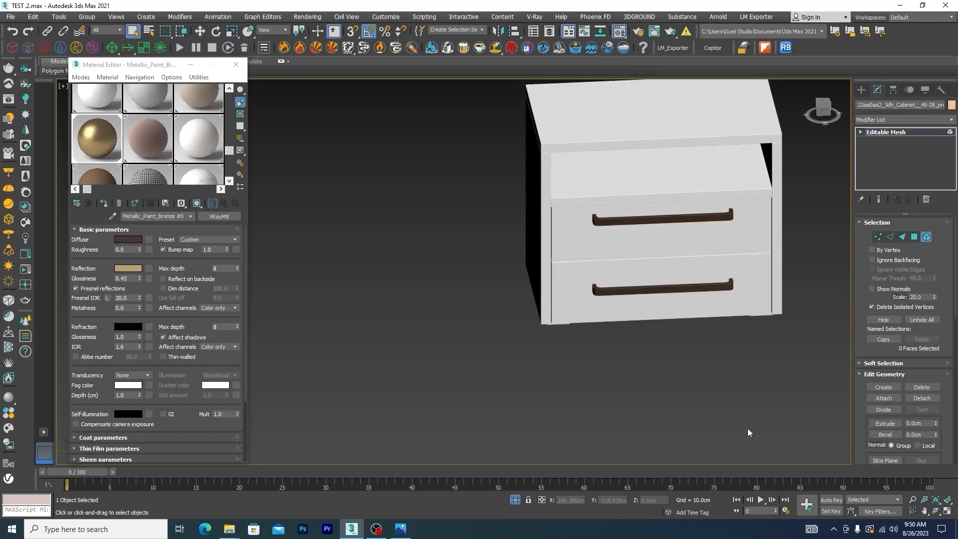
pyautogui.scroll(-3, 684, 332)
pyautogui.click(927, 237)
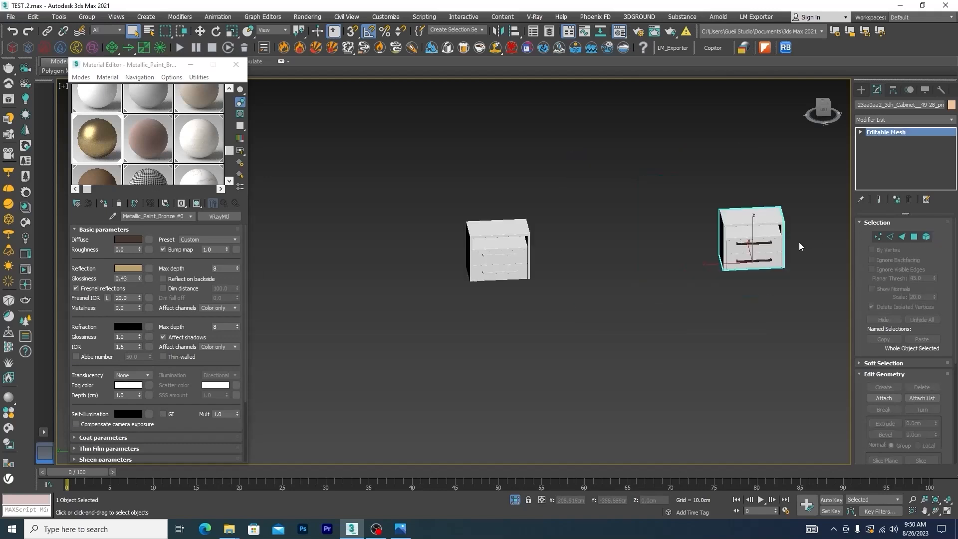
# Give the left nightstand's two drawer-handle elements the same Metallic_Paint_Bronze material.
pyautogui.scroll(4, 711, 249)
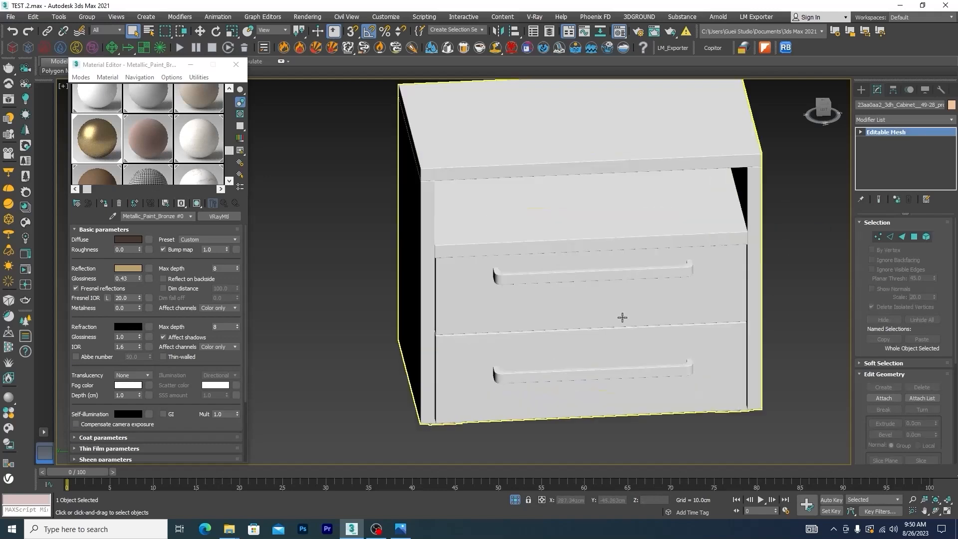
pyautogui.click(927, 236)
pyautogui.click(627, 276)
pyautogui.keyDown('ctrl'); pyautogui.click(625, 372); pyautogui.keyUp('ctrl')
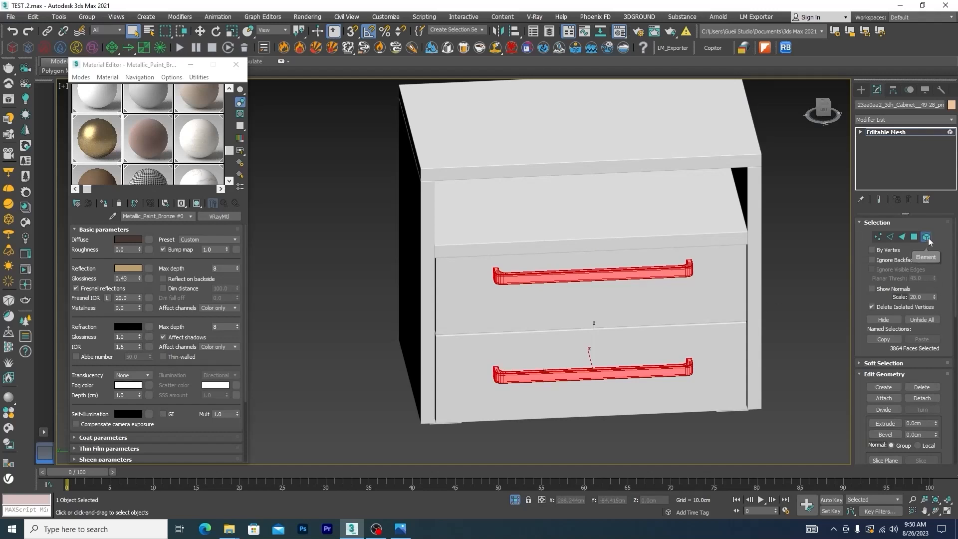
pyautogui.click(80, 141)
pyautogui.click(104, 203)
pyautogui.scroll(-5, 464, 223)
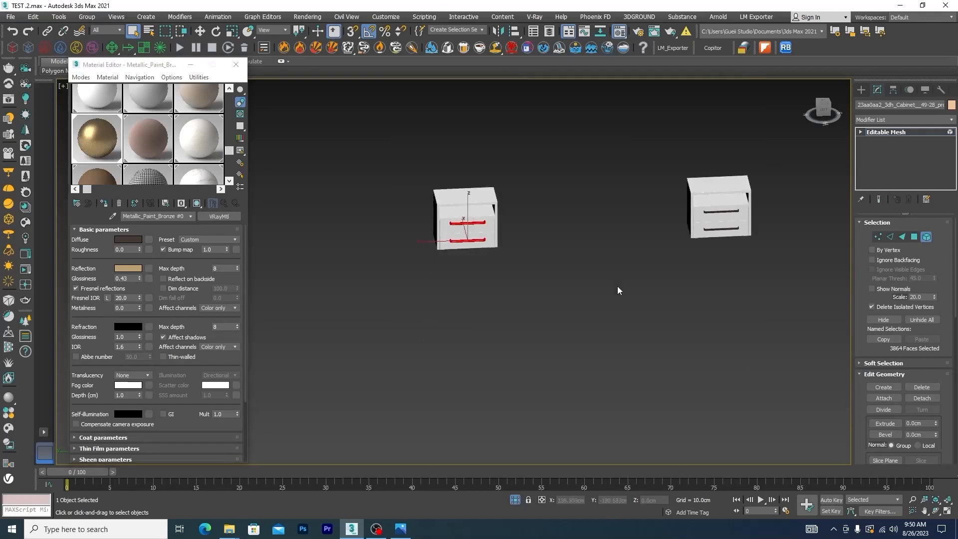
pyautogui.click(618, 300)
# Check the nightstand in the reference image 1.png, return to 3ds Max and leave isolation, showing the full bedroom in four viewports.
pyautogui.hotkey('alt', 'Tab')
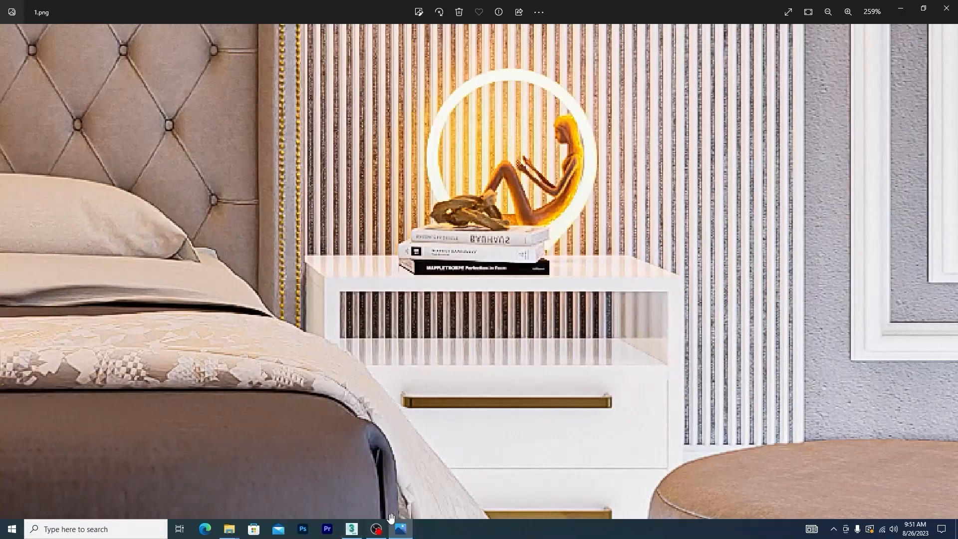
pyautogui.click(355, 528)
pyautogui.click(515, 500)
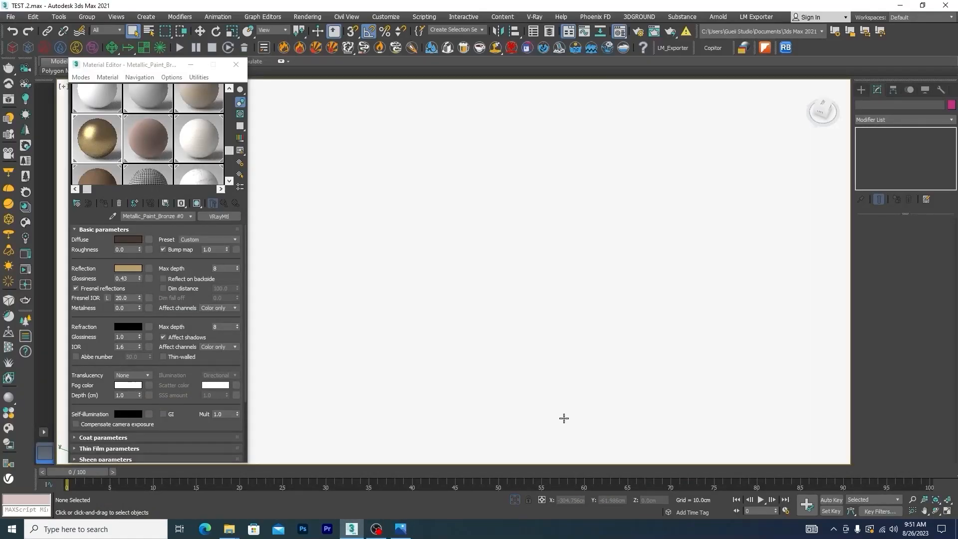
pyautogui.hotkey('alt', 'w')
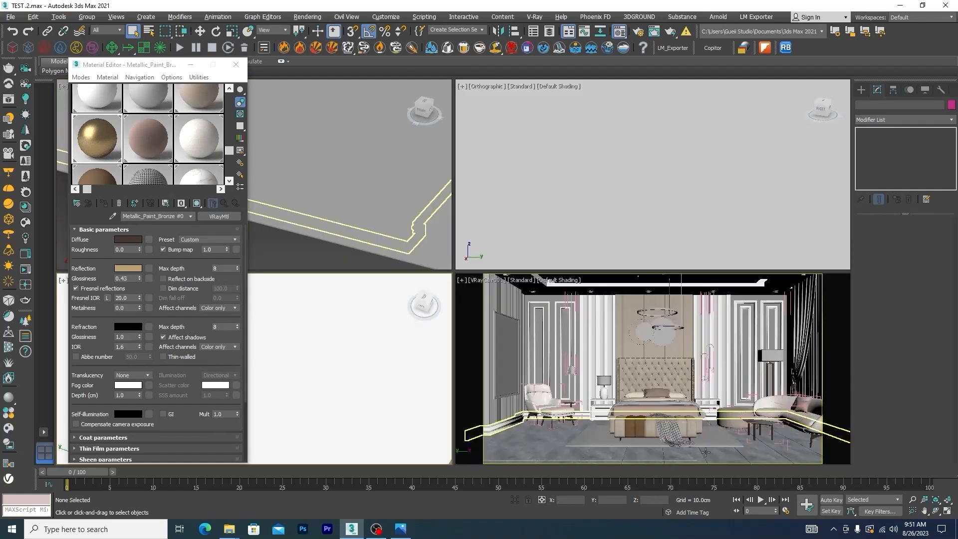
# Isolate the framed painting on the bedroom's side wall and maximize the viewport that shows it.
pyautogui.click(706, 452)
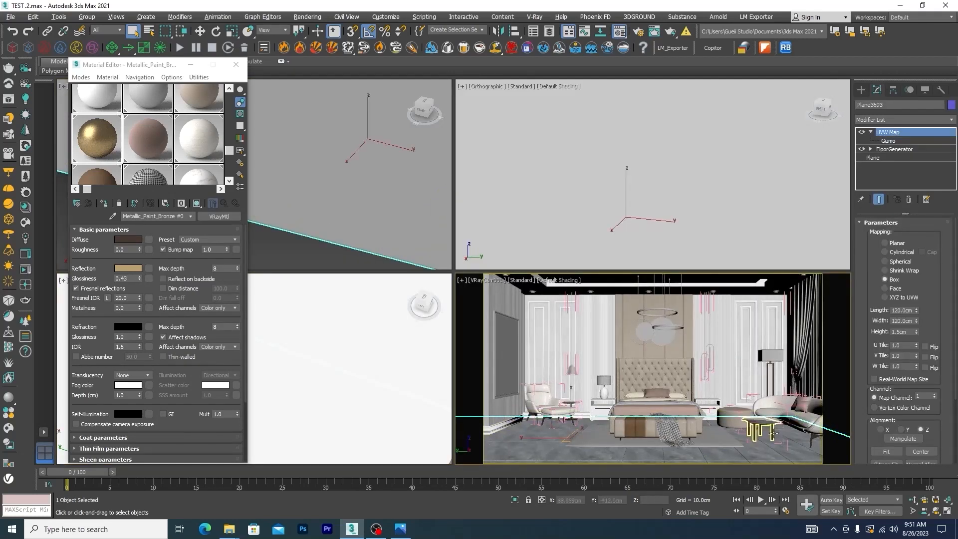
pyautogui.click(709, 442)
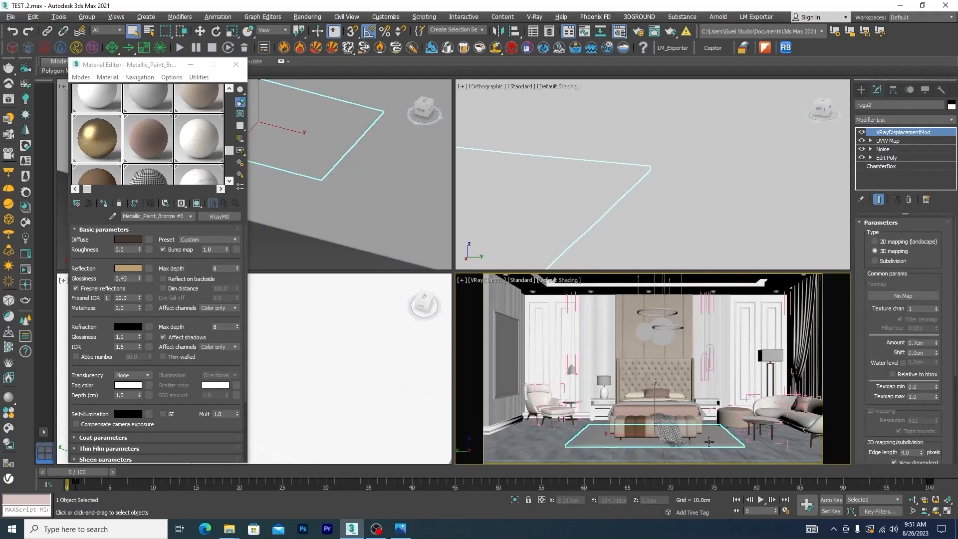
pyautogui.click(507, 349)
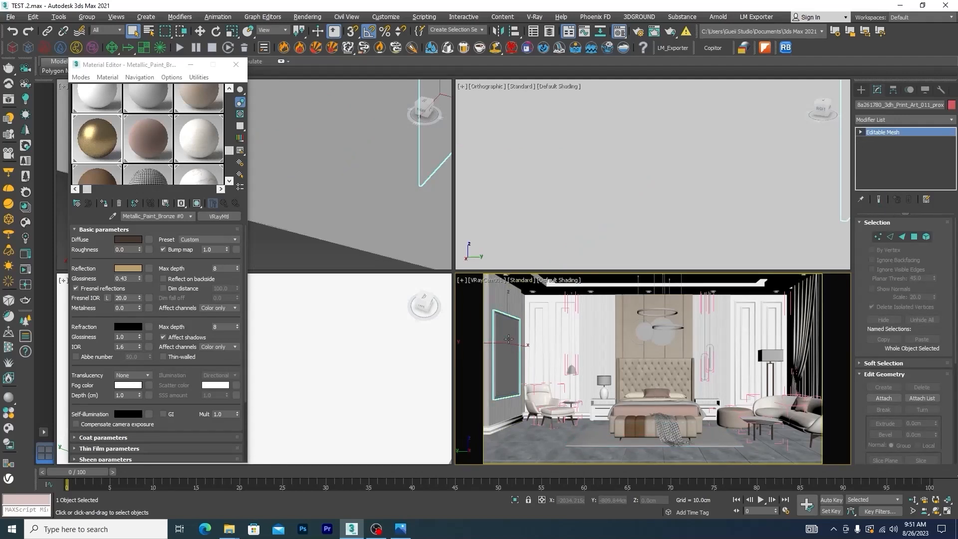
pyautogui.click(515, 499)
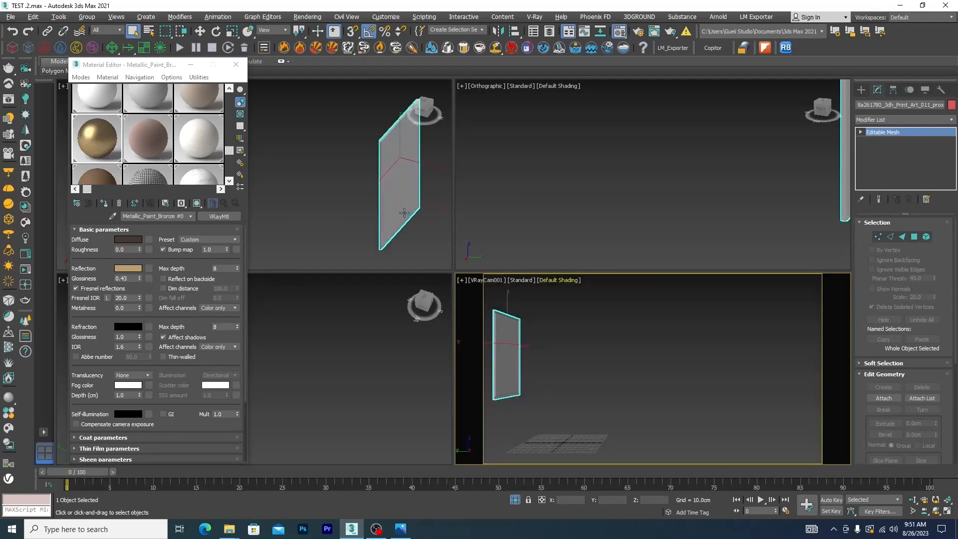
pyautogui.hotkey('alt', 'w')
# Assign the "white texturs for lamp" material to the whole wall painting, frame included.
pyautogui.click(621, 262)
pyautogui.scroll(5, 516, 178)
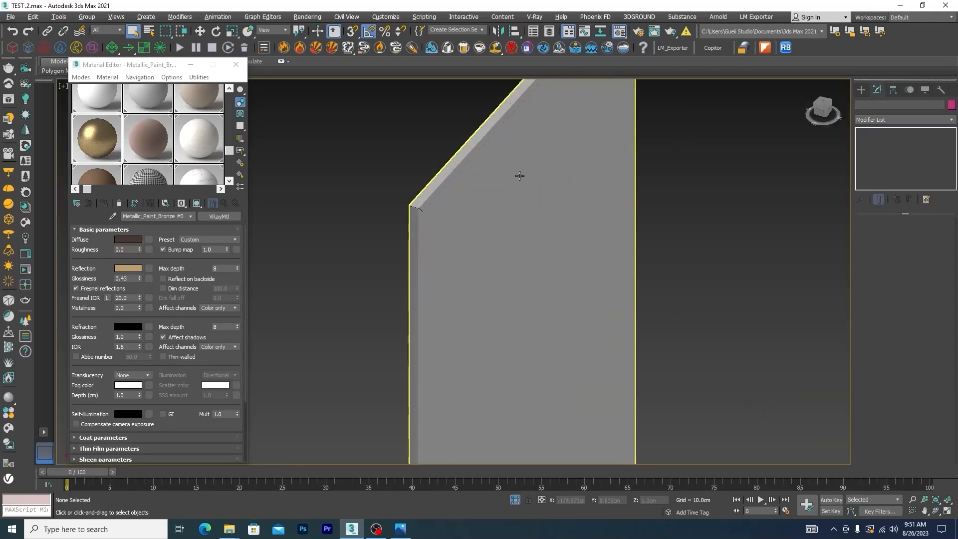
pyautogui.scroll(-2, 487, 199)
pyautogui.scroll(3, 446, 187)
pyautogui.click(447, 186)
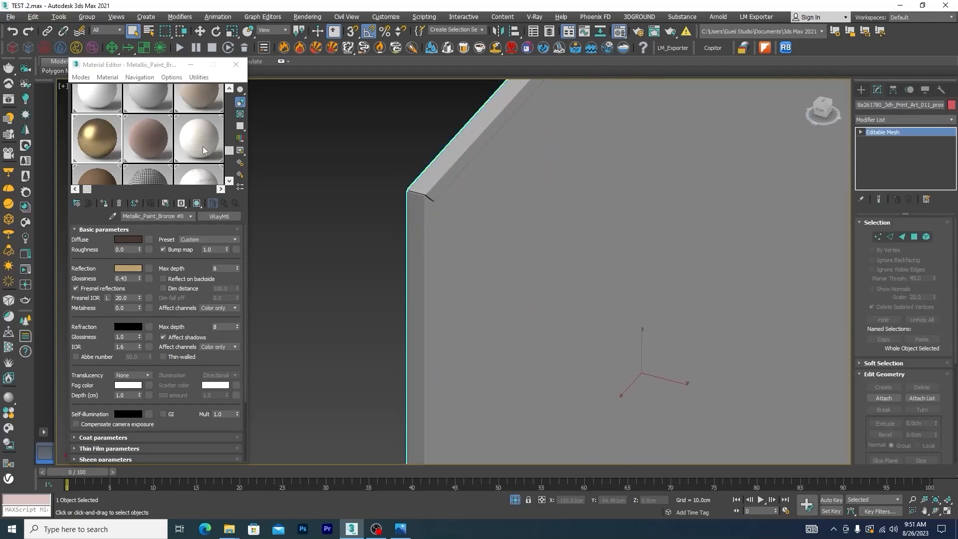
pyautogui.moveTo(229, 150); pyautogui.dragTo(236, 81)
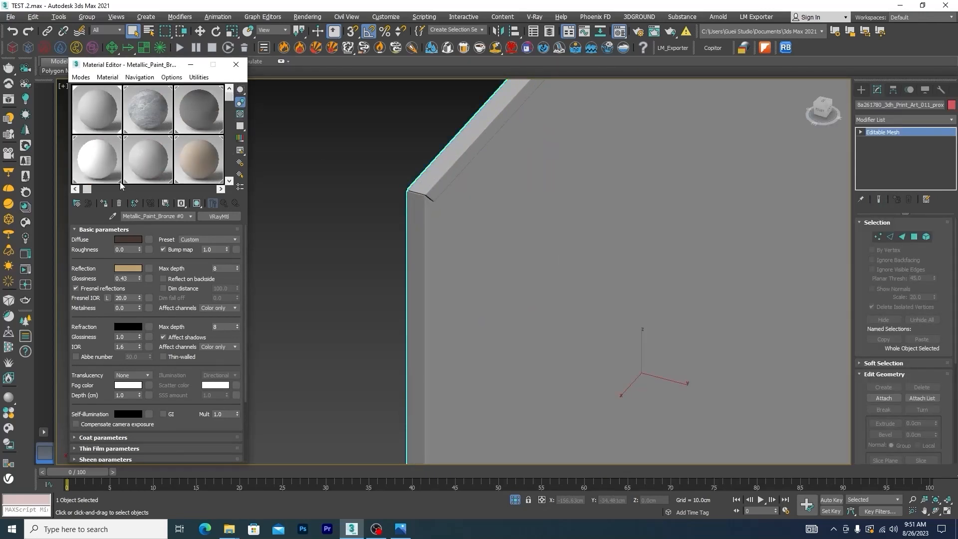
pyautogui.moveTo(87, 190); pyautogui.dragTo(217, 191)
pyautogui.click(199, 109)
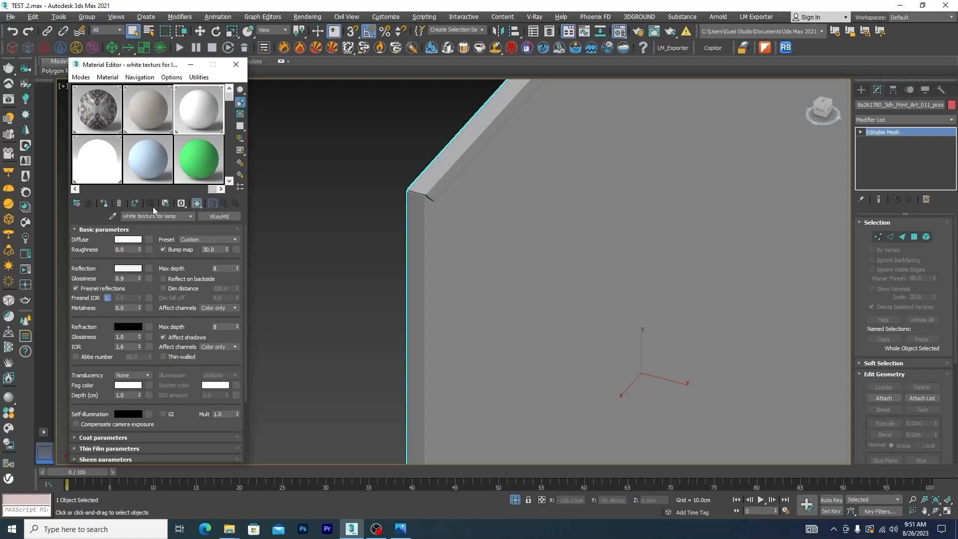
pyautogui.click(104, 203)
pyautogui.scroll(-5, 476, 197)
pyautogui.click(652, 268)
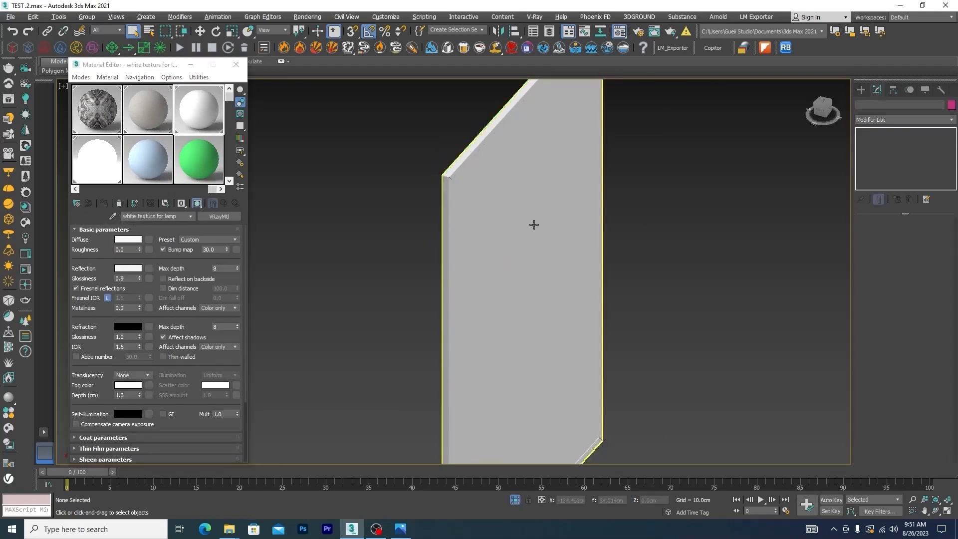
# Turn the isolated wall painting to face the view and rename the light-blue VRayMtl sample as "painting".
pyautogui.click(537, 221)
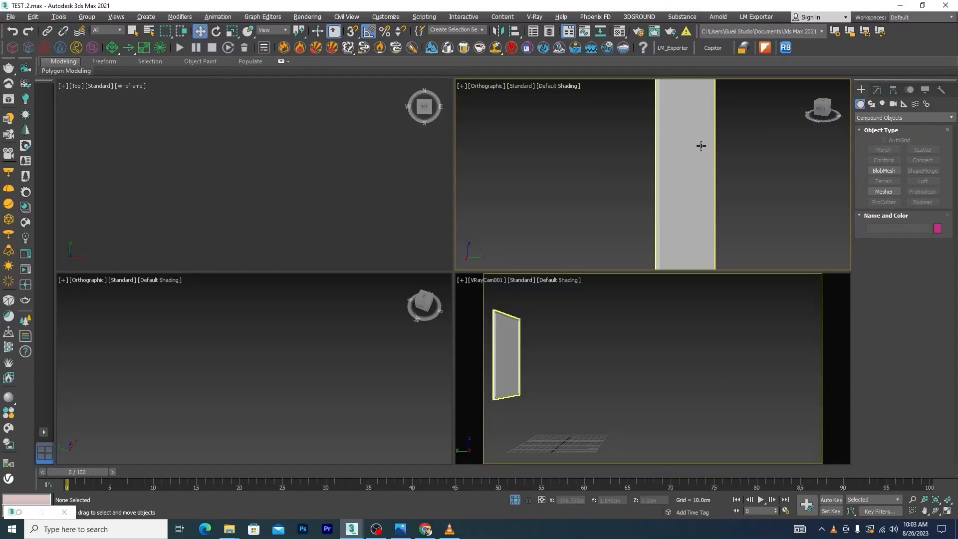
pyautogui.hotkey('alt', 'w')
pyautogui.keyDown('alt'); pyautogui.moveTo(707, 214); pyautogui.dragTo(477, 233, button='middle'); pyautogui.keyUp('alt')
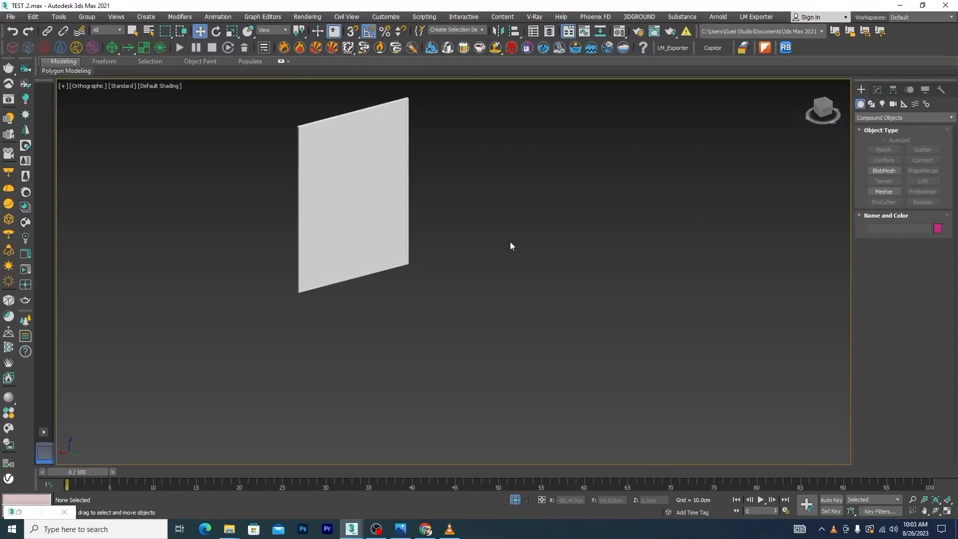
pyautogui.press('m')
pyautogui.click(148, 168)
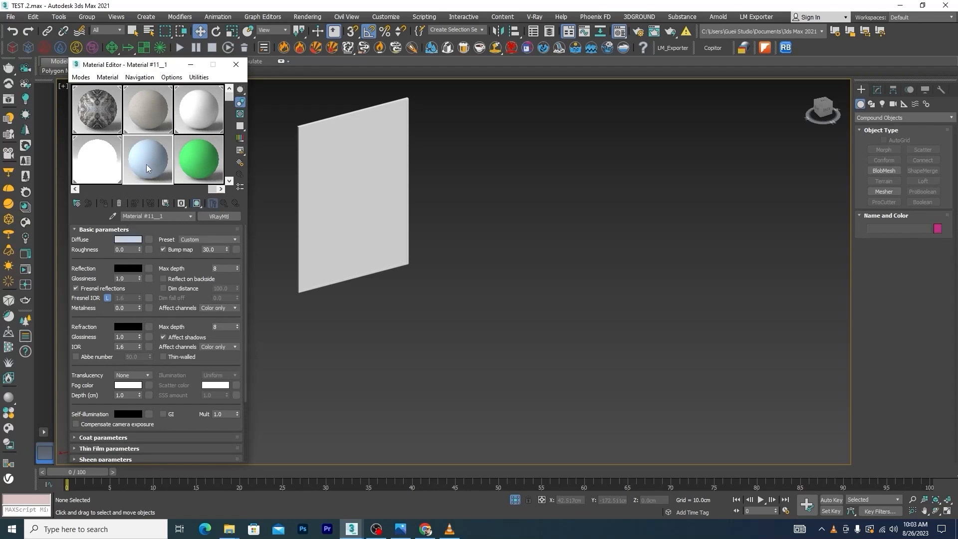
pyautogui.write('pa')
pyautogui.press('Return')
# Add a VRayBitmap to the painting material's diffuse and load "image de fond vert" from the Downloads folder.
pyautogui.click(149, 240)
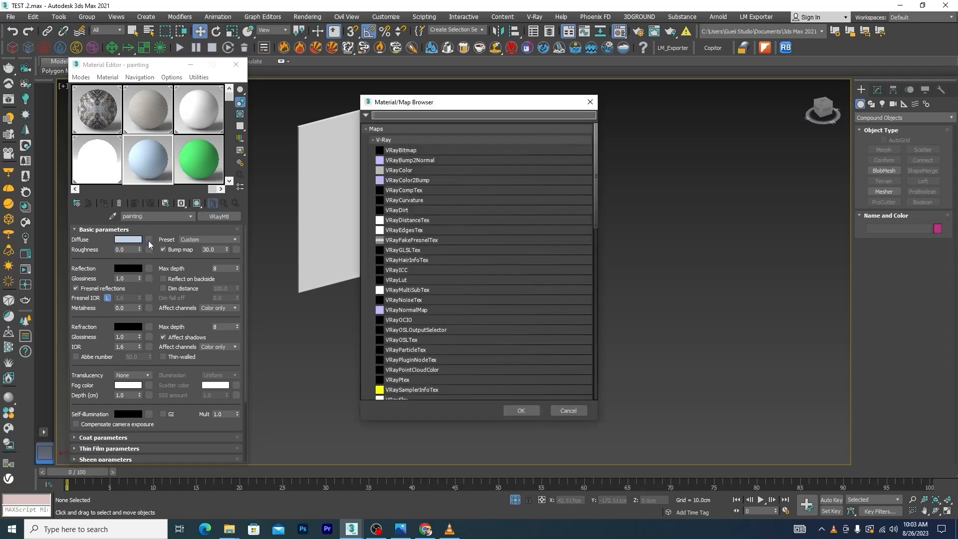
pyautogui.click(396, 151)
pyautogui.click(520, 409)
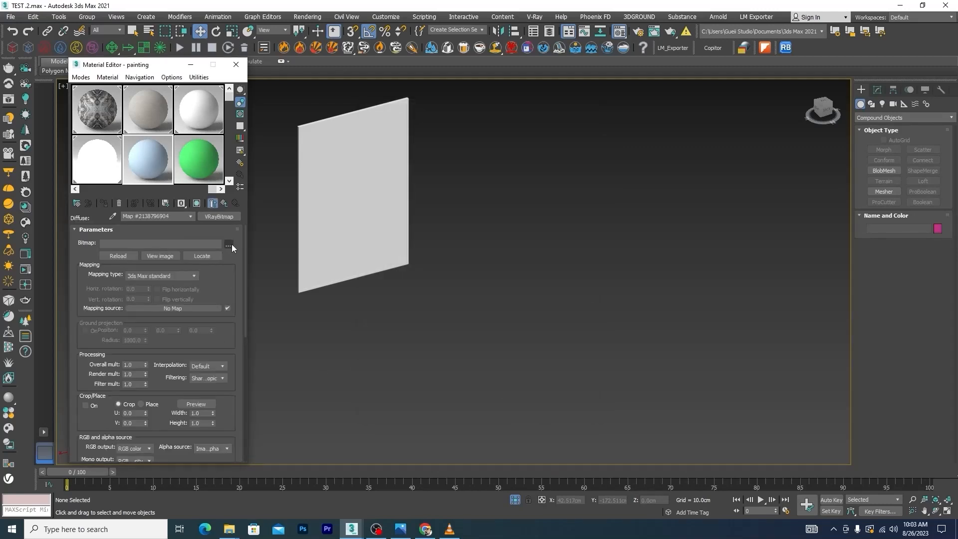
pyautogui.click(230, 244)
pyautogui.click(95, 233)
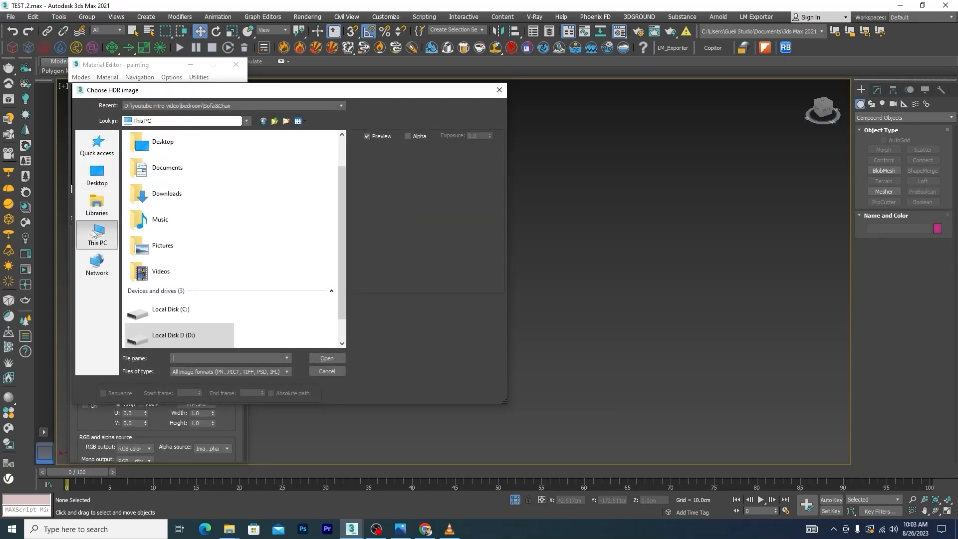
pyautogui.doubleClick(165, 195)
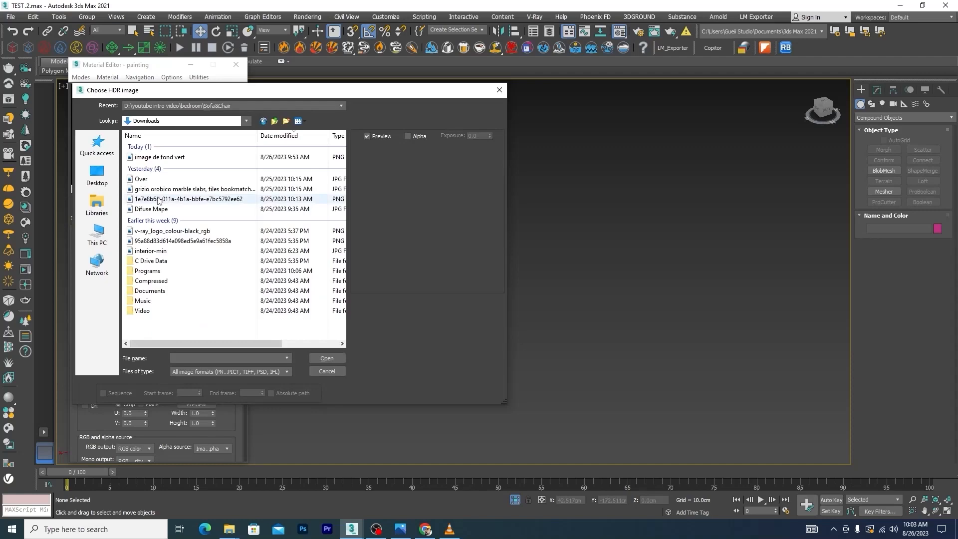
pyautogui.click(159, 157)
pyautogui.click(327, 358)
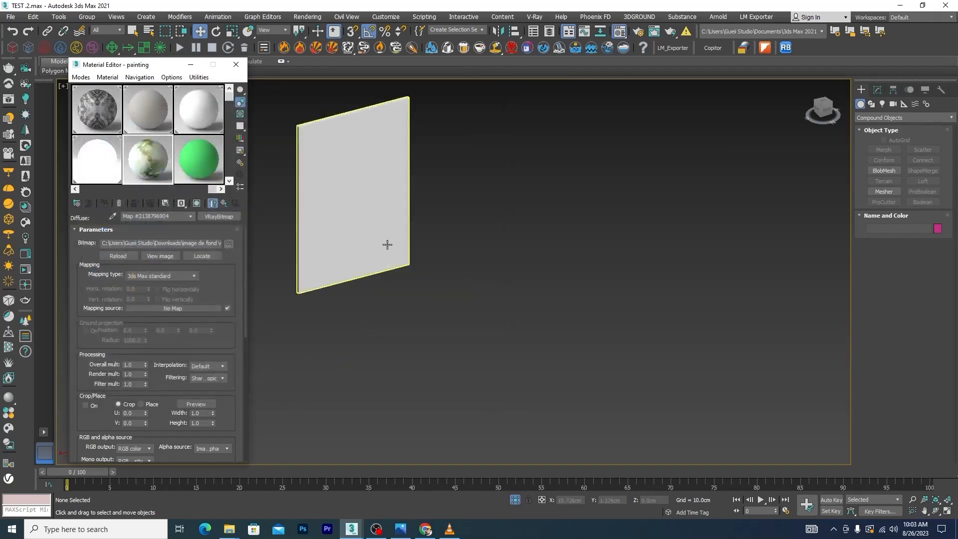
# Select the isolated wall painting and switch its Editable Mesh to polygon-level editing.
pyautogui.click(353, 178)
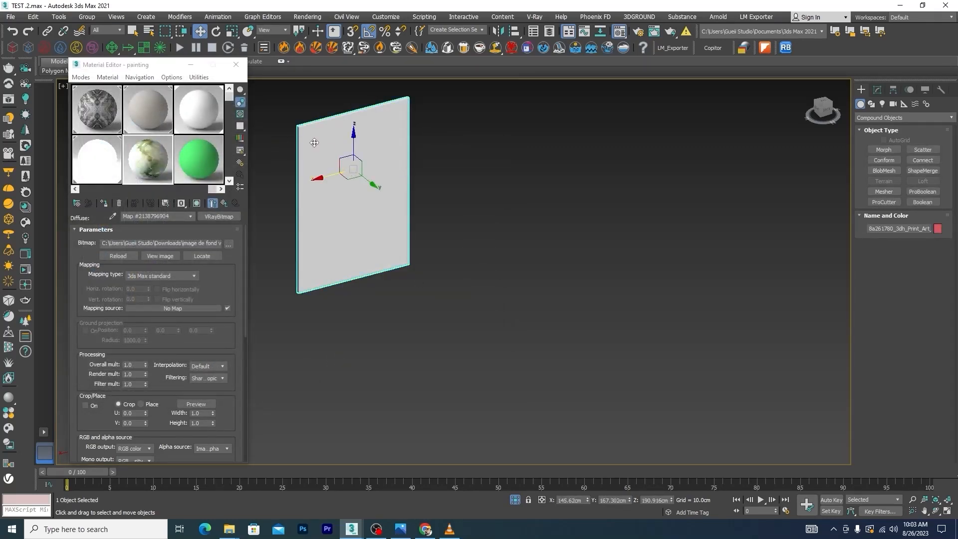
pyautogui.click(555, 254)
pyautogui.keyDown('alt'); pyautogui.moveTo(339, 192); pyautogui.dragTo(513, 329, button='middle'); pyautogui.keyUp('alt')
pyautogui.scroll(-5, 512, 329)
pyautogui.scroll(6, 450, 255)
pyautogui.scroll(2, 507, 373)
pyautogui.scroll(-5, 507, 373)
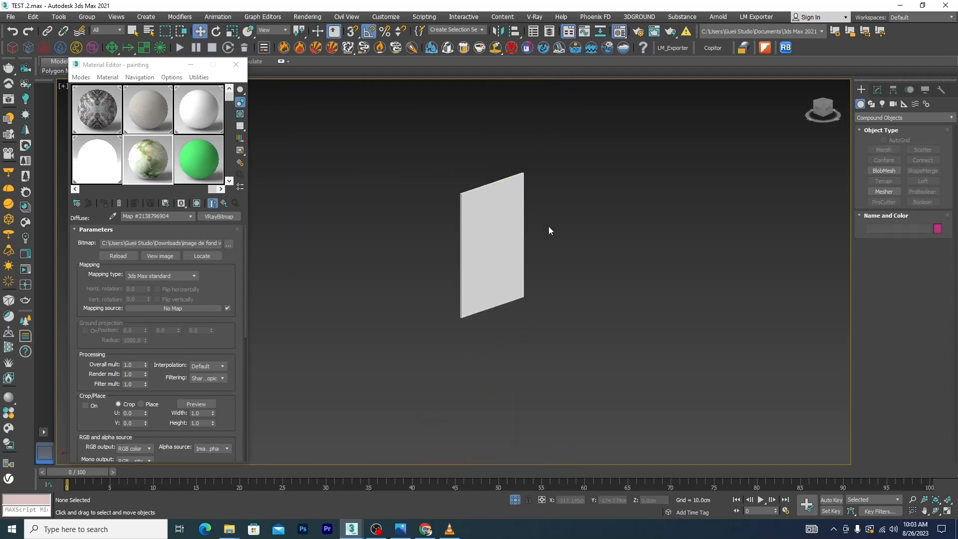
pyautogui.scroll(6, 507, 295)
pyautogui.scroll(1, 506, 295)
pyautogui.click(545, 336)
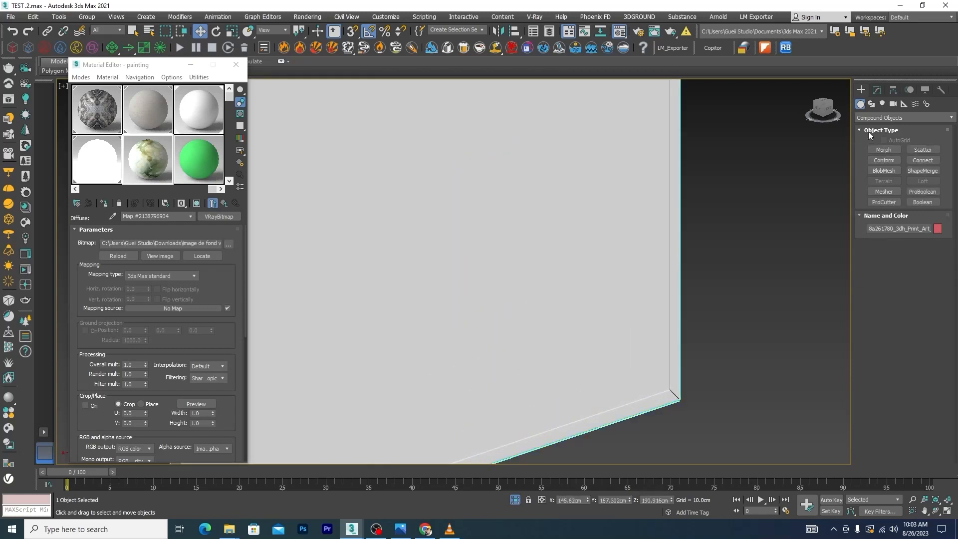
pyautogui.click(879, 89)
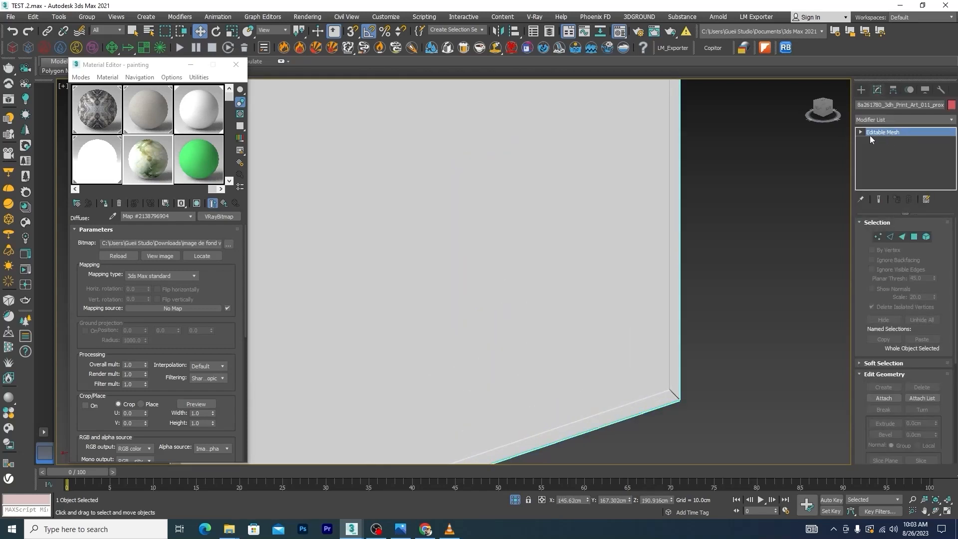
pyautogui.click(914, 237)
# Assign the painting material to the two triangular canvas faces inside the frame and show its bitmap in the viewport.
pyautogui.scroll(-3, 497, 190)
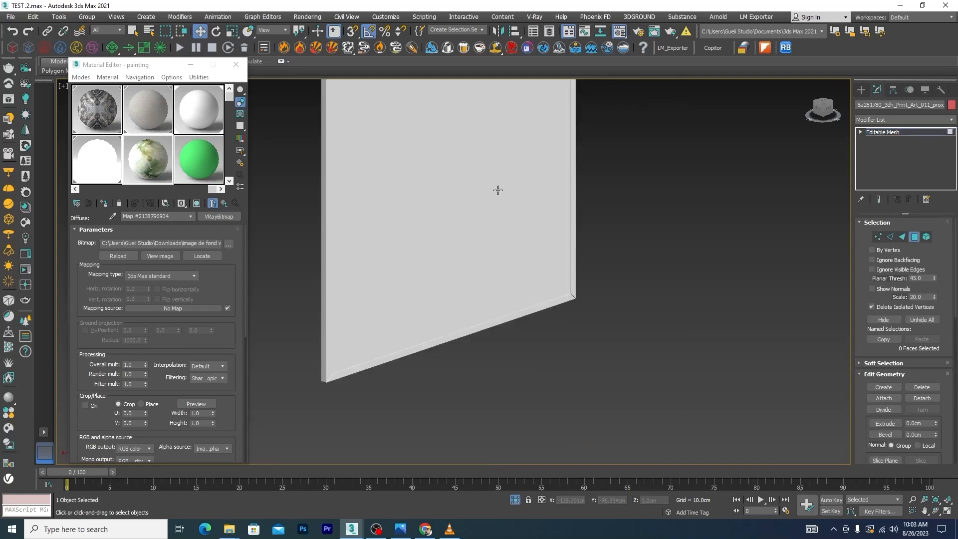
pyautogui.click(484, 166)
pyautogui.scroll(-3, 607, 249)
pyautogui.scroll(2, 535, 136)
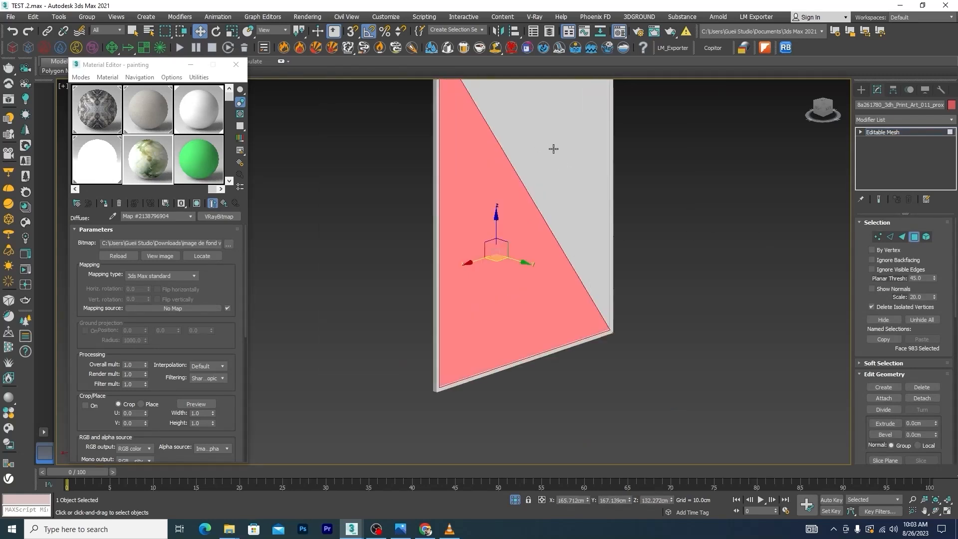
pyautogui.keyDown('ctrl'); pyautogui.click(553, 149); pyautogui.keyUp('ctrl')
pyautogui.moveTo(558, 135); pyautogui.dragTo(543, 232, button='middle')
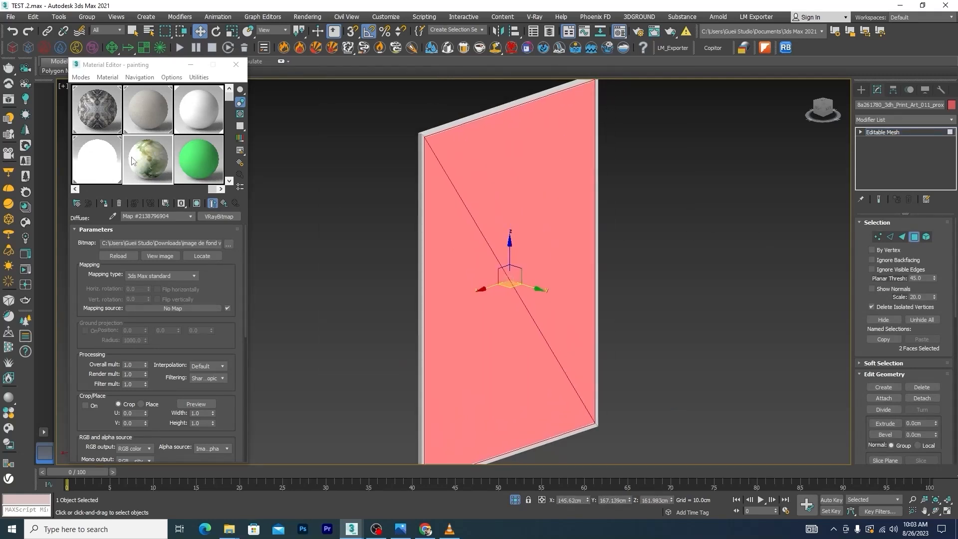
pyautogui.click(710, 193)
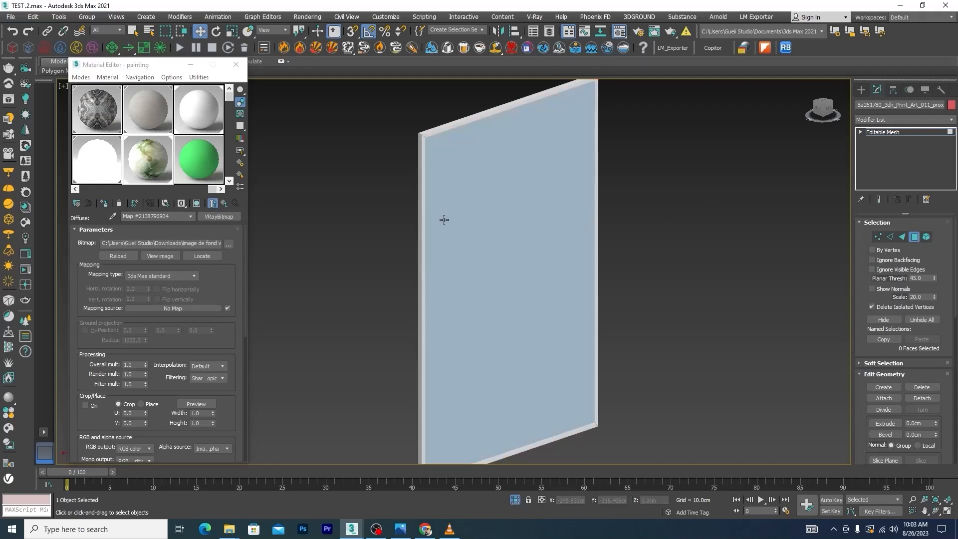
pyautogui.click(196, 204)
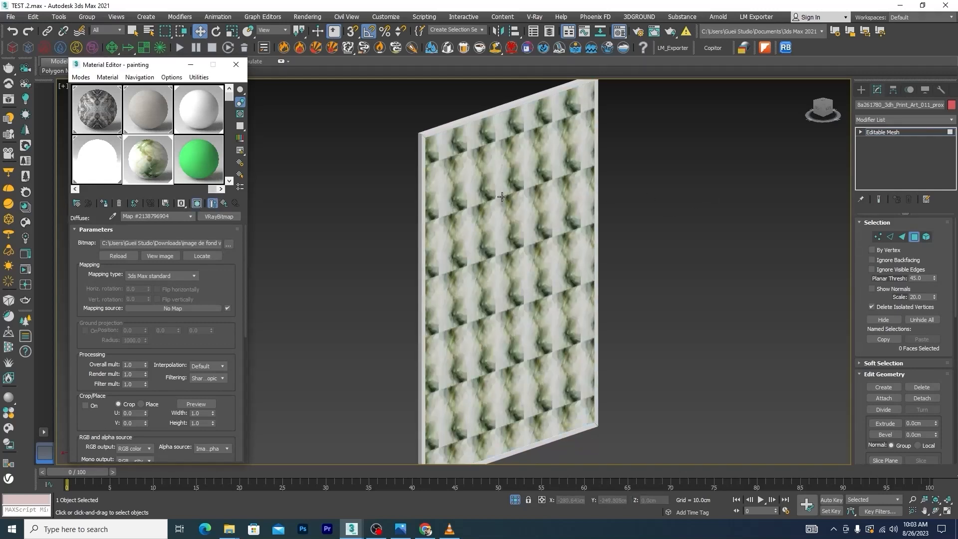